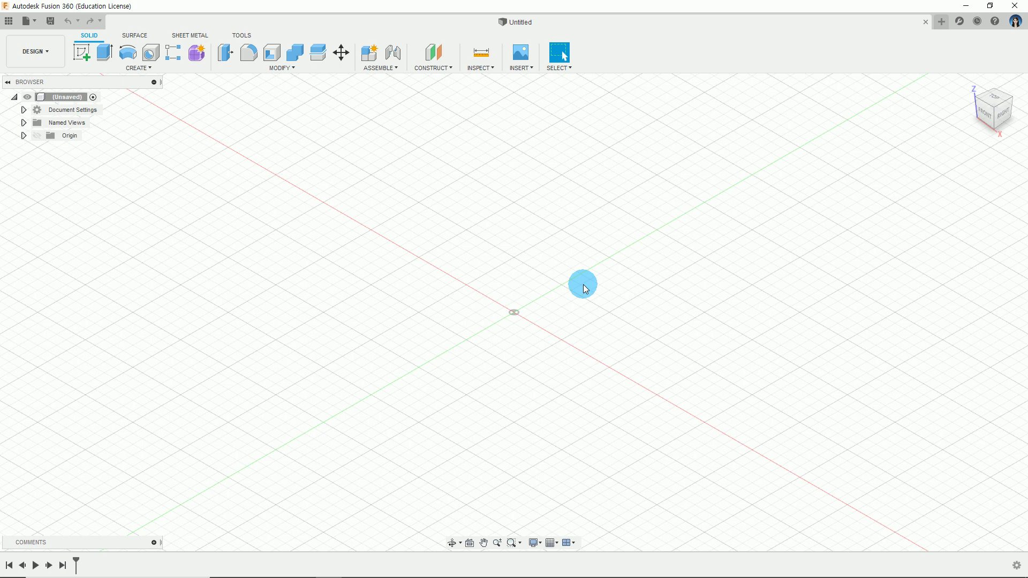
Switch to the PDF drawing in Acrobat and circle the front view of part 1 for examination.
{"action": "key", "text": "alt+Tab"}
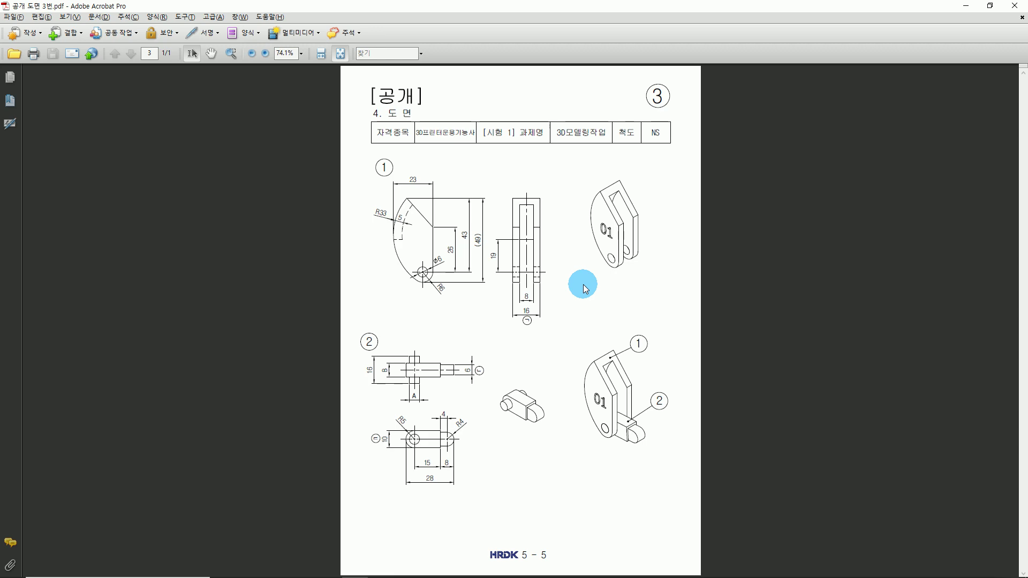
{"action": "scroll", "coordinate": [464, 202], "scroll_direction": "up", "scroll_amount": 3, "text": "ctrl"}
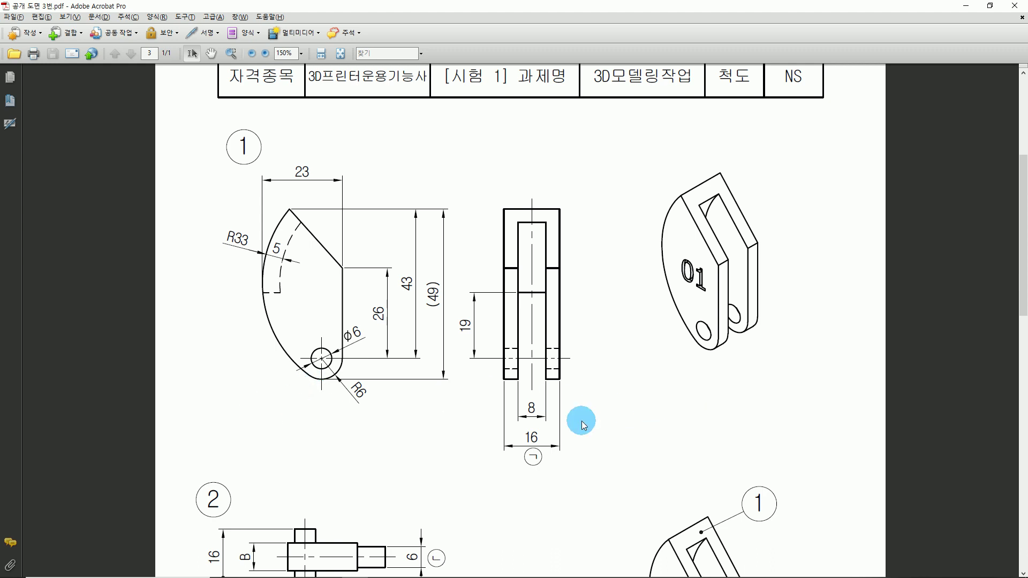
{"action": "left_click_drag", "start_coordinate": [381, 385], "coordinate": [265, 411]}
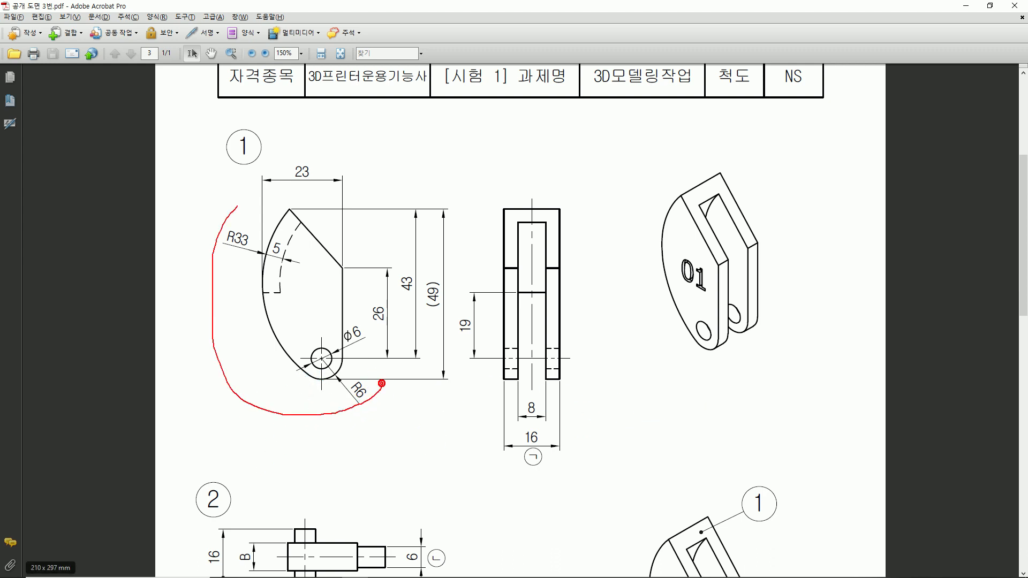
{"action": "mouse_move", "coordinate": [237, 207]}
{"action": "left_mouse_down"}
{"action": "mouse_move", "coordinate": [380, 230]}
{"action": "mouse_move", "coordinate": [388, 410]}
{"action": "left_mouse_up"}
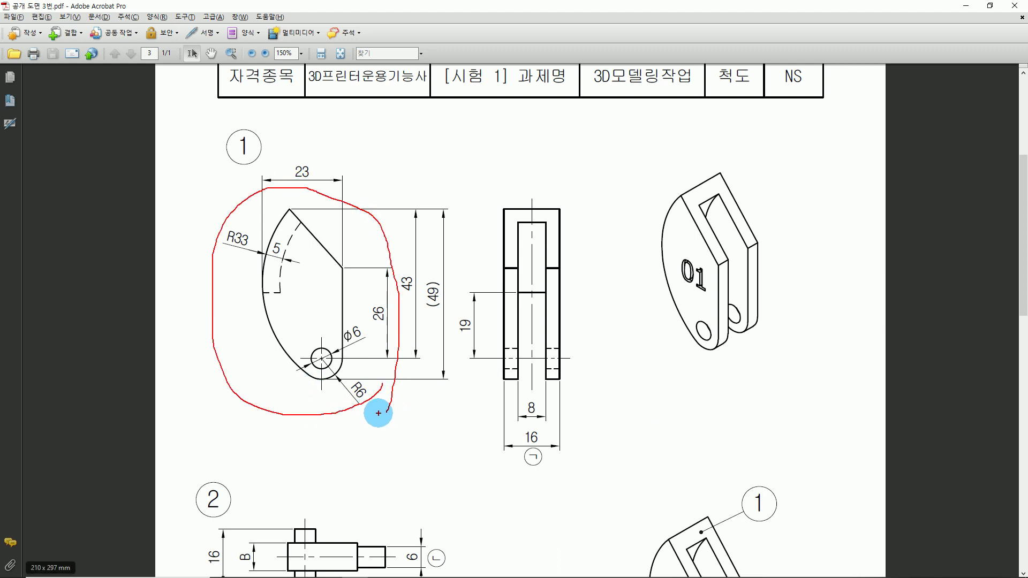
Switch back to Fusion 360 and create a new sketch on the XZ origin plane.
{"action": "key", "text": "alt+Tab"}
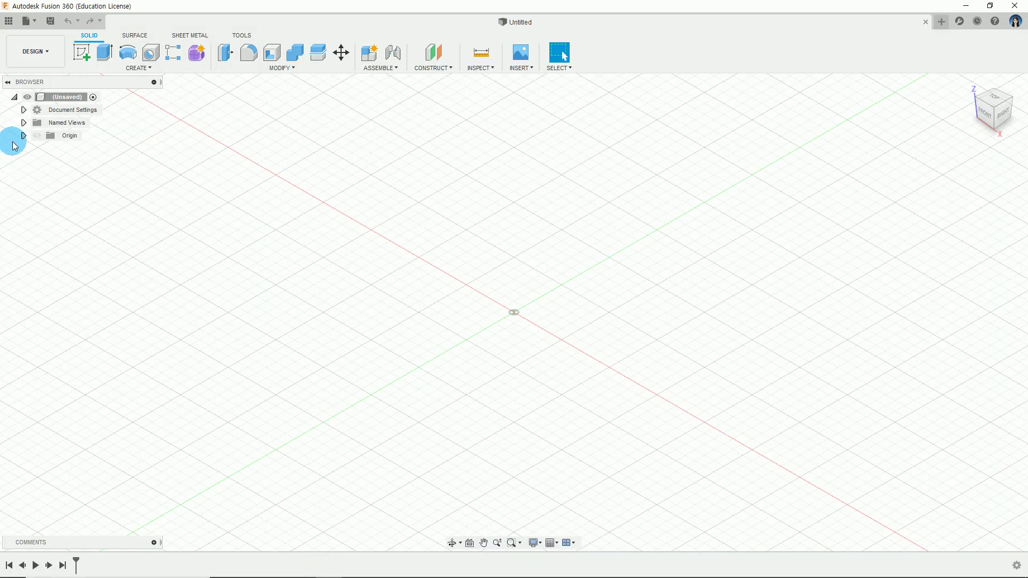
{"action": "left_click", "coordinate": [24, 137]}
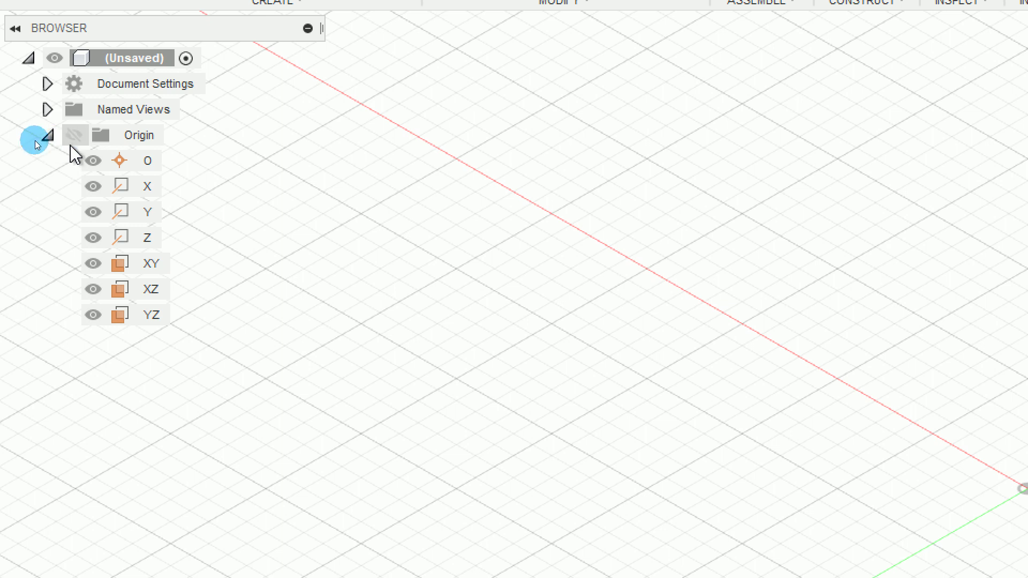
{"action": "left_click", "coordinate": [152, 292]}
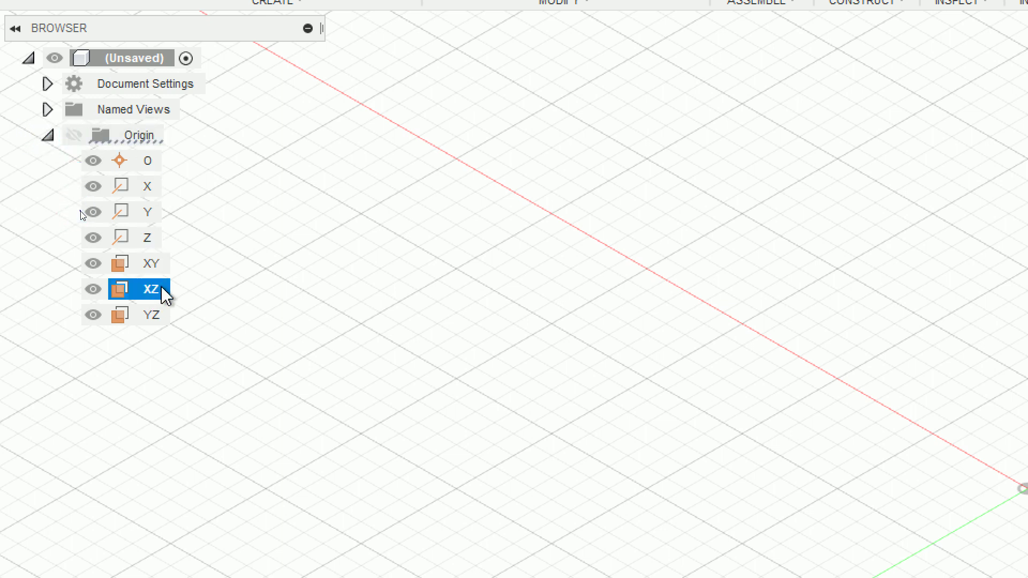
{"action": "right_click", "coordinate": [163, 294]}
{"action": "left_click", "coordinate": [242, 333]}
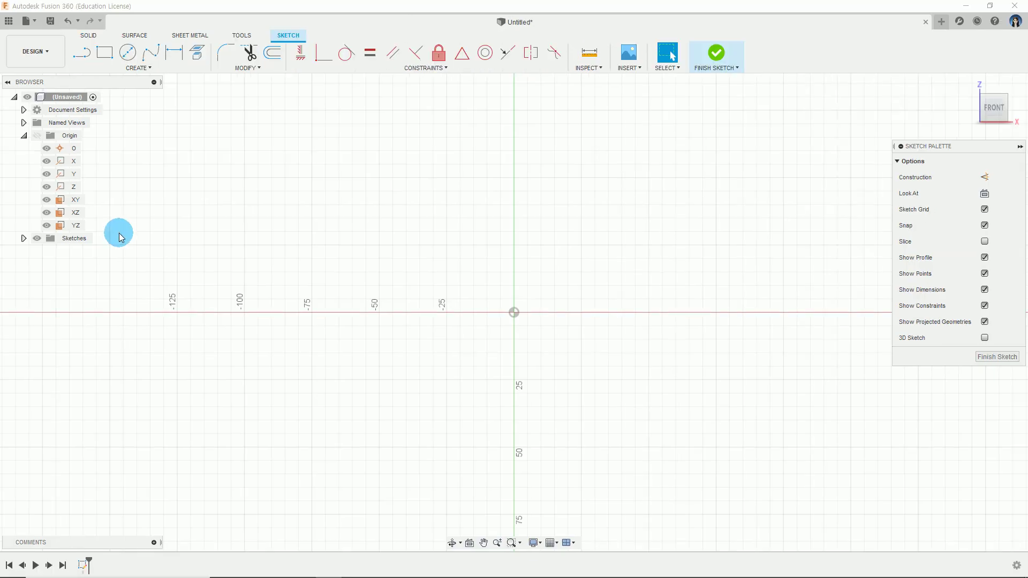
Examine part 1's outline in the PDF drawing by tracing its two straight edges, bottom arc and long side arc.
{"action": "key", "text": "alt+Tab"}
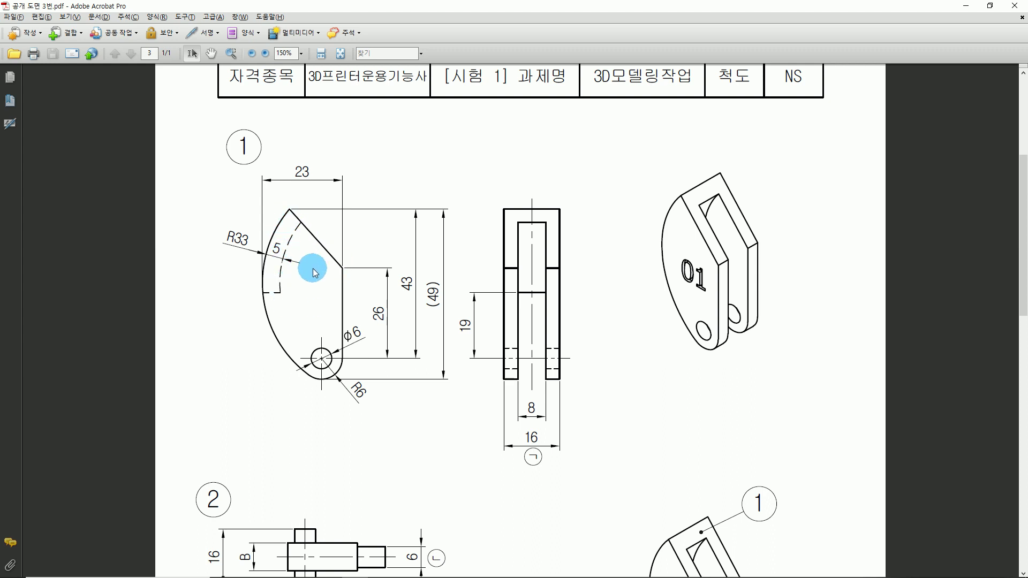
{"action": "left_click_drag", "start_coordinate": [288, 215], "coordinate": [289, 208]}
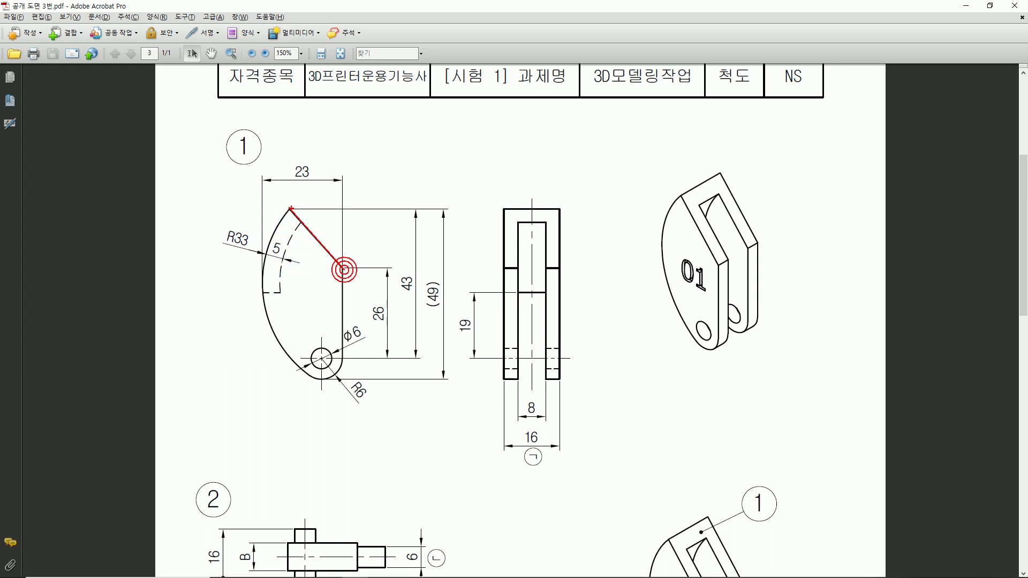
{"action": "mouse_move", "coordinate": [343, 269]}
{"action": "left_mouse_down"}
{"action": "mouse_move", "coordinate": [340, 361]}
{"action": "mouse_move", "coordinate": [321, 378]}
{"action": "left_mouse_up"}
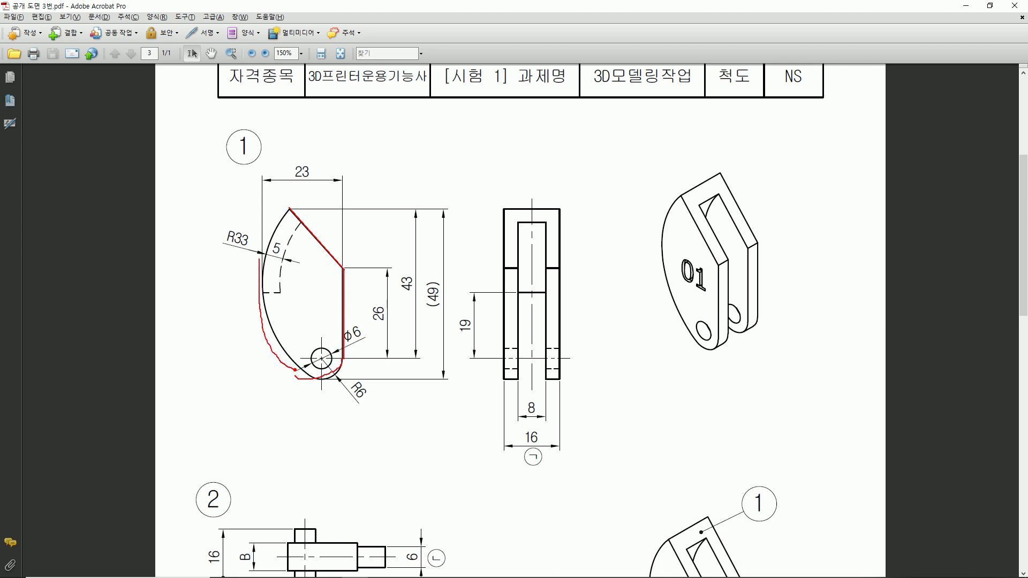
{"action": "left_click_drag", "start_coordinate": [259, 258], "coordinate": [278, 213]}
{"action": "key", "text": "Escape"}
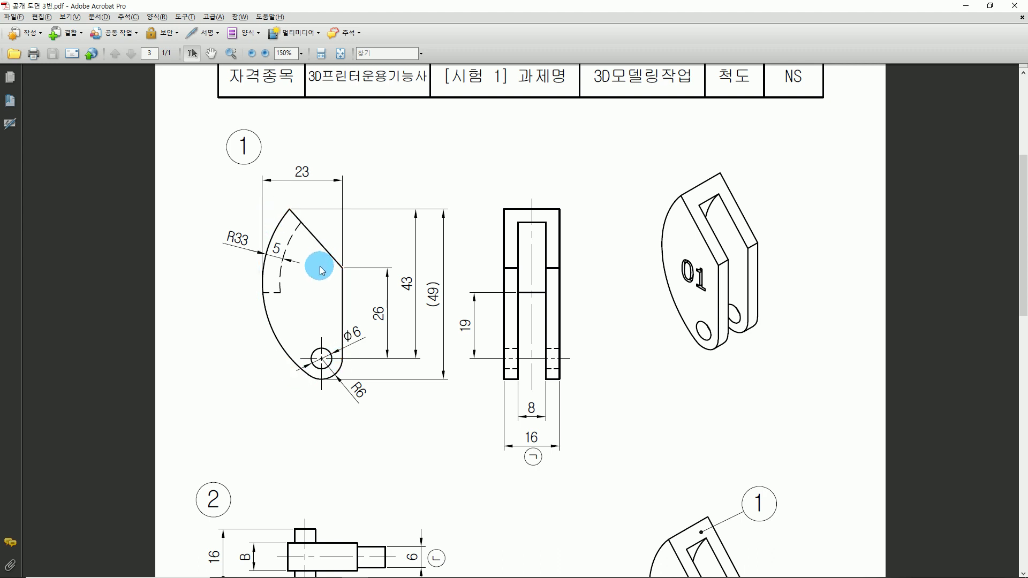
In the Fusion 360 sketch, draw a line sloping down to the origin and a vertical line about 65 mm downward from it.
{"action": "key", "text": "alt+Tab"}
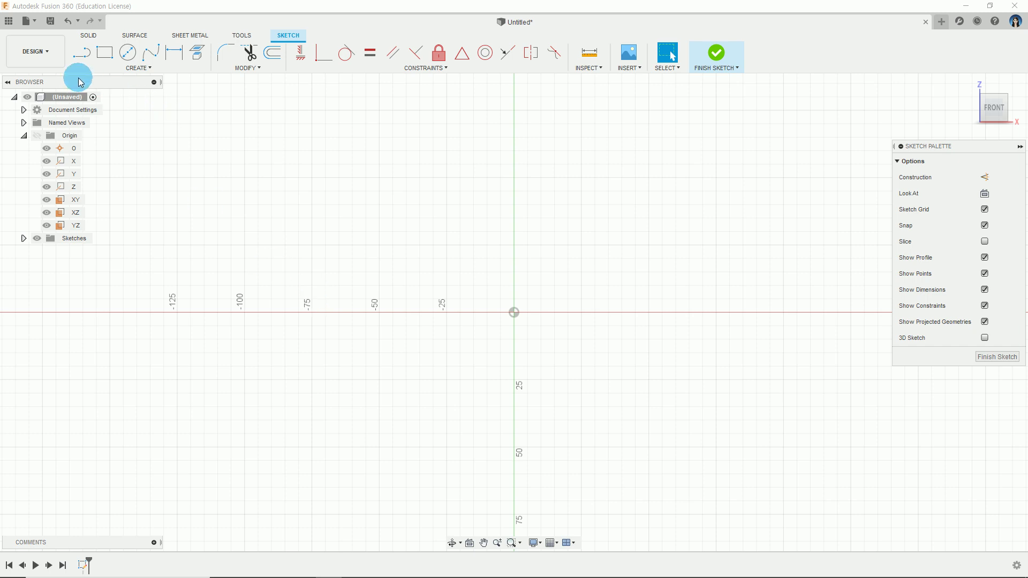
{"action": "left_click", "coordinate": [86, 52]}
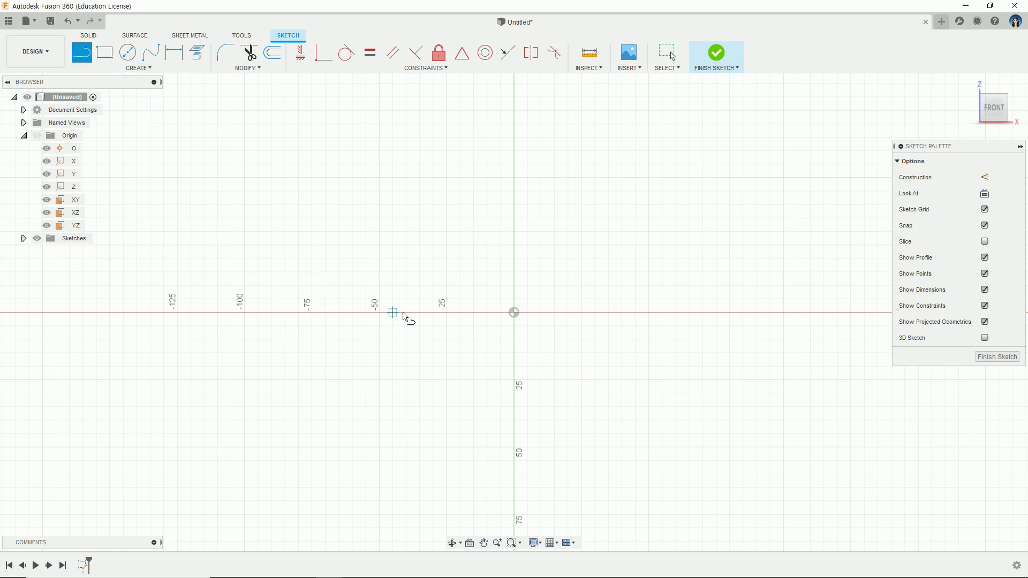
{"action": "middle_click_drag", "start_coordinate": [406, 319], "coordinate": [465, 262]}
{"action": "left_click", "coordinate": [466, 163]}
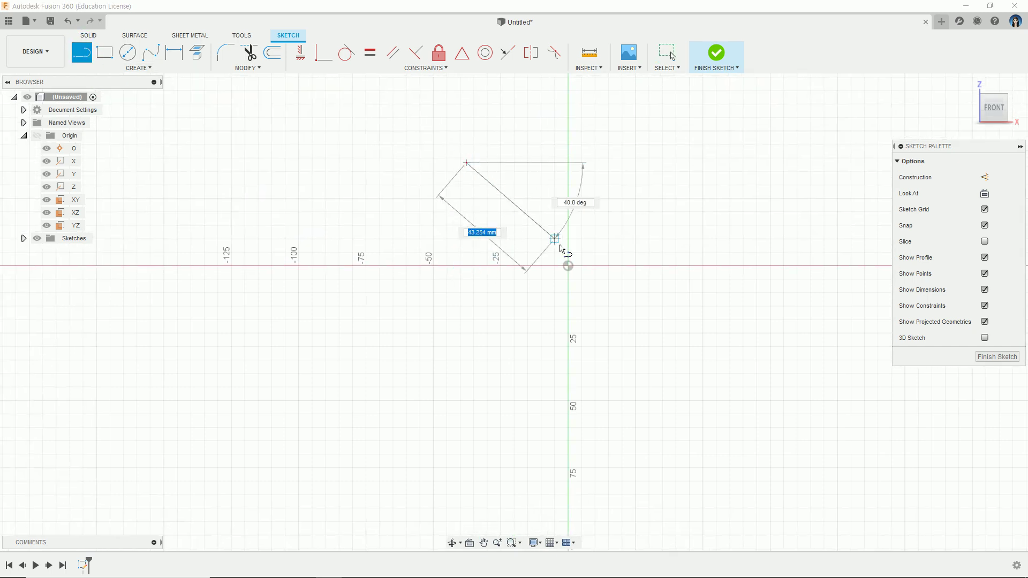
{"action": "left_click", "coordinate": [569, 266]}
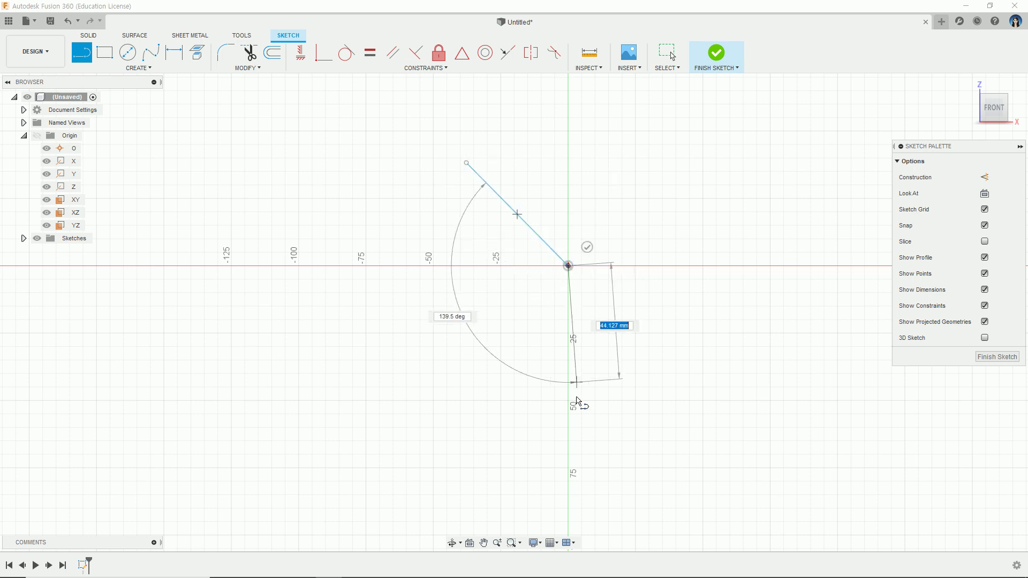
{"action": "left_click", "coordinate": [569, 441]}
{"action": "middle_click_drag", "start_coordinate": [571, 438], "coordinate": [580, 400]}
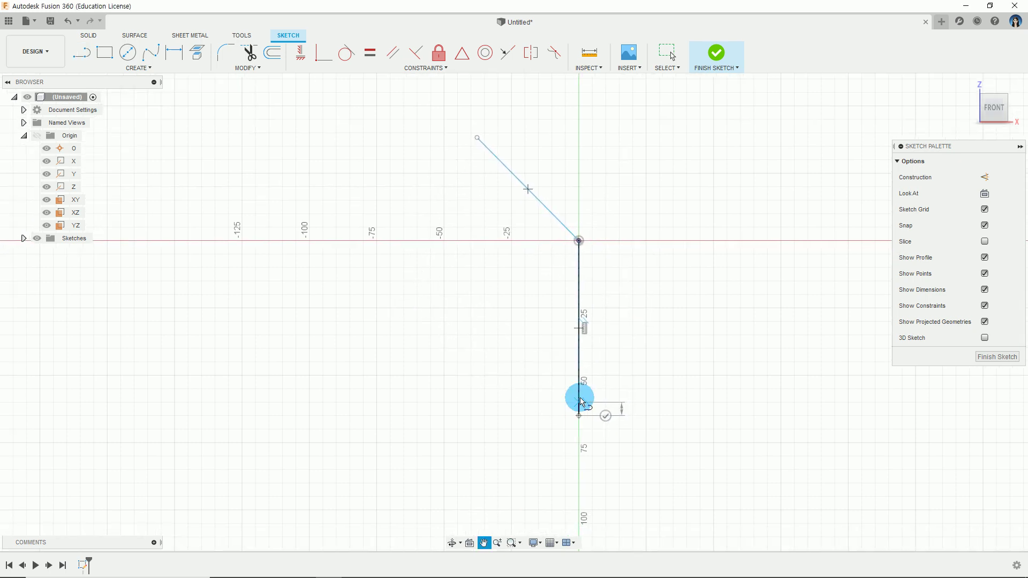
{"action": "key", "text": "Escape"}
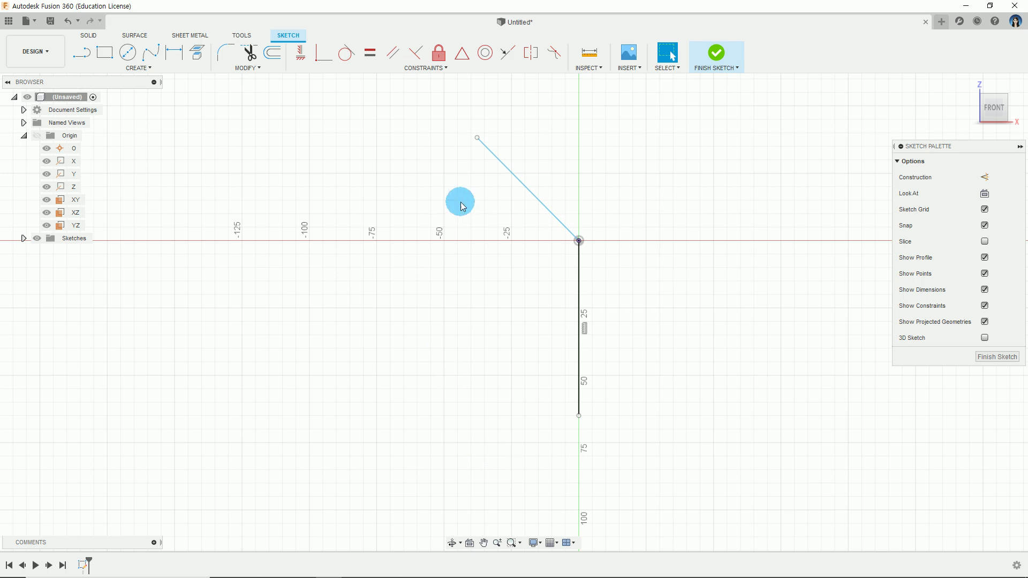
Close the profile with two tangent arcs: one rounding the vertical line's lower end, one rising to the sloped line's upper end.
{"action": "left_click", "coordinate": [128, 69]}
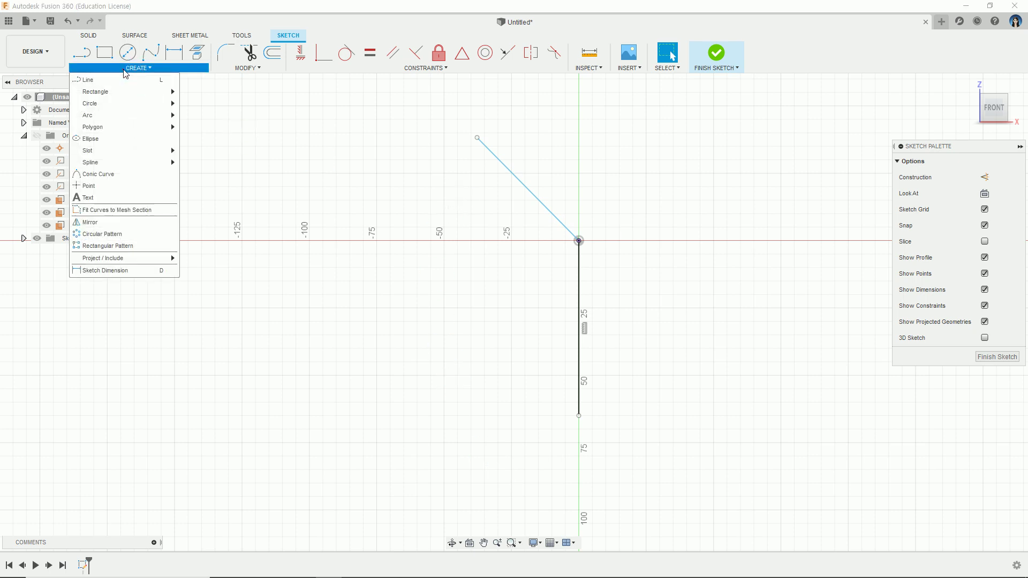
{"action": "mouse_move", "coordinate": [123, 117]}
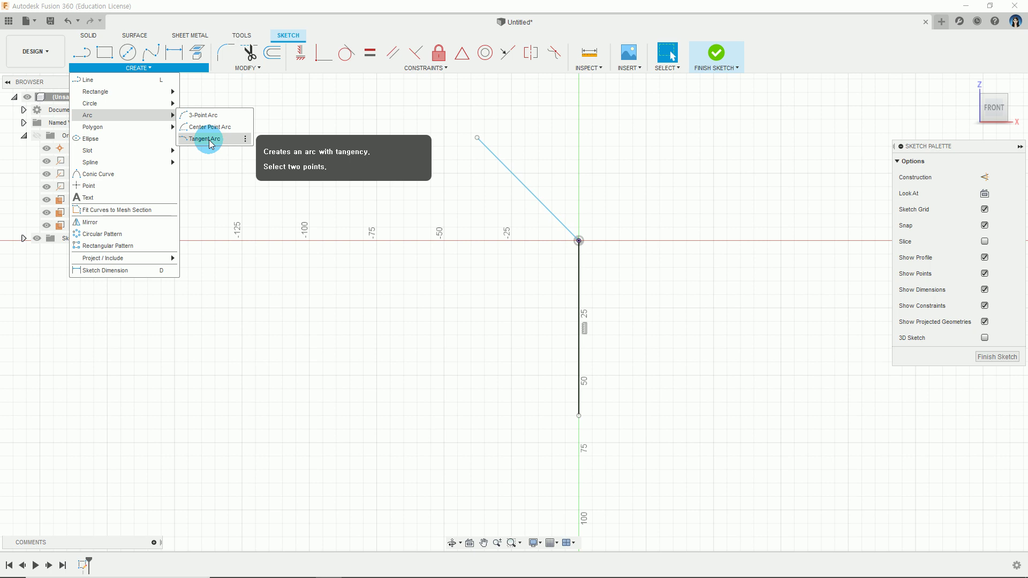
{"action": "left_click", "coordinate": [210, 141]}
{"action": "mouse_move", "coordinate": [501, 346]}
{"action": "middle_mouse_down"}
{"action": "mouse_move", "coordinate": [514, 333]}
{"action": "mouse_move", "coordinate": [561, 358]}
{"action": "middle_mouse_up"}
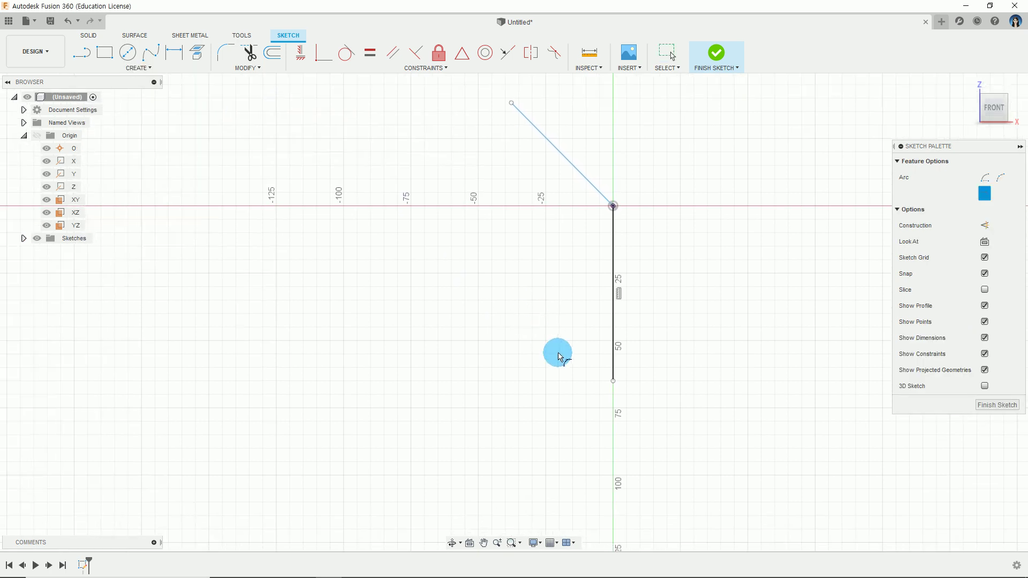
{"action": "left_click", "coordinate": [613, 381]}
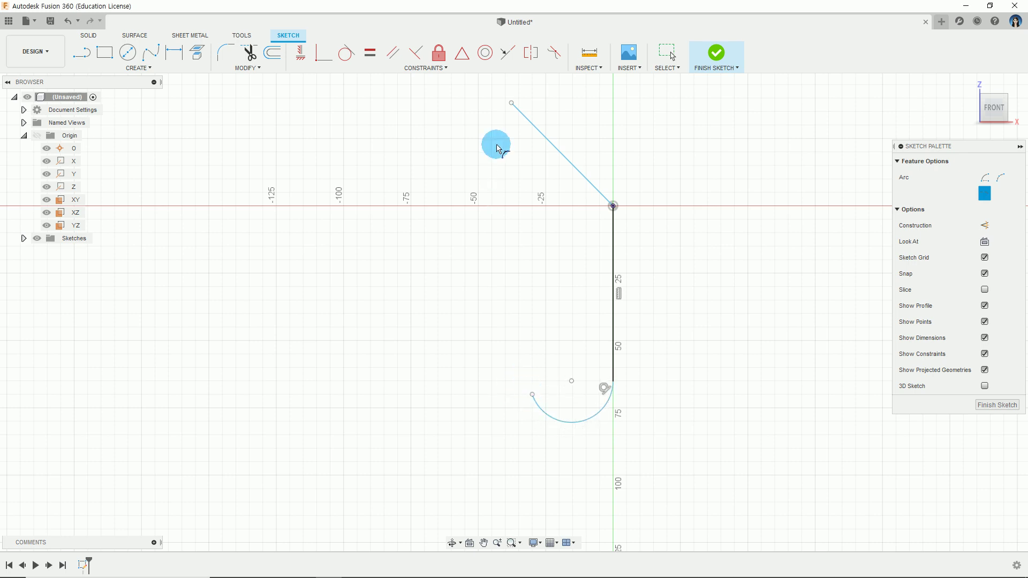
{"action": "mouse_move", "coordinate": [534, 397]}
{"action": "left_mouse_down"}
{"action": "mouse_move", "coordinate": [489, 152]}
{"action": "mouse_move", "coordinate": [510, 103]}
{"action": "left_mouse_up"}
{"action": "left_click_drag", "start_coordinate": [655, 434], "coordinate": [679, 438]}
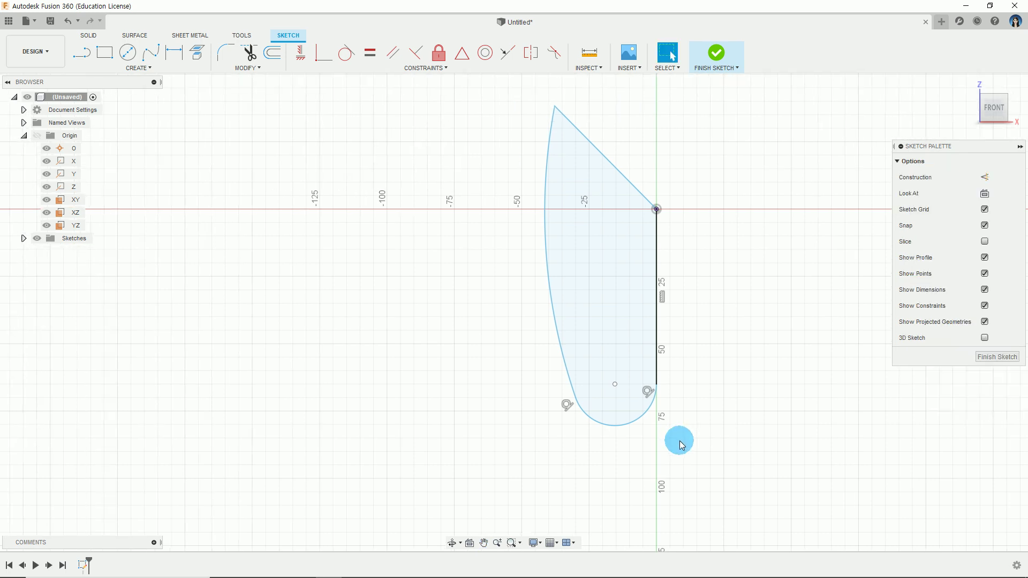
Check the vertical edge's length in the PDF drawing and dimension the sketch's vertical line to 26 mm.
{"action": "key", "text": "alt+Tab"}
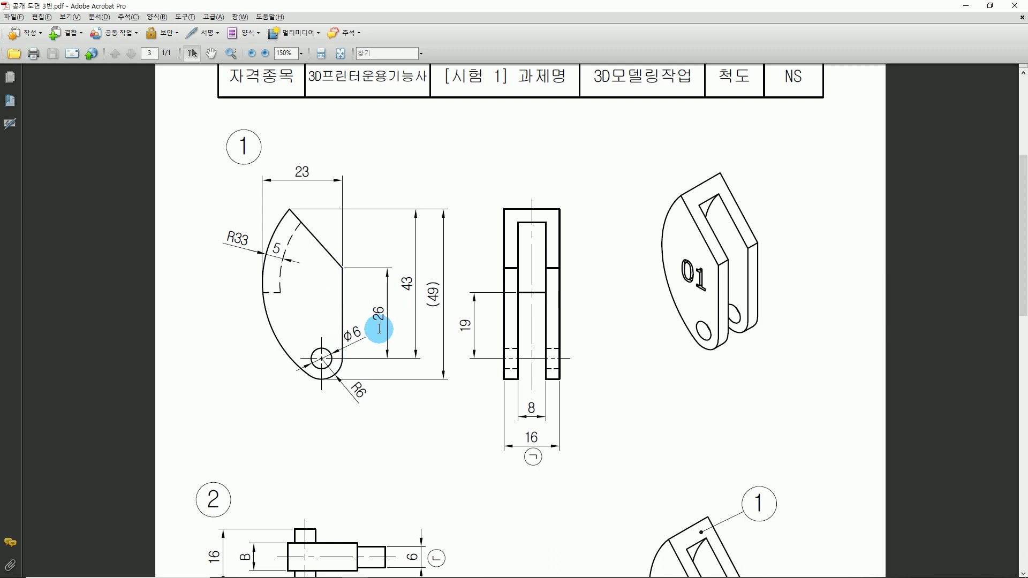
{"action": "key", "text": "alt+Tab"}
{"action": "key", "text": "o"}
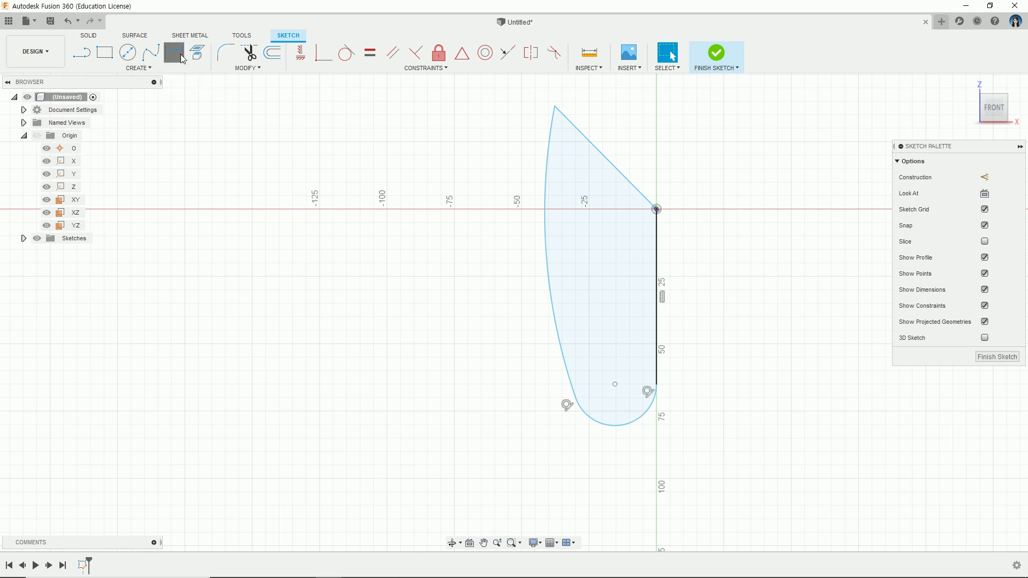
{"action": "left_click", "coordinate": [662, 263]}
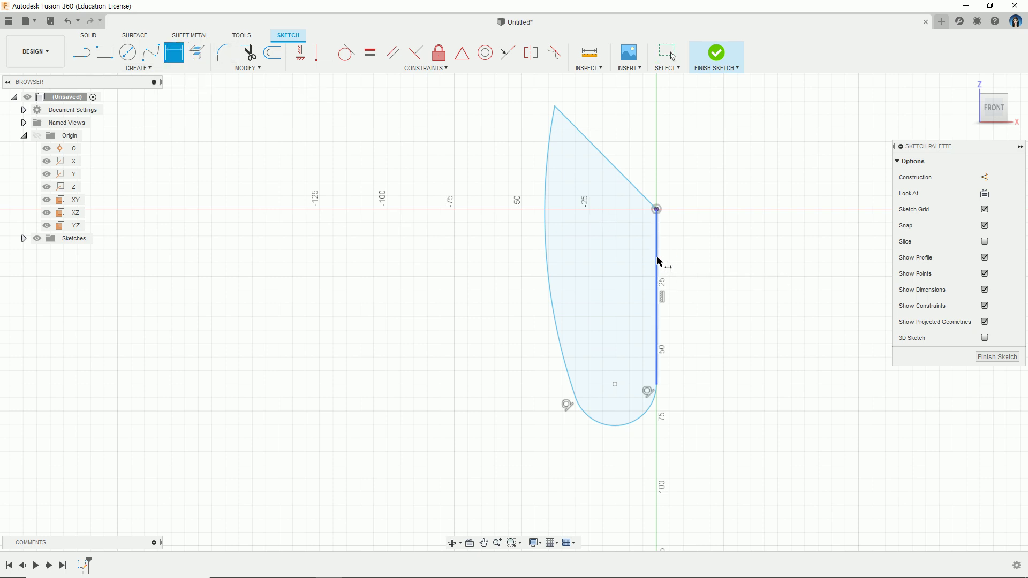
{"action": "left_click", "coordinate": [689, 293]}
{"action": "type", "text": "26"}
{"action": "key", "text": "Return"}
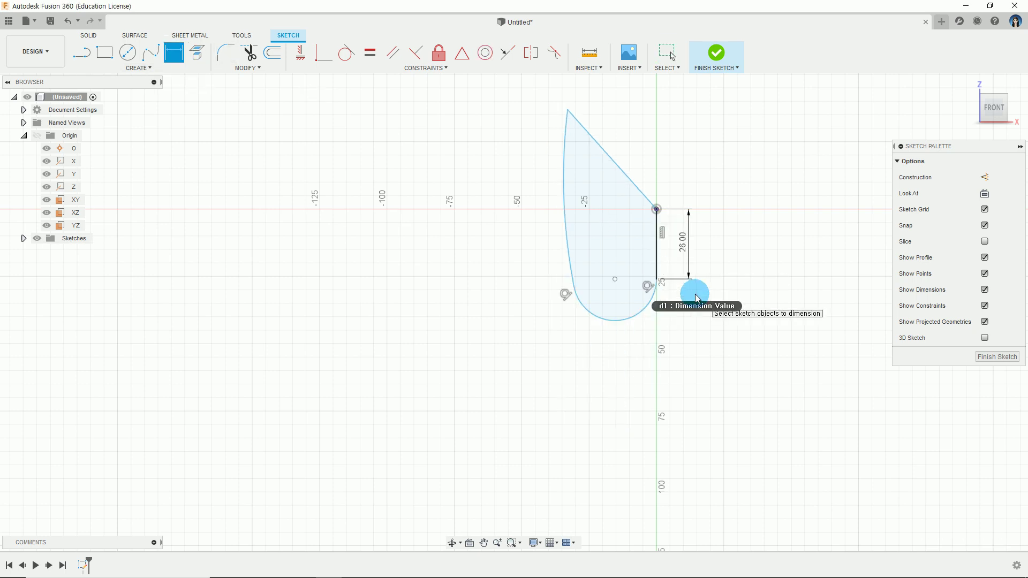
{"action": "scroll", "coordinate": [606, 243], "scroll_direction": "up", "scroll_amount": 3}
{"action": "middle_click_drag", "start_coordinate": [606, 243], "coordinate": [504, 316]}
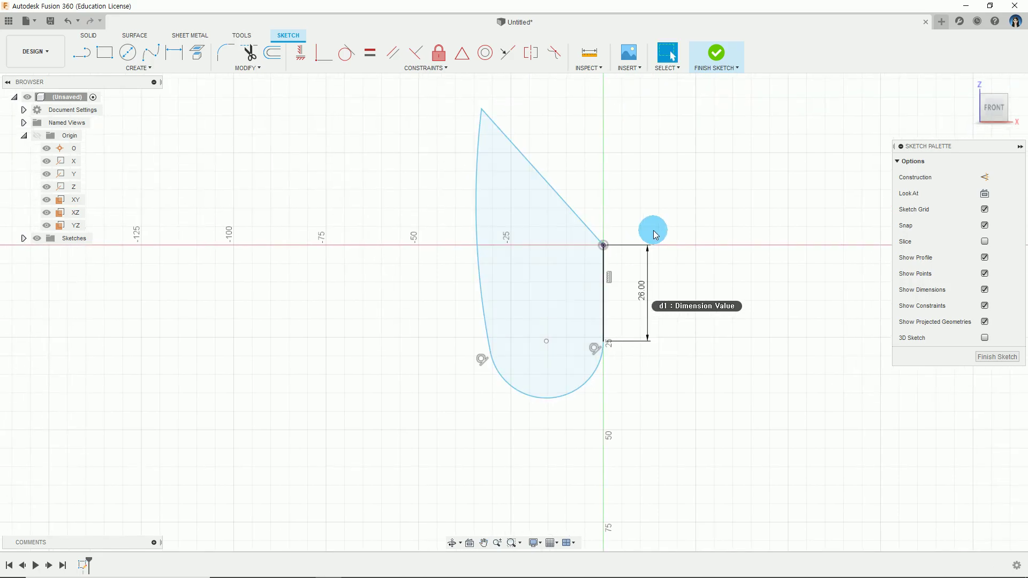
Examine the radii of the bottom arc and the long side arc in part 1's front view in the PDF drawing.
{"action": "key", "text": "alt+Tab"}
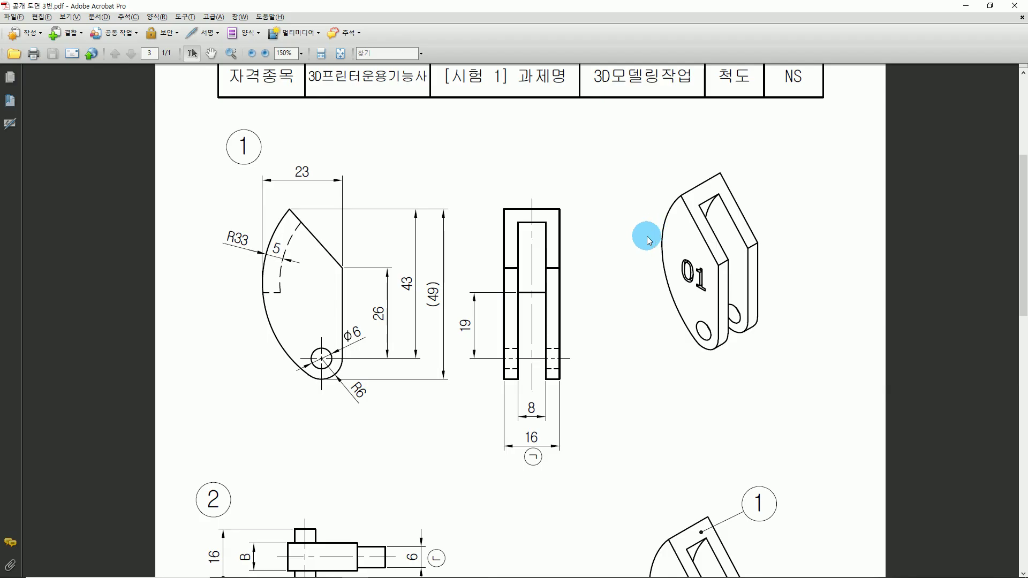
{"action": "key", "text": "ctrl+2"}
{"action": "left_click_drag", "start_coordinate": [373, 403], "coordinate": [377, 391]}
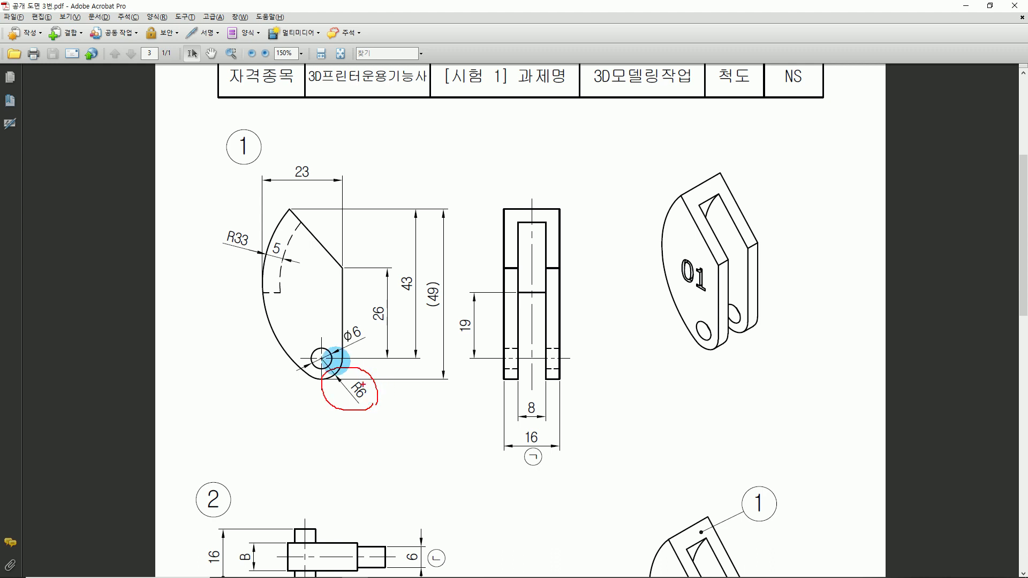
{"action": "left_click_drag", "start_coordinate": [288, 210], "coordinate": [272, 244]}
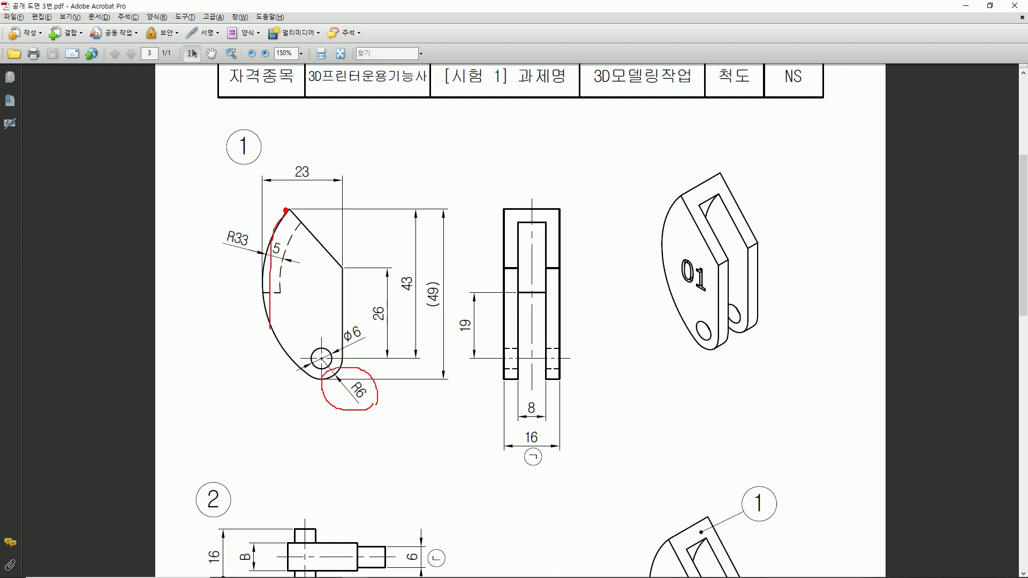
{"action": "left_click_drag", "start_coordinate": [270, 328], "coordinate": [285, 371]}
{"action": "left_click_drag", "start_coordinate": [231, 226], "coordinate": [247, 254]}
{"action": "key", "text": "Escape"}
Switch back to Fusion 360 and dimension the bottom arc to a 6 mm radius.
{"action": "key", "text": "alt+Tab"}
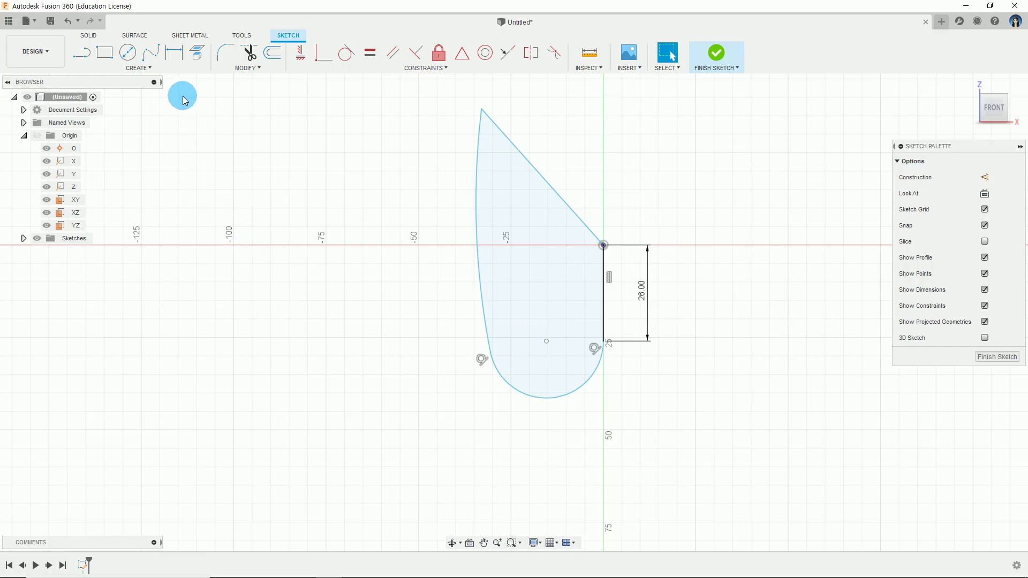
{"action": "left_click", "coordinate": [169, 50]}
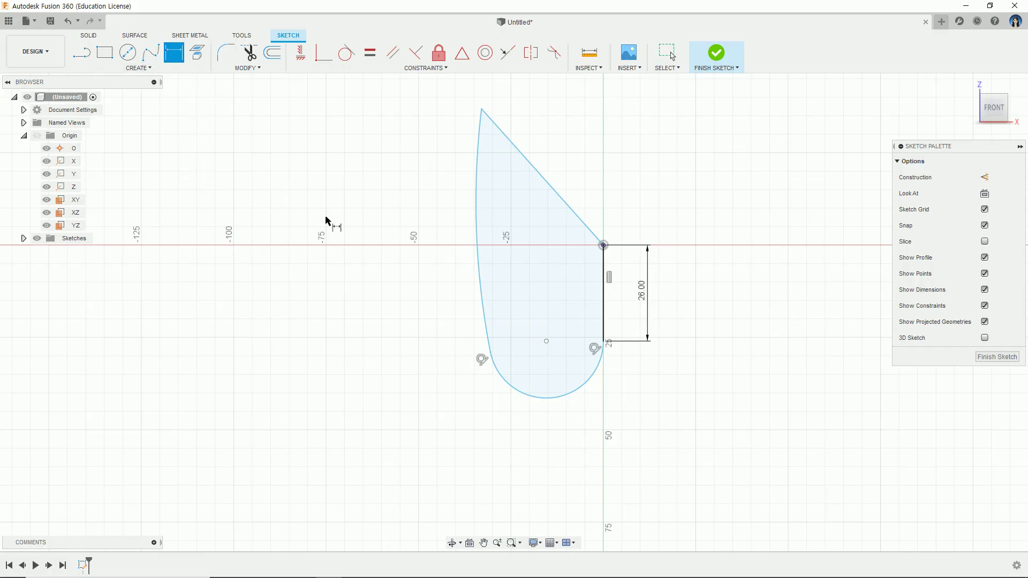
{"action": "left_click", "coordinate": [589, 378]}
{"action": "left_click", "coordinate": [632, 410]}
{"action": "type", "text": "6"}
{"action": "key", "text": "Return"}
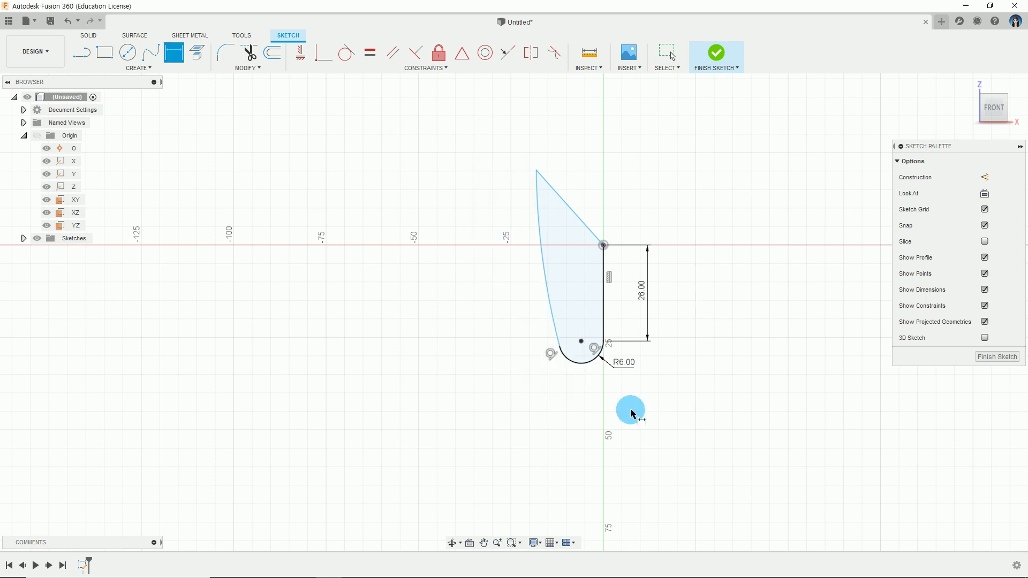
Dimension the long side arc of the profile to a 33 mm radius.
{"action": "left_click", "coordinate": [545, 272]}
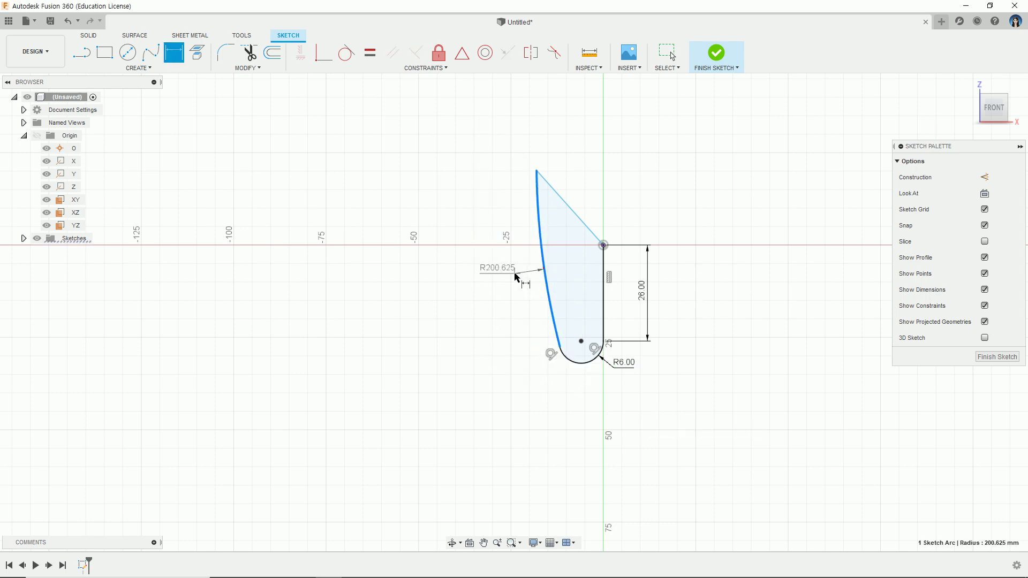
{"action": "left_click", "coordinate": [522, 274]}
{"action": "left_click", "coordinate": [515, 272]}
{"action": "type", "text": "33"}
{"action": "key", "text": "Return"}
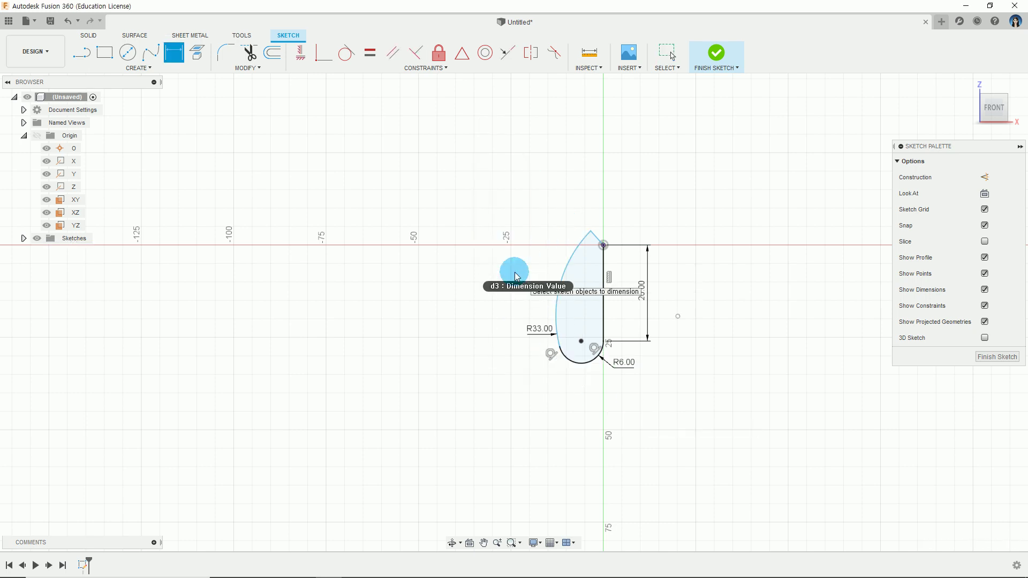
{"action": "key", "text": "Escape"}
Move the profile's upper corner, where the long arc meets the sloped line, outward to about X -15 mm, Z 20 mm.
{"action": "middle_click_drag", "start_coordinate": [563, 248], "coordinate": [654, 214]}
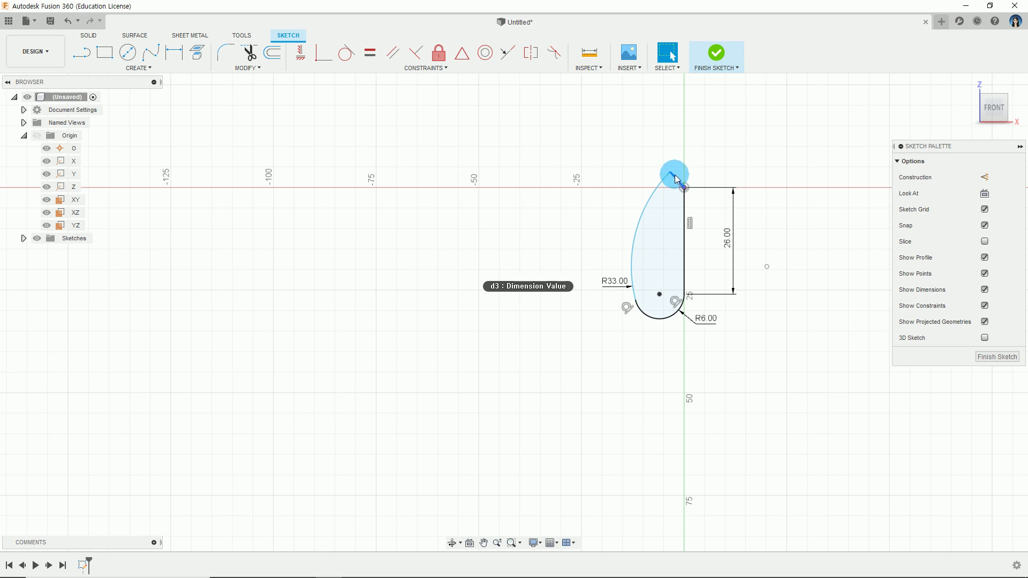
{"action": "mouse_move", "coordinate": [676, 178]}
{"action": "left_mouse_down"}
{"action": "mouse_move", "coordinate": [610, 148]}
{"action": "mouse_move", "coordinate": [618, 111]}
{"action": "left_mouse_up"}
{"action": "left_click", "coordinate": [775, 323]}
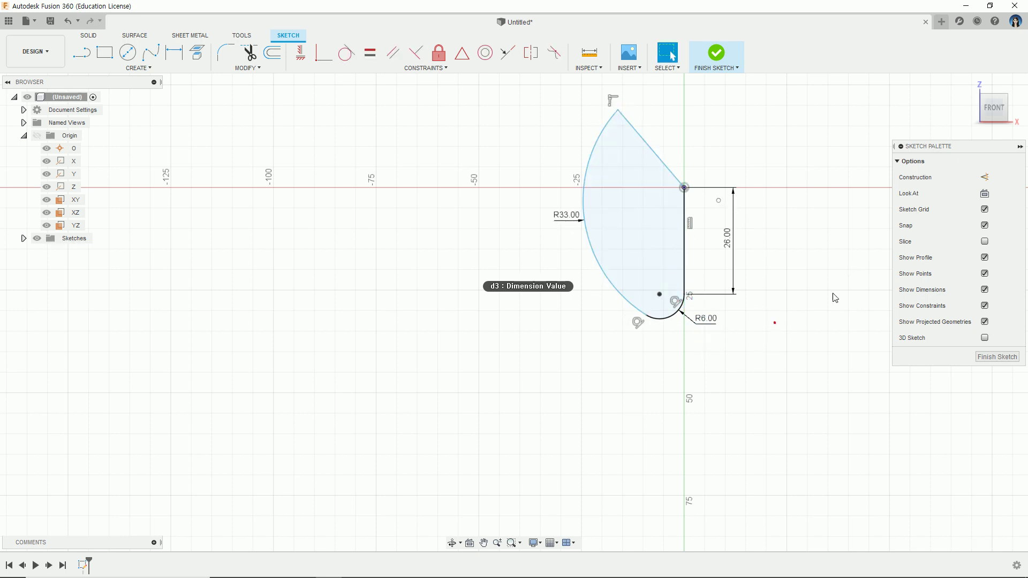
{"action": "left_click", "coordinate": [622, 107]}
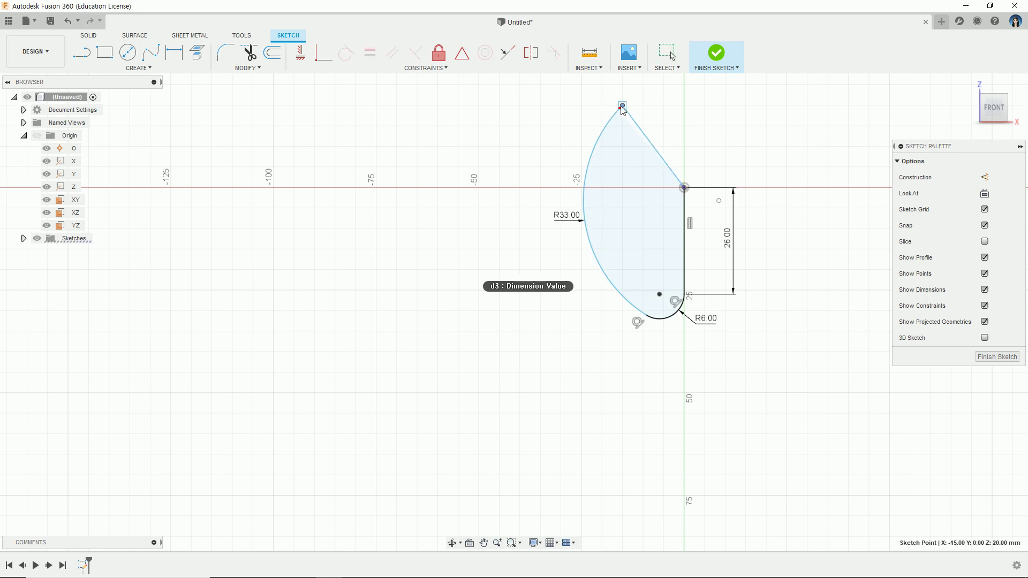
{"action": "left_click", "coordinate": [757, 211]}
{"action": "middle_click_drag", "start_coordinate": [743, 222], "coordinate": [736, 226]}
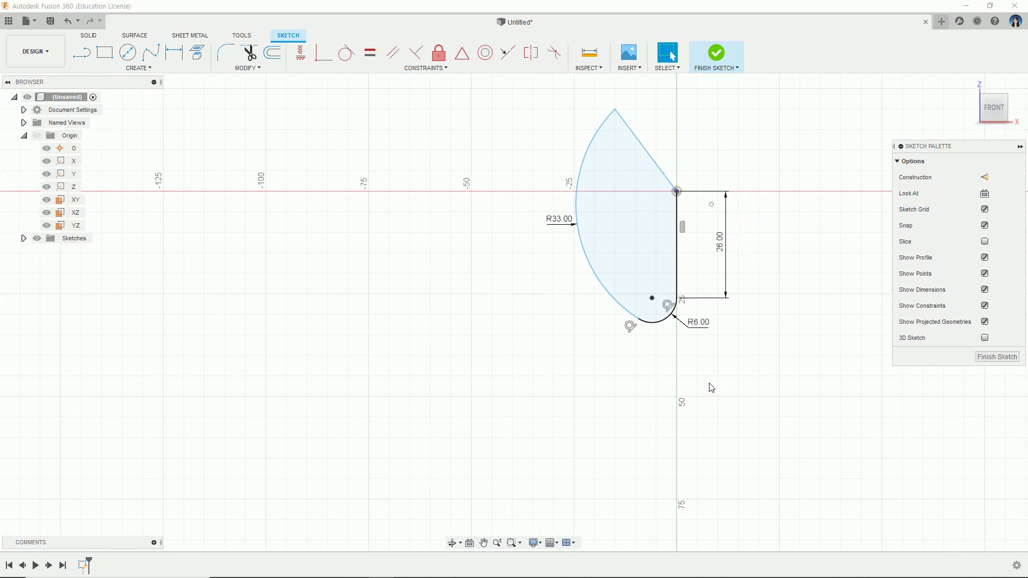
{"action": "mouse_move", "coordinate": [711, 388]}
{"action": "middle_mouse_down"}
{"action": "mouse_move", "coordinate": [707, 349]}
{"action": "mouse_move", "coordinate": [702, 358]}
{"action": "middle_mouse_up"}
Switch to the PDF drawing in Adobe Acrobat, examine the height from hole centre to upper corner in part 1's front view, and return to Fusion 360.
{"action": "key", "text": "alt+Tab"}
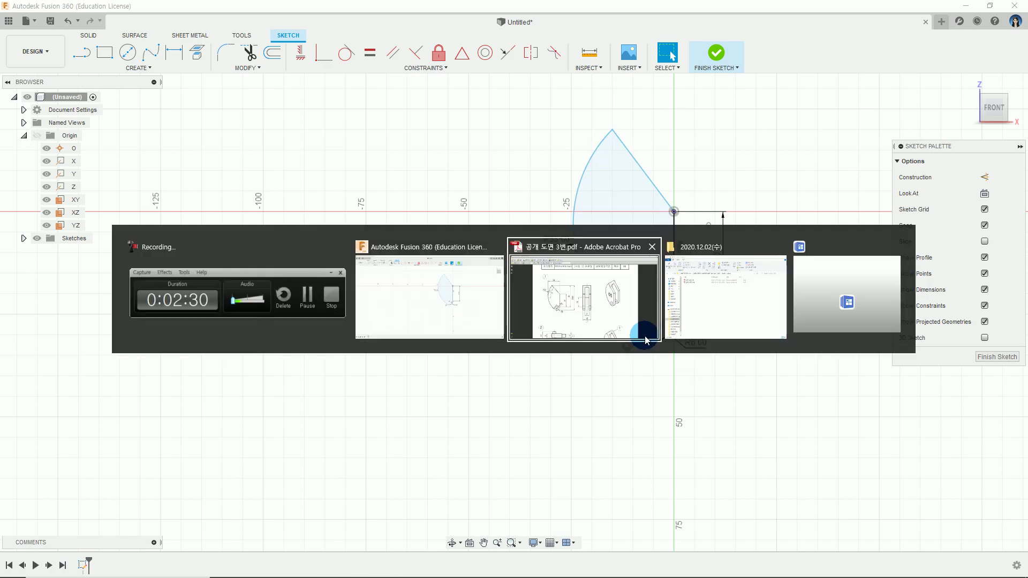
{"action": "left_click", "coordinate": [646, 341]}
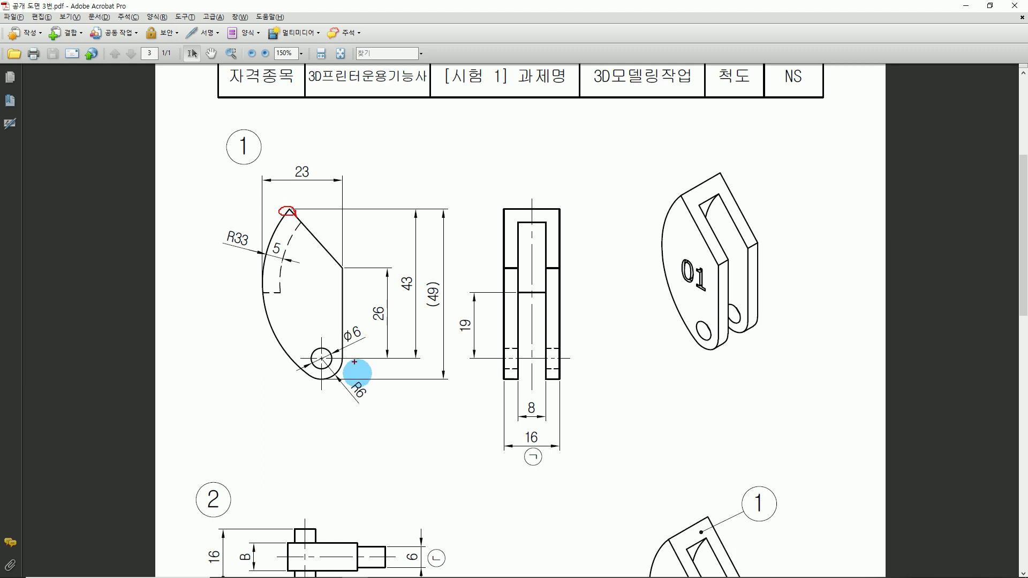
{"action": "left_click_drag", "start_coordinate": [325, 379], "coordinate": [348, 356]}
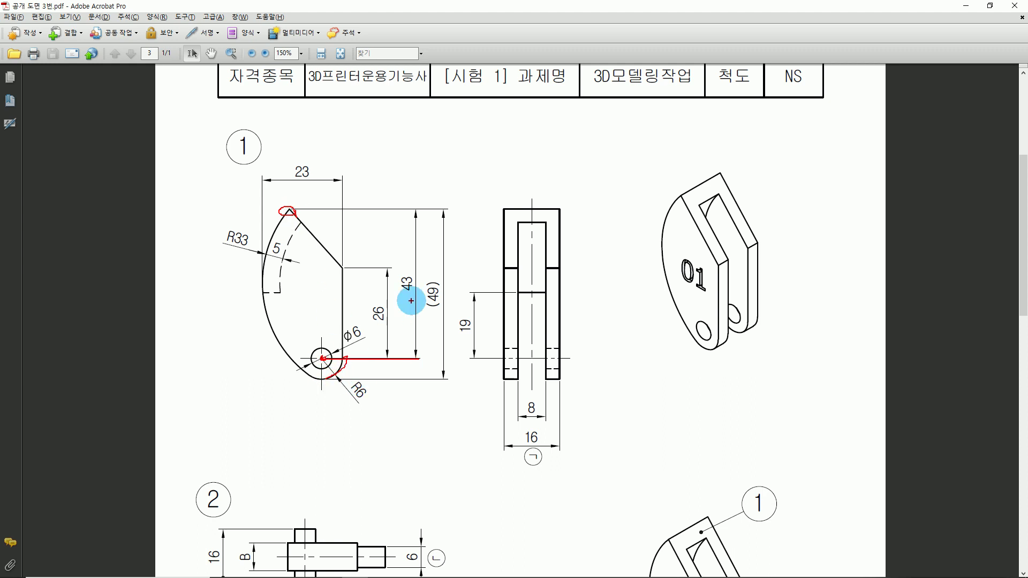
{"action": "left_click_drag", "start_coordinate": [418, 293], "coordinate": [385, 268]}
{"action": "key", "text": "Escape"}
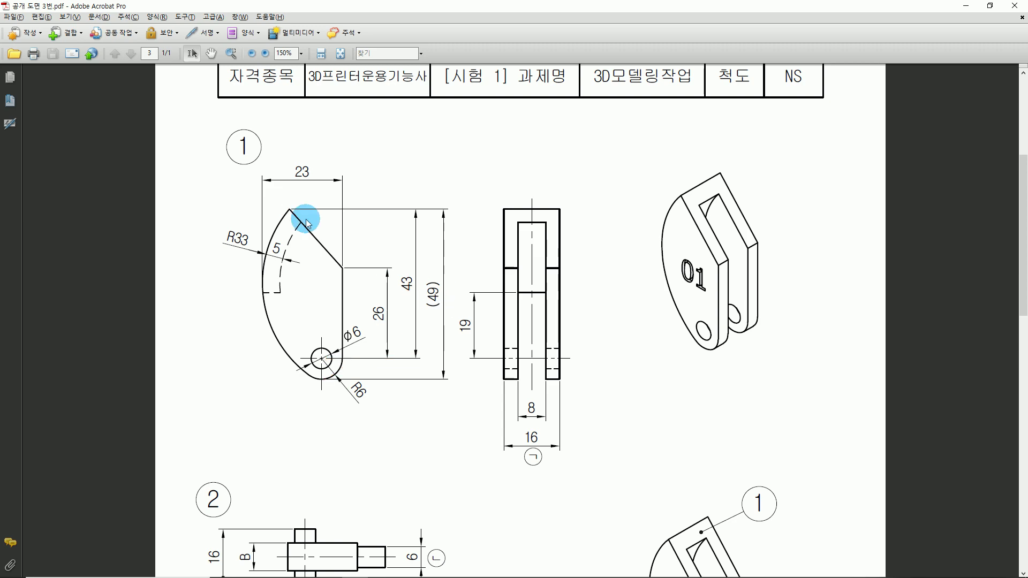
{"action": "key", "text": "alt+Tab"}
{"action": "key", "text": "alt+Tab"}
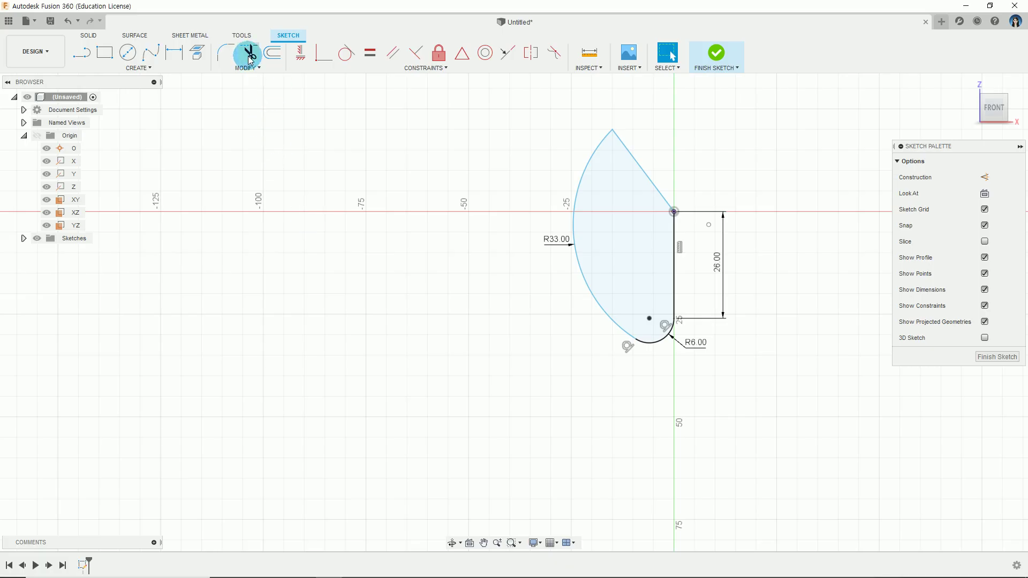
Dimension the vertical distance between the profile's upper corner and the bottom arc's centre to 43 mm.
{"action": "left_click", "coordinate": [182, 58]}
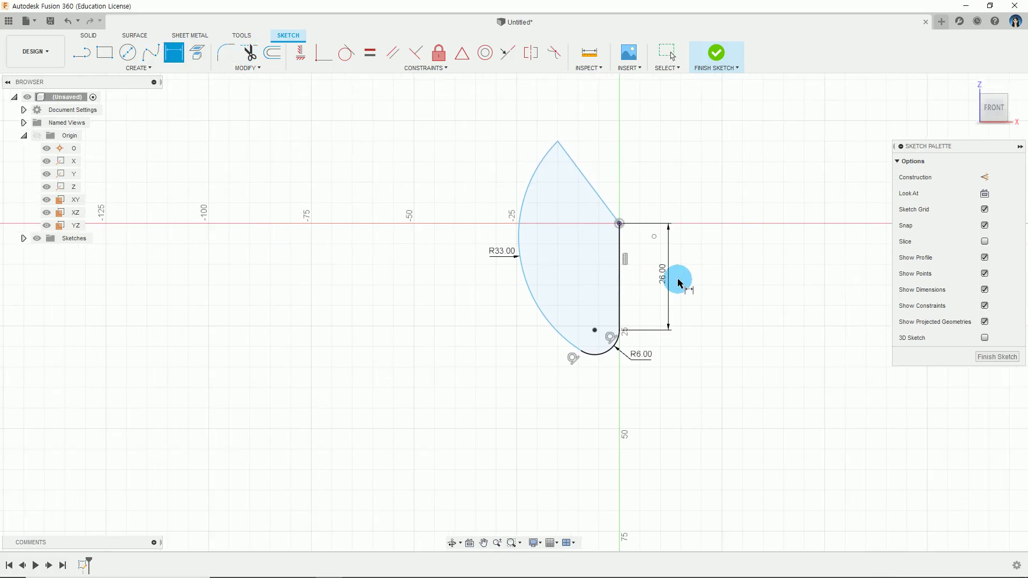
{"action": "scroll", "coordinate": [680, 278], "scroll_direction": "up", "scroll_amount": 2}
{"action": "middle_click_drag", "start_coordinate": [582, 257], "coordinate": [557, 275]}
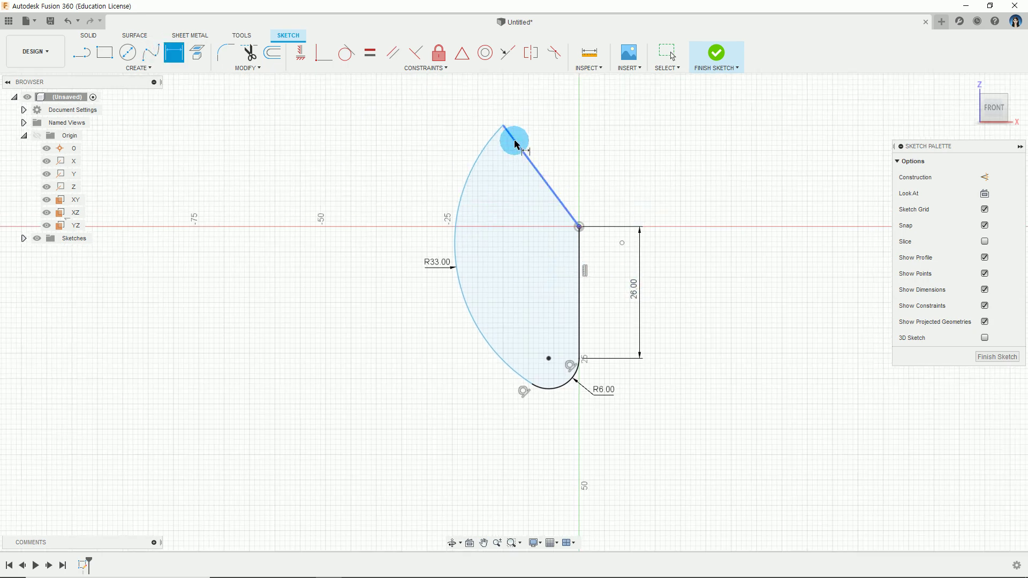
{"action": "left_click", "coordinate": [513, 131]}
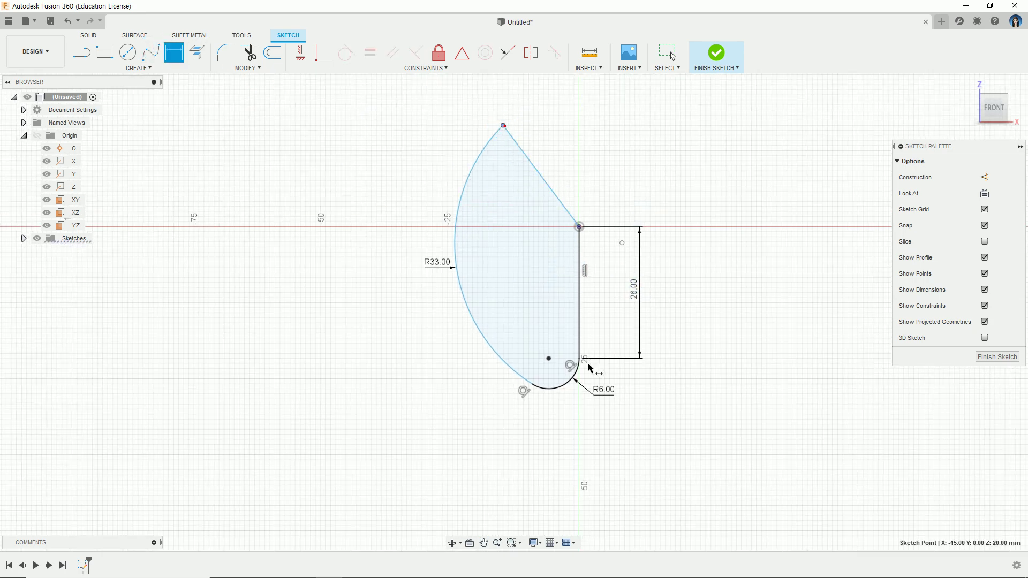
{"action": "left_click", "coordinate": [547, 360]}
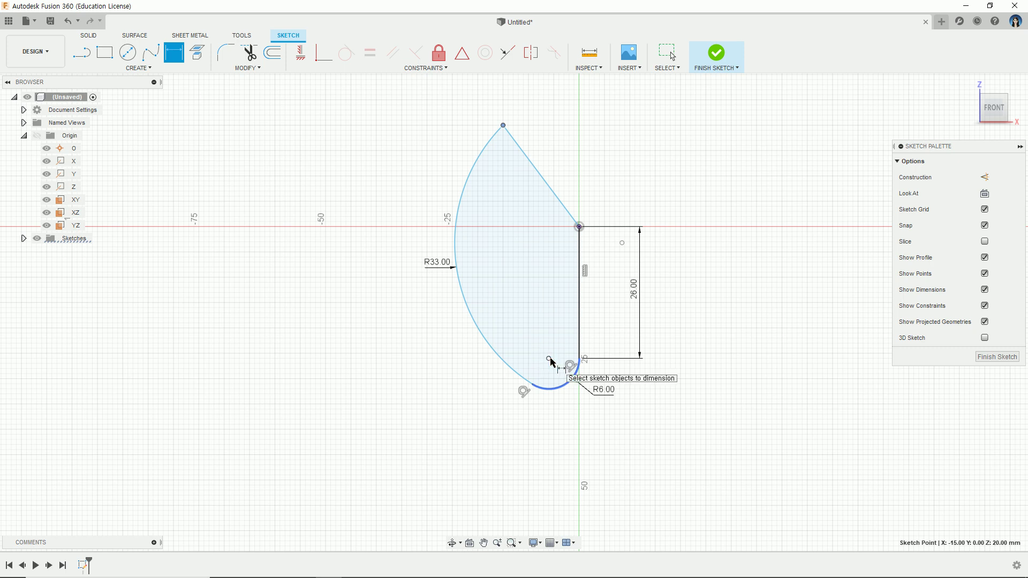
{"action": "left_click", "coordinate": [683, 238]}
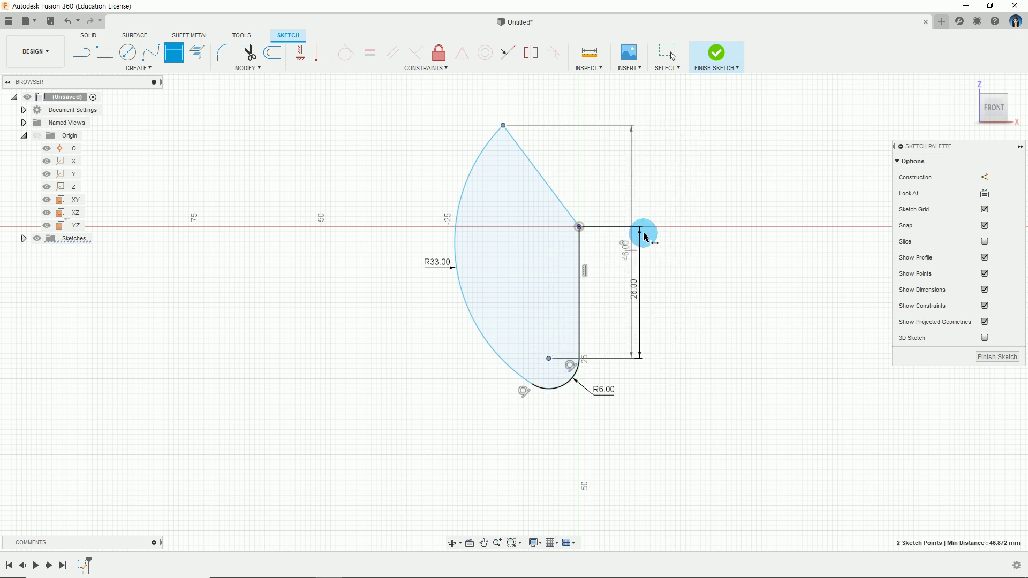
{"action": "left_click", "coordinate": [680, 250]}
{"action": "type", "text": "43"}
{"action": "key", "text": "Return"}
{"action": "key", "text": "Escape"}
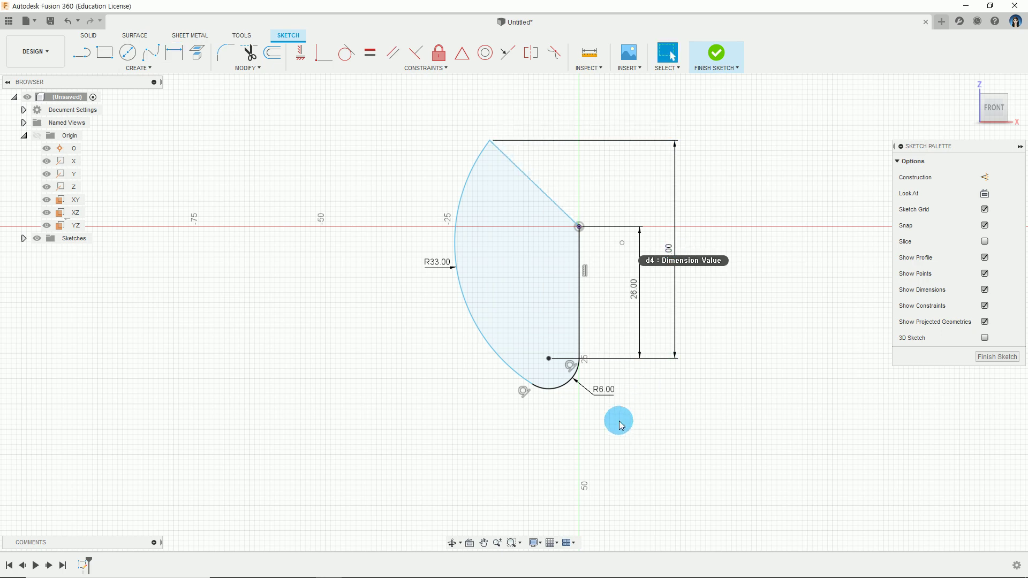
Examine the dashed inner arc and its short closing line in part 1's front view in the PDF drawing, and return to Fusion 360.
{"action": "middle_click_drag", "start_coordinate": [619, 420], "coordinate": [567, 397]}
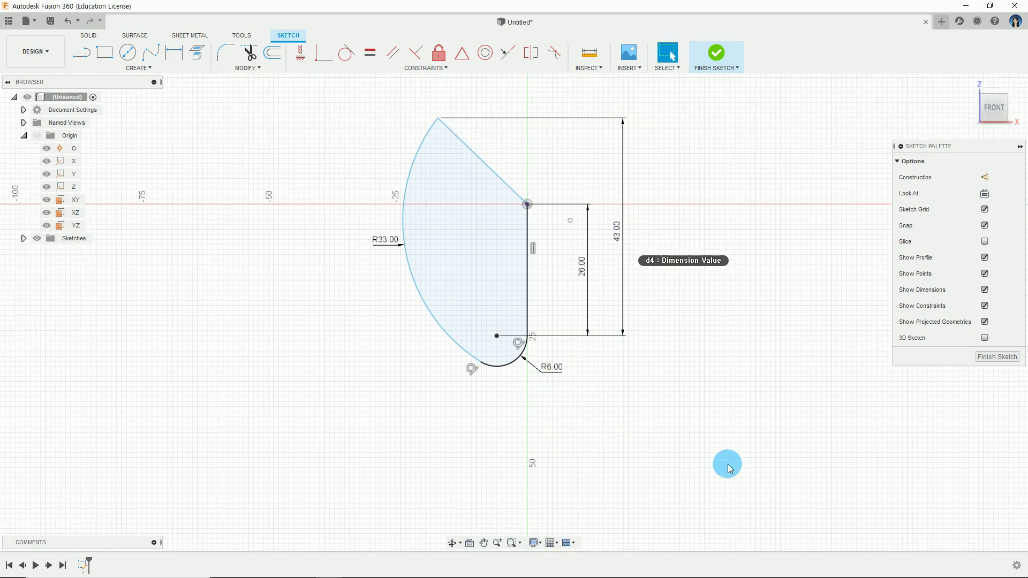
{"action": "key", "text": "alt+Tab"}
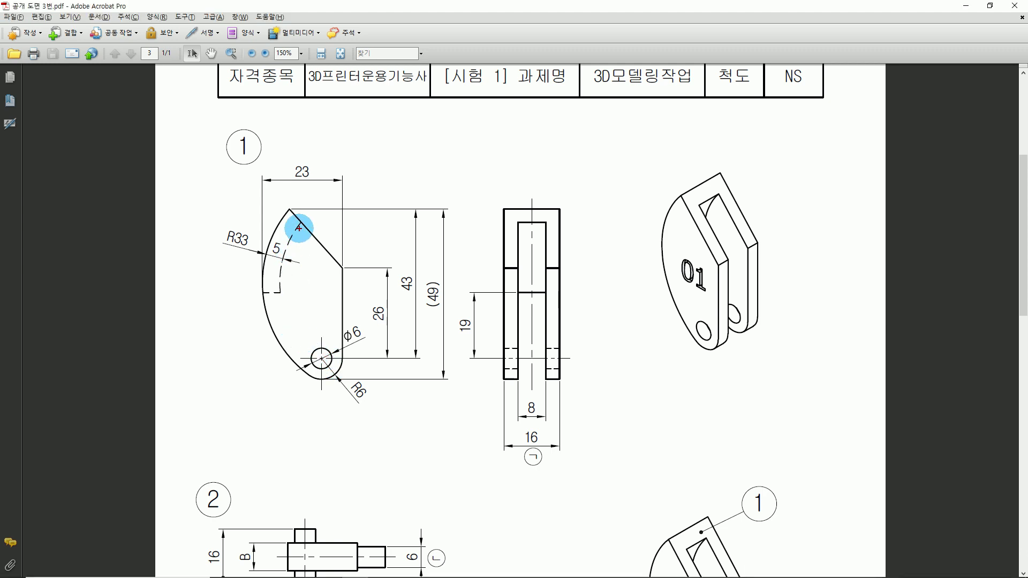
{"action": "left_click_drag", "start_coordinate": [283, 300], "coordinate": [262, 298]}
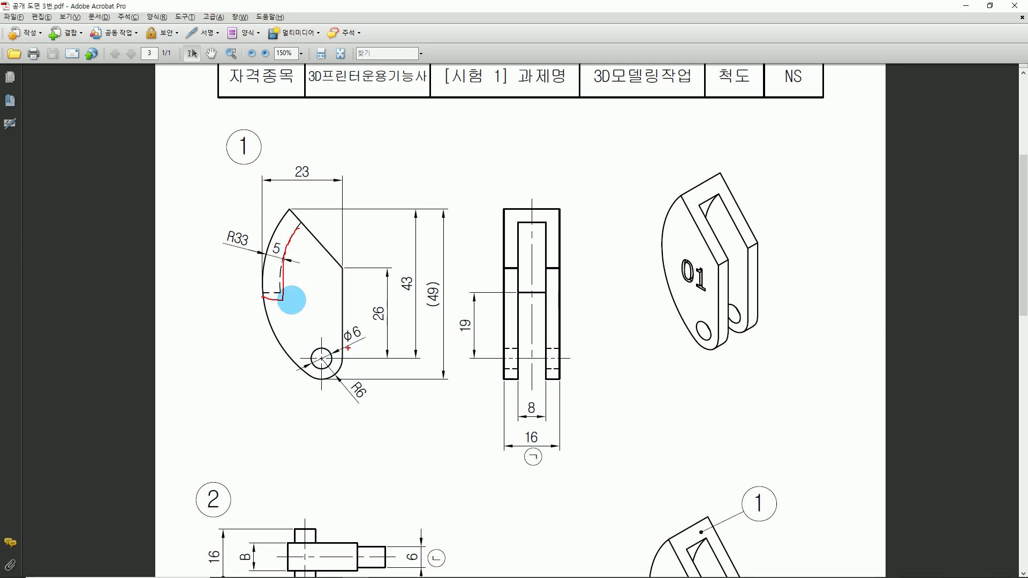
{"action": "key", "text": "alt+Tab"}
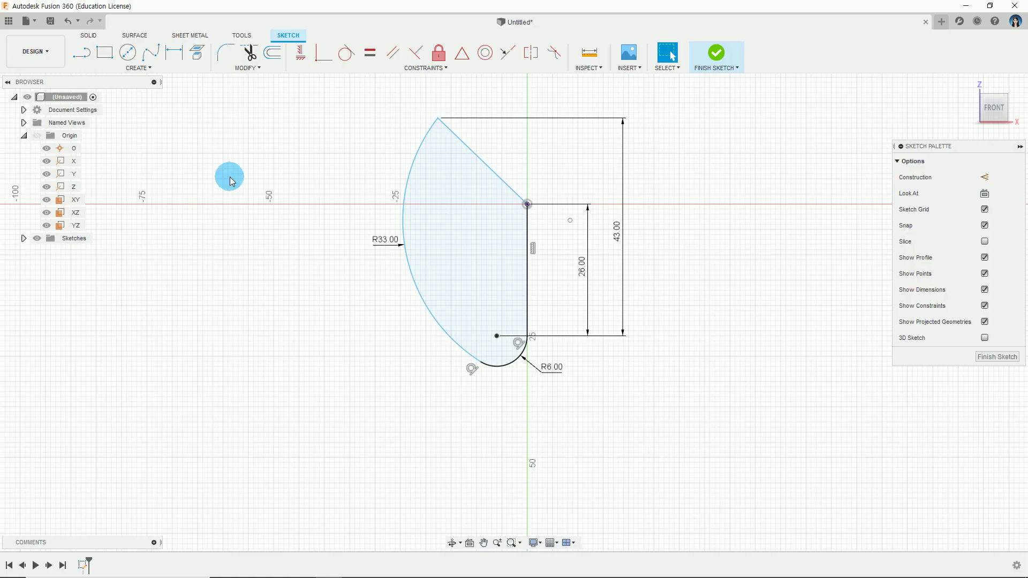
Draw a 3-point arc inside the profile, starting on the sloped line and curving down alongside the long side arc.
{"action": "left_click", "coordinate": [94, 68]}
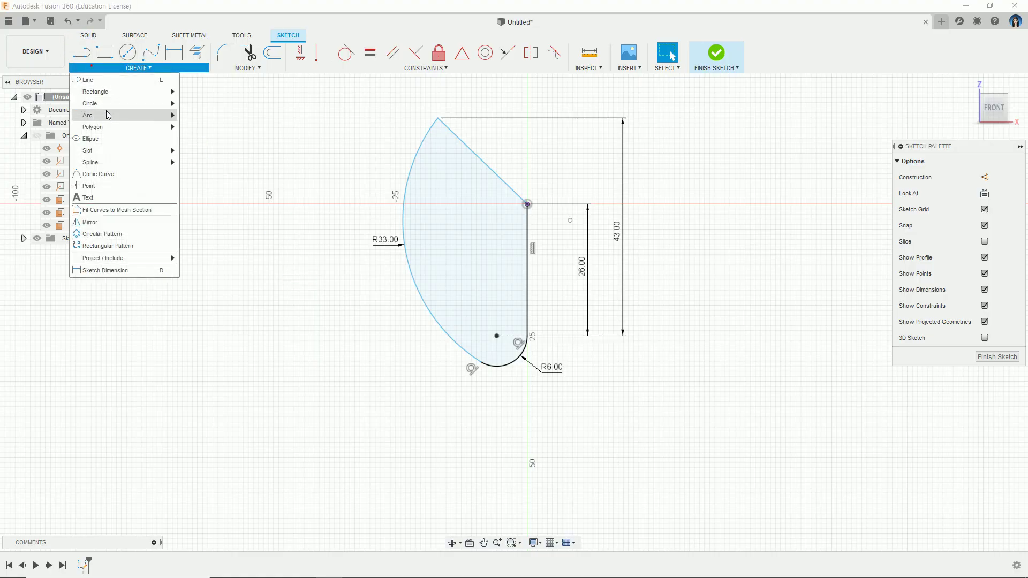
{"action": "mouse_move", "coordinate": [110, 115]}
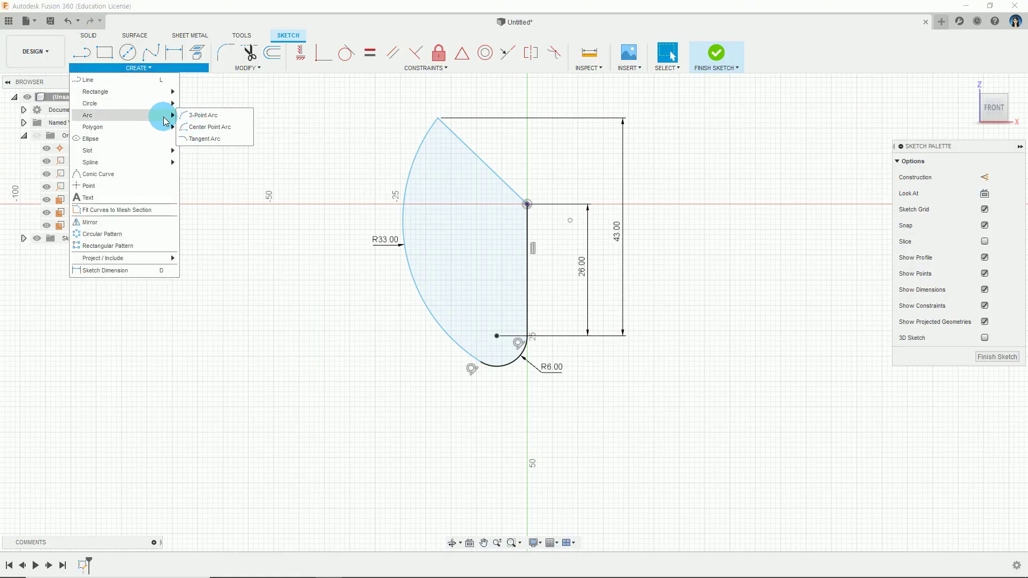
{"action": "left_click", "coordinate": [204, 117]}
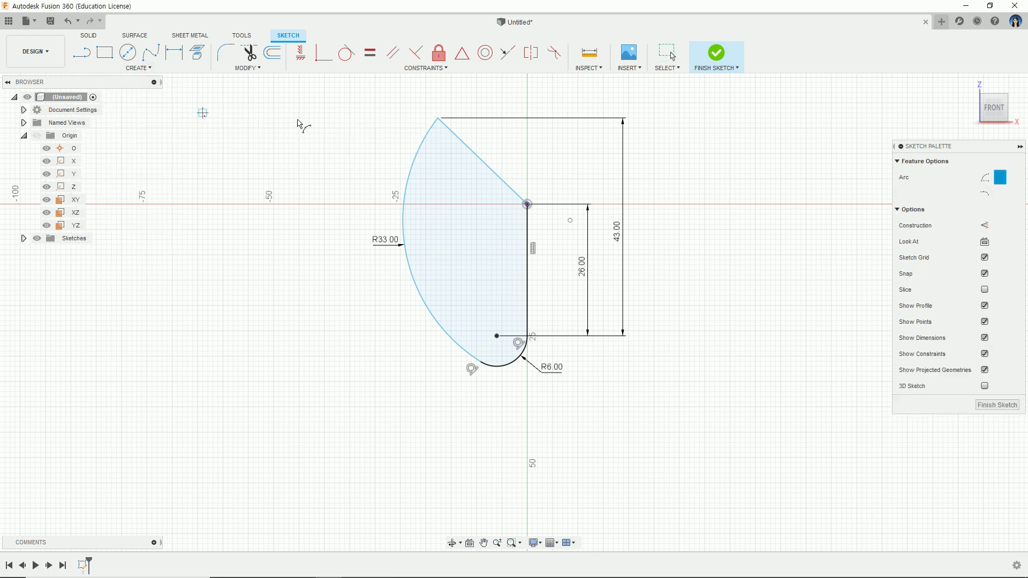
{"action": "scroll", "coordinate": [301, 122], "scroll_direction": "up", "scroll_amount": 3}
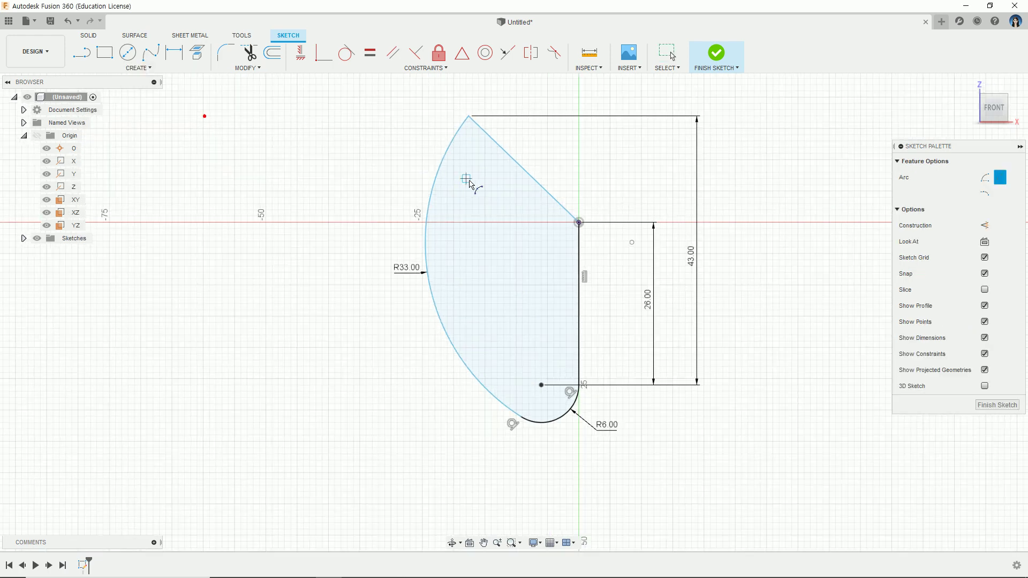
{"action": "left_click", "coordinate": [502, 139]}
{"action": "left_click", "coordinate": [460, 262]}
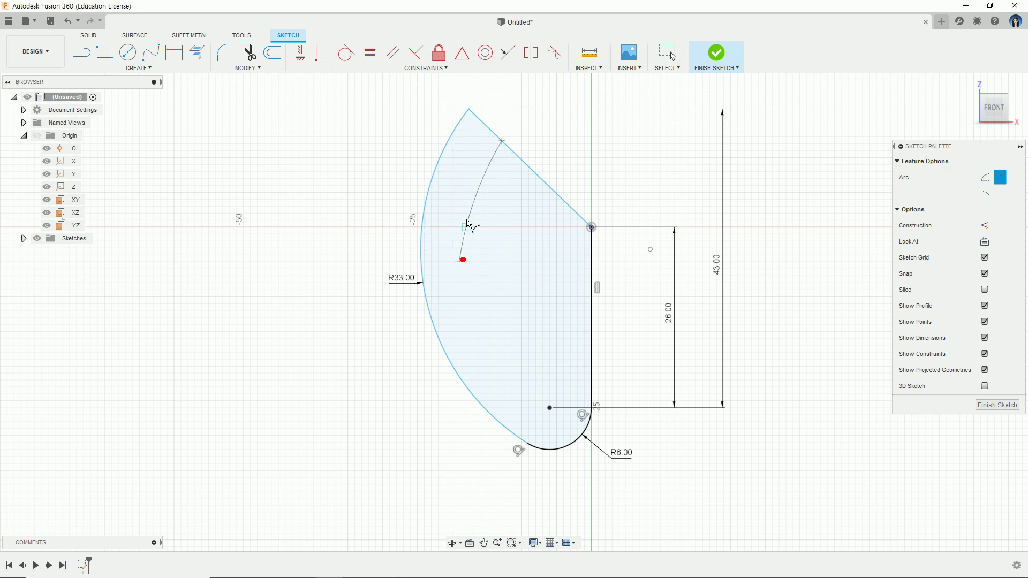
{"action": "left_click", "coordinate": [467, 198]}
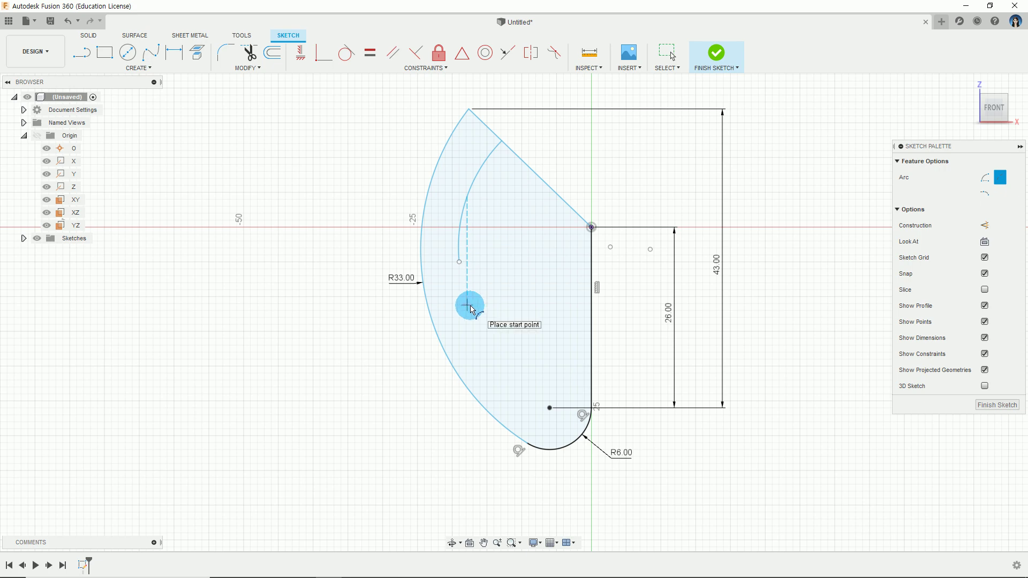
Draw a horizontal line about 5 mm long from the inner arc's lower end to the long side arc.
{"action": "left_click", "coordinate": [102, 70]}
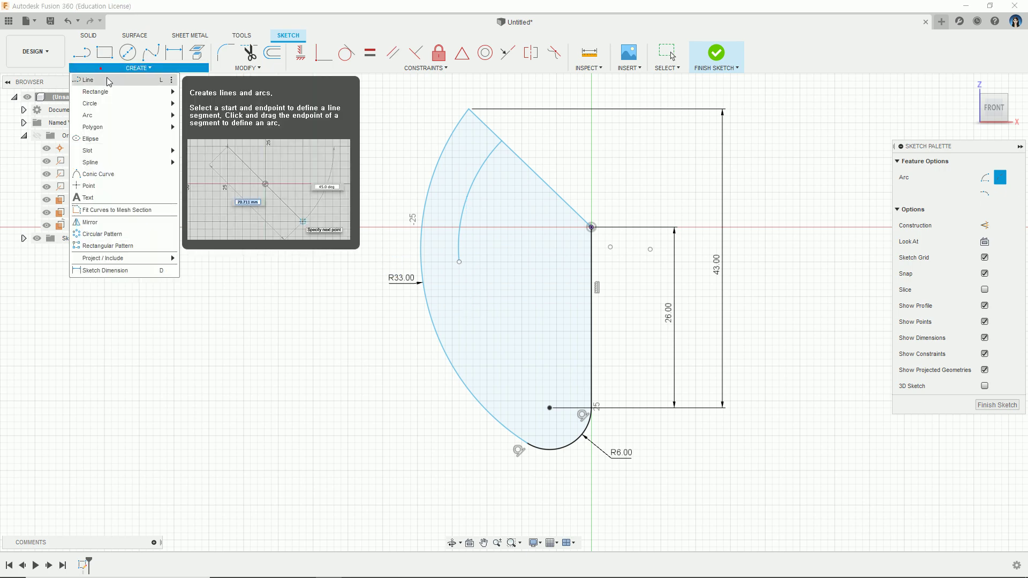
{"action": "left_click", "coordinate": [104, 80]}
{"action": "scroll", "coordinate": [322, 173], "scroll_direction": "up", "scroll_amount": 1}
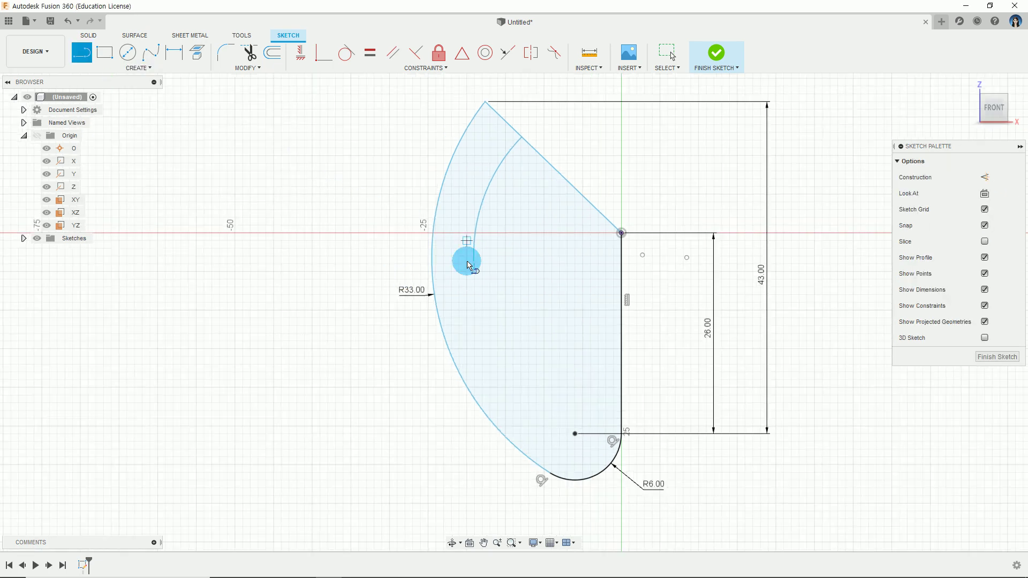
{"action": "left_click", "coordinate": [475, 272]}
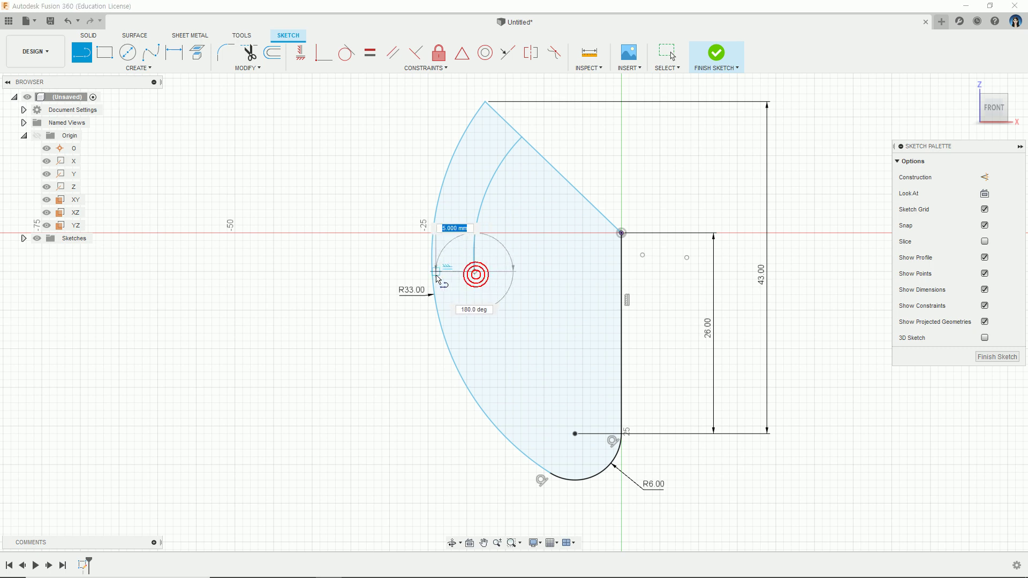
{"action": "left_click", "coordinate": [433, 272]}
{"action": "key", "text": "Escape"}
{"action": "left_click", "coordinate": [838, 416]}
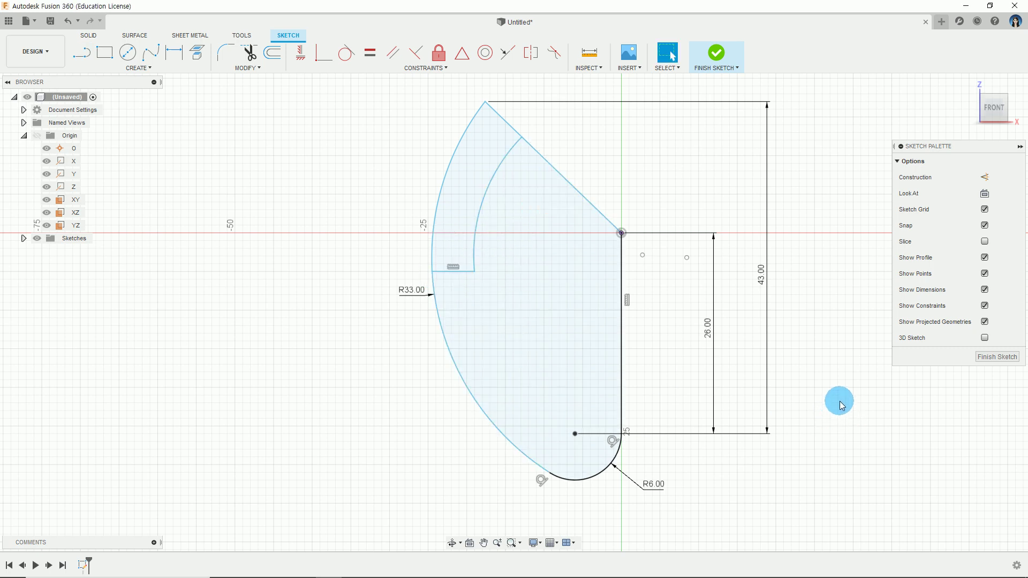
Switch to the PDF drawing and compare the dashed inner arc with the outer R33 arc in part 1's front view.
{"action": "key", "text": "alt+Tab"}
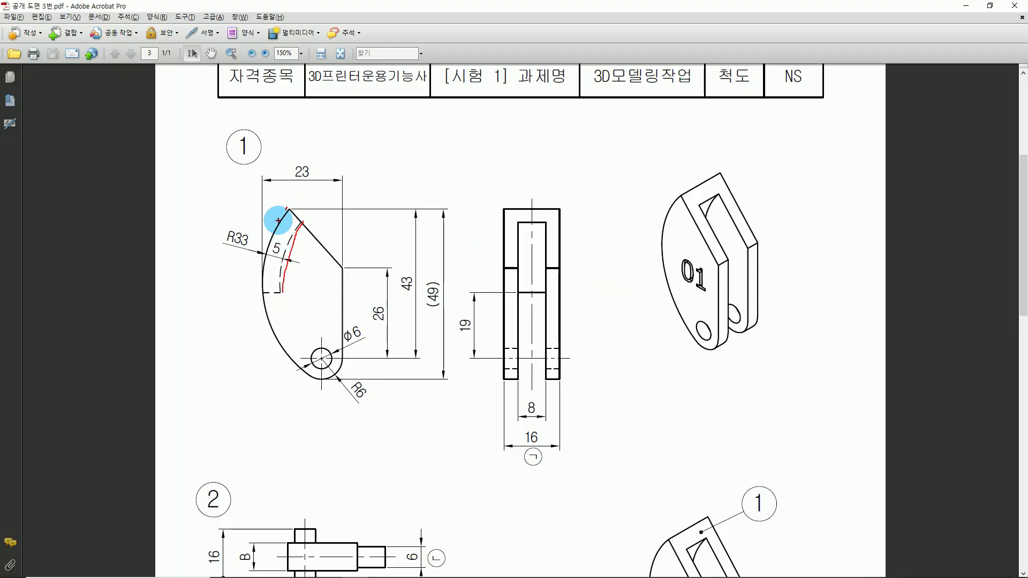
{"action": "left_click_drag", "start_coordinate": [285, 218], "coordinate": [288, 213]}
{"action": "left_click_drag", "start_coordinate": [274, 260], "coordinate": [285, 324]}
{"action": "key", "text": "Escape"}
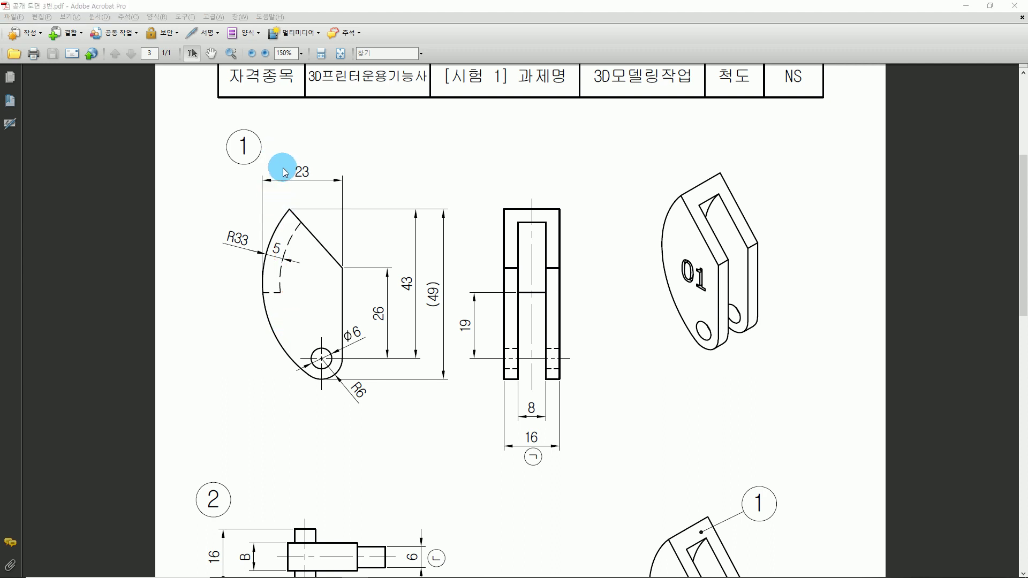
Return to Fusion 360 and make the inner arc concentric with the R33 outer arc.
{"action": "key", "text": "alt+Tab"}
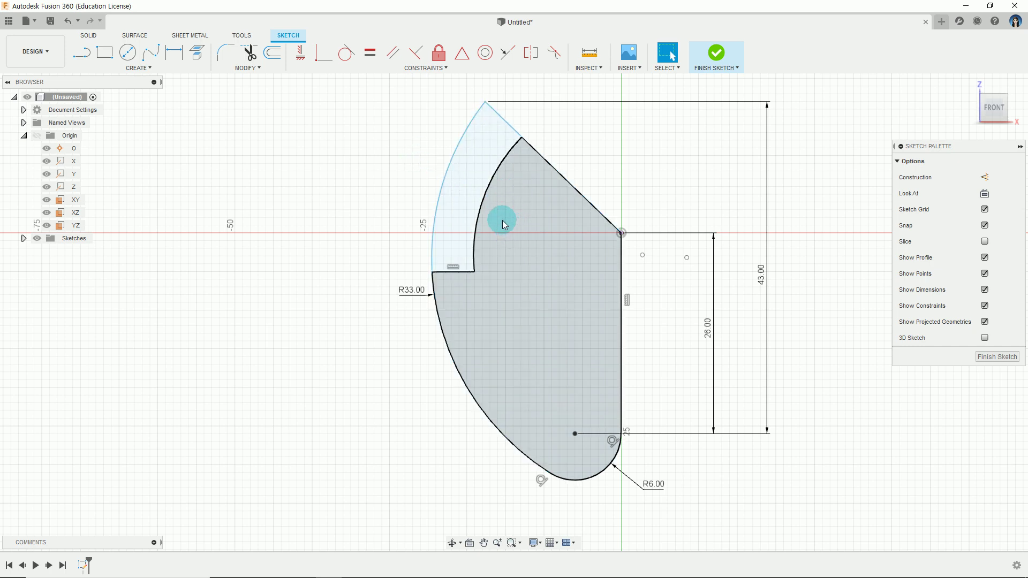
{"action": "left_click", "coordinate": [442, 73]}
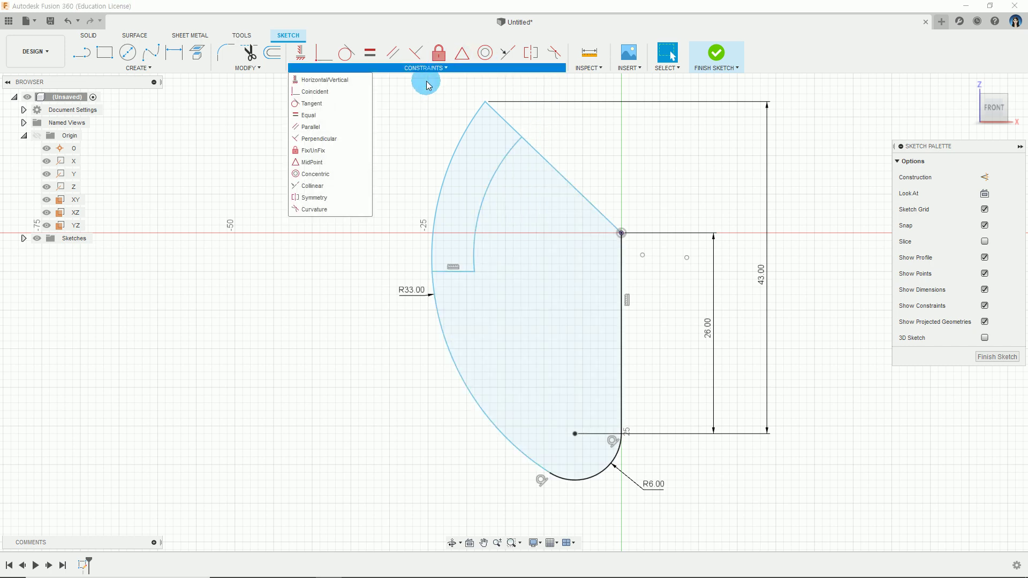
{"action": "left_click", "coordinate": [334, 176]}
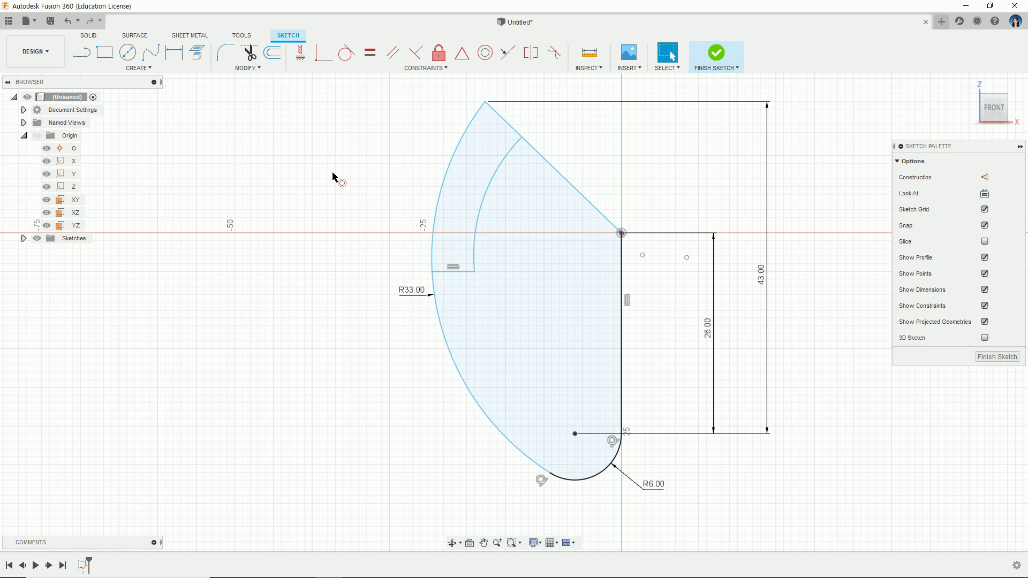
{"action": "left_click", "coordinate": [444, 171]}
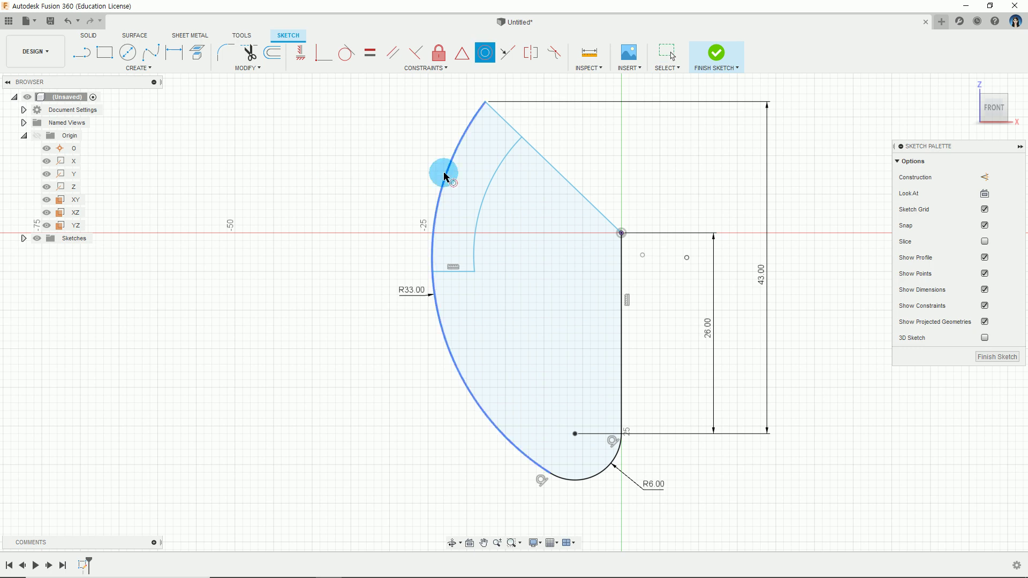
{"action": "left_click", "coordinate": [483, 194]}
{"action": "left_click", "coordinate": [577, 334]}
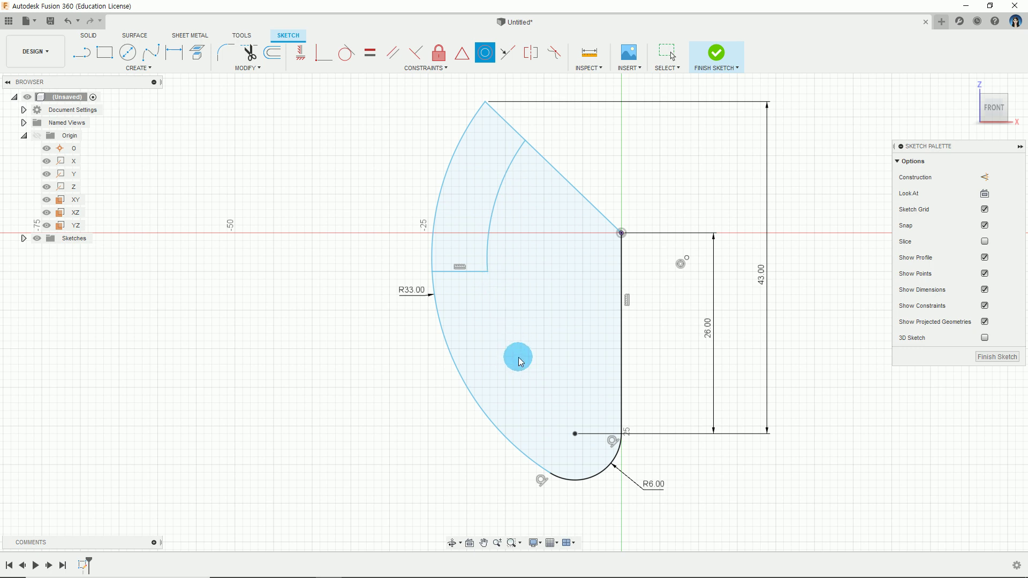
{"action": "key", "text": "Escape"}
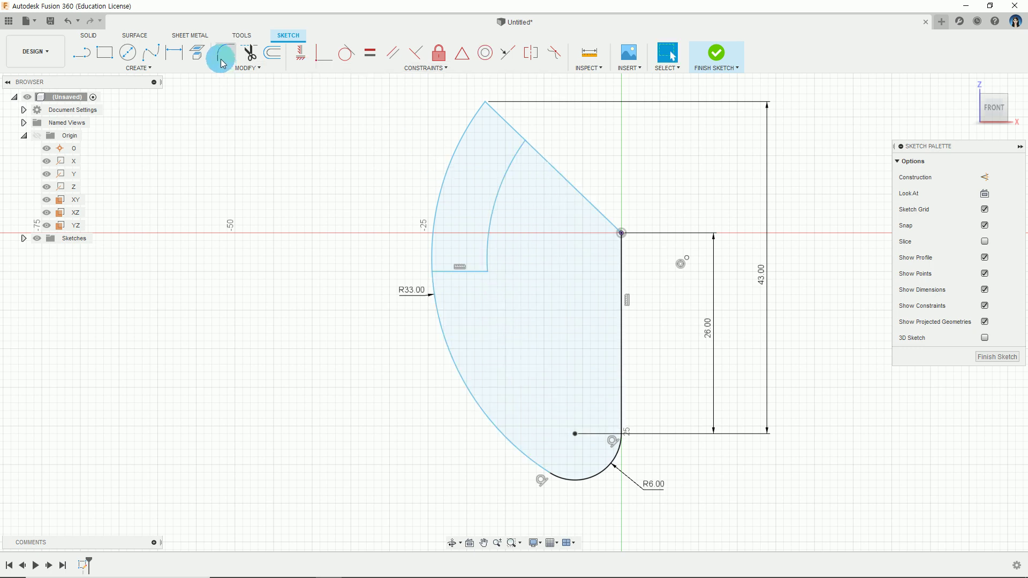
Dimension the gap between the R33 outer arc and the inner arc as 5 mm.
{"action": "left_click", "coordinate": [174, 52]}
{"action": "left_click", "coordinate": [491, 207]}
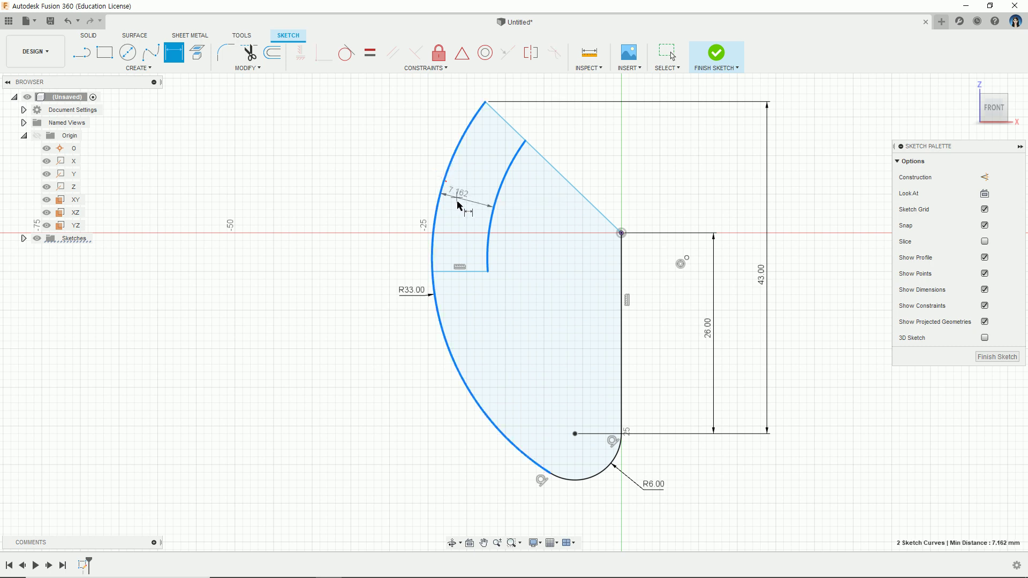
{"action": "left_click", "coordinate": [445, 184]}
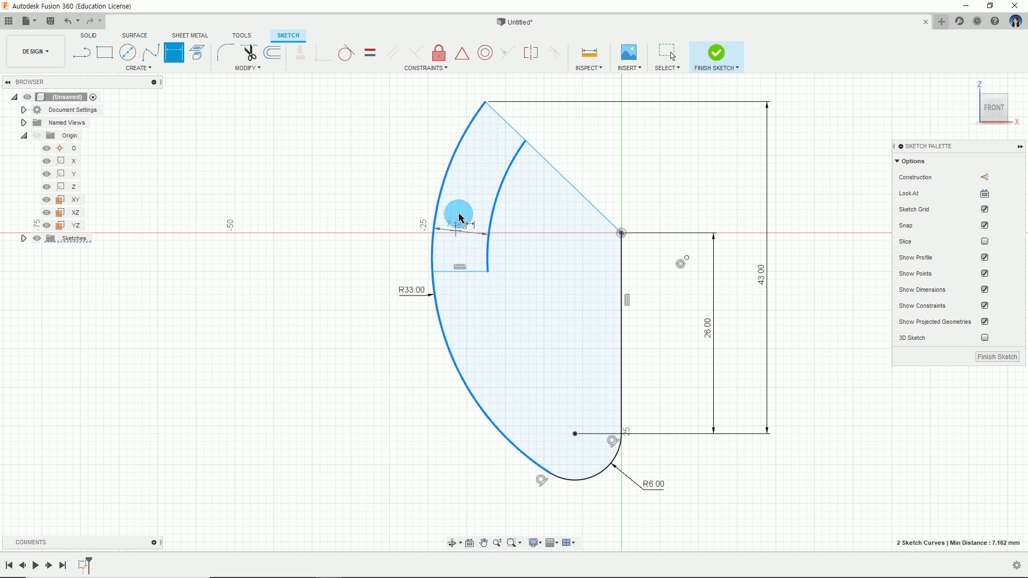
{"action": "left_click", "coordinate": [467, 191]}
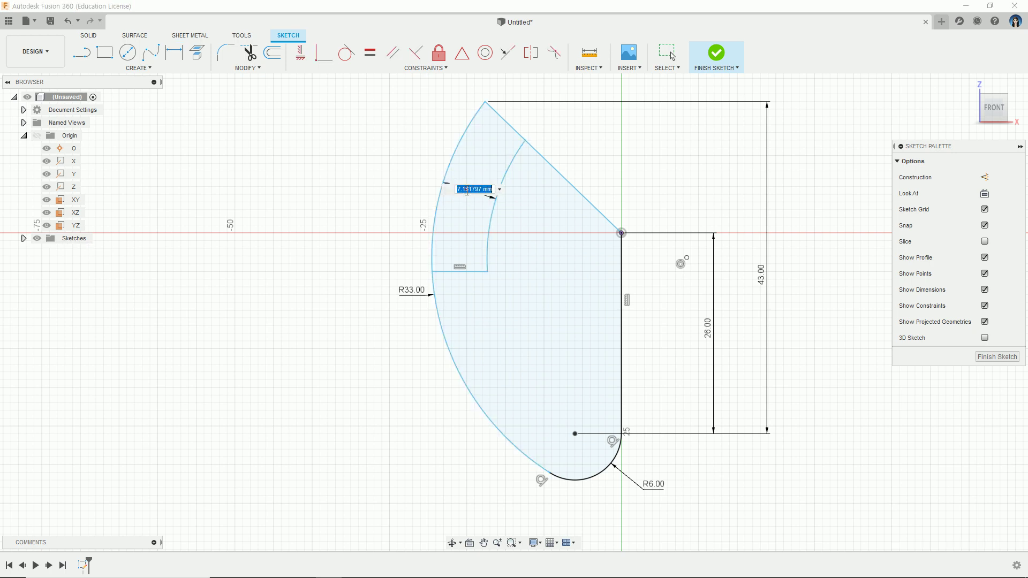
{"action": "type", "text": "5"}
{"action": "key", "text": "Return"}
{"action": "key", "text": "Escape"}
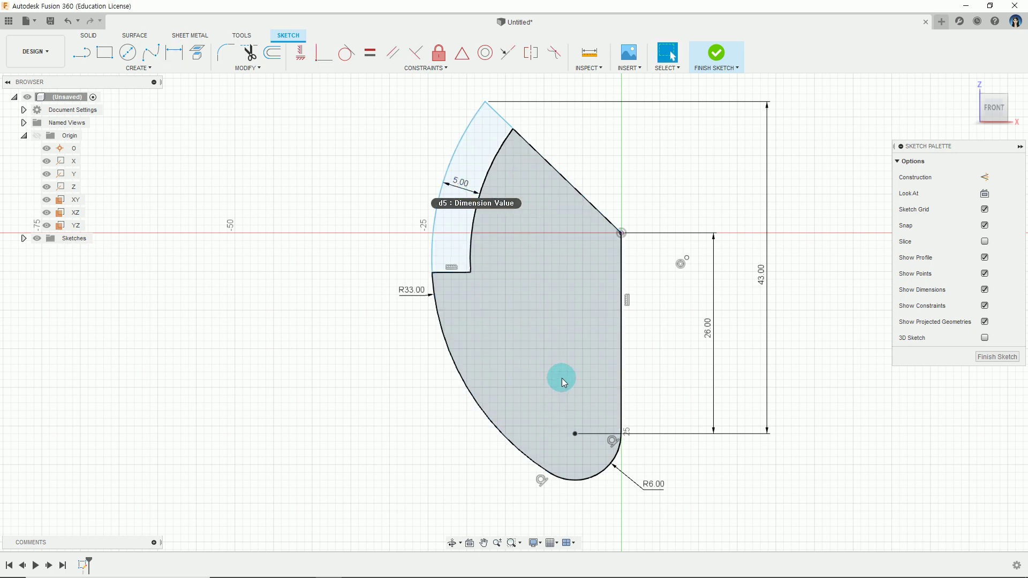
Check the PDF drawing, then dimension the horizontal distance from the origin point to the short closing line's outer end as 23 mm.
{"action": "middle_click_drag", "start_coordinate": [561, 385], "coordinate": [562, 402]}
{"action": "key", "text": "alt+Tab"}
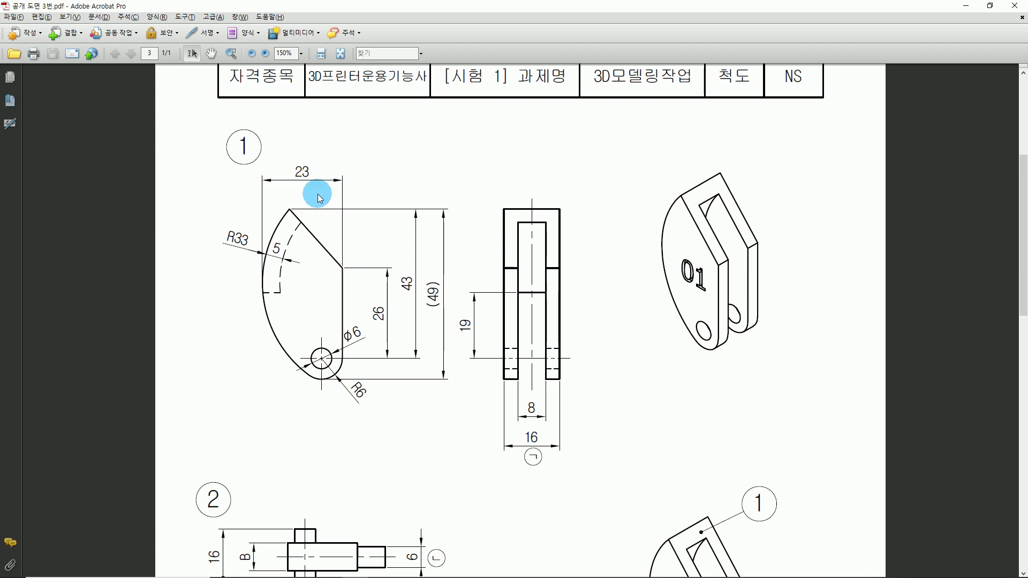
{"action": "key", "text": "alt+Tab"}
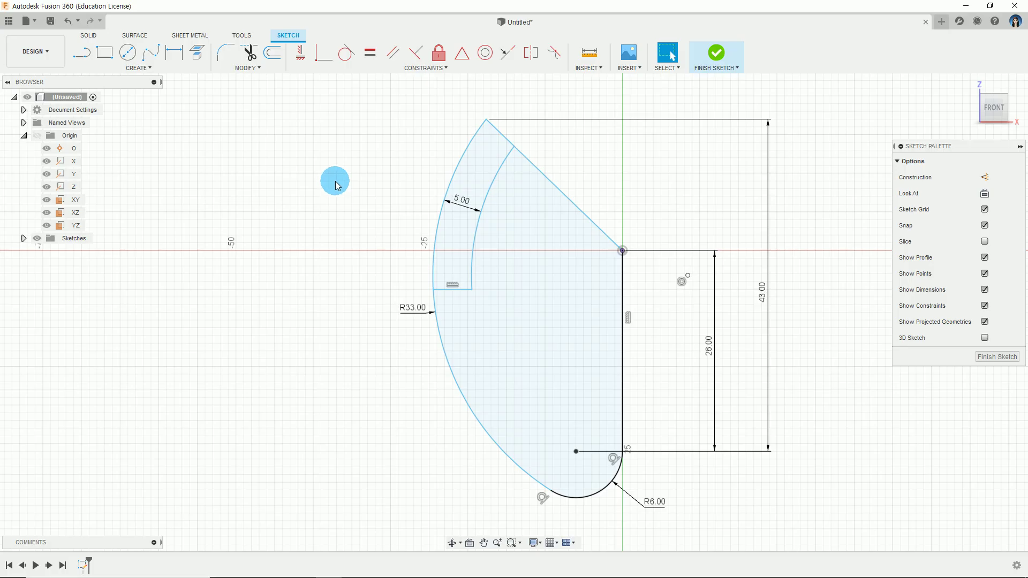
{"action": "left_click", "coordinate": [170, 52]}
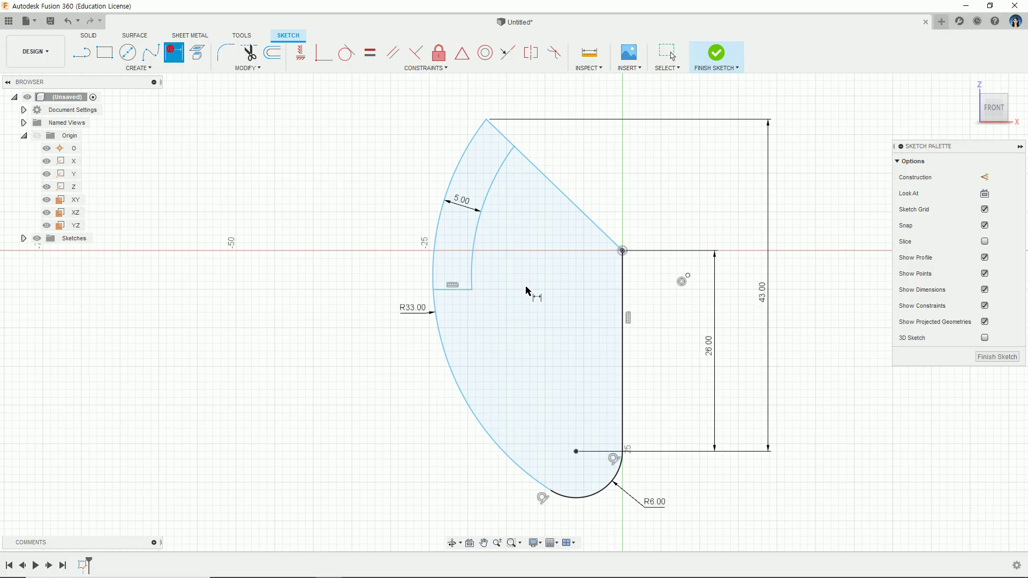
{"action": "scroll", "coordinate": [555, 287], "scroll_direction": "down", "scroll_amount": 3}
{"action": "left_click", "coordinate": [602, 264]}
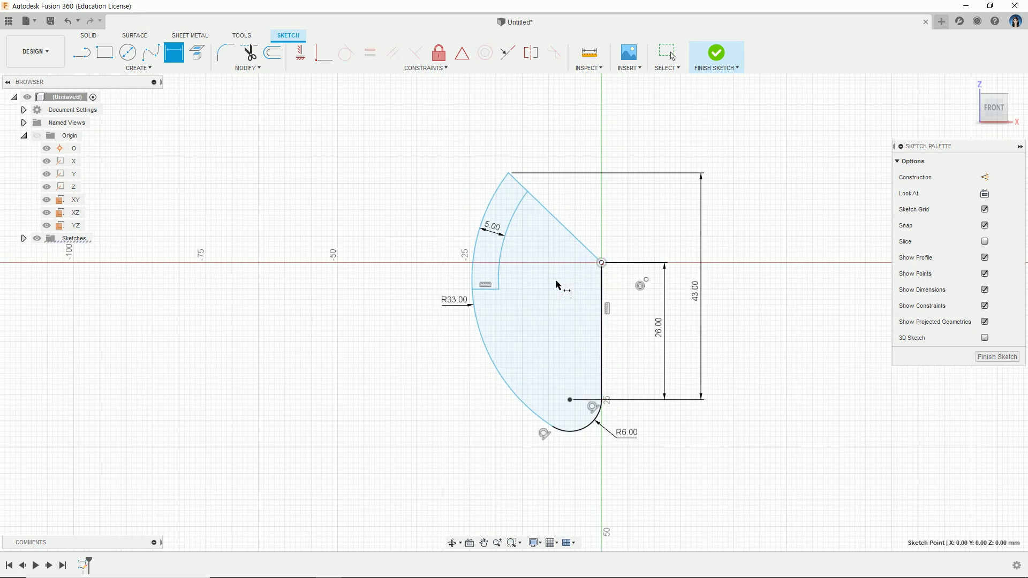
{"action": "left_click", "coordinate": [476, 292]}
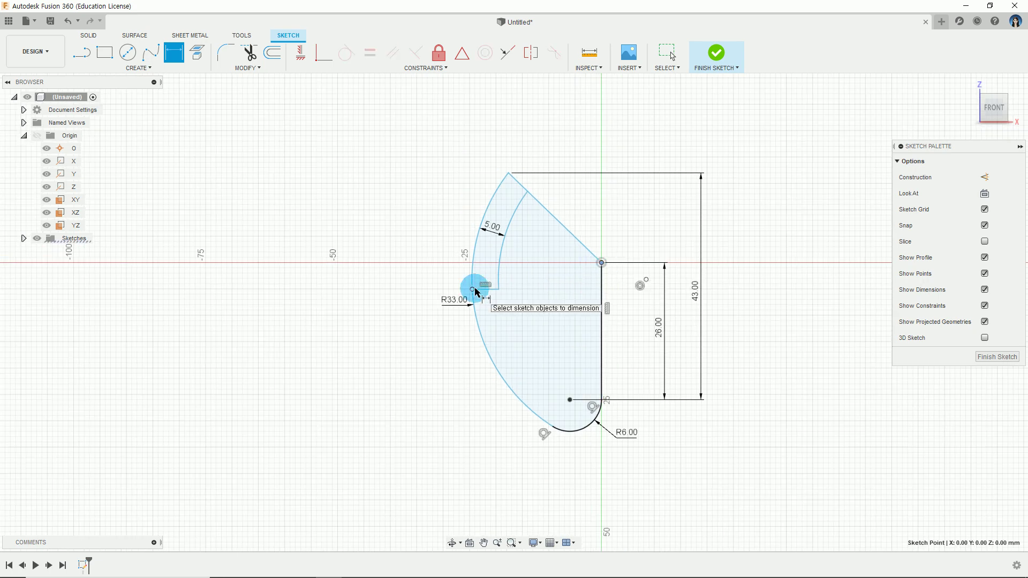
{"action": "left_click", "coordinate": [474, 289]}
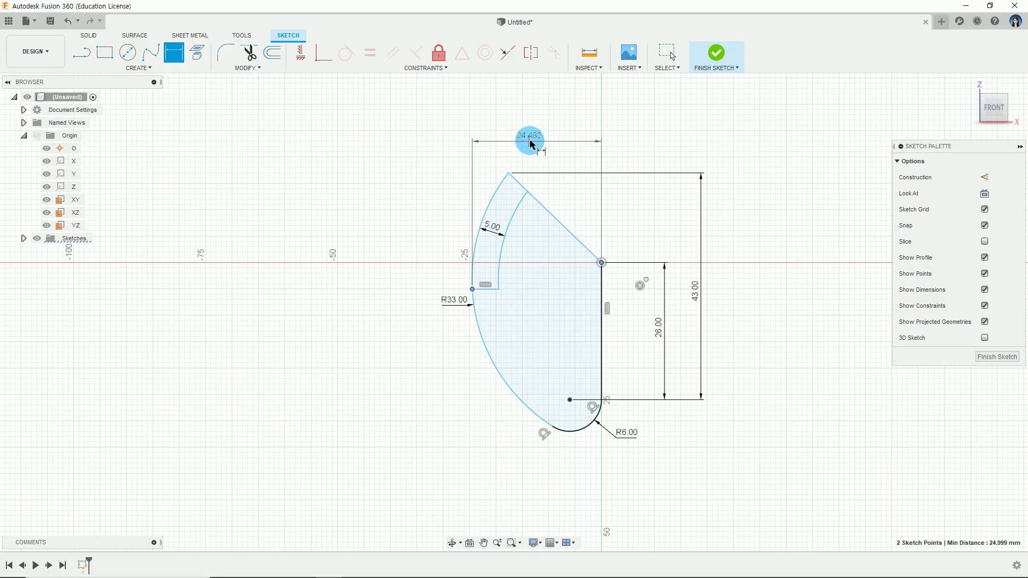
{"action": "left_click", "coordinate": [531, 143]}
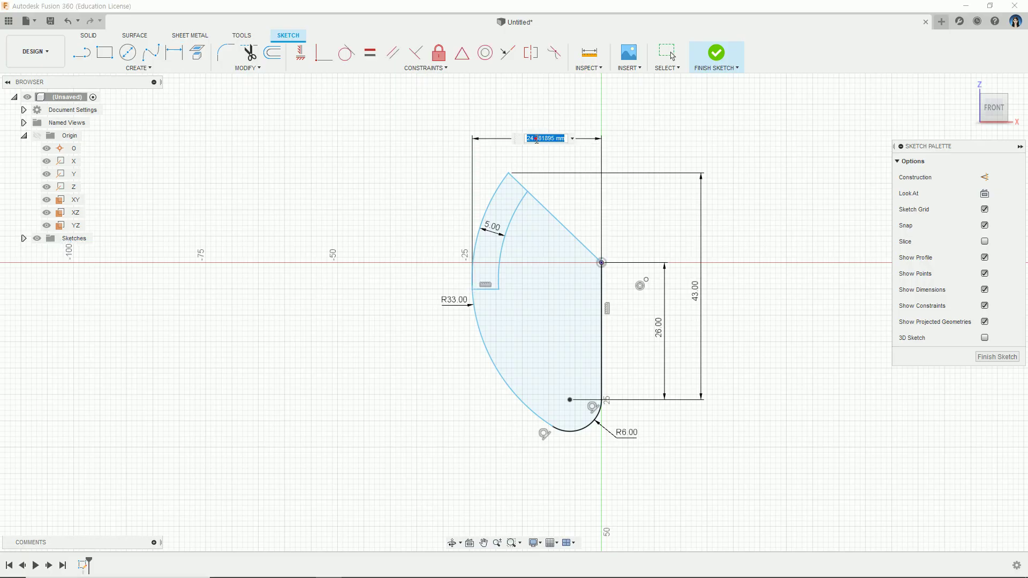
{"action": "type", "text": "23"}
{"action": "left_click", "coordinate": [536, 139]}
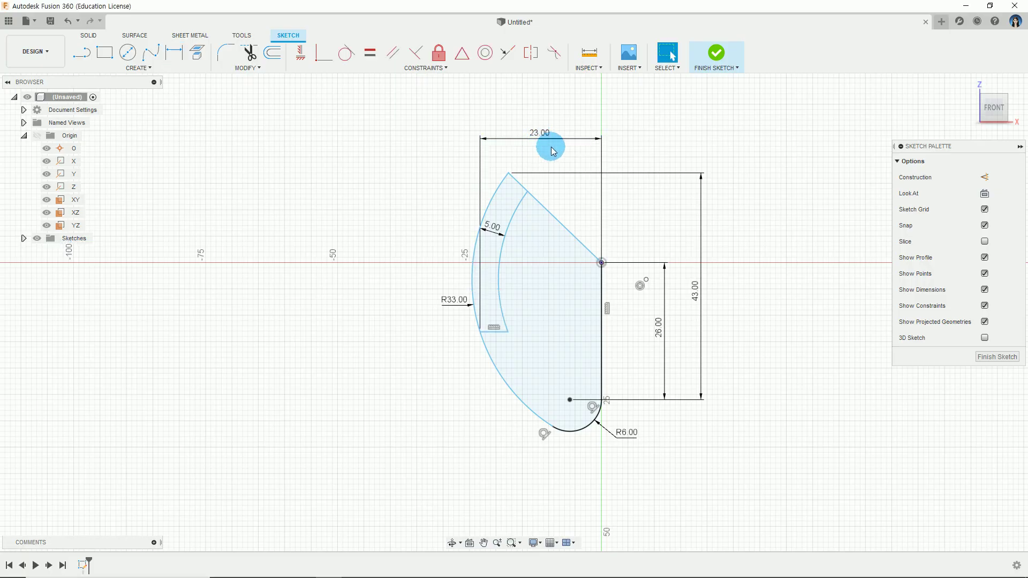
Switch to the PDF drawing and trace the short dashed line's height above the hole centre across part 1's front and side views.
{"action": "left_click", "coordinate": [662, 324]}
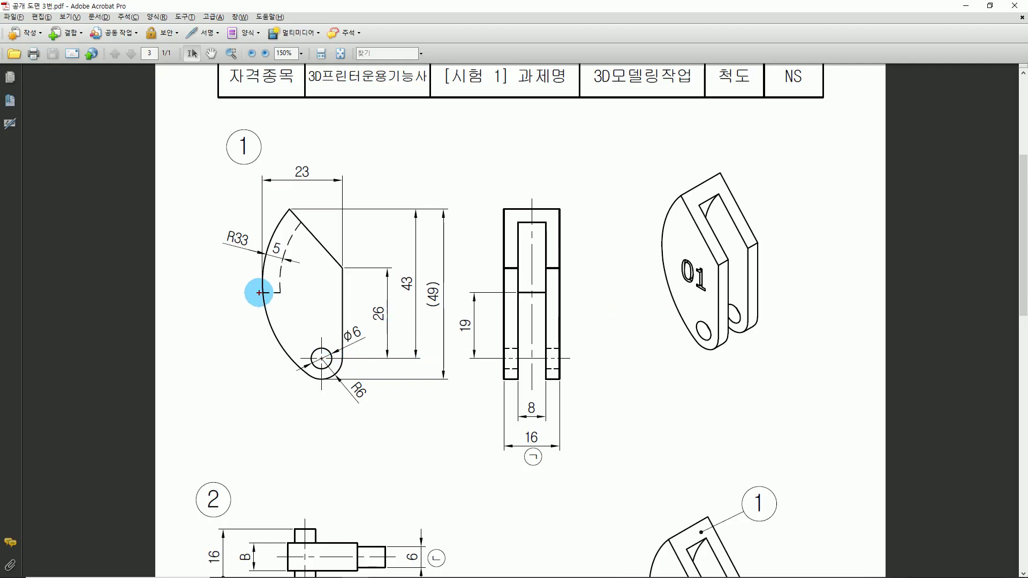
{"action": "mouse_move", "coordinate": [260, 293]}
{"action": "left_mouse_down"}
{"action": "mouse_move", "coordinate": [505, 277]}
{"action": "mouse_move", "coordinate": [563, 302]}
{"action": "left_mouse_up"}
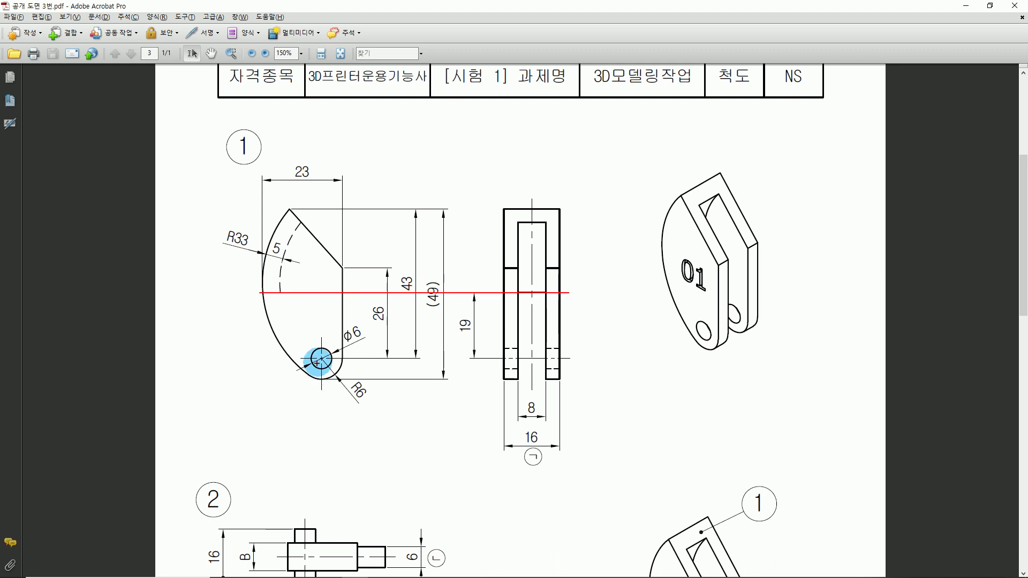
{"action": "left_click_drag", "start_coordinate": [321, 357], "coordinate": [582, 357]}
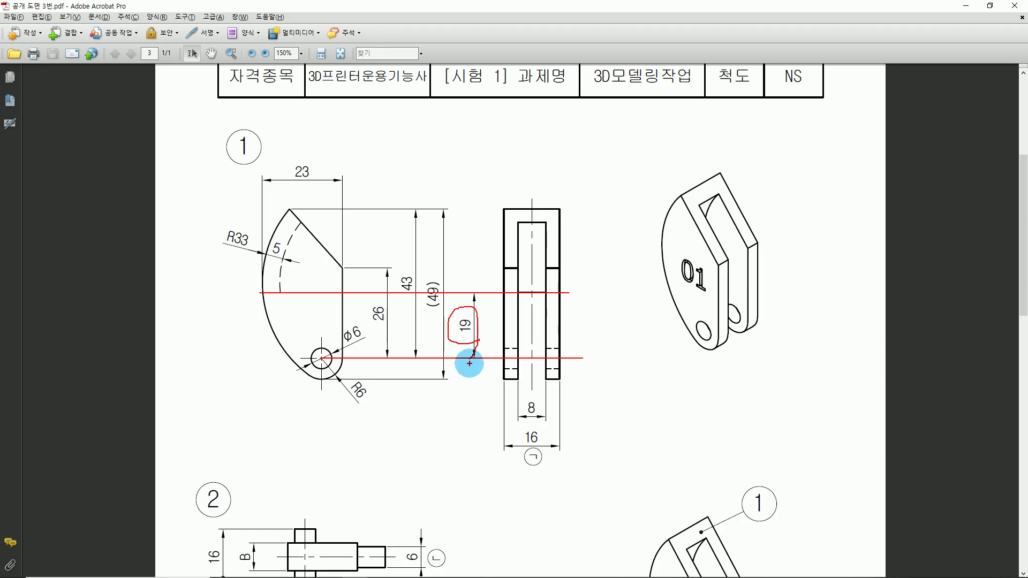
{"action": "key", "text": "Escape"}
Return to Fusion 360 and dimension the short closing line 19 mm above the R6 arc's centre.
{"action": "key", "text": "alt+Tab"}
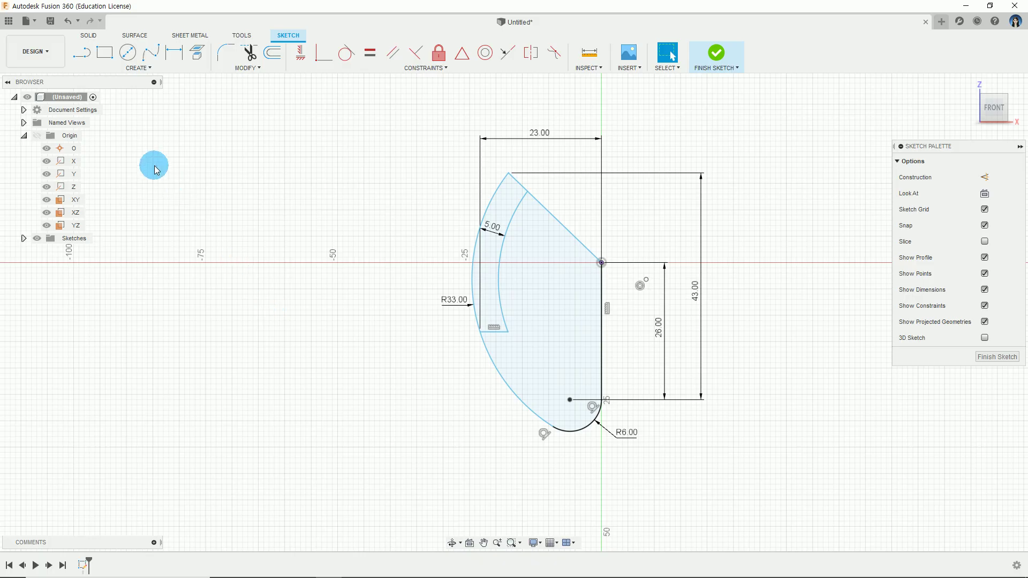
{"action": "left_click", "coordinate": [174, 53]}
{"action": "left_click", "coordinate": [502, 337]}
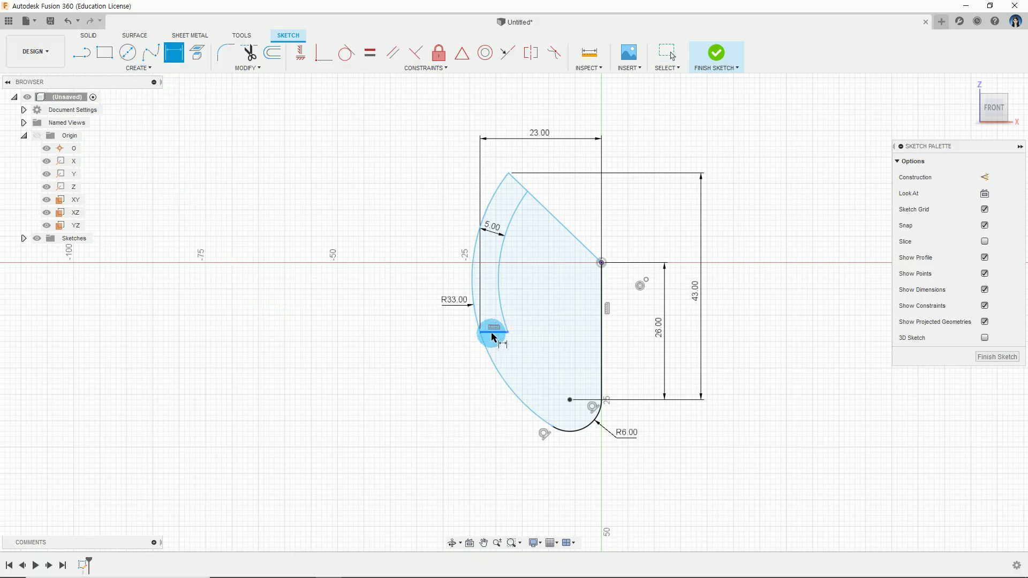
{"action": "left_click", "coordinate": [570, 400]}
{"action": "left_click", "coordinate": [431, 355]}
{"action": "type", "text": "19"}
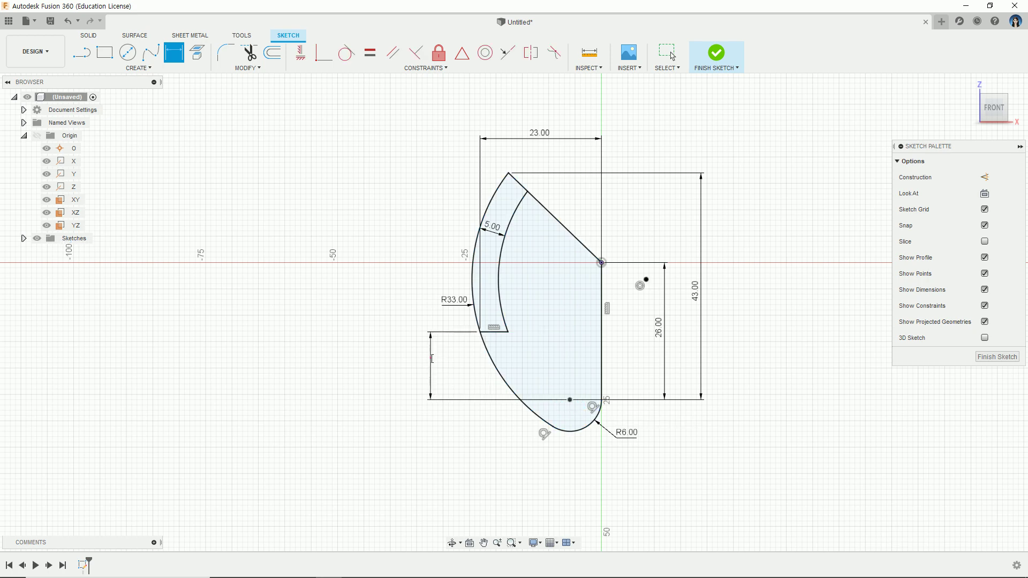
{"action": "key", "text": "Return"}
{"action": "key", "text": "Escape"}
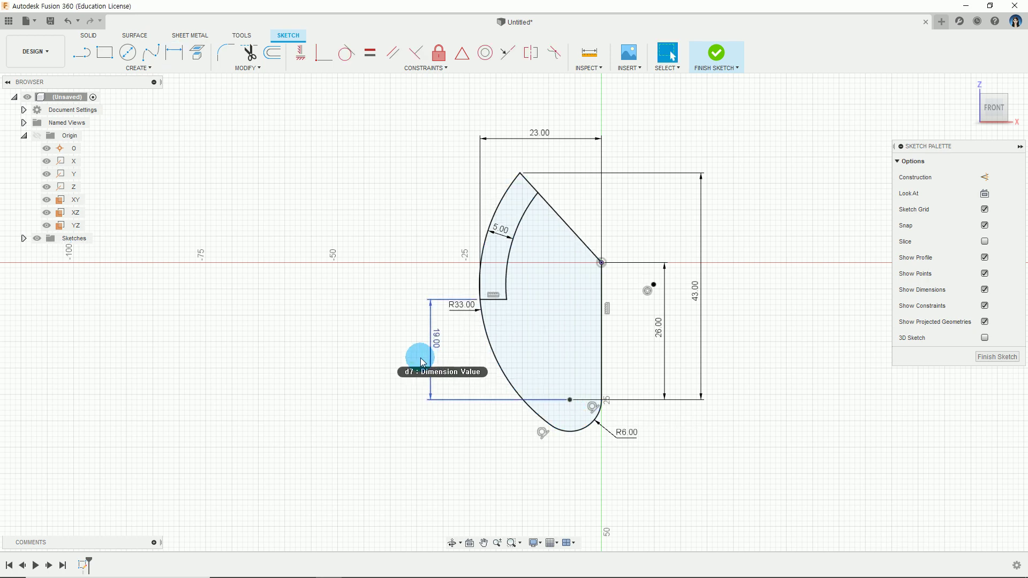
Finish the completed front-view profile sketch.
{"action": "middle_click_drag", "start_coordinate": [535, 340], "coordinate": [620, 328]}
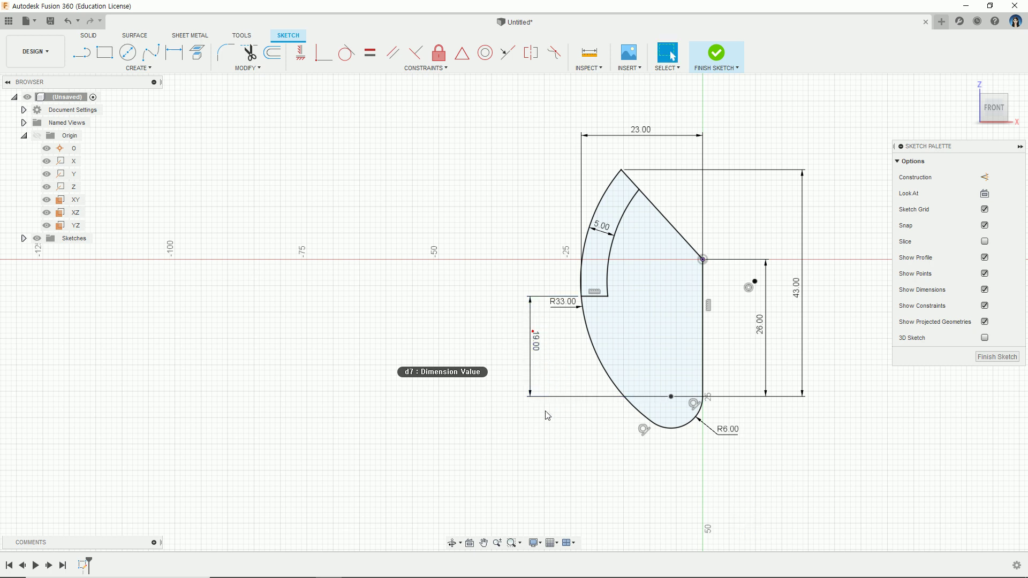
{"action": "left_click", "coordinate": [543, 430]}
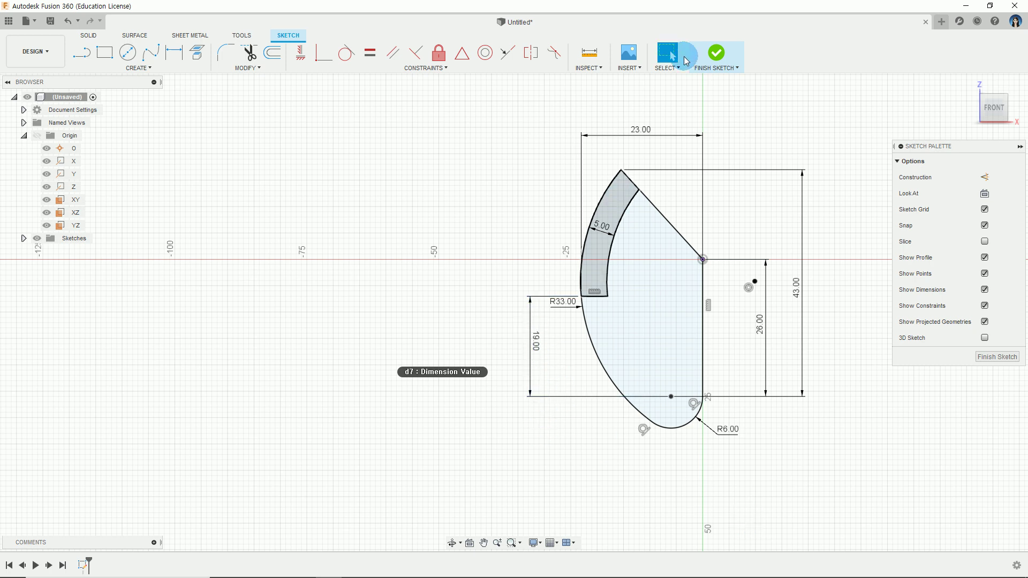
{"action": "left_click", "coordinate": [718, 53]}
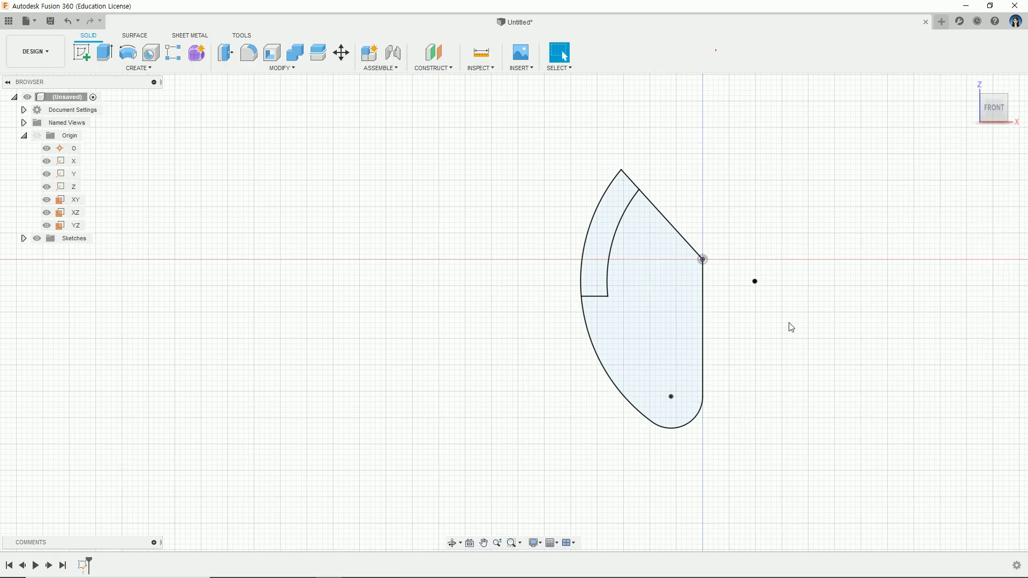
{"action": "left_click", "coordinate": [636, 341]}
Check part 1's width in the PDF drawing, then start an Extrude in Fusion 360 with both regions of the front-view profile.
{"action": "key", "text": "alt+Tab"}
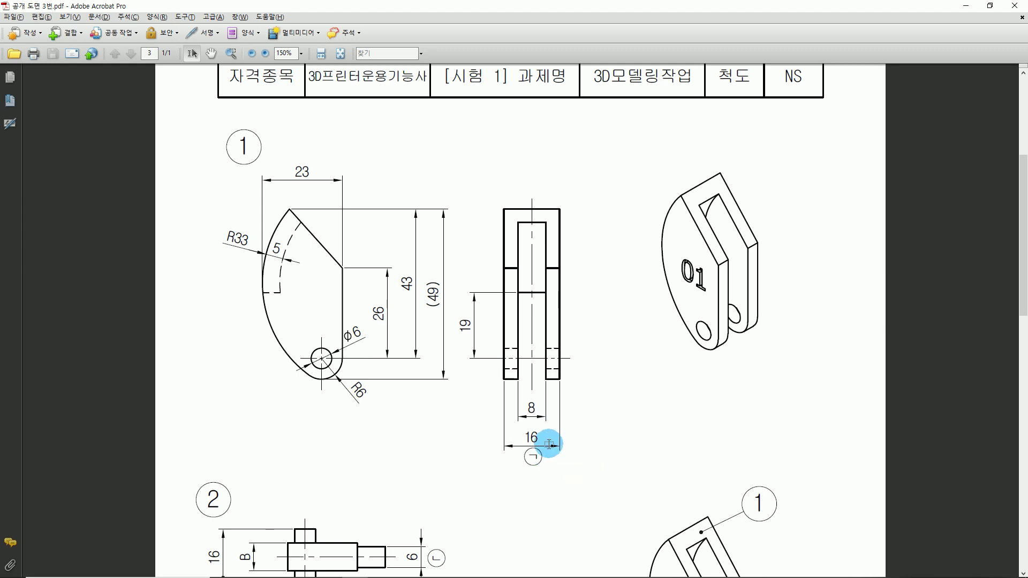
{"action": "key", "text": "alt+Tab"}
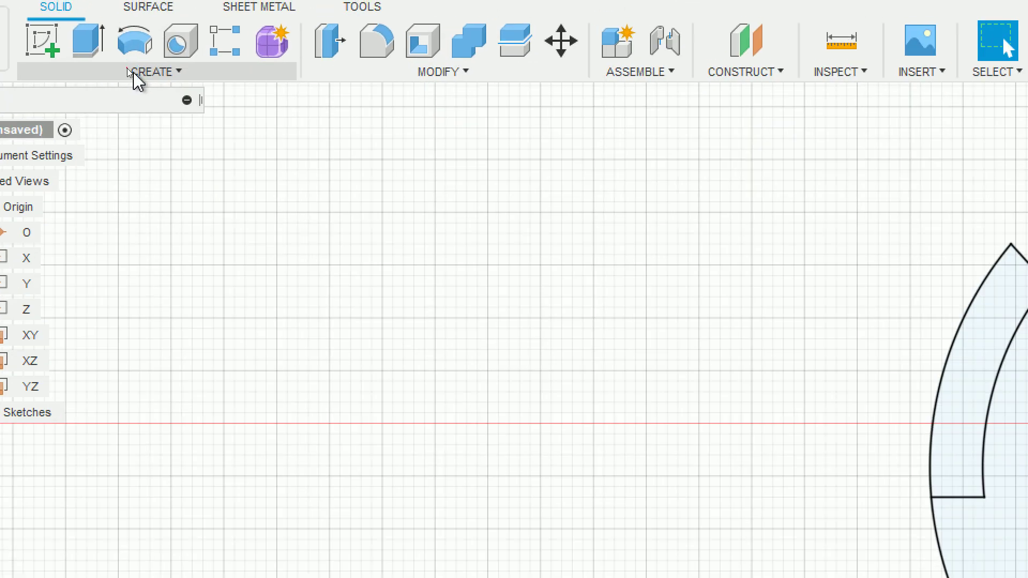
{"action": "left_click", "coordinate": [128, 71]}
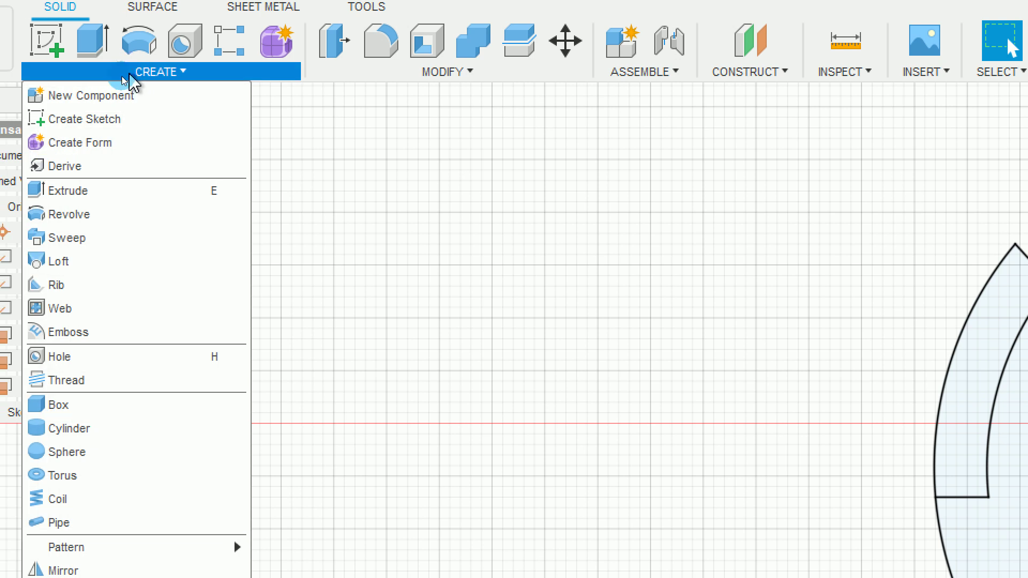
{"action": "left_click", "coordinate": [134, 198]}
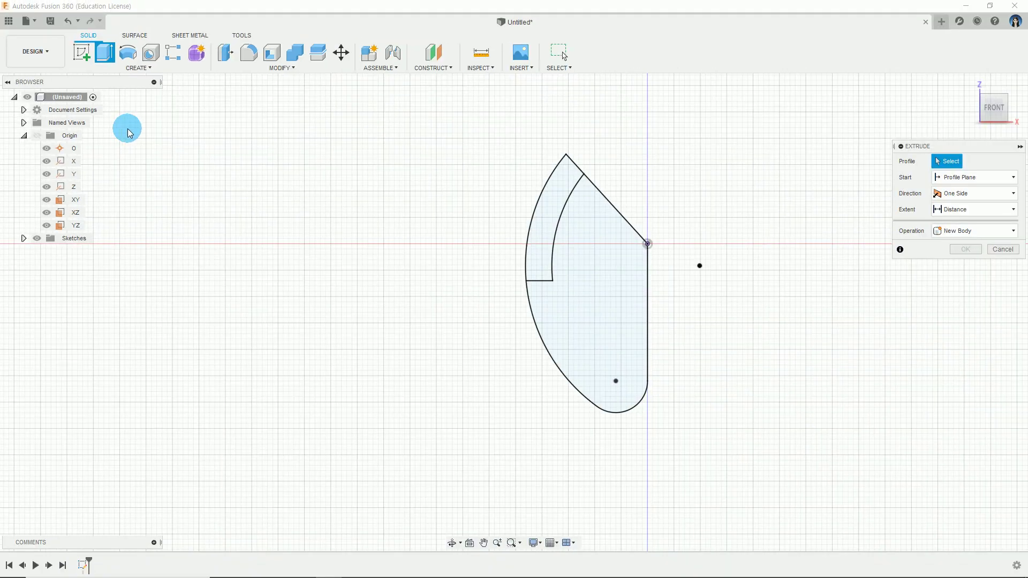
{"action": "left_click", "coordinate": [570, 236]}
{"action": "left_click", "coordinate": [541, 230]}
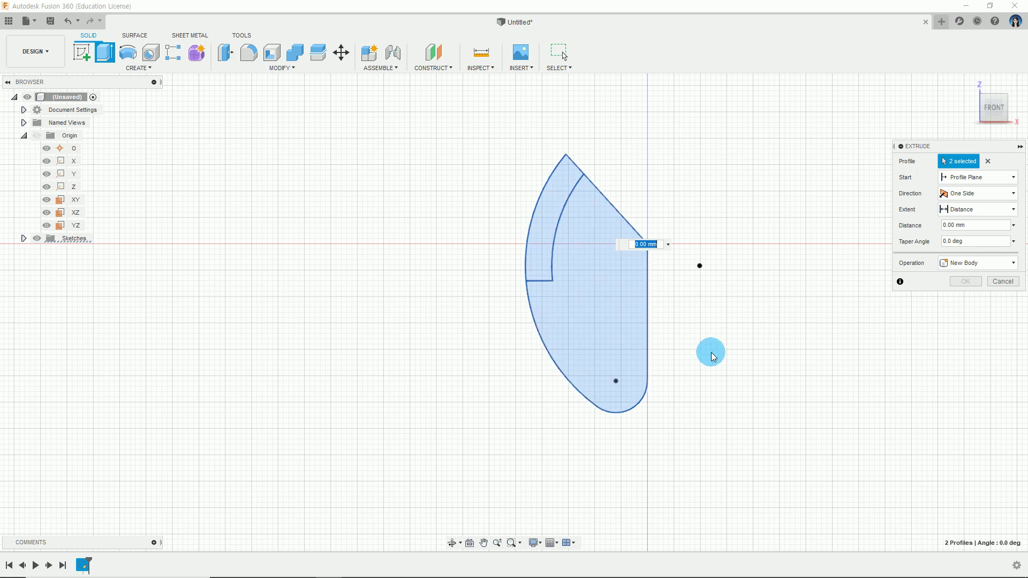
Recheck the side view in the PDF drawing, then make the extrusion Symmetric, measured by Whole Length, with a distance of 16 mm.
{"action": "key", "text": "alt+Tab"}
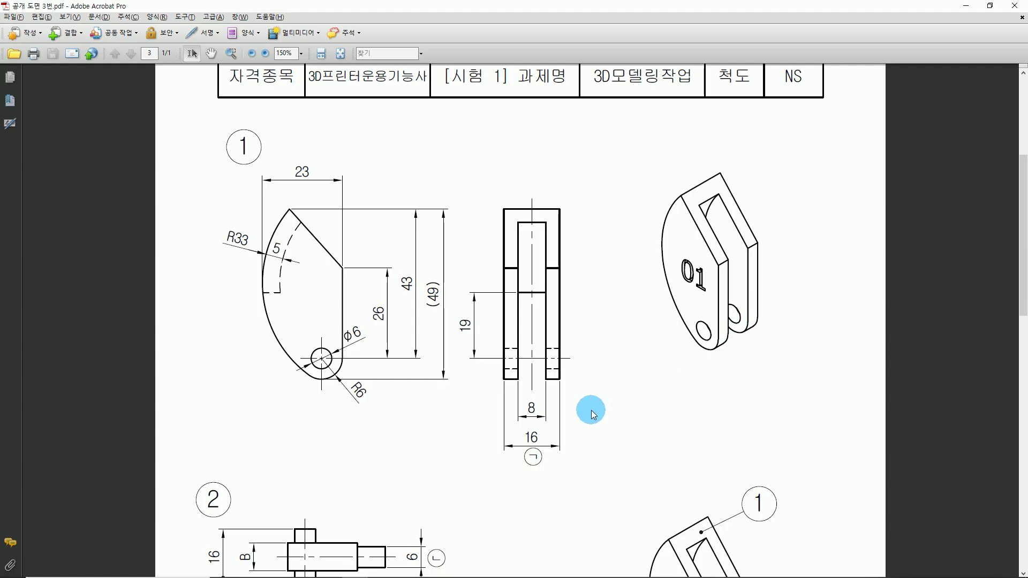
{"action": "key", "text": "alt+Tab"}
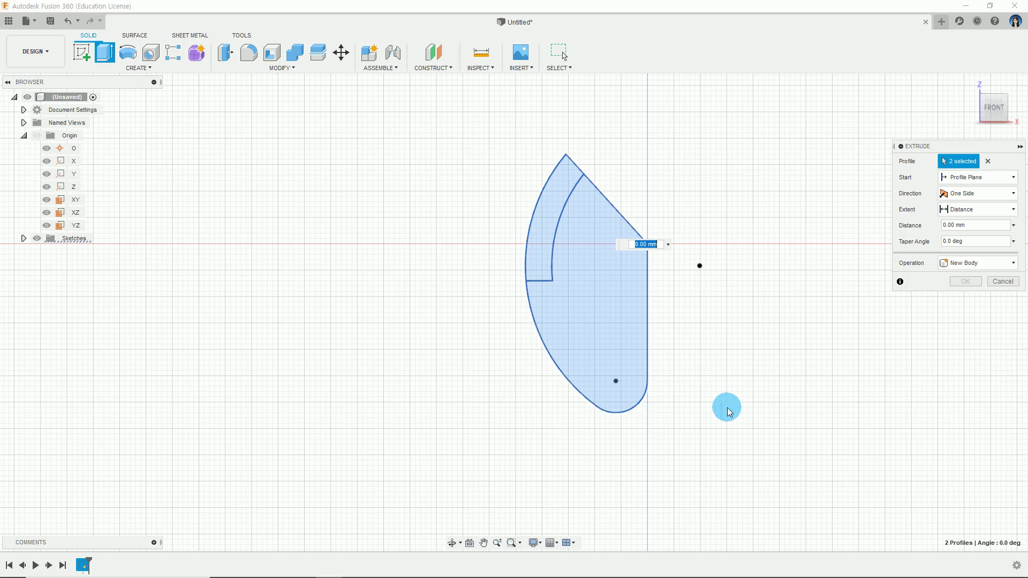
{"action": "key", "text": "alt+Tab"}
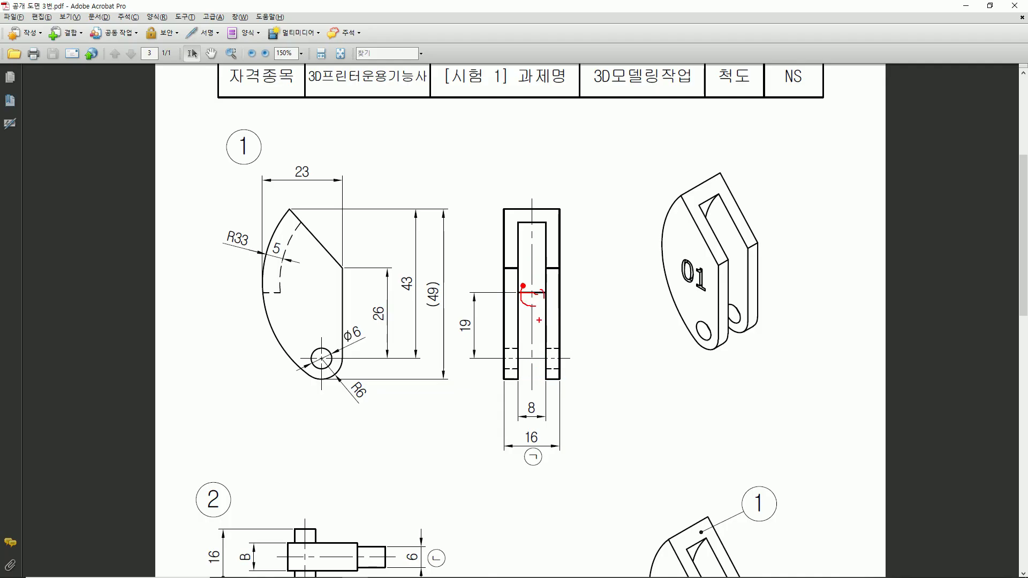
{"action": "key", "text": "alt+Tab"}
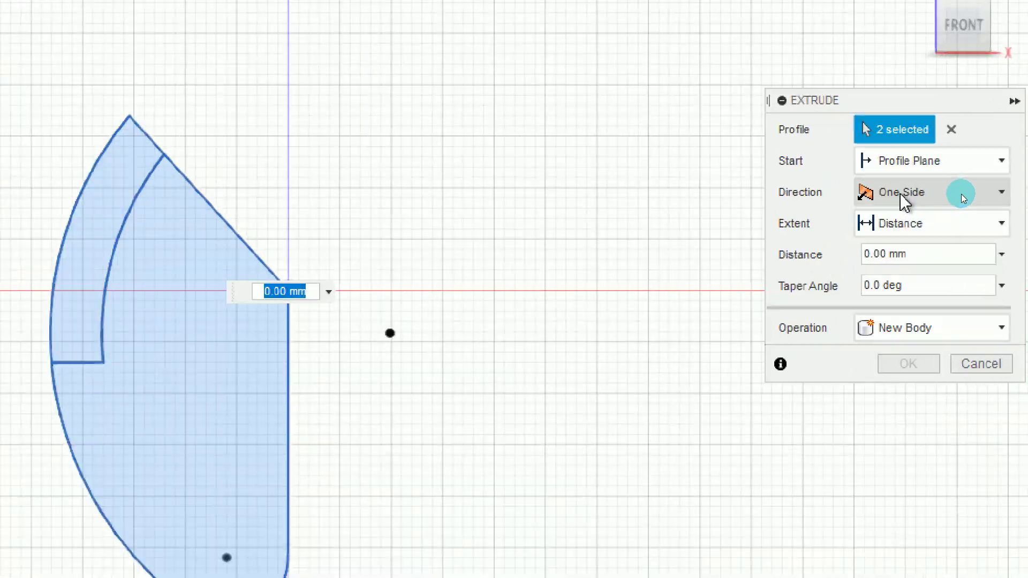
{"action": "left_click", "coordinate": [963, 195]}
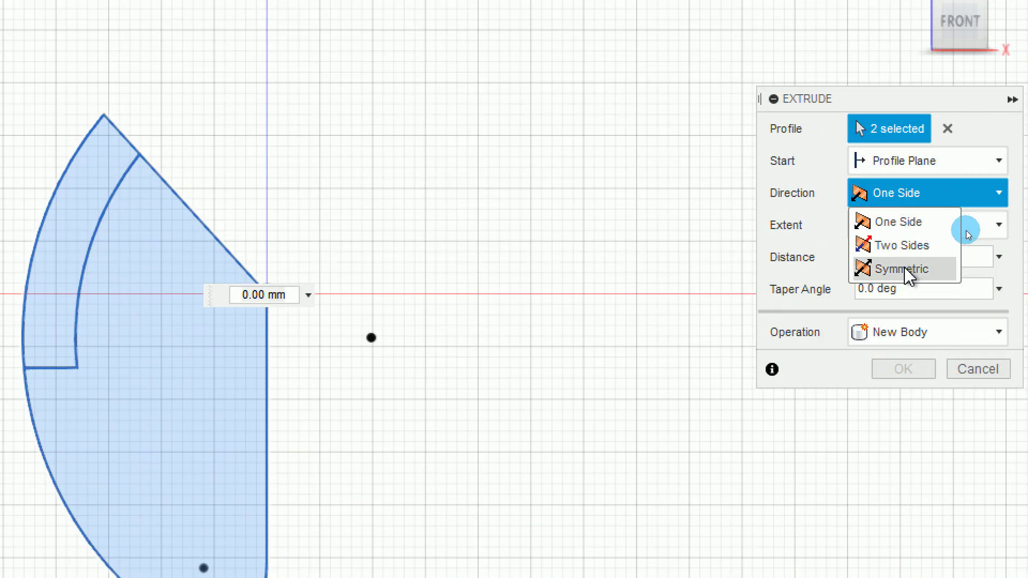
{"action": "left_click", "coordinate": [909, 272]}
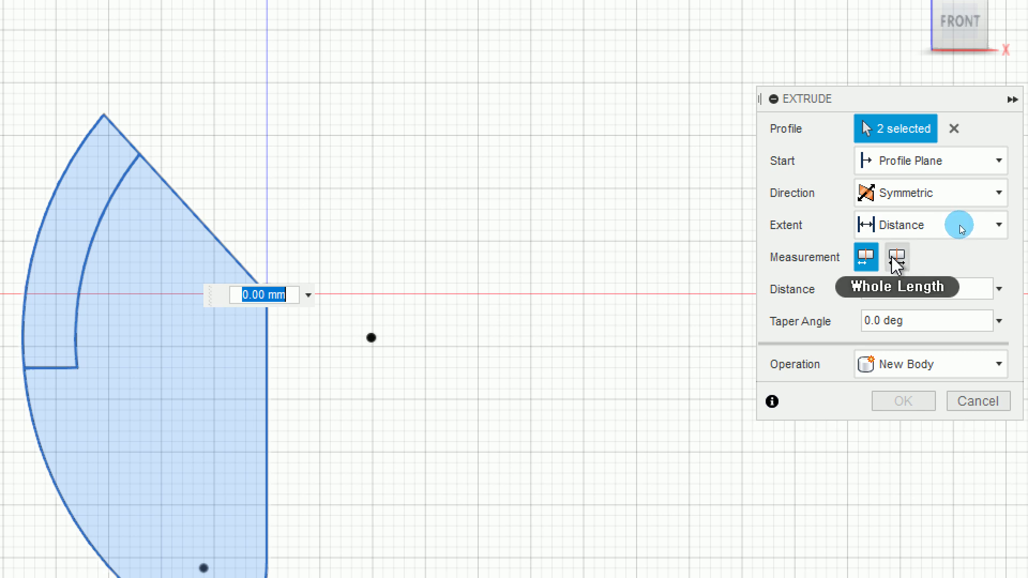
{"action": "left_click", "coordinate": [897, 257]}
{"action": "type", "text": "16"}
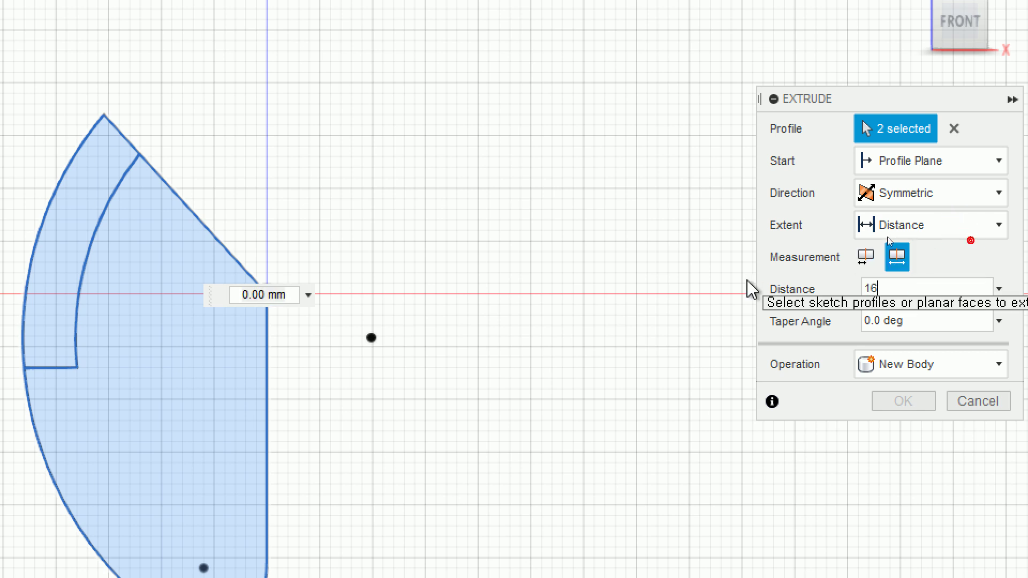
Try the half-length measurement for the symmetric extrusion with a distance of 8 mm.
{"action": "left_click", "coordinate": [866, 257]}
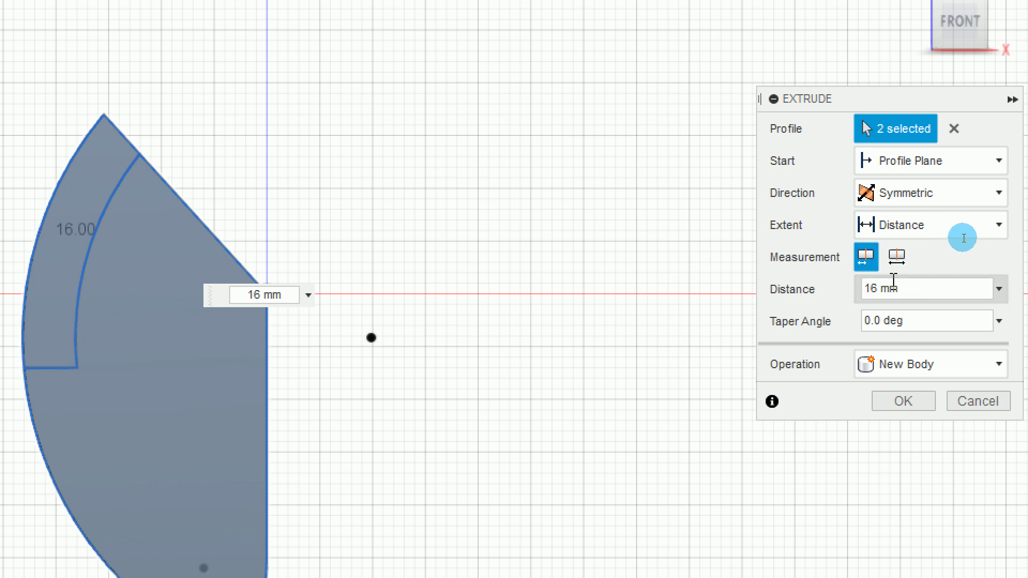
{"action": "double_click", "coordinate": [886, 289]}
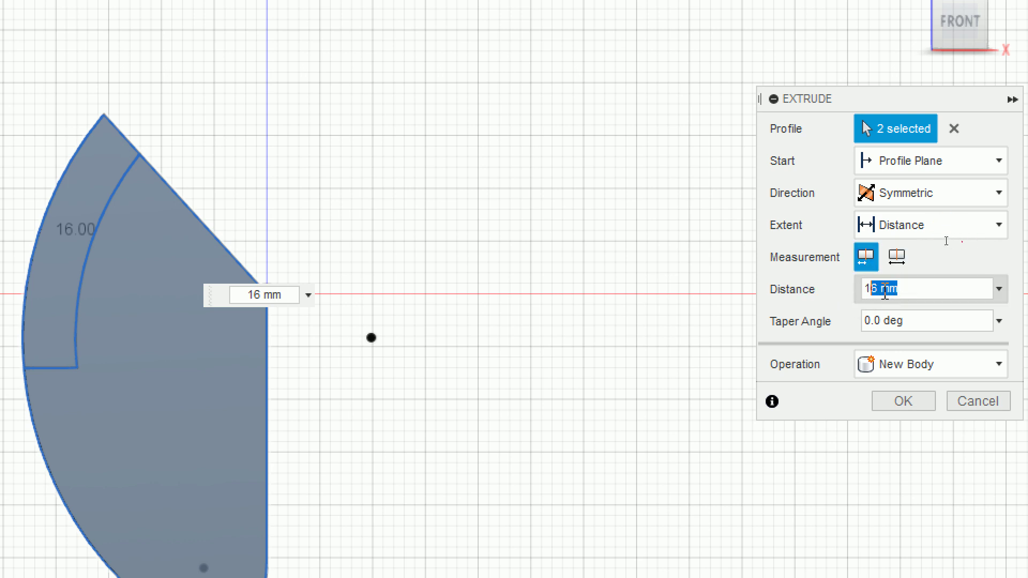
{"action": "type", "text": "8"}
Set the symmetric extrusion to Whole Length with a distance of 16 mm and create it as a new body.
{"action": "left_click", "coordinate": [897, 257]}
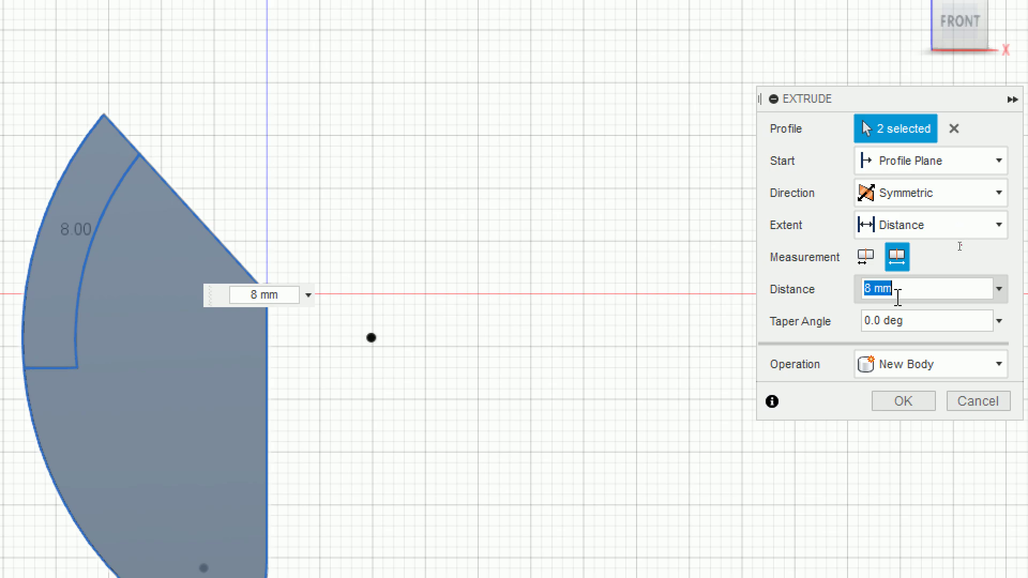
{"action": "double_click", "coordinate": [868, 292]}
{"action": "type", "text": "16"}
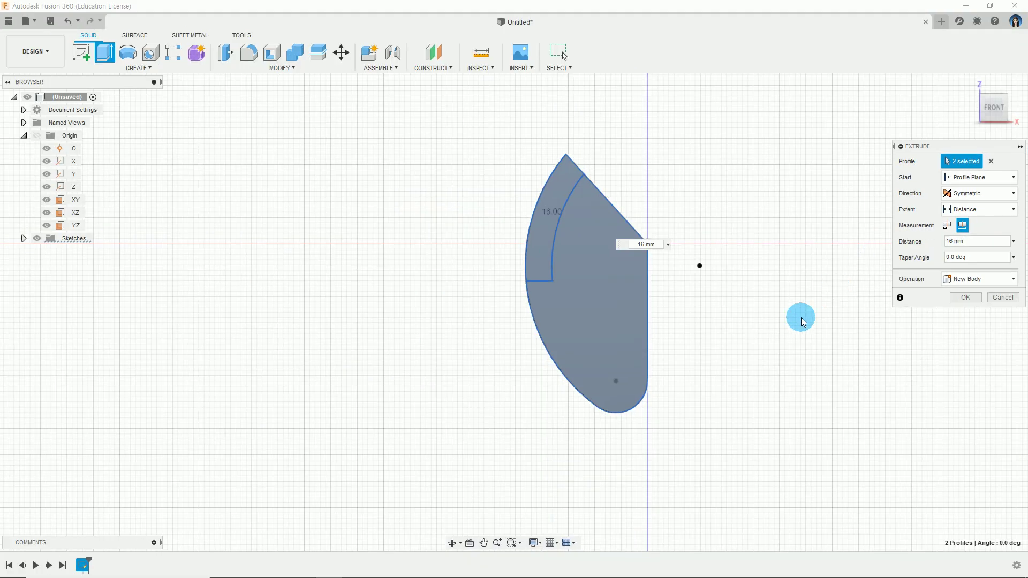
{"action": "middle_click_drag", "start_coordinate": [568, 441], "coordinate": [323, 397], "text": "shift"}
{"action": "scroll", "coordinate": [678, 293], "scroll_direction": "down", "scroll_amount": 1}
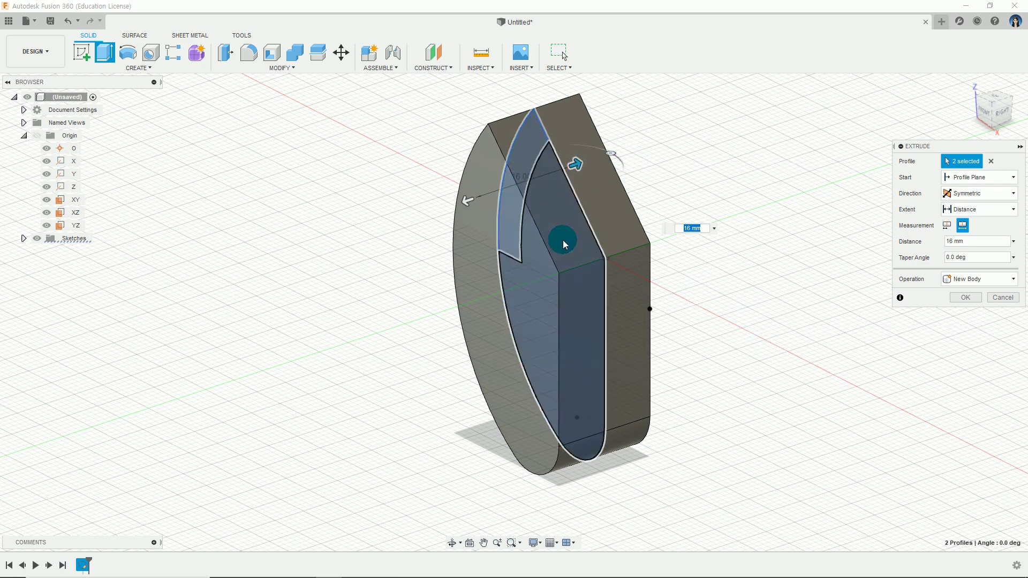
{"action": "left_click", "coordinate": [964, 298]}
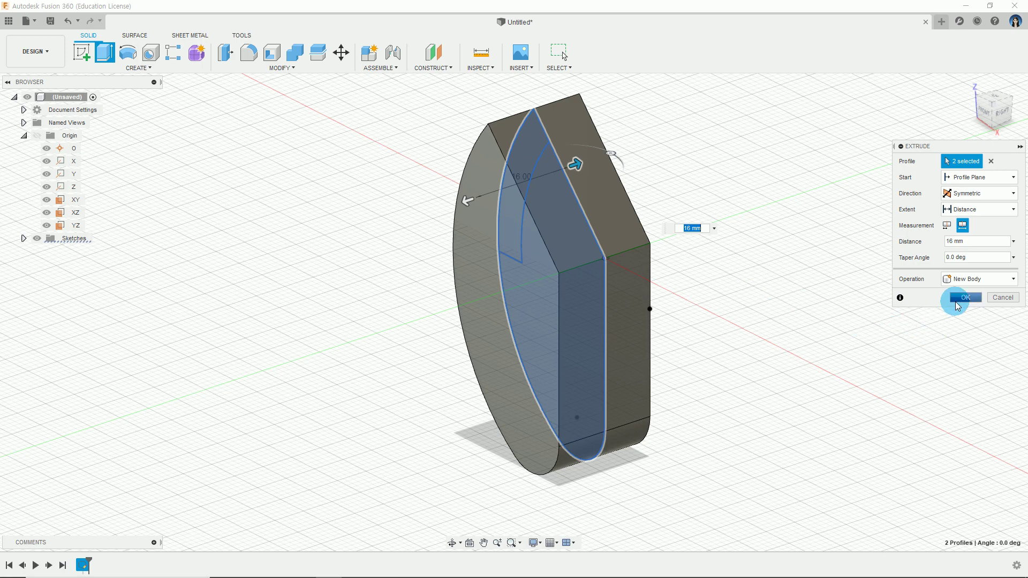
Switch to the PDF drawing, examine part 1's dashed slot outline and the slot in its side view, and return to Fusion 360.
{"action": "key", "text": "alt+Tab"}
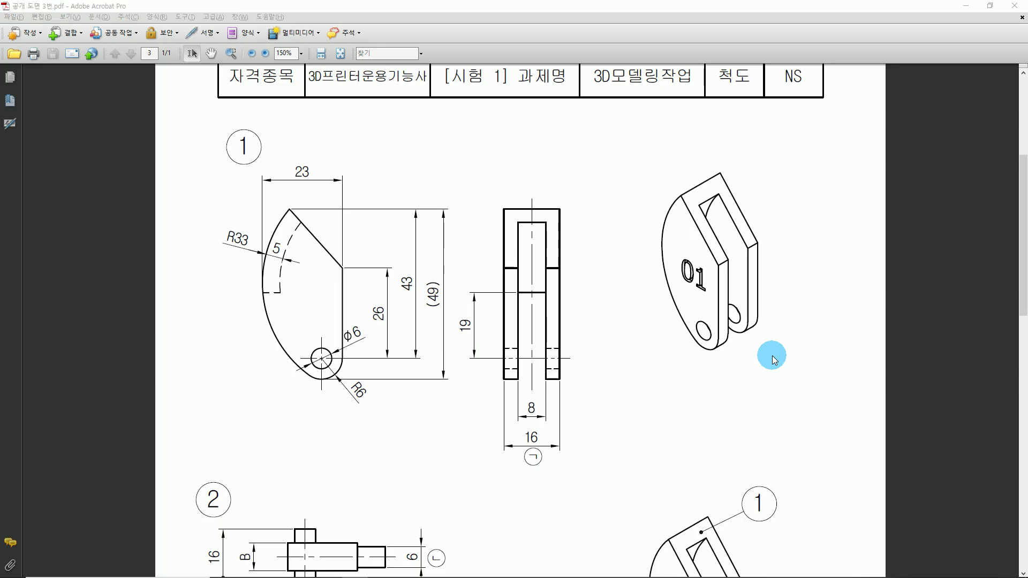
{"action": "key", "text": "alt+Tab"}
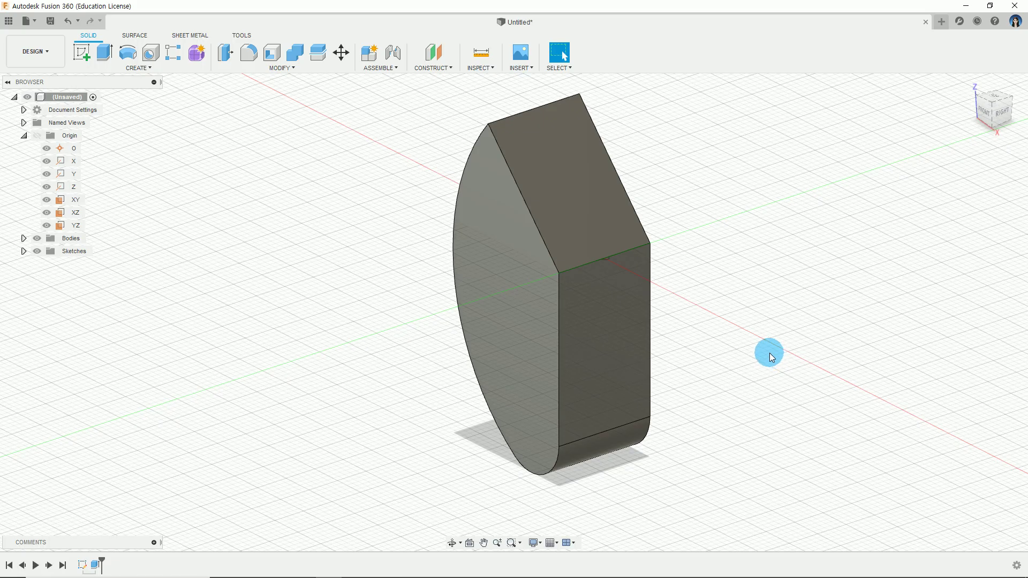
{"action": "key", "text": "alt+Tab"}
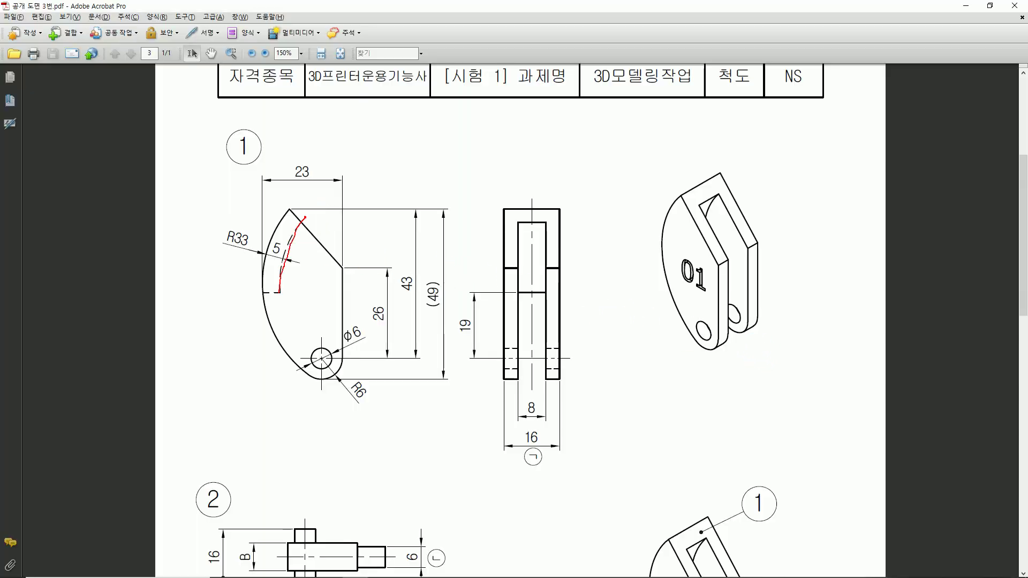
{"action": "left_click_drag", "start_coordinate": [534, 303], "coordinate": [528, 356]}
{"action": "key", "text": "Escape"}
{"action": "key", "text": "alt+Tab"}
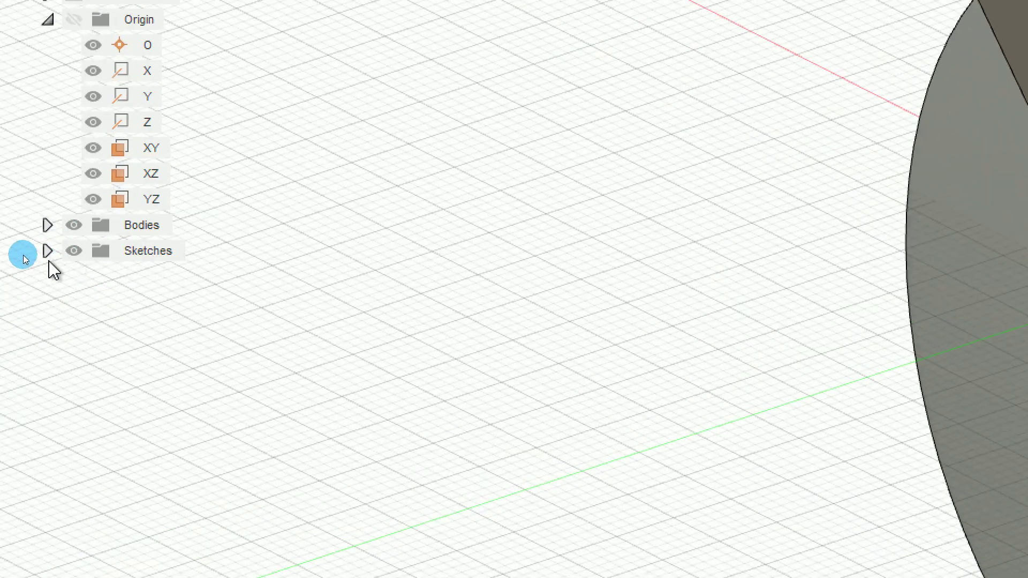
Expand the sketches list and make the hidden profile sketch, Sketch1, visible inside the solid body.
{"action": "left_click", "coordinate": [23, 251]}
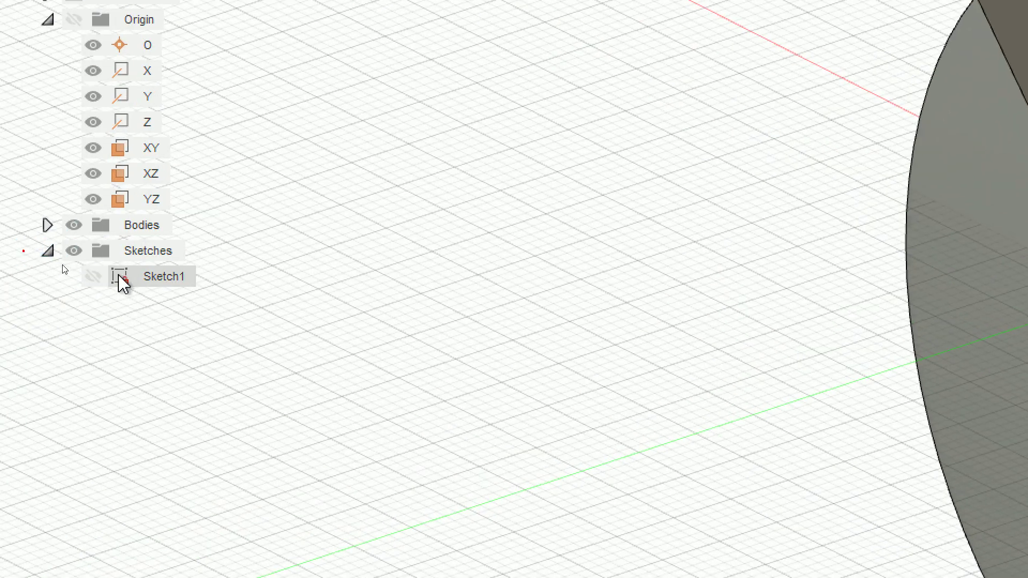
{"action": "left_click", "coordinate": [147, 283]}
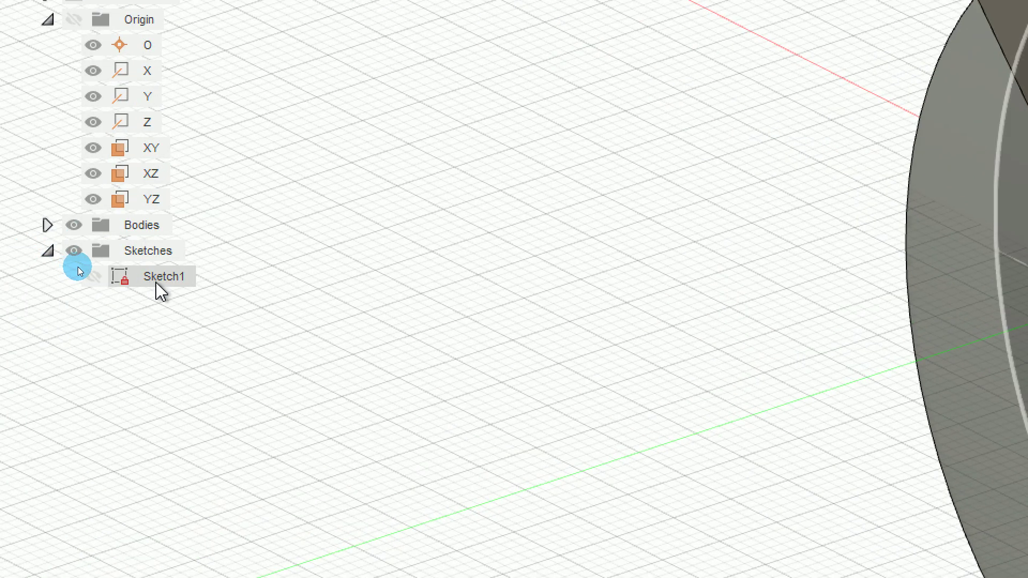
{"action": "left_click", "coordinate": [92, 277]}
{"action": "left_click", "coordinate": [94, 276]}
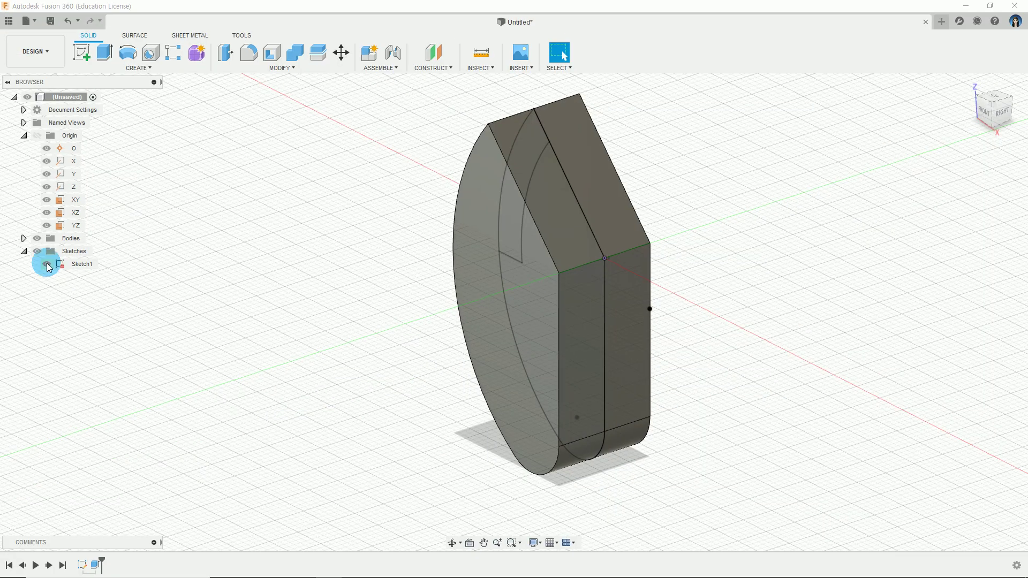
Start an Extrude of the larger profile region inside the dashed outline, hiding the bodies to select it and showing them again.
{"action": "left_click", "coordinate": [130, 68]}
{"action": "left_click", "coordinate": [110, 128]}
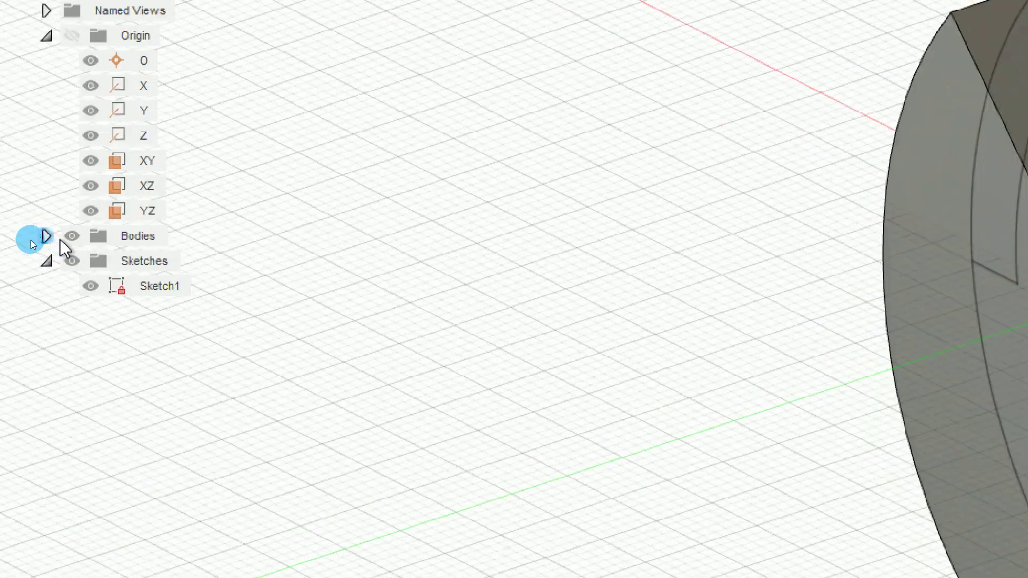
{"action": "left_click", "coordinate": [71, 236]}
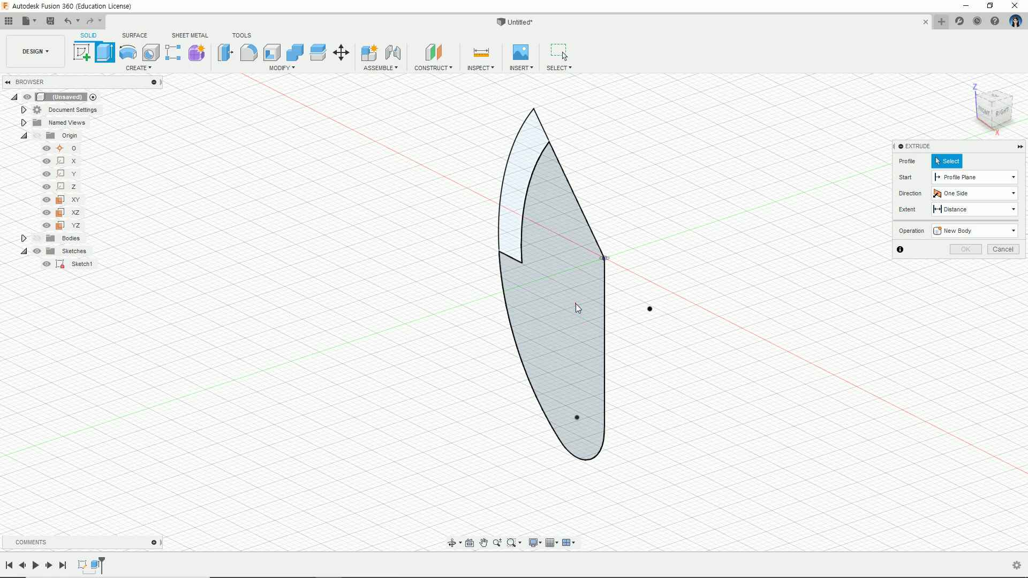
{"action": "left_click", "coordinate": [578, 308]}
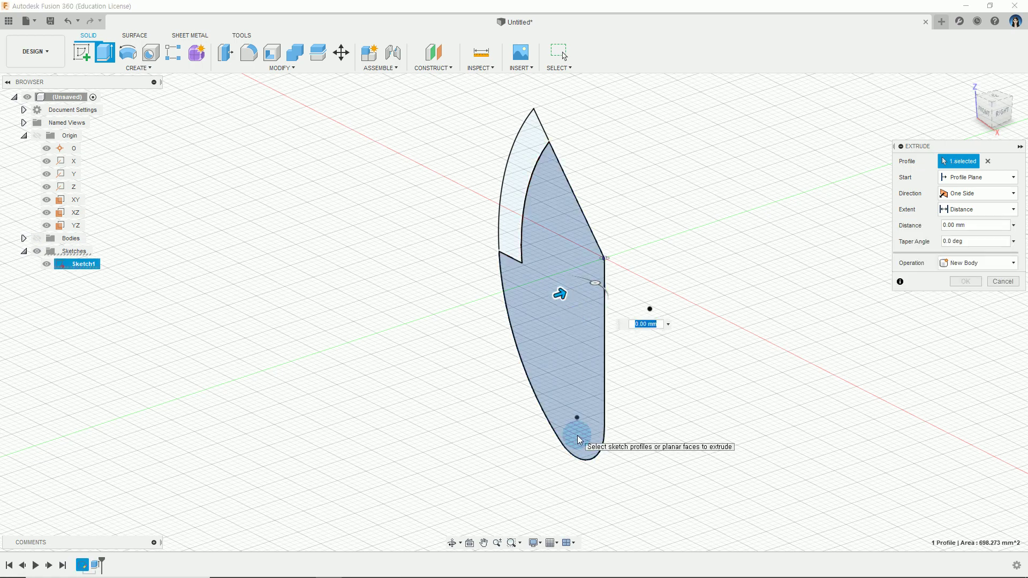
{"action": "left_click", "coordinate": [39, 240]}
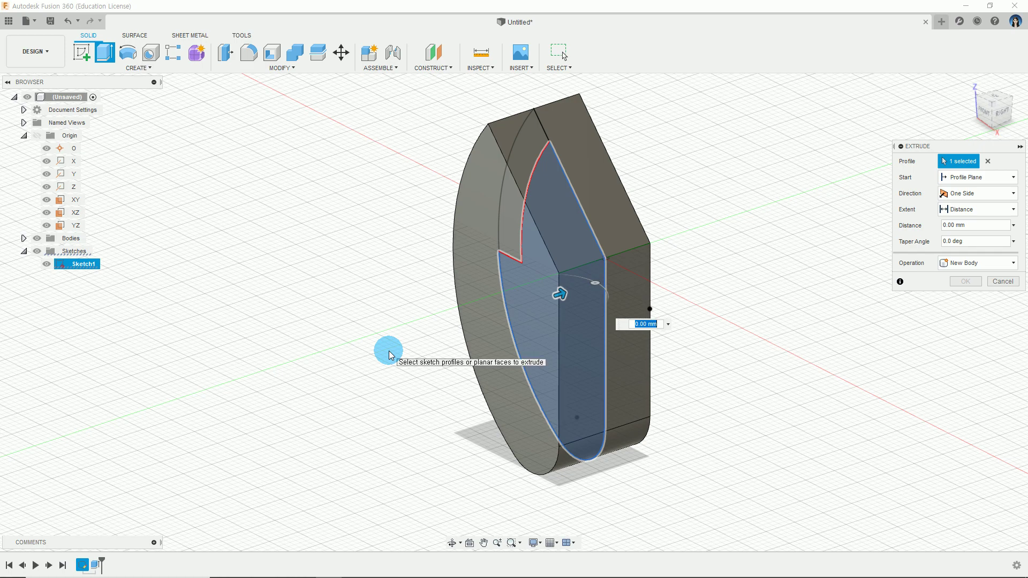
{"action": "left_click", "coordinate": [38, 239]}
{"action": "left_click", "coordinate": [38, 240]}
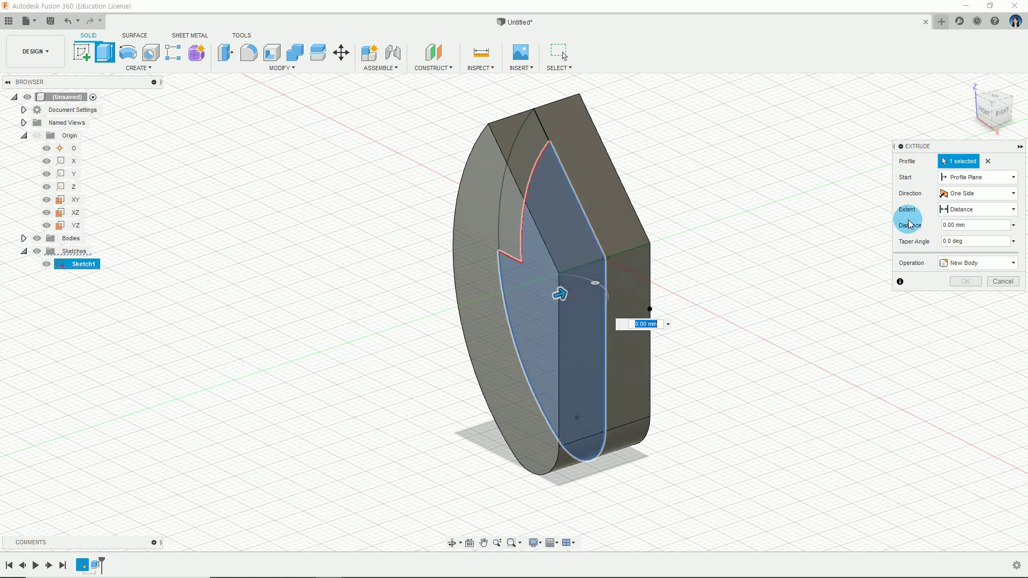
Make the slot extrusion symmetric with Whole Length measurement, set its distance to 8 mm, and apply it as a cut.
{"action": "left_click", "coordinate": [974, 202]}
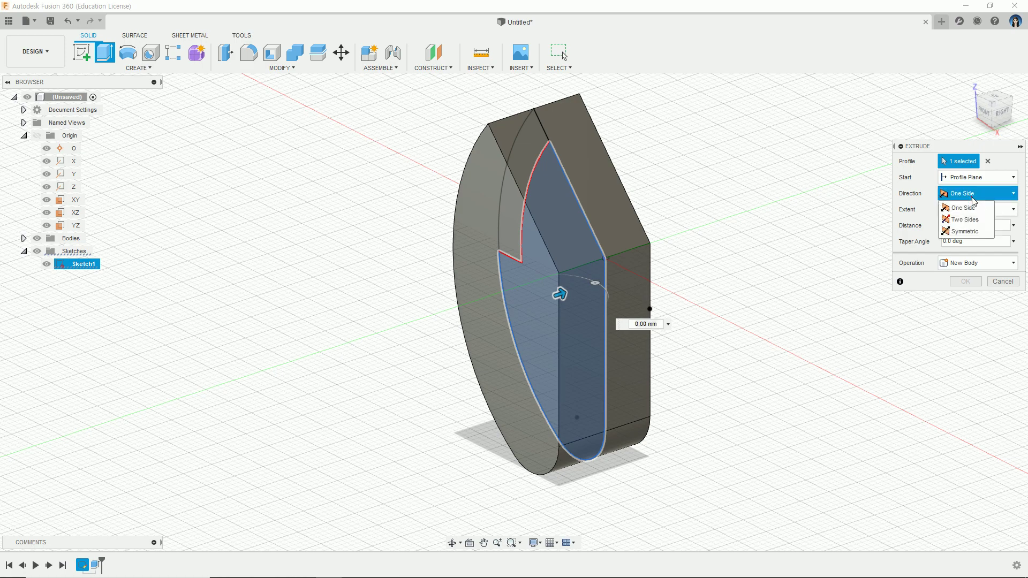
{"action": "left_click", "coordinate": [974, 236]}
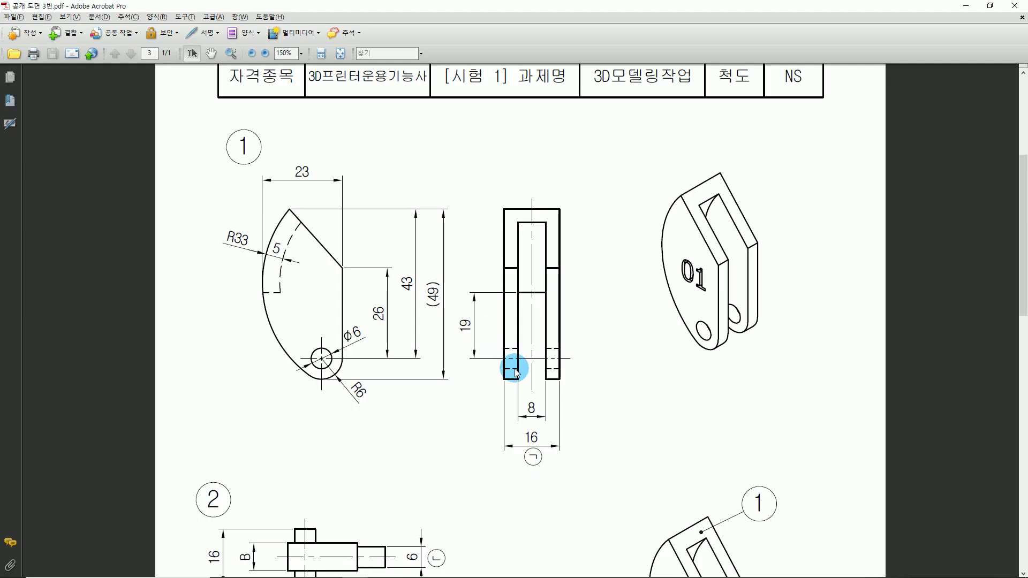
{"action": "left_click_drag", "start_coordinate": [513, 418], "coordinate": [543, 417]}
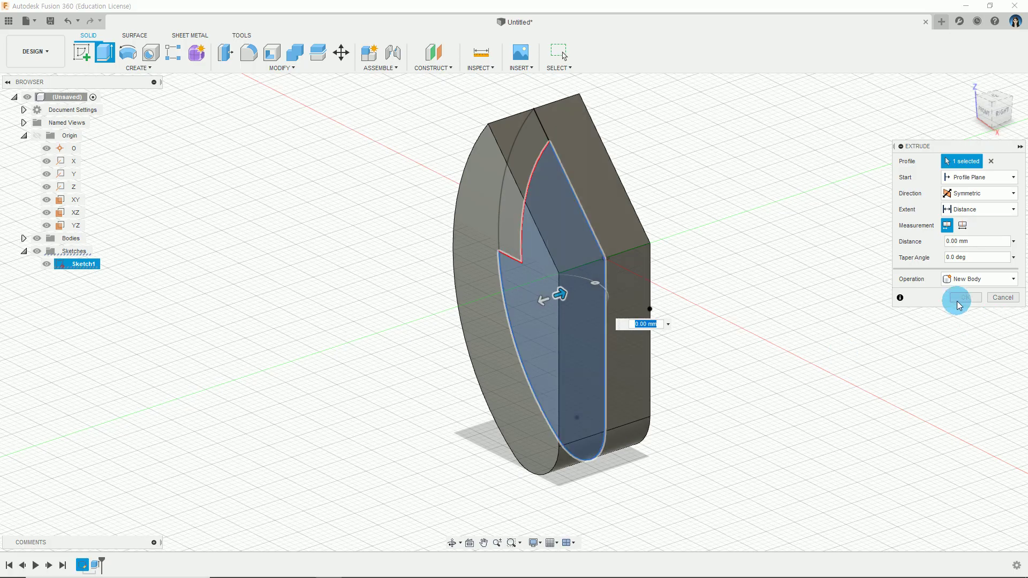
{"action": "left_click", "coordinate": [963, 226]}
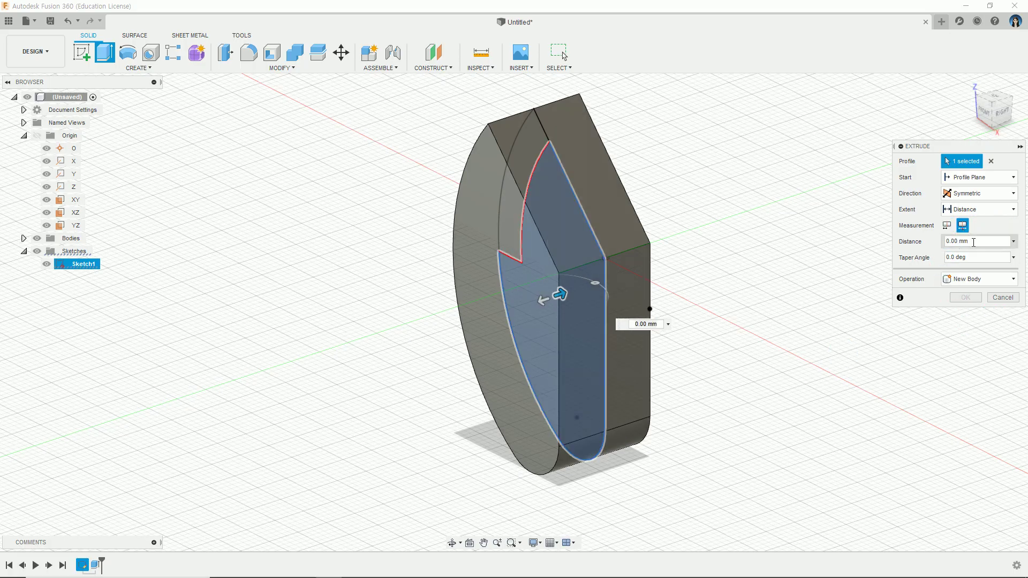
{"action": "left_click", "coordinate": [902, 243]}
{"action": "type", "text": "8"}
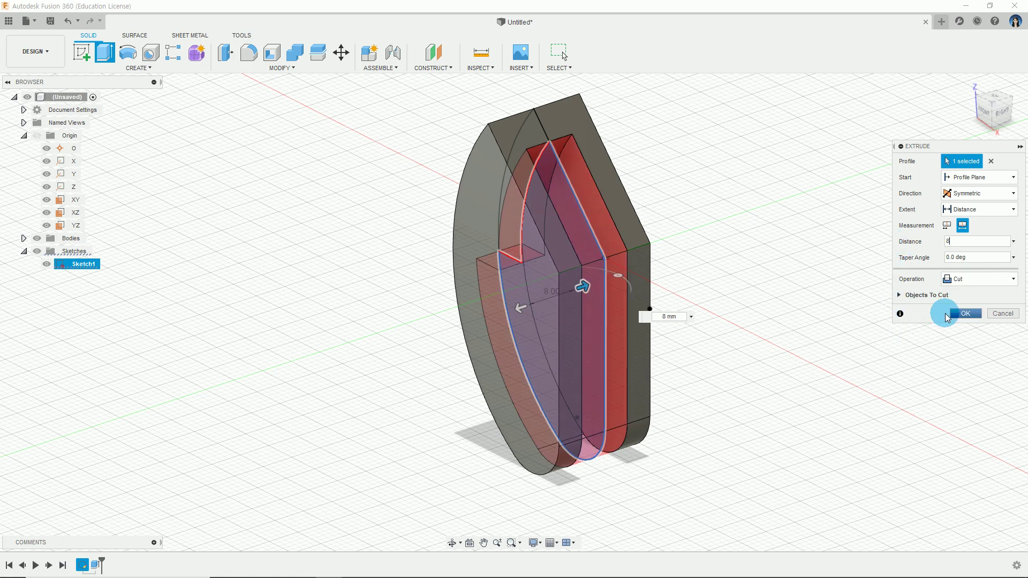
{"action": "left_click", "coordinate": [978, 279]}
{"action": "left_click", "coordinate": [981, 286]}
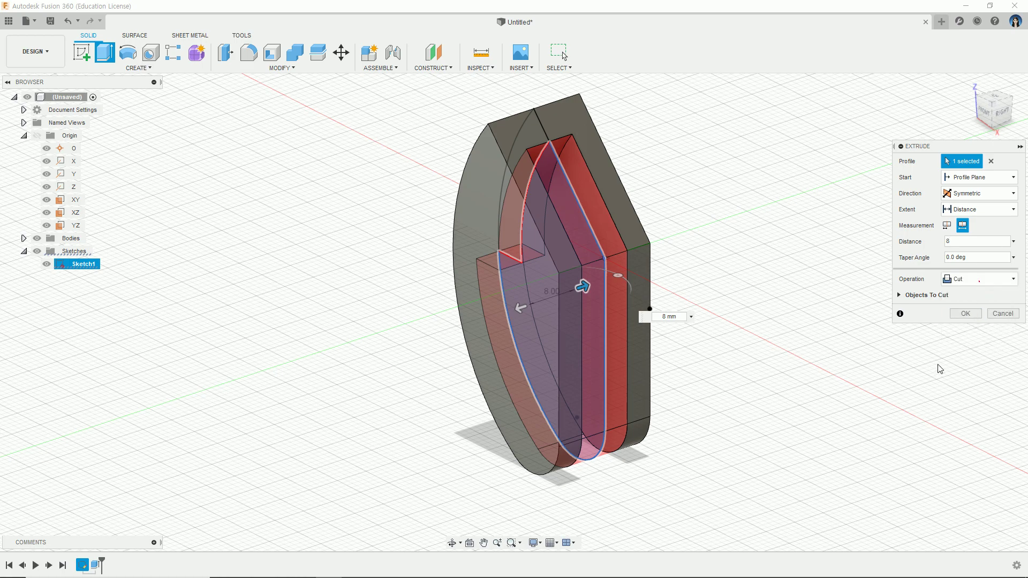
{"action": "left_click", "coordinate": [966, 313]}
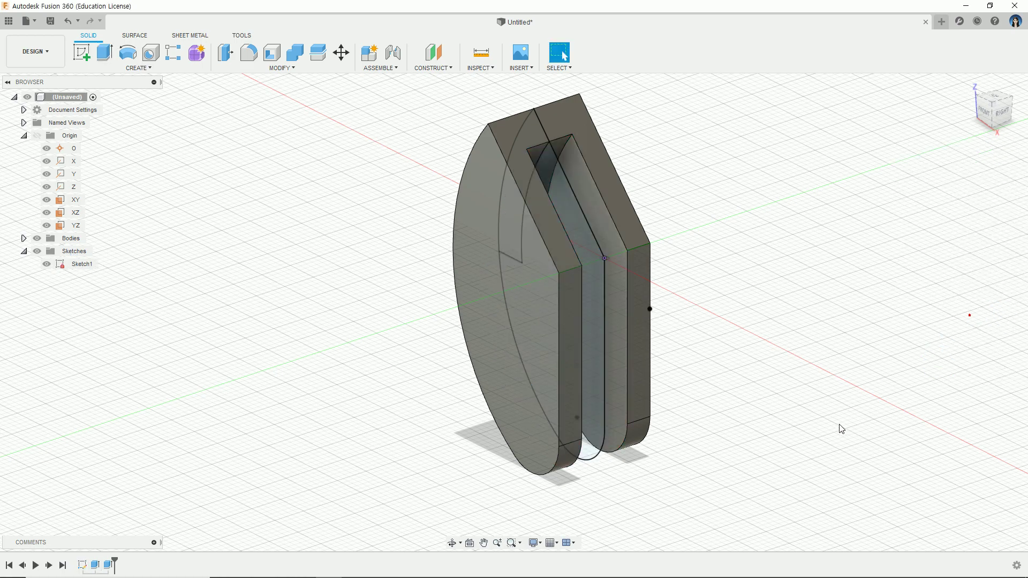
Hide the profile sketch, Sketch1, so only the slotted solid body is shown.
{"action": "middle_click_drag", "start_coordinate": [800, 422], "coordinate": [741, 418], "text": "shift"}
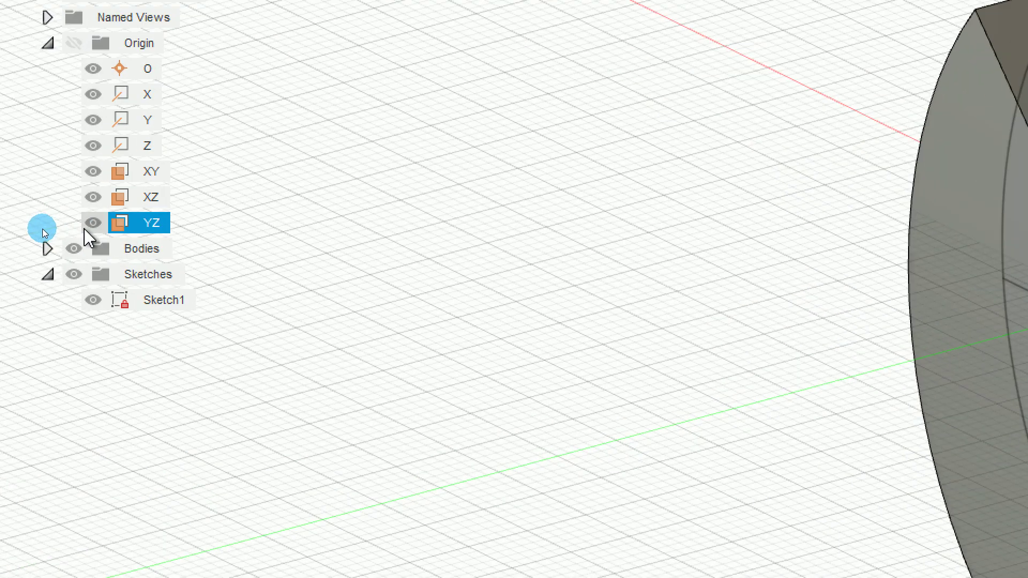
{"action": "left_click", "coordinate": [55, 264]}
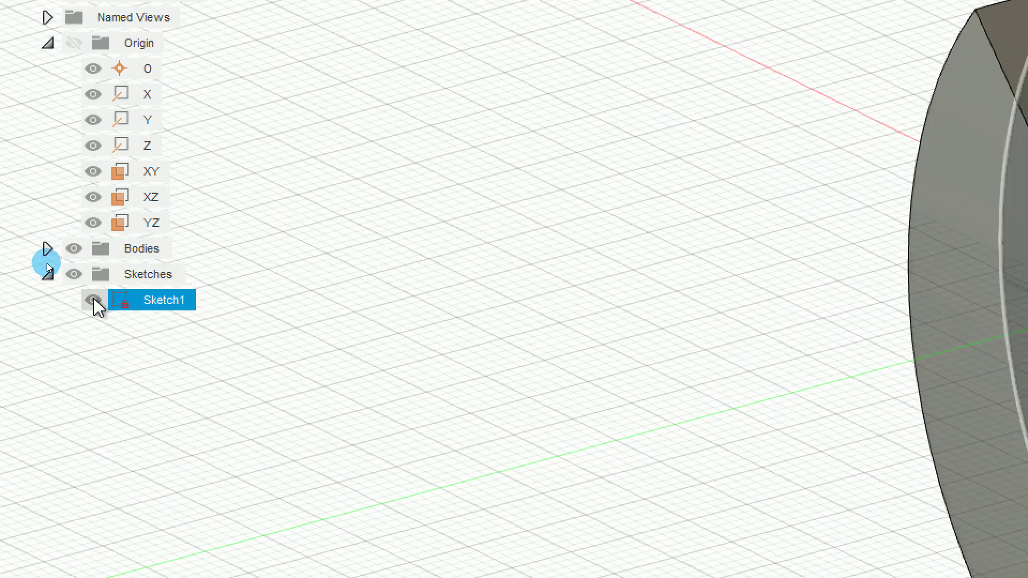
{"action": "left_click", "coordinate": [94, 300]}
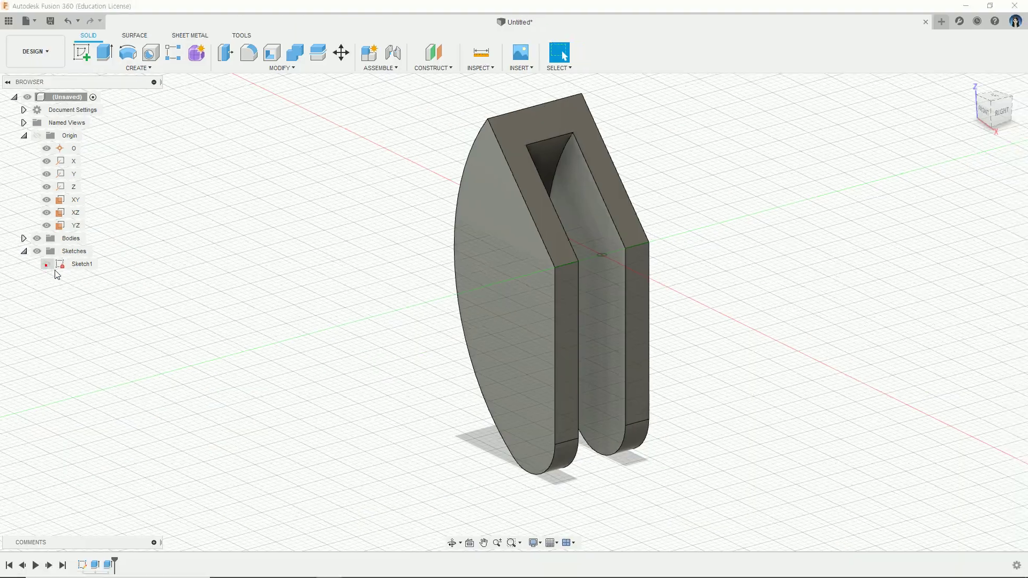
{"action": "middle_click_drag", "start_coordinate": [879, 384], "coordinate": [762, 369], "text": "shift"}
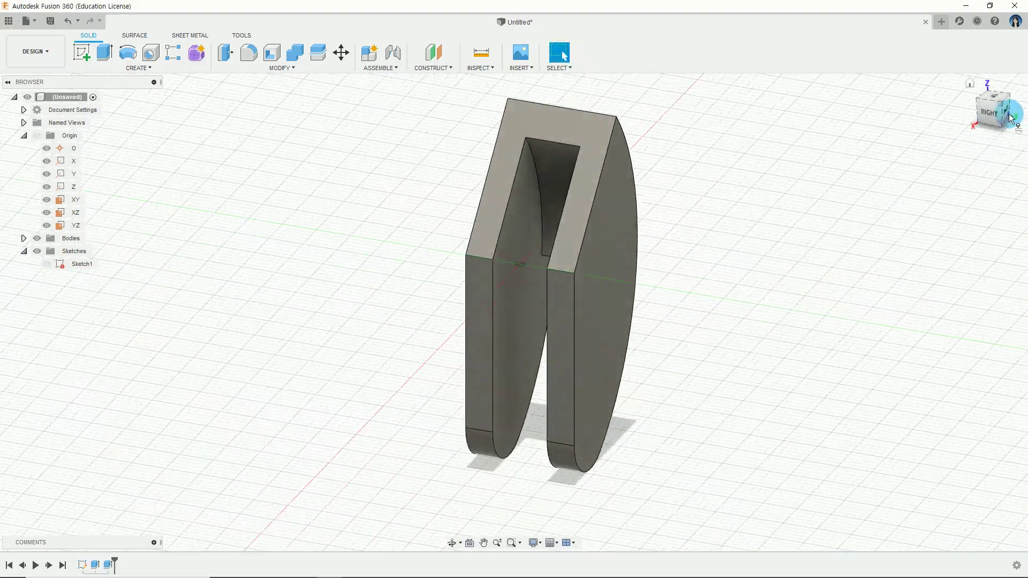
Compare the slotted body with the PDF drawing, examine the hole at part 1's lower end, and return to Fusion 360.
{"action": "left_click", "coordinate": [984, 113]}
{"action": "key", "text": "alt+Tab"}
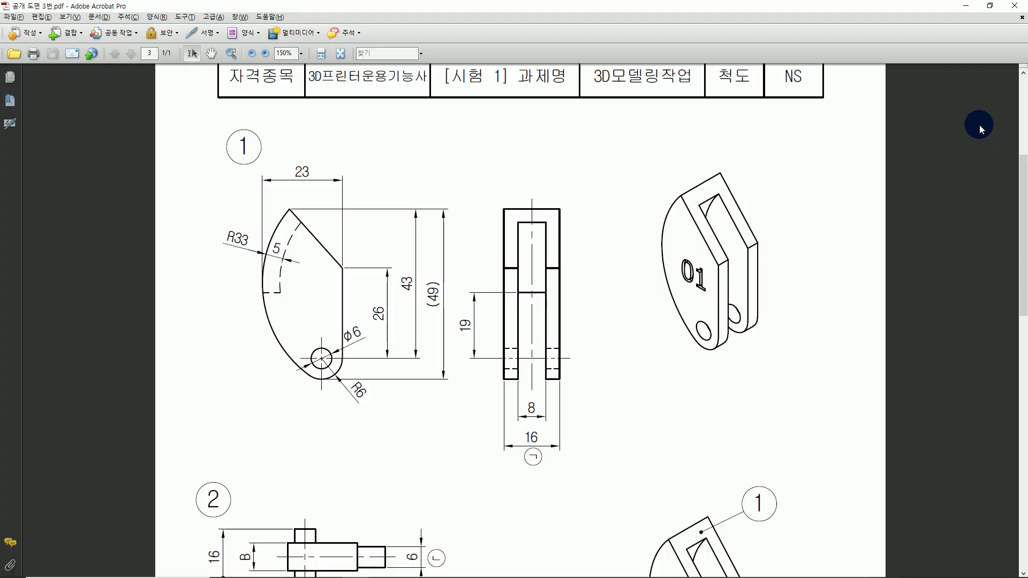
{"action": "key", "text": "alt+Tab"}
{"action": "middle_click_drag", "start_coordinate": [730, 375], "coordinate": [764, 383], "text": "shift"}
{"action": "key", "text": "alt+Tab"}
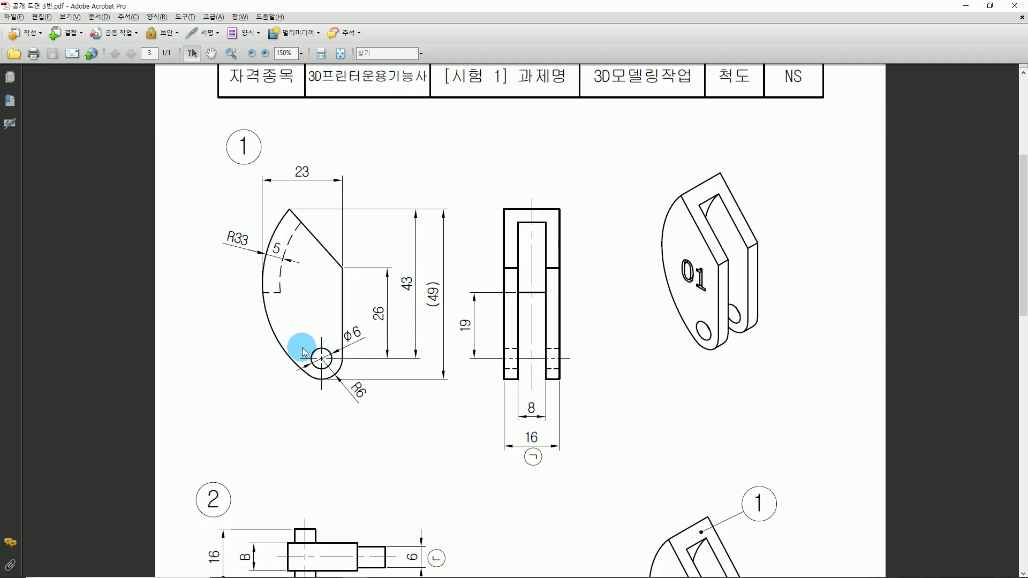
{"action": "key", "text": "alt+Tab"}
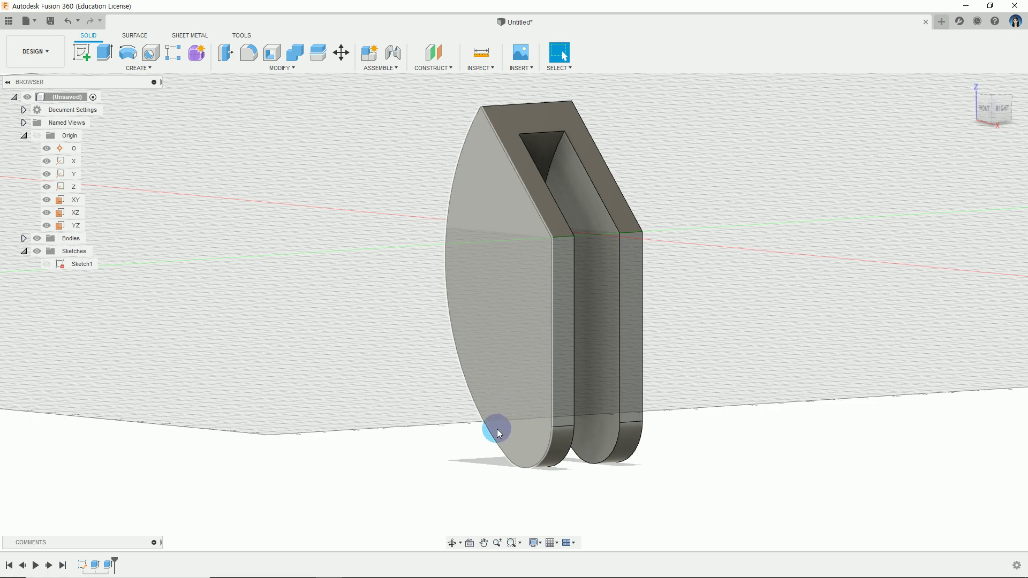
Create a new sketch on the body's flat outer front face.
{"action": "scroll", "coordinate": [427, 490], "scroll_direction": "up", "scroll_amount": 3}
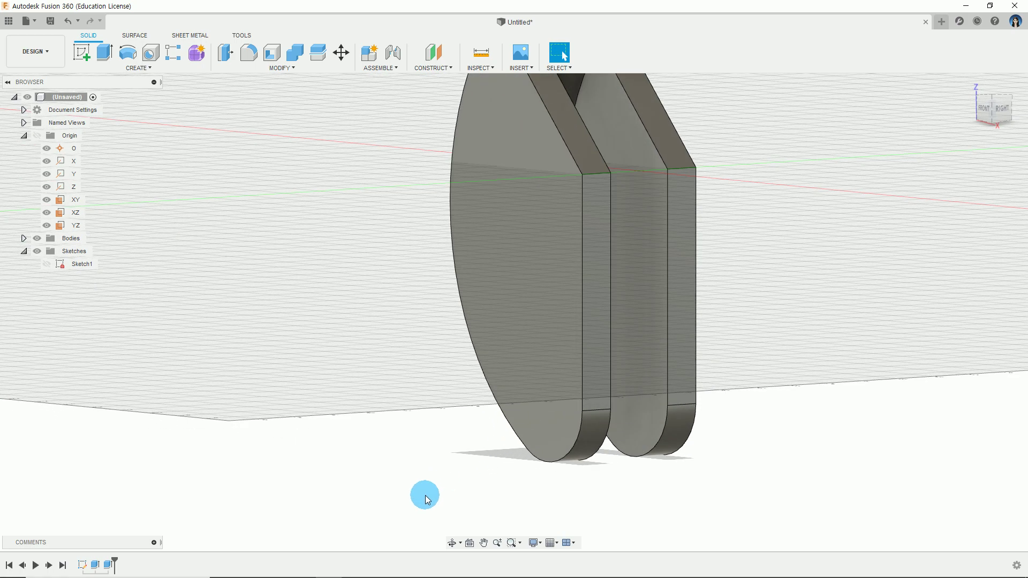
{"action": "left_click", "coordinate": [514, 378]}
{"action": "right_click", "coordinate": [515, 378]}
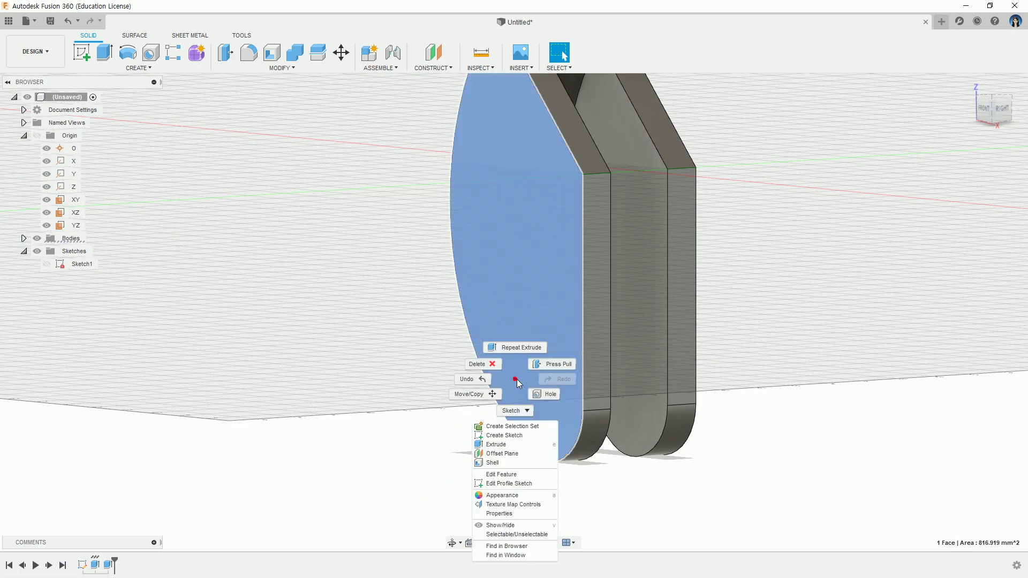
{"action": "left_click", "coordinate": [530, 436]}
Try to sketch a circle snapped to the centre of the face's rounded lower end.
{"action": "left_click", "coordinate": [130, 64]}
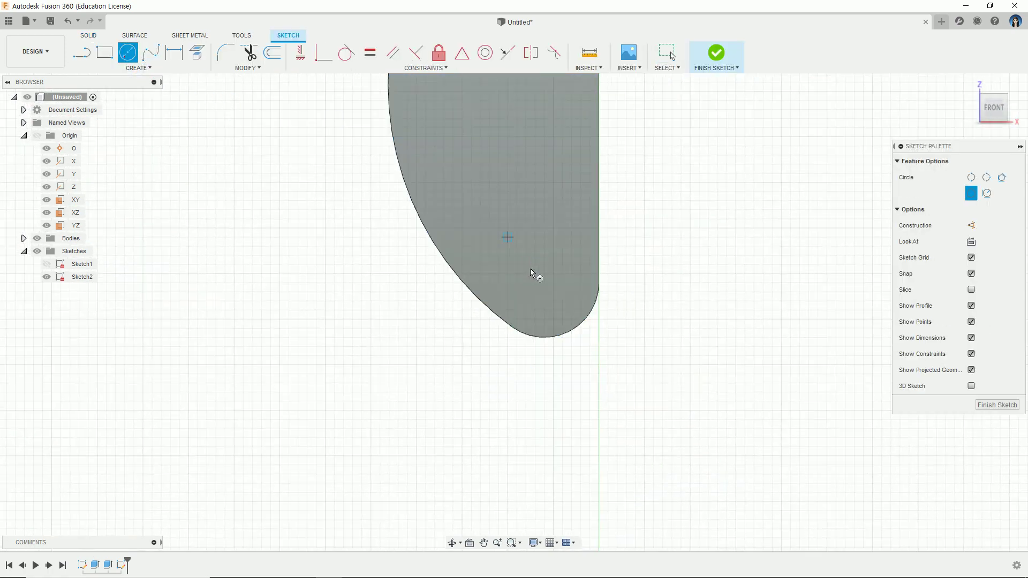
{"action": "scroll", "coordinate": [530, 308], "scroll_direction": "up", "scroll_amount": 2}
{"action": "scroll", "coordinate": [528, 306], "scroll_direction": "up", "scroll_amount": 1}
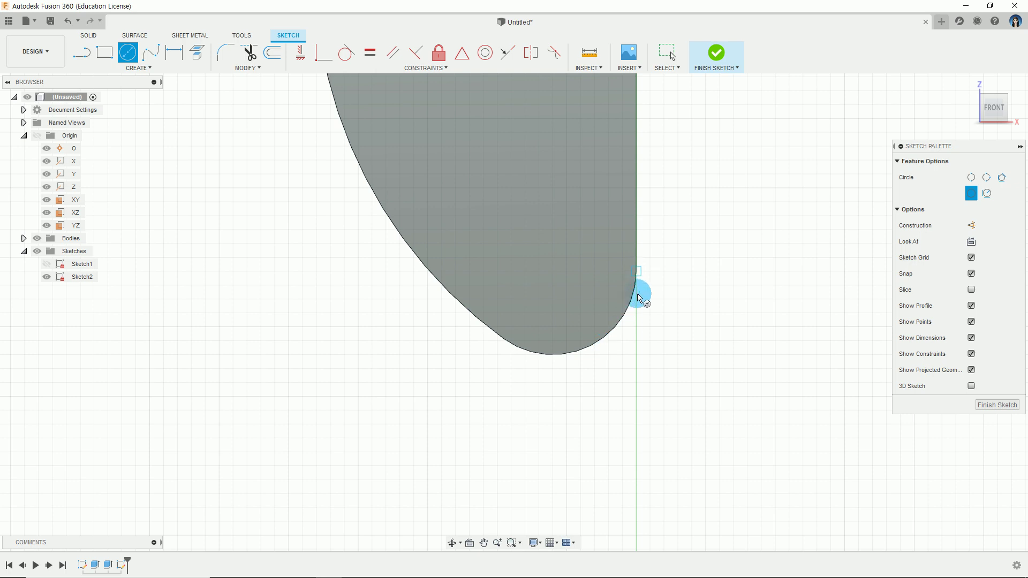
{"action": "scroll", "coordinate": [552, 264], "scroll_direction": "up", "scroll_amount": 2}
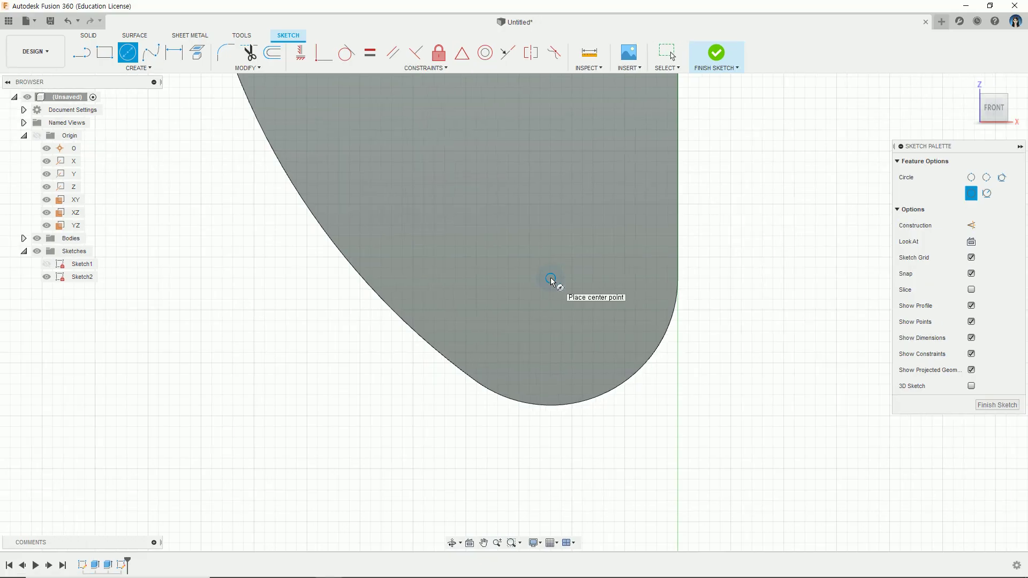
{"action": "left_click", "coordinate": [551, 278]}
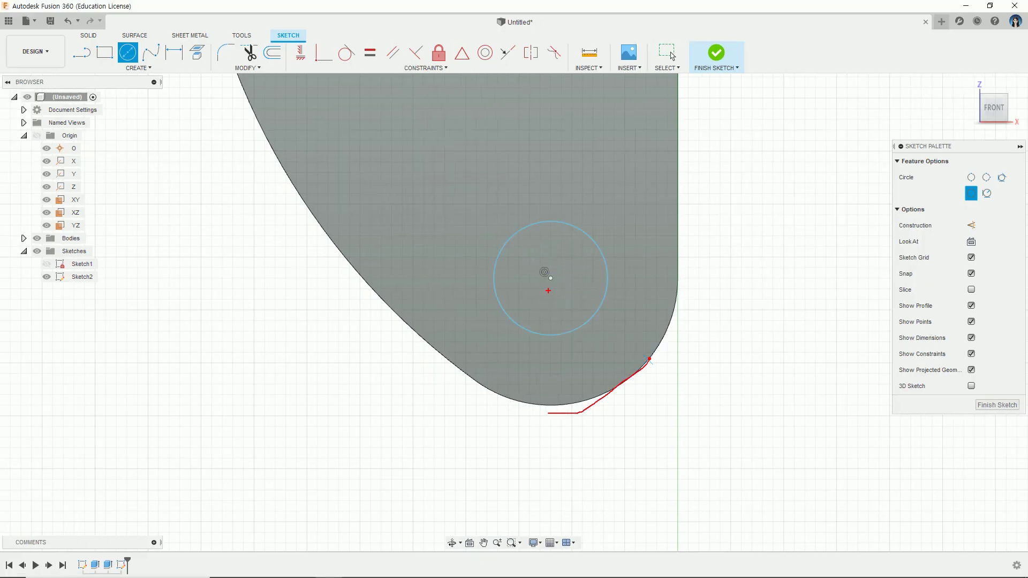
{"action": "key", "text": "Escape"}
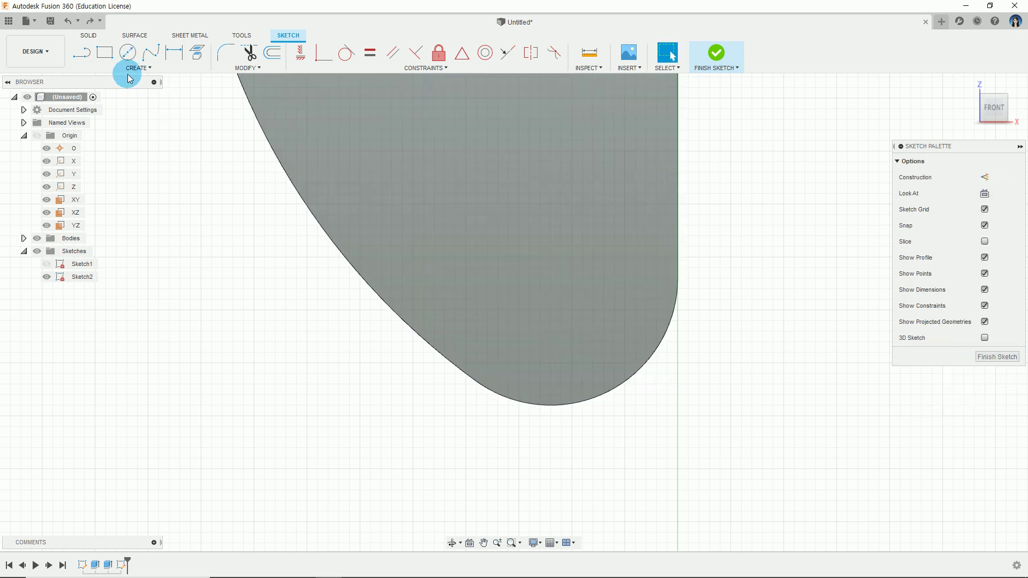
Sketch a circle about 7 mm in diameter on the face, slightly above the centre of its rounded lower end.
{"action": "key", "text": "c"}
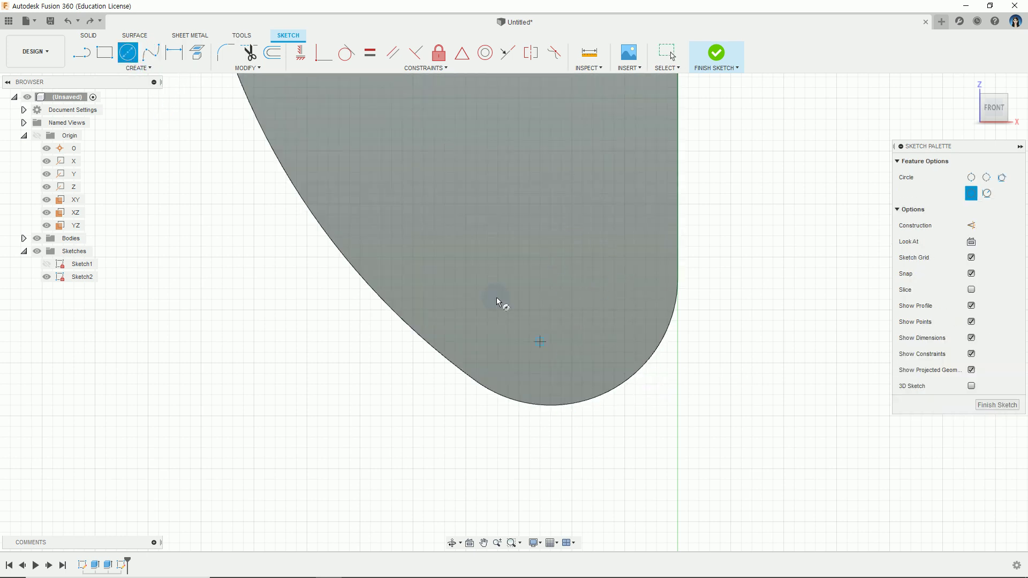
{"action": "left_click", "coordinate": [561, 236]}
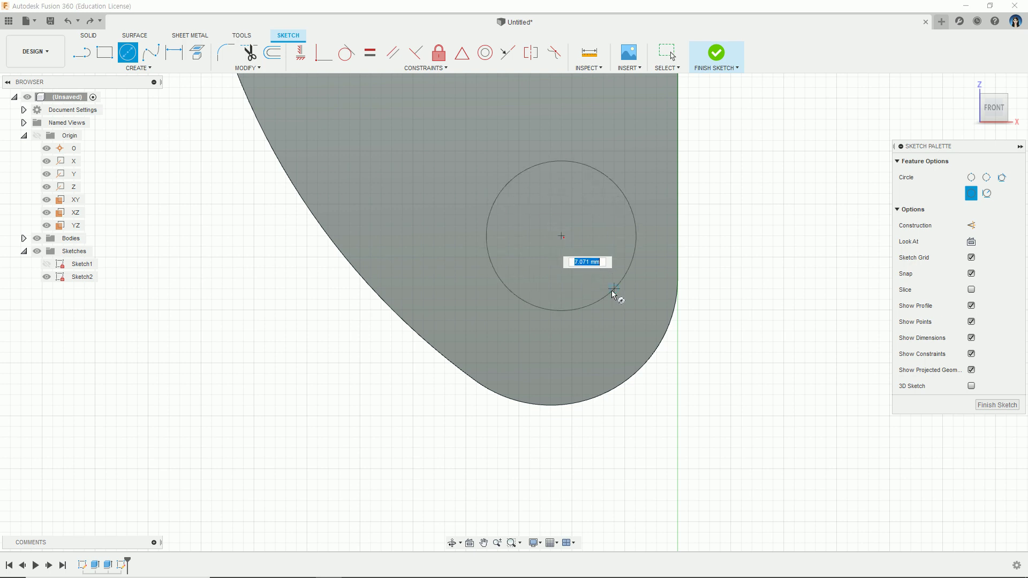
{"action": "left_click", "coordinate": [611, 291]}
{"action": "key", "text": "Escape"}
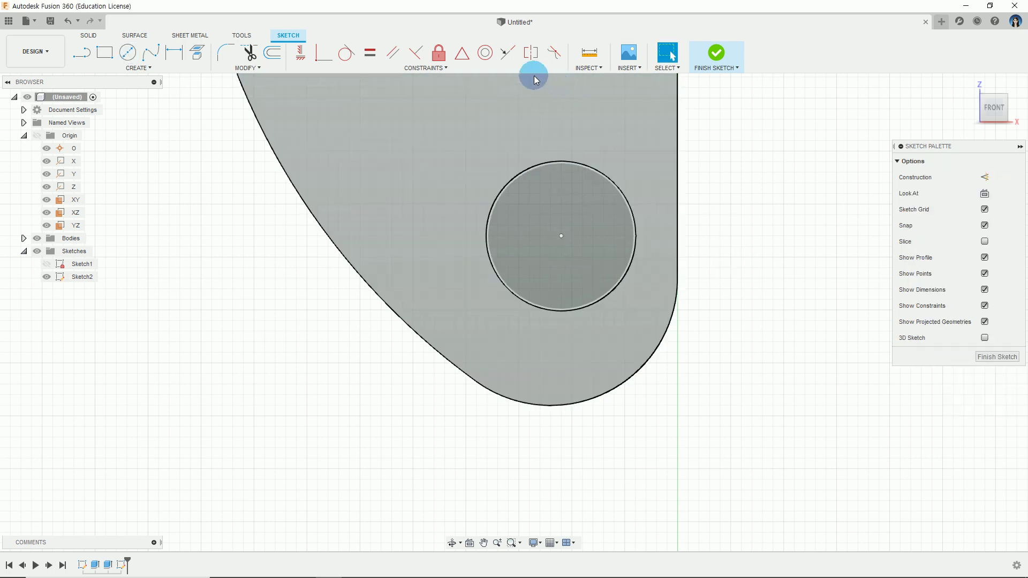
Apply a Concentric constraint between the sketched circle and the rounded lower edge of the face.
{"action": "left_click", "coordinate": [431, 67]}
{"action": "left_click", "coordinate": [334, 177]}
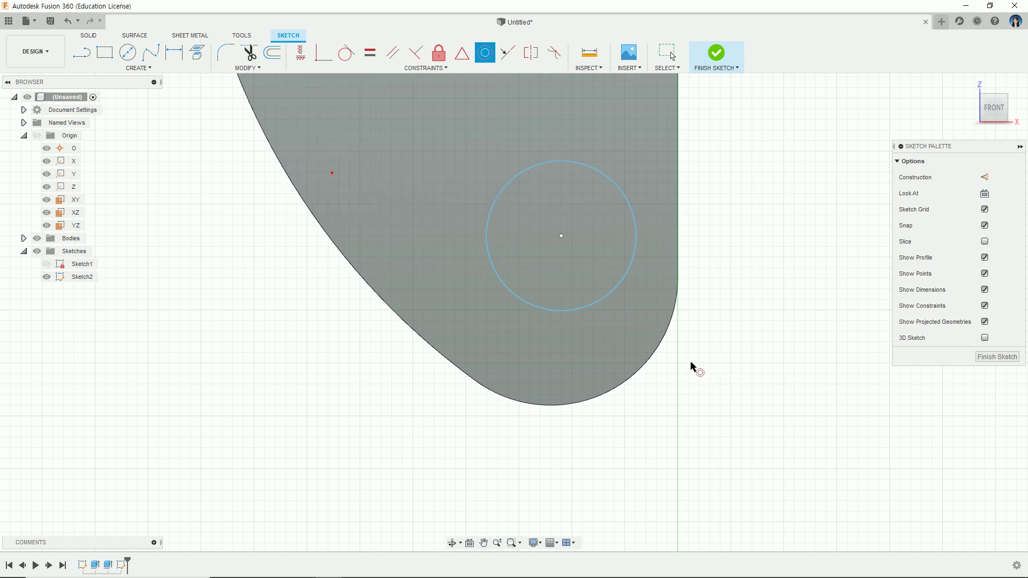
{"action": "left_click", "coordinate": [644, 374]}
{"action": "left_click", "coordinate": [608, 295]}
{"action": "left_click", "coordinate": [721, 382]}
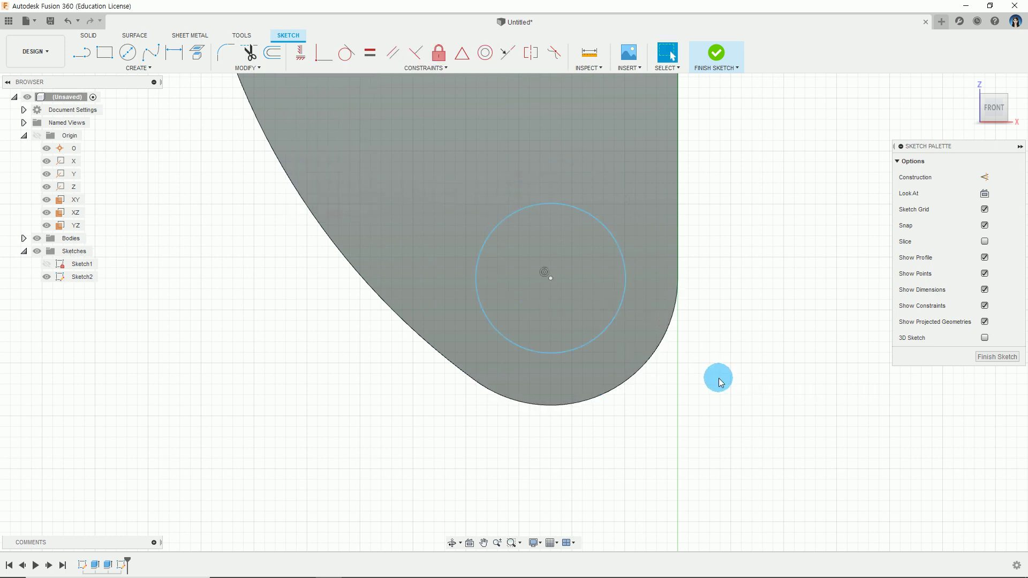
Switch to the PDF drawing, check the diameter specified for part 1's hole, and return to Fusion 360.
{"action": "key", "text": "alt+Tab"}
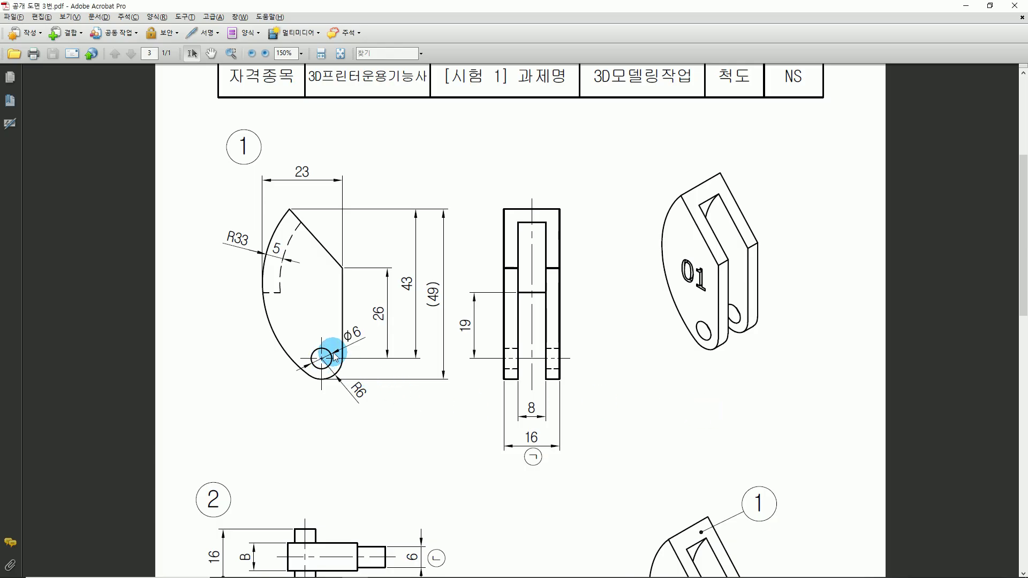
{"action": "left_click", "coordinate": [376, 387]}
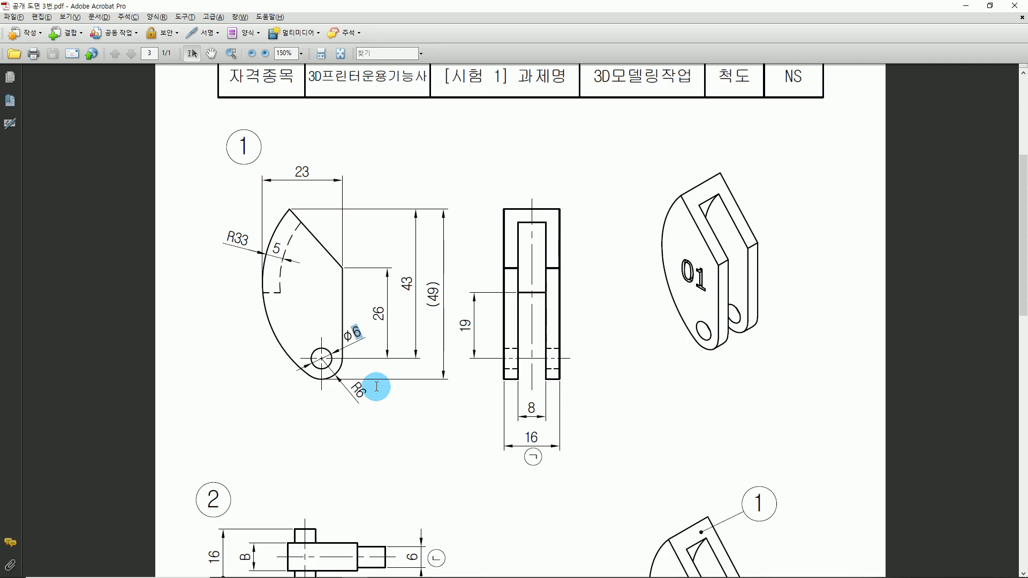
{"action": "key", "text": "alt+Tab"}
Dimension the circle's diameter as 6 mm and finish the sketch.
{"action": "left_click", "coordinate": [229, 96]}
{"action": "left_click", "coordinate": [174, 53]}
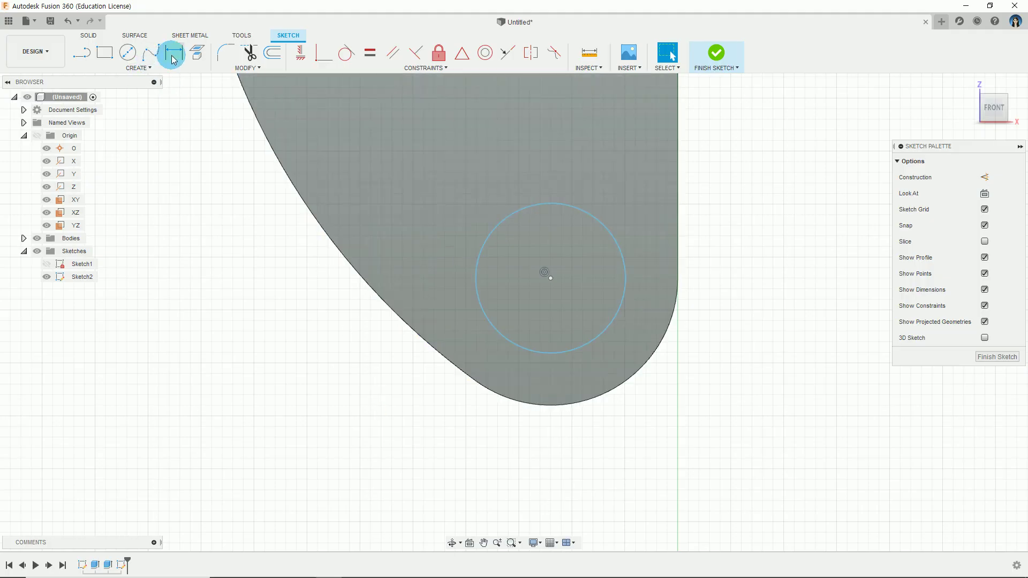
{"action": "left_click", "coordinate": [620, 253]}
{"action": "left_click", "coordinate": [705, 202]}
{"action": "type", "text": "6"}
{"action": "key", "text": "Return"}
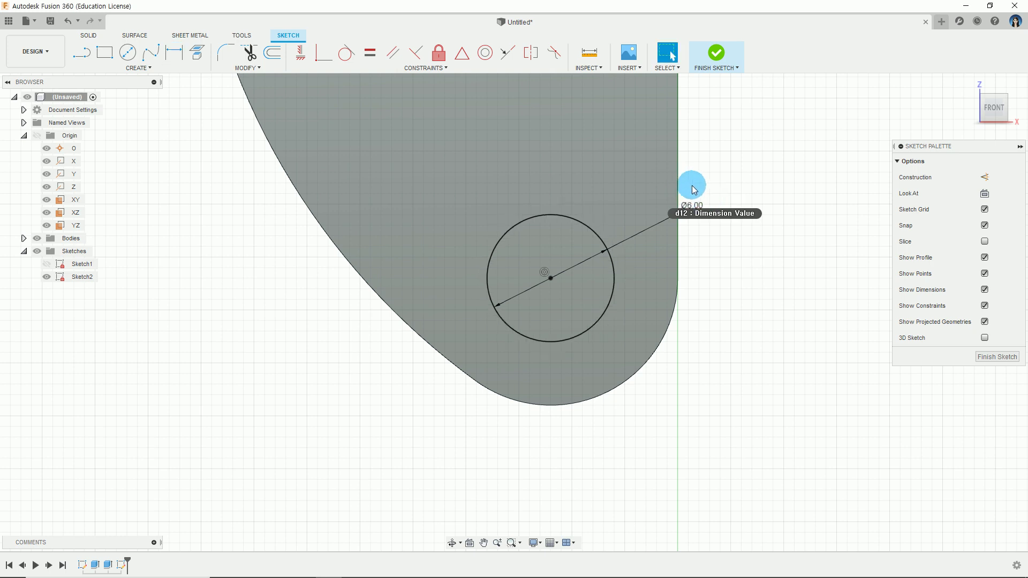
{"action": "left_click", "coordinate": [716, 54]}
Switch to the PDF drawing, examine the hole's hidden lines through both arms in the side view, and return to Fusion 360.
{"action": "key", "text": "alt+Tab"}
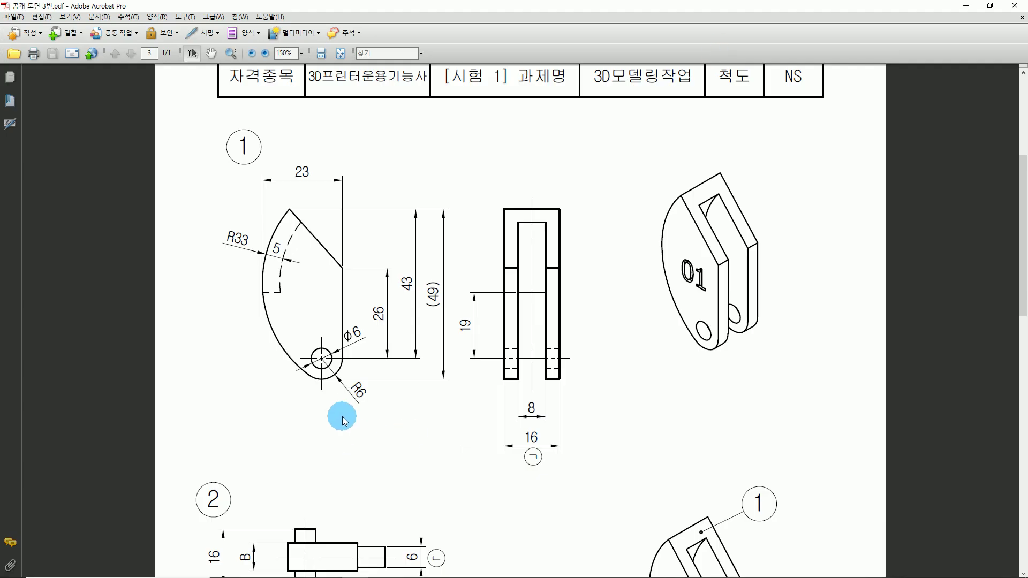
{"action": "scroll", "coordinate": [470, 368], "scroll_direction": "up", "scroll_amount": 2, "text": "ctrl"}
{"action": "left_click_drag", "start_coordinate": [515, 320], "coordinate": [516, 340]}
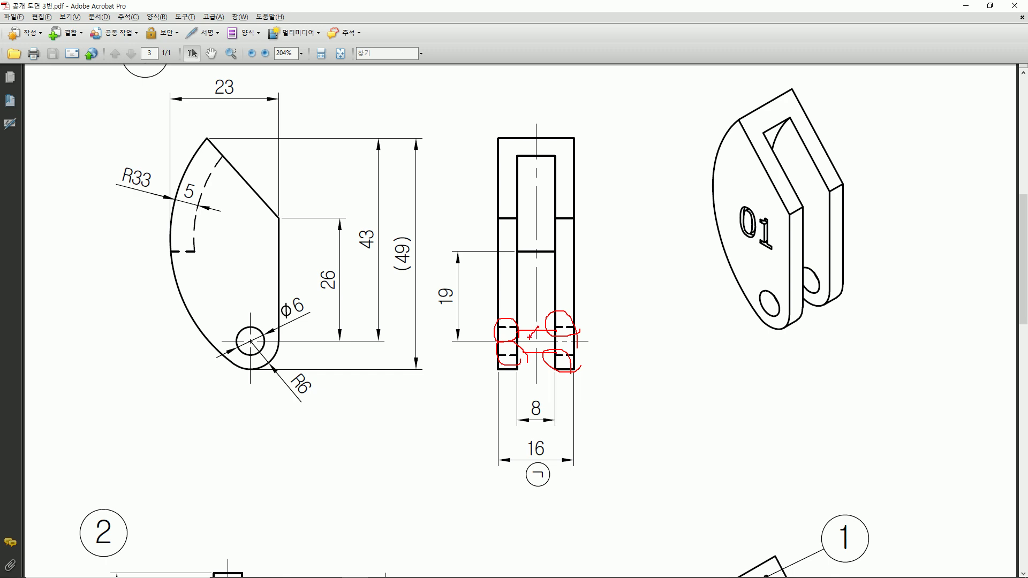
{"action": "key", "text": "ctrl+z"}
{"action": "key", "text": "alt+Tab"}
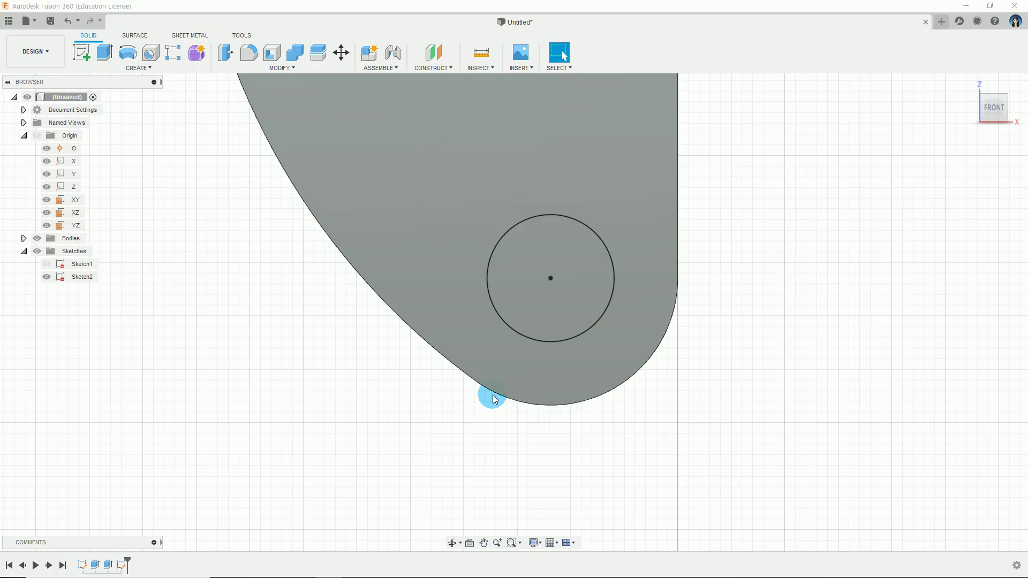
Extrude the 6 mm circle as a cut with extent All, flipped to go through both arms.
{"action": "left_click", "coordinate": [139, 69]}
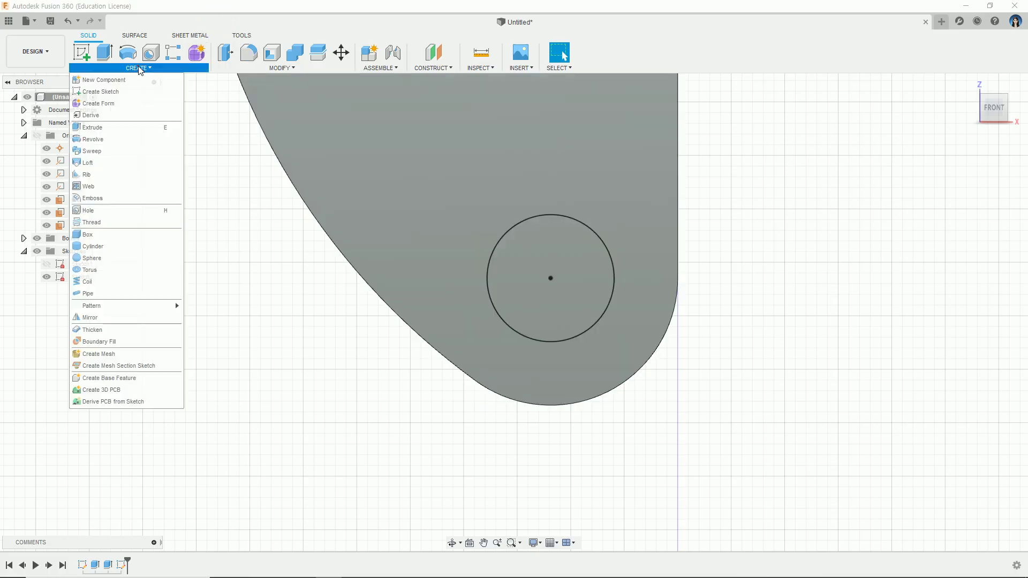
{"action": "left_click", "coordinate": [130, 127]}
{"action": "middle_click_drag", "start_coordinate": [689, 433], "coordinate": [529, 338], "text": "shift"}
{"action": "left_click", "coordinate": [573, 289]}
{"action": "left_click_drag", "start_coordinate": [478, 320], "coordinate": [753, 231]}
{"action": "mouse_move", "coordinate": [763, 407]}
{"action": "middle_mouse_down", "text": "shift"}
{"action": "mouse_move", "coordinate": [650, 402]}
{"action": "mouse_move", "coordinate": [748, 400]}
{"action": "mouse_move", "coordinate": [776, 411]}
{"action": "mouse_move", "coordinate": [766, 415]}
{"action": "middle_mouse_up", "text": "shift"}
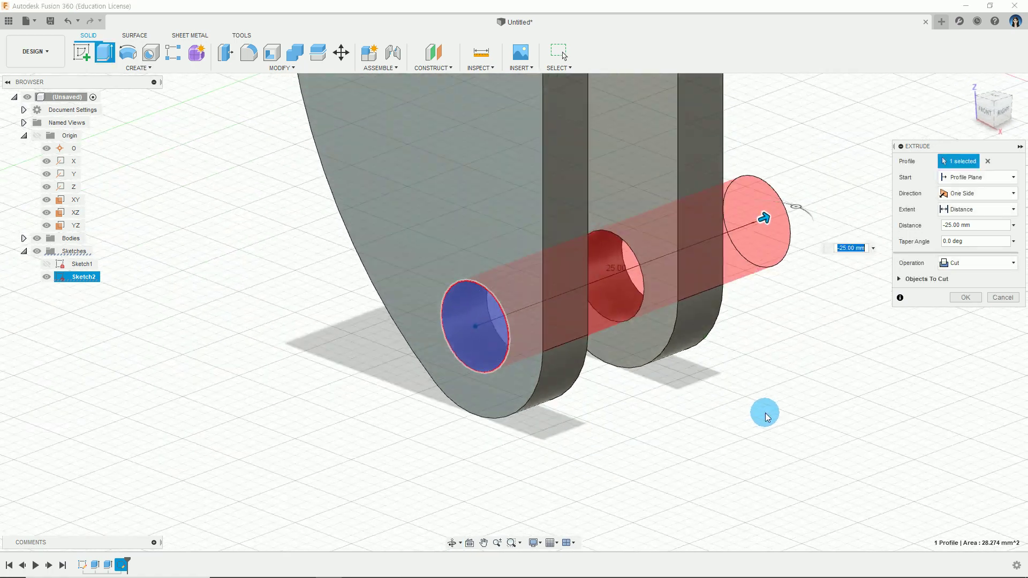
{"action": "left_click", "coordinate": [984, 214]}
{"action": "left_click", "coordinate": [981, 247]}
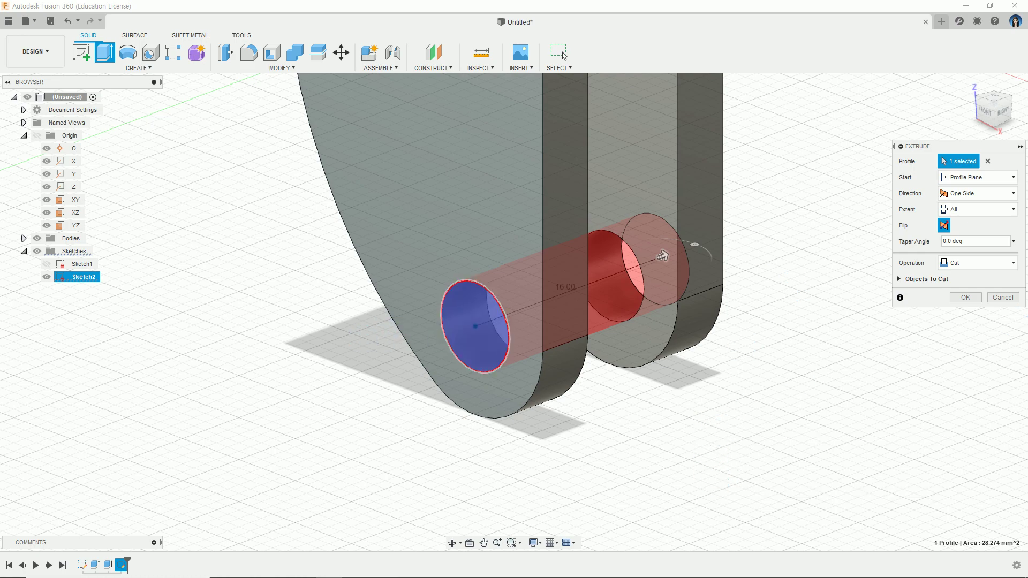
{"action": "left_click", "coordinate": [959, 298]}
{"action": "scroll", "coordinate": [819, 420], "scroll_direction": "down", "scroll_amount": 5}
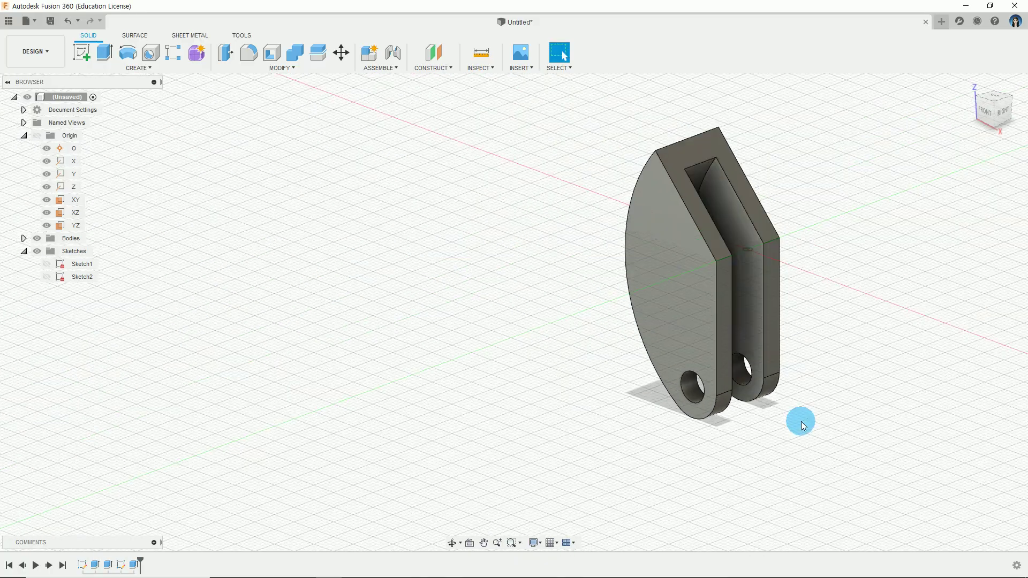
Switch to the PDF drawing, examine the number engraved on part 1 in the isometric view, and return to Fusion 360.
{"action": "key", "text": "alt+Tab"}
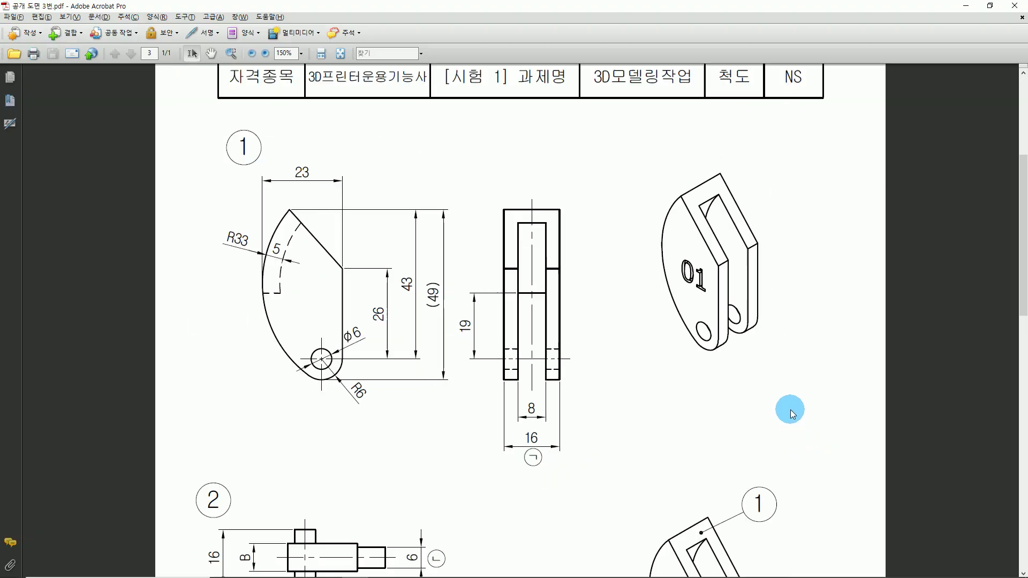
{"action": "scroll", "coordinate": [792, 414], "scroll_direction": "down", "scroll_amount": 1}
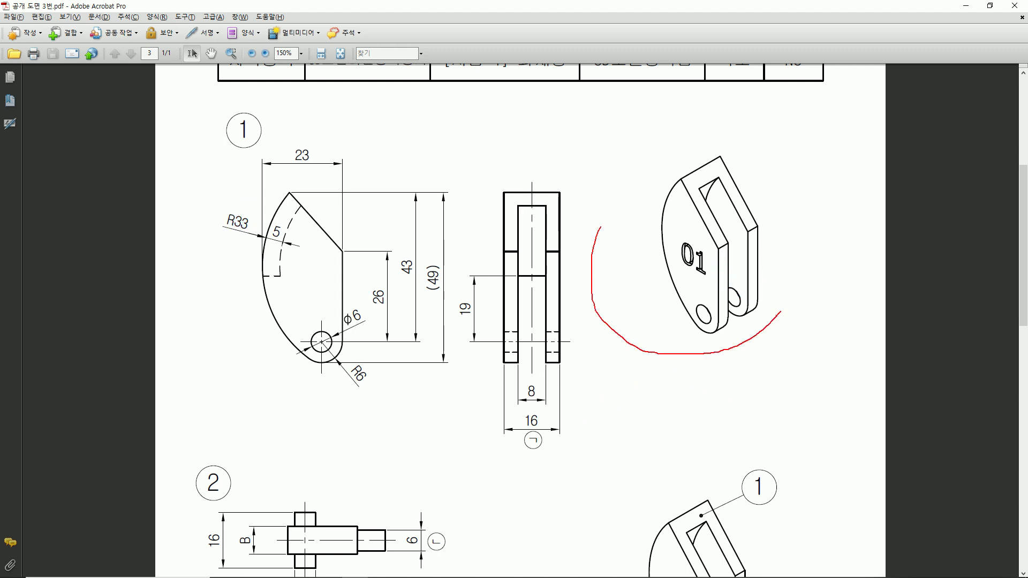
{"action": "left_click_drag", "start_coordinate": [720, 176], "coordinate": [779, 321]}
{"action": "left_click_drag", "start_coordinate": [684, 194], "coordinate": [675, 213]}
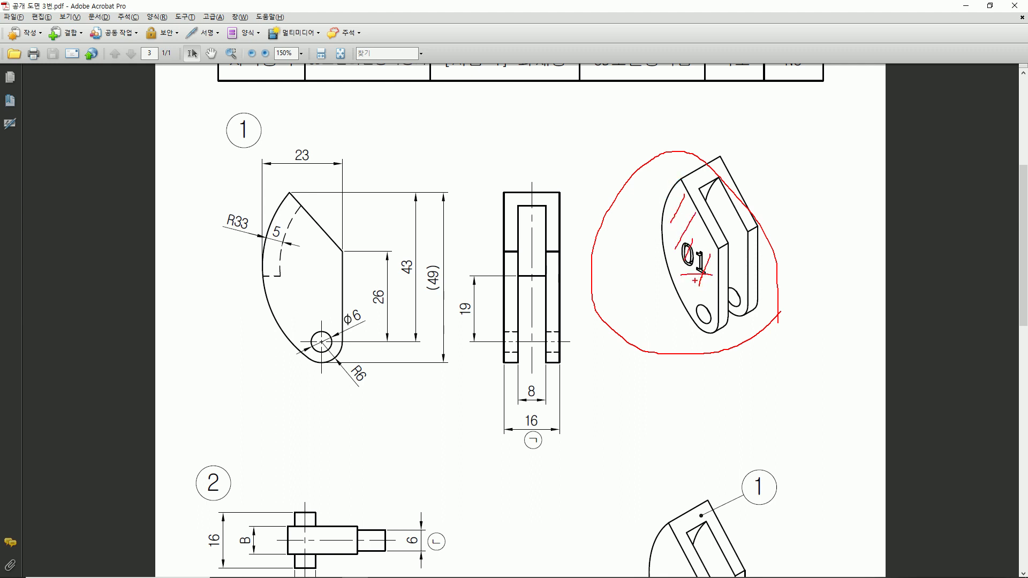
{"action": "key", "text": "Escape"}
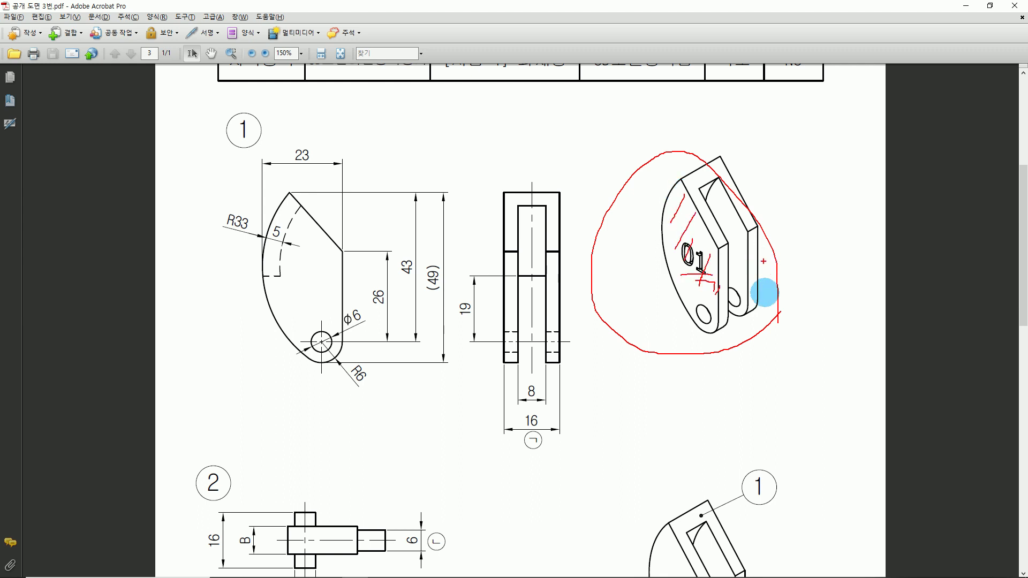
{"action": "key", "text": "alt+Tab"}
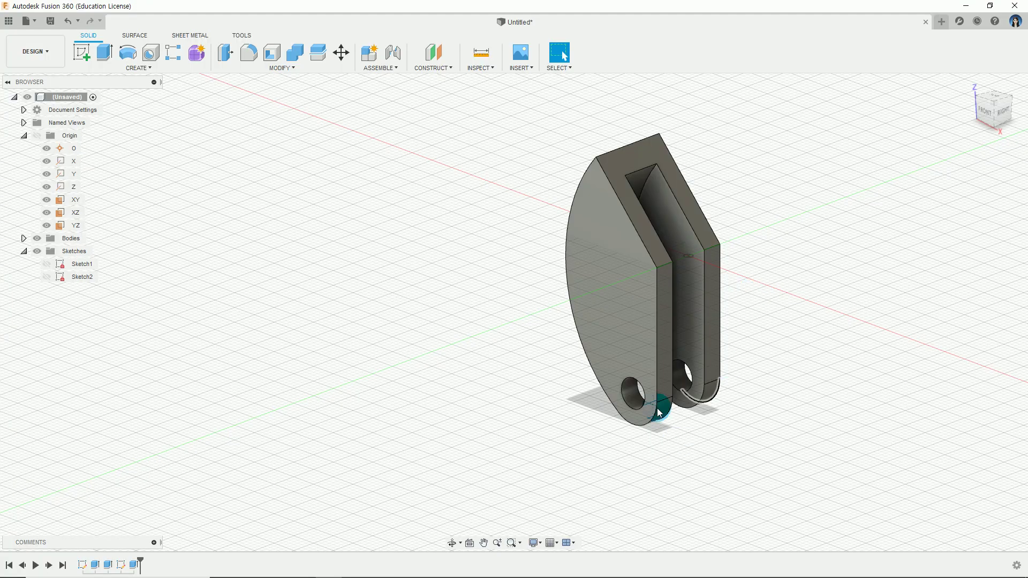
Create a sketch on the flat outer face of the front arm, rechecking the engraved side in the PDF drawing.
{"action": "left_click", "coordinate": [615, 303]}
{"action": "key", "text": "alt+Tab"}
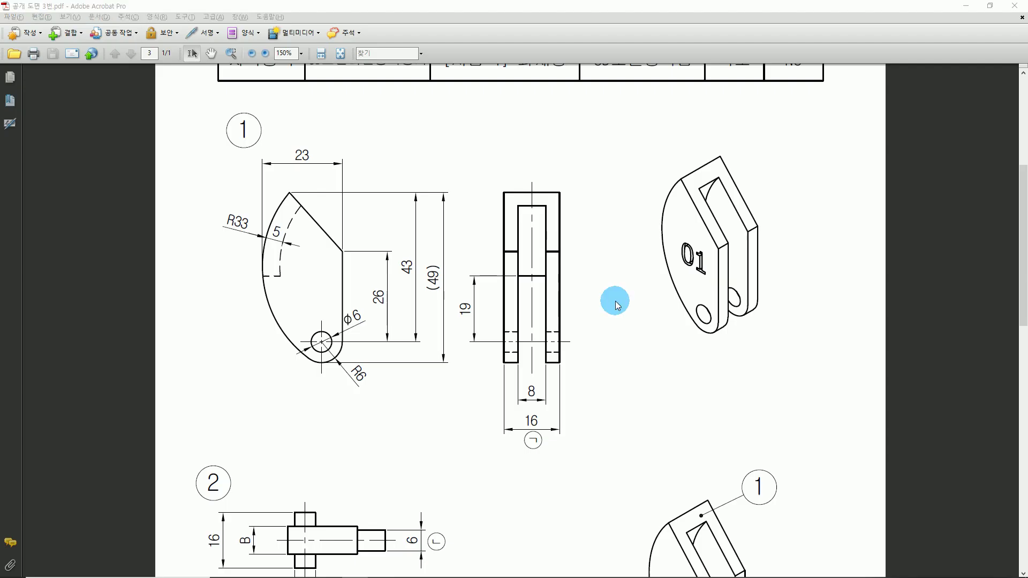
{"action": "key", "text": "alt+Tab"}
{"action": "key", "text": "alt+Tab"}
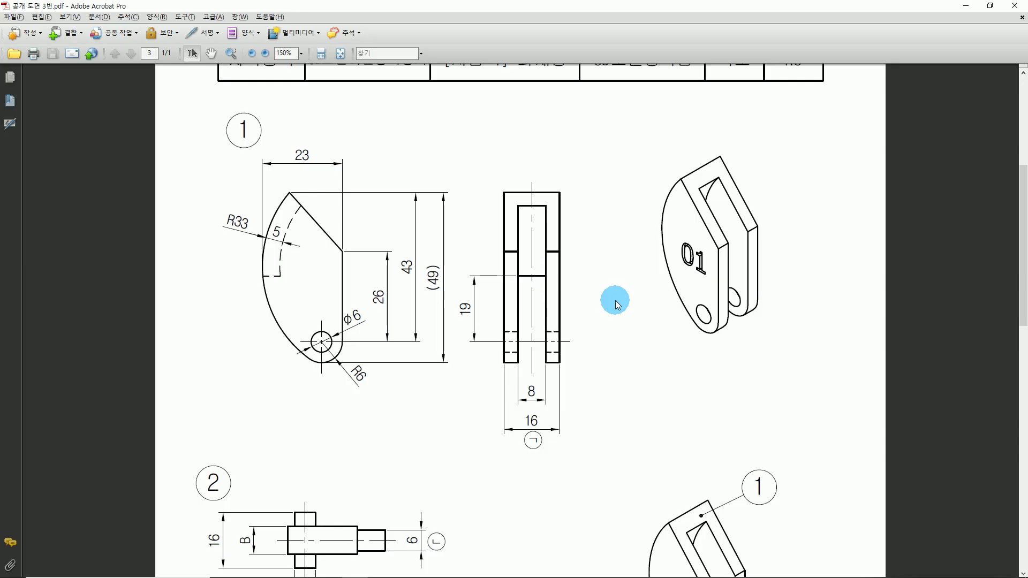
{"action": "key", "text": "alt+Tab"}
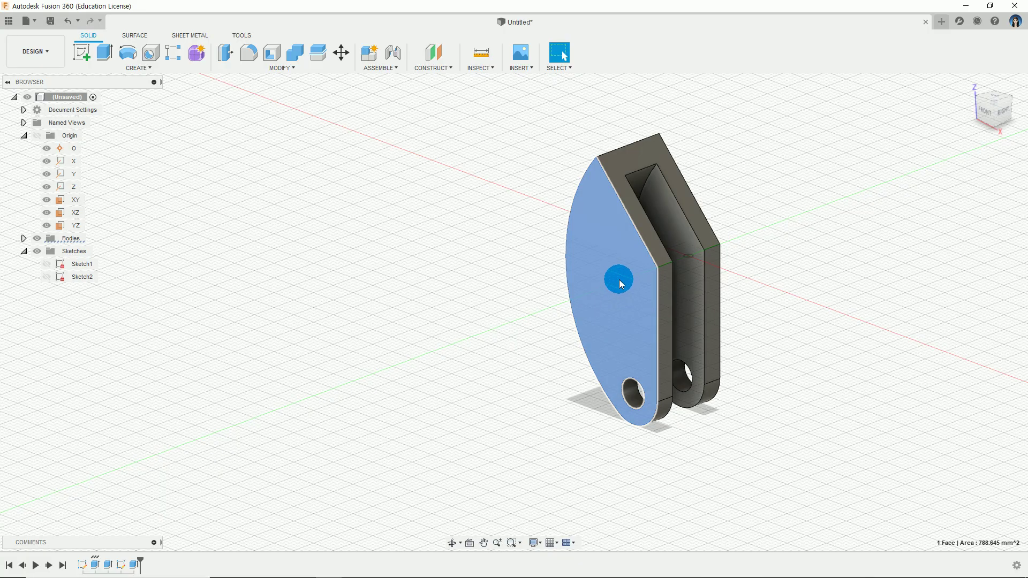
{"action": "right_click", "coordinate": [621, 283]}
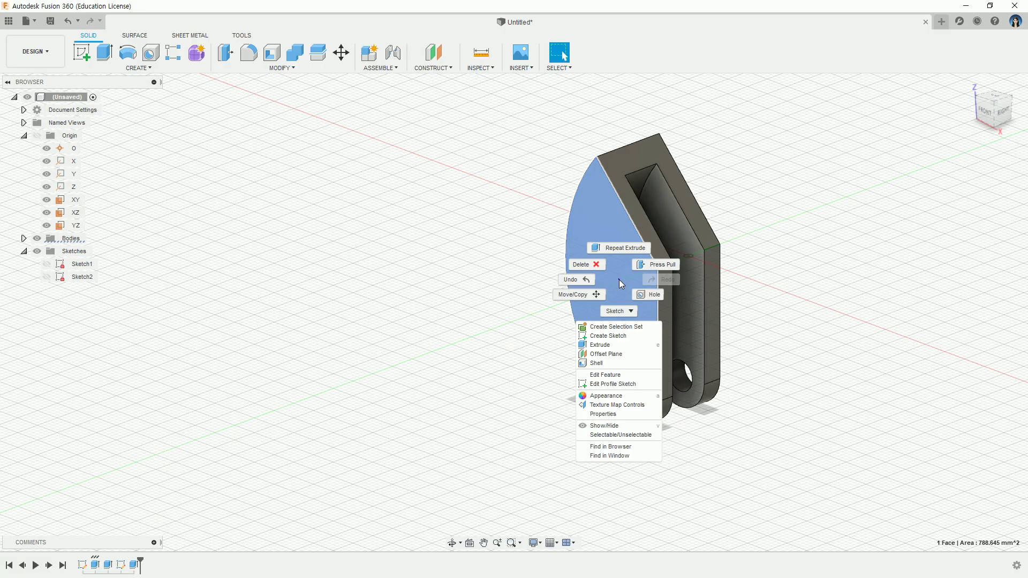
{"action": "left_click", "coordinate": [637, 341]}
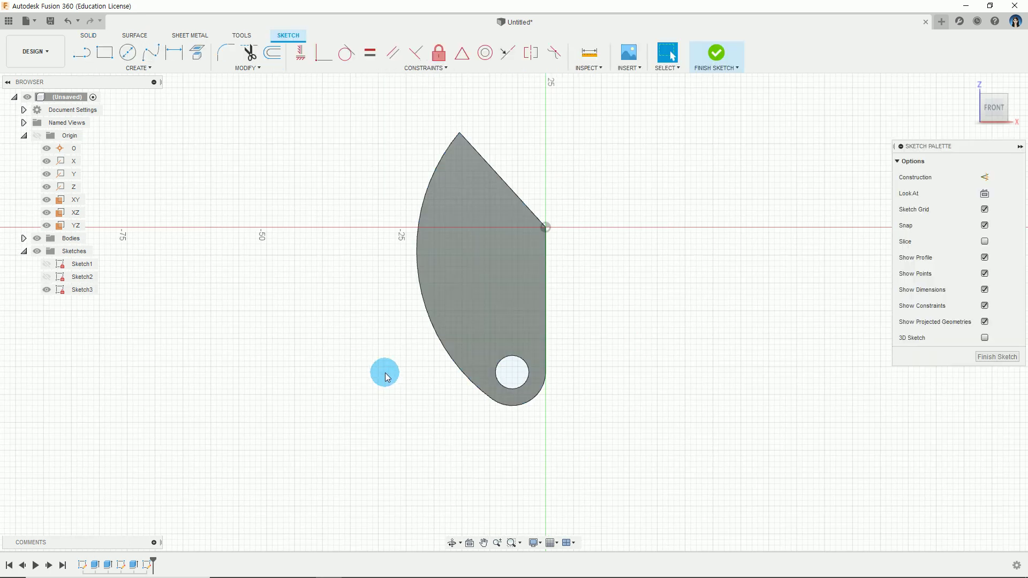
Place a text frame about 17 mm wide on the face above the hole and enter the text 00.
{"action": "scroll", "coordinate": [383, 348], "scroll_direction": "up", "scroll_amount": 4}
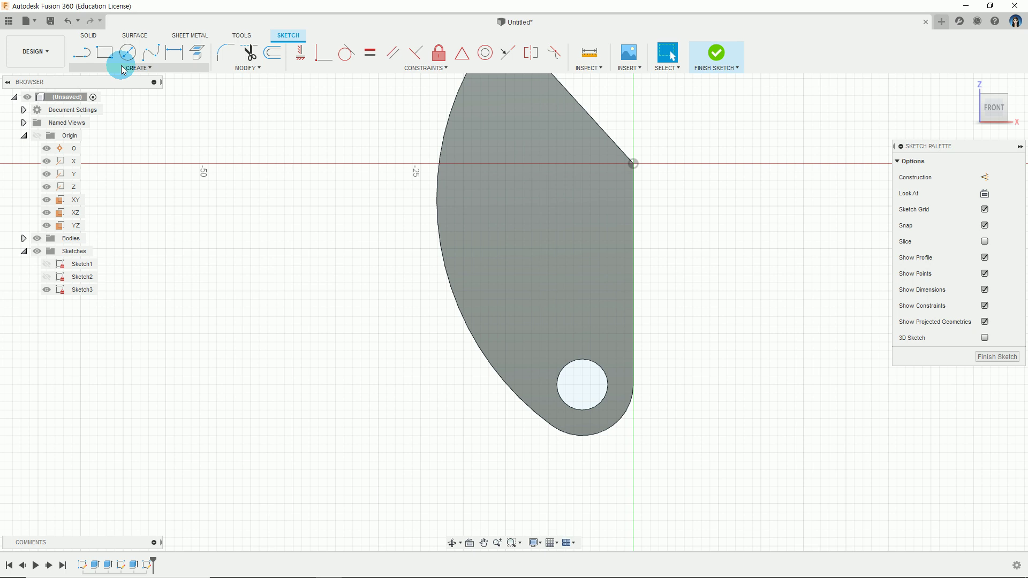
{"action": "left_click", "coordinate": [125, 68]}
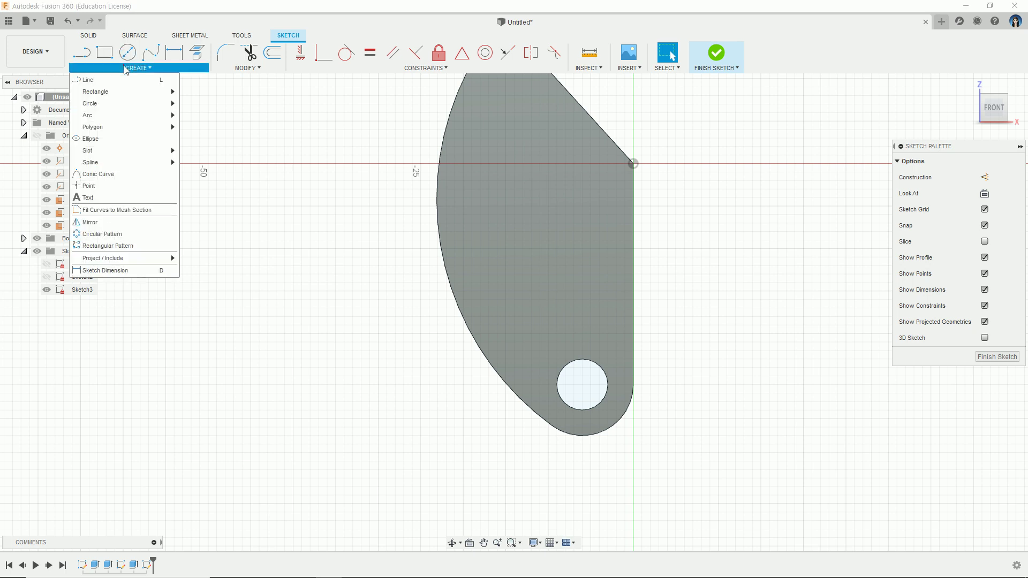
{"action": "left_click", "coordinate": [127, 198]}
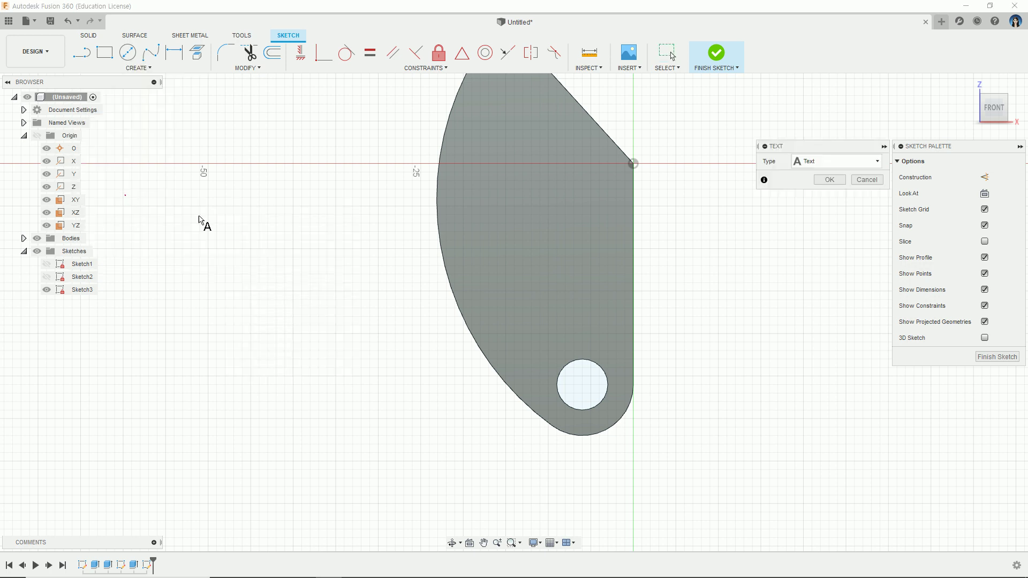
{"action": "left_click", "coordinate": [785, 148]}
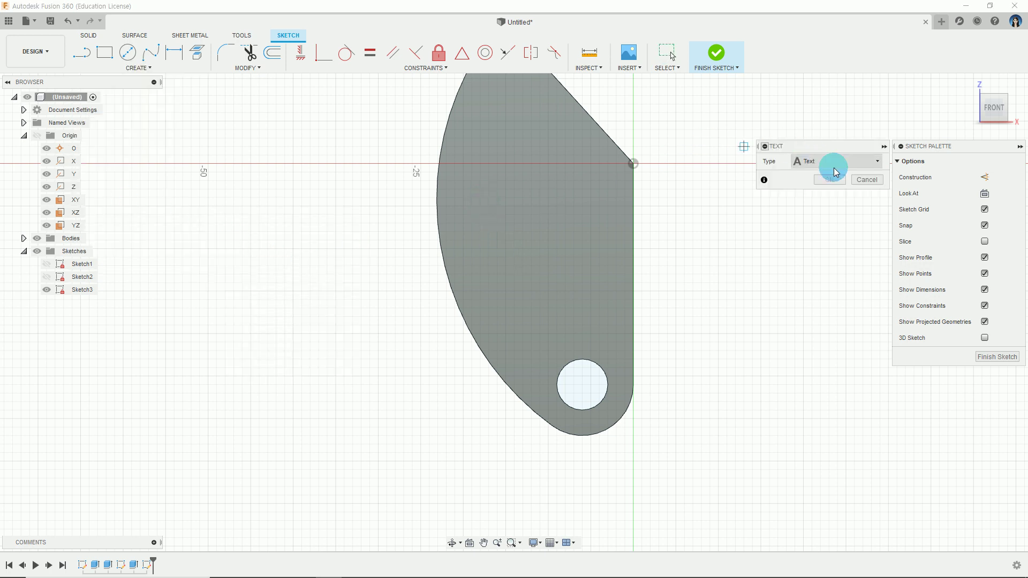
{"action": "left_click", "coordinate": [464, 189]}
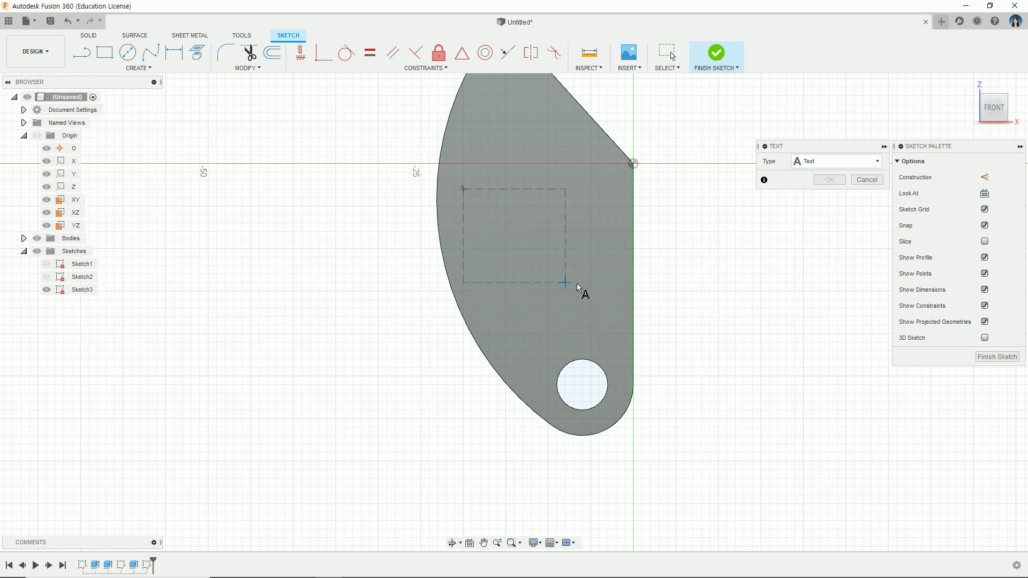
{"action": "left_click", "coordinate": [608, 250]}
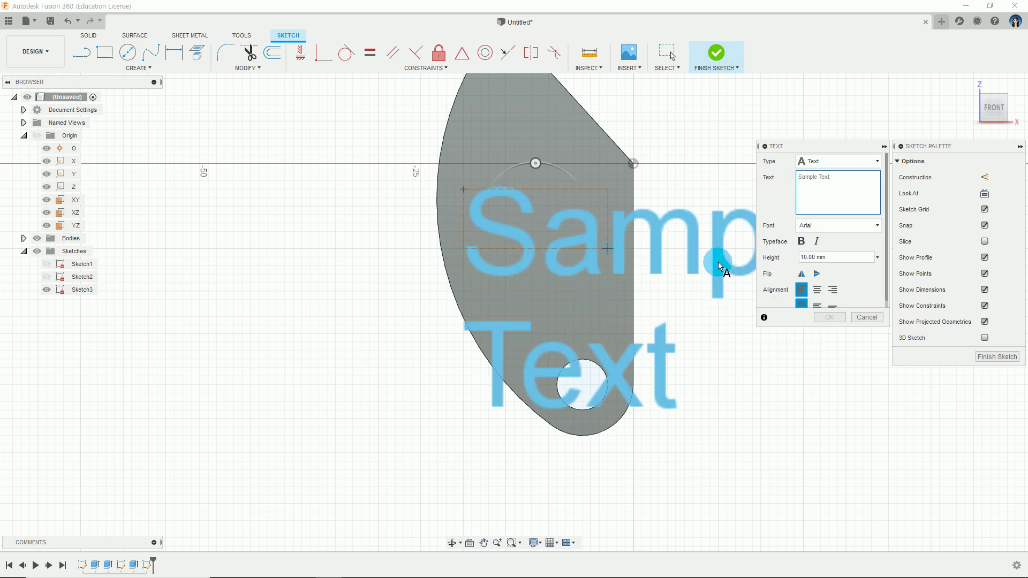
{"action": "type", "text": "00"}
{"action": "left_click", "coordinate": [825, 195]}
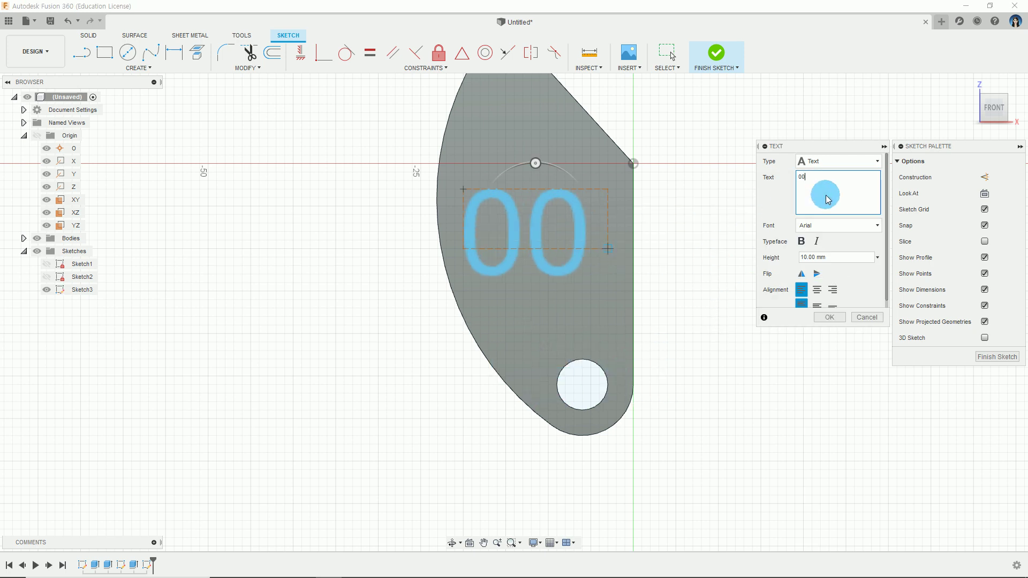
{"action": "left_click", "coordinate": [803, 189]}
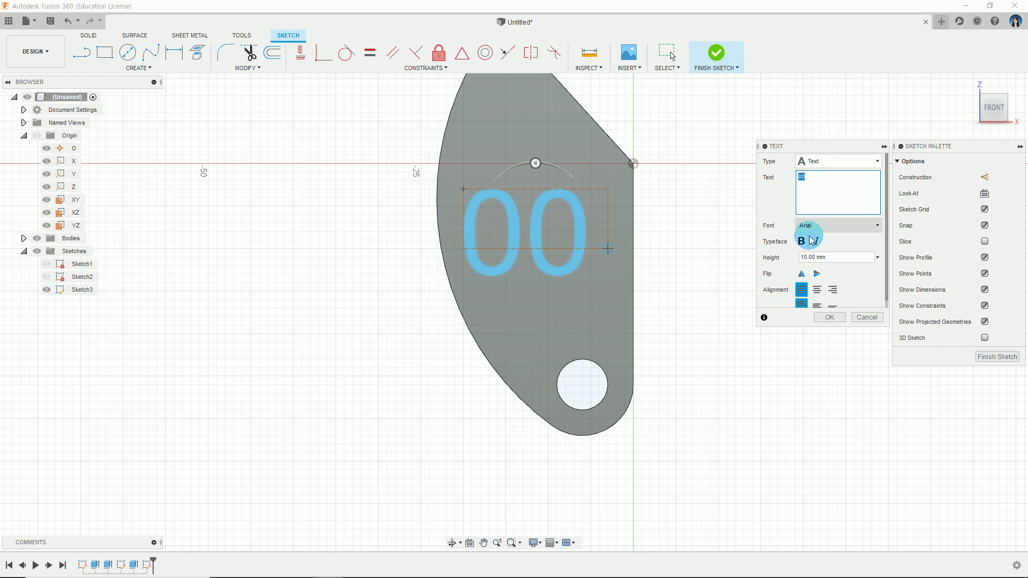
Switch to the PDF drawing, compare the engraved number's size on part 1, and return to Fusion 360.
{"action": "key", "text": "alt+Tab"}
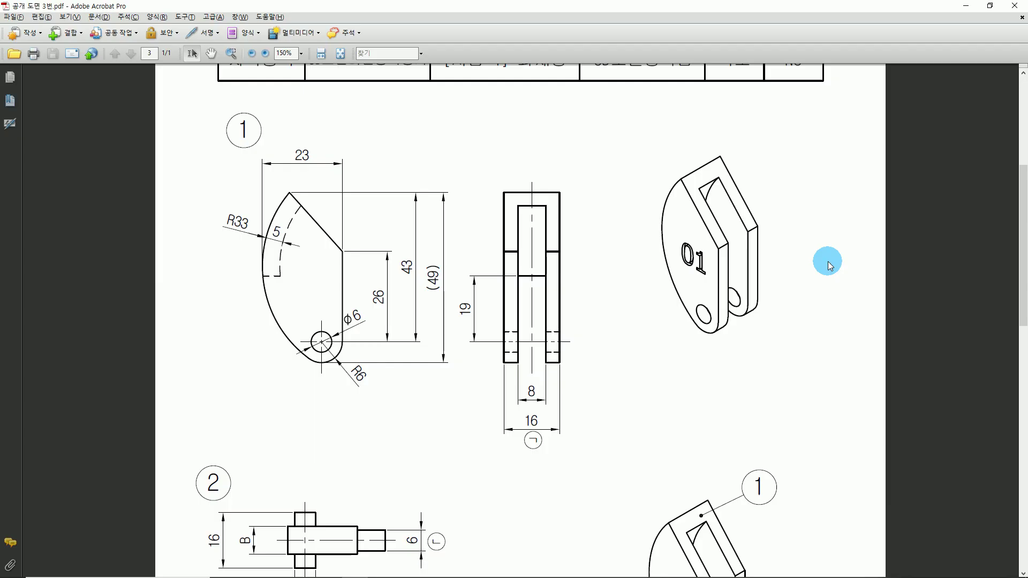
{"action": "key", "text": "alt+Tab"}
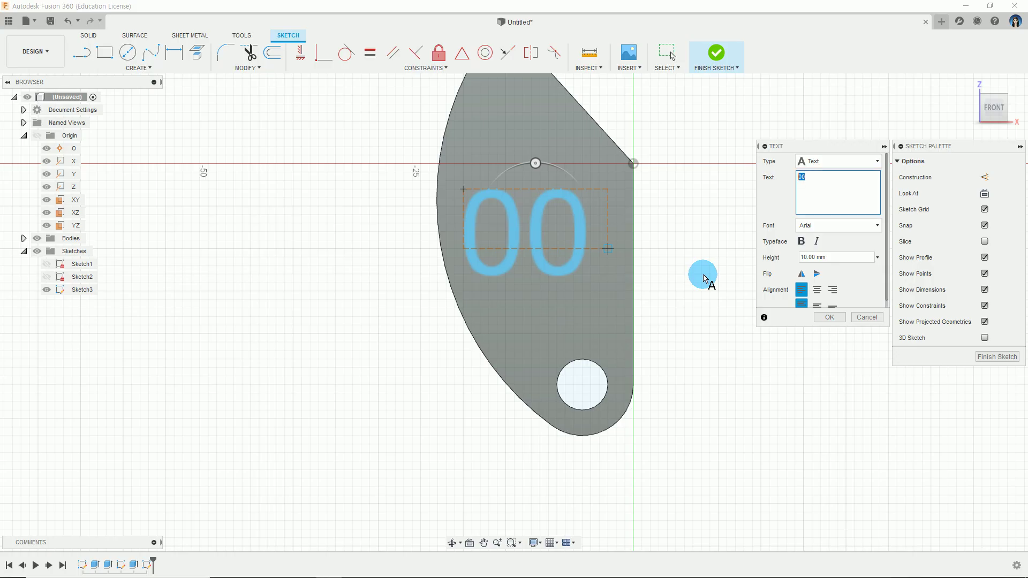
{"action": "key", "text": "alt+Tab"}
{"action": "key", "text": "alt+Tab"}
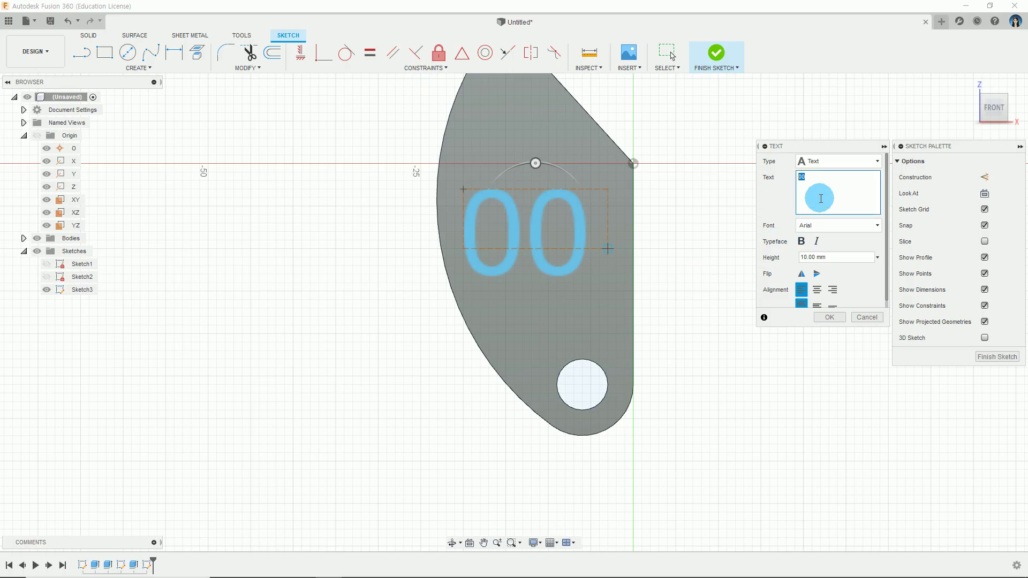
Set the 00 text's height to 8 mm and accept the text.
{"action": "left_click", "coordinate": [819, 198]}
{"action": "left_click_drag", "start_coordinate": [830, 258], "coordinate": [743, 248]}
{"action": "type", "text": "8"}
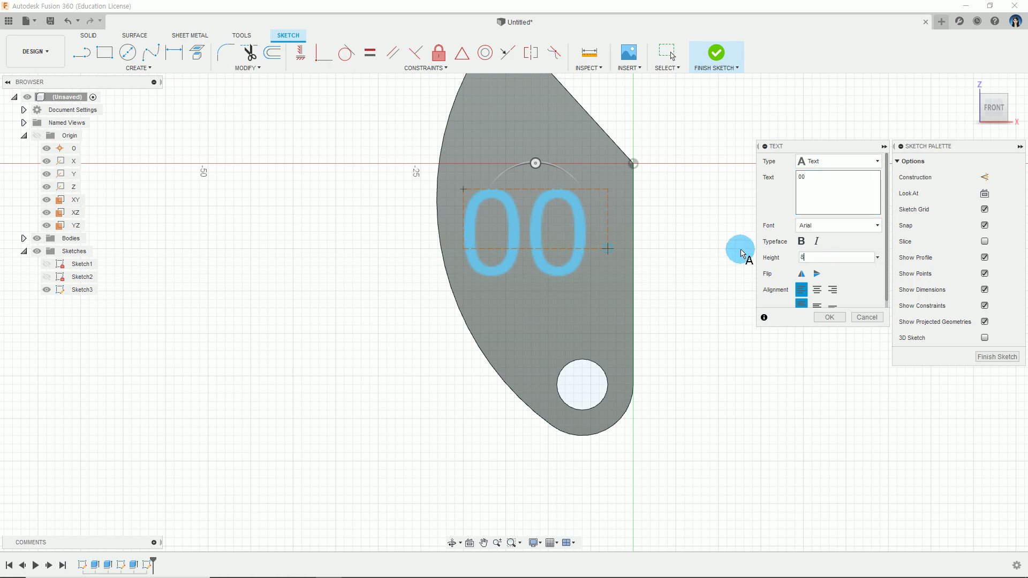
{"action": "key", "text": "alt+Tab"}
{"action": "key", "text": "alt+Tab"}
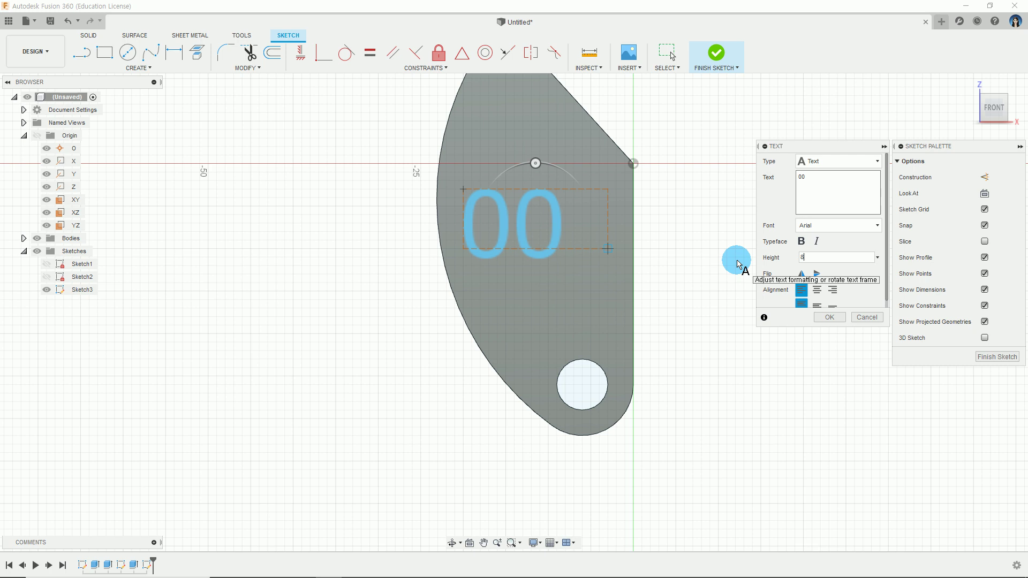
{"action": "left_click", "coordinate": [829, 317]}
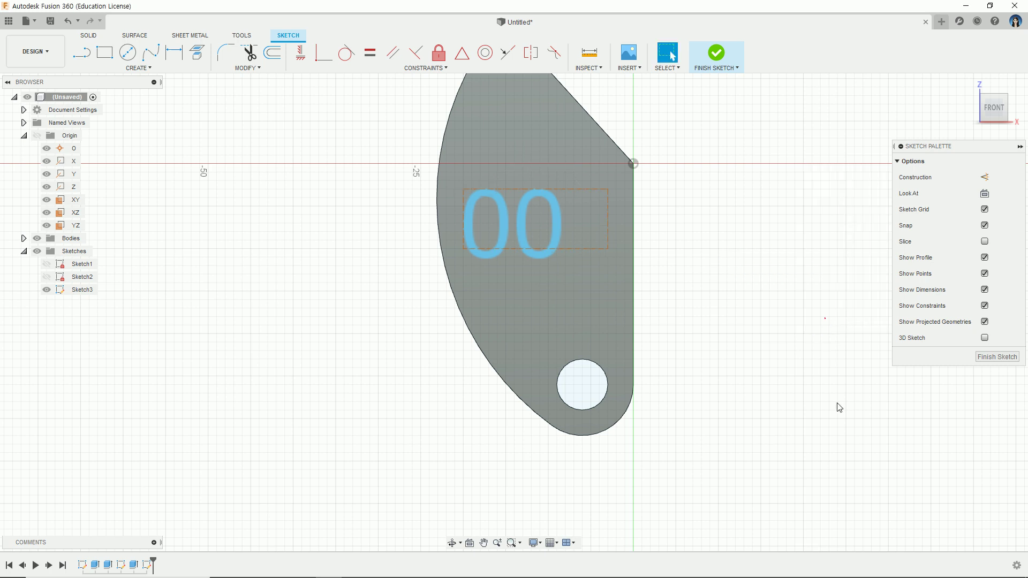
Extend the text frame's lower edge slightly, move the text toward the middle of the face, and finish the sketch.
{"action": "left_click", "coordinate": [568, 256]}
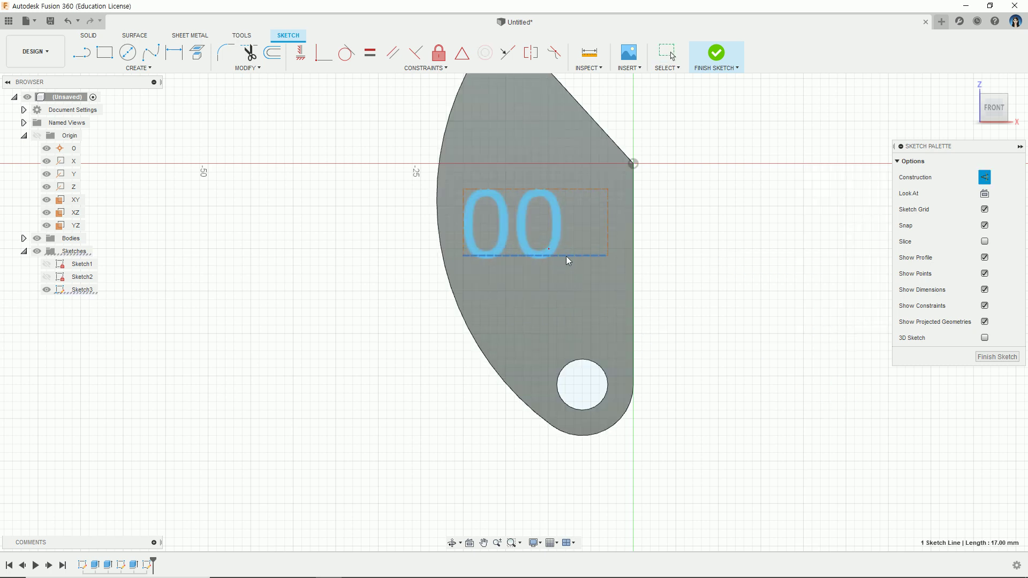
{"action": "left_click_drag", "start_coordinate": [550, 247], "coordinate": [573, 255]}
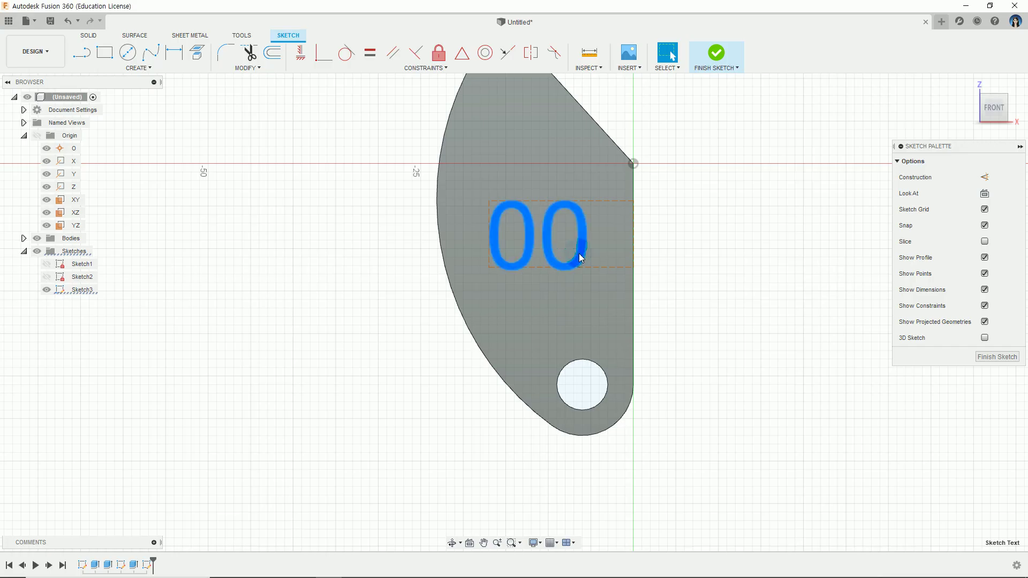
{"action": "left_click_drag", "start_coordinate": [579, 256], "coordinate": [579, 254]}
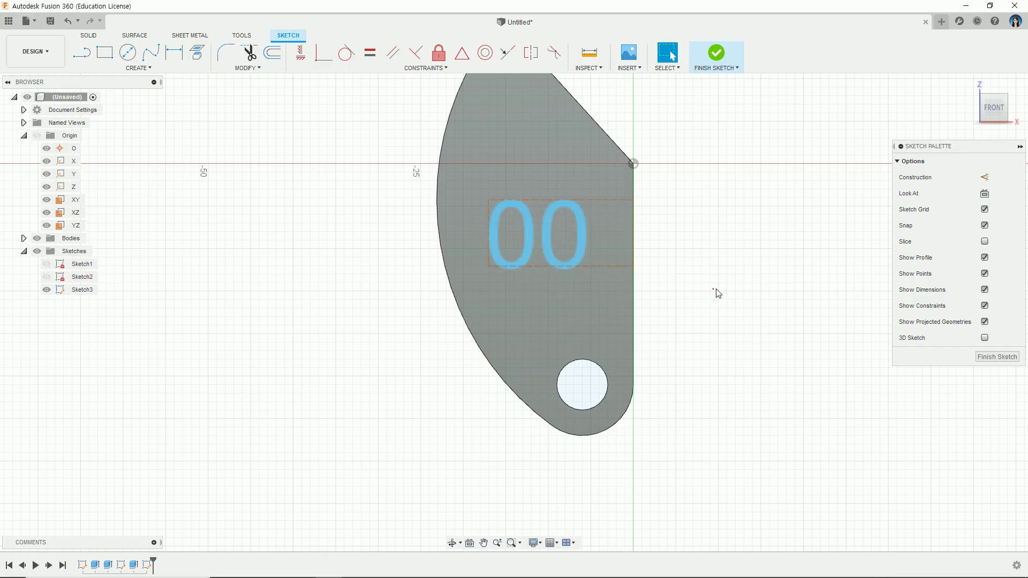
{"action": "scroll", "coordinate": [719, 294], "scroll_direction": "down", "scroll_amount": 2}
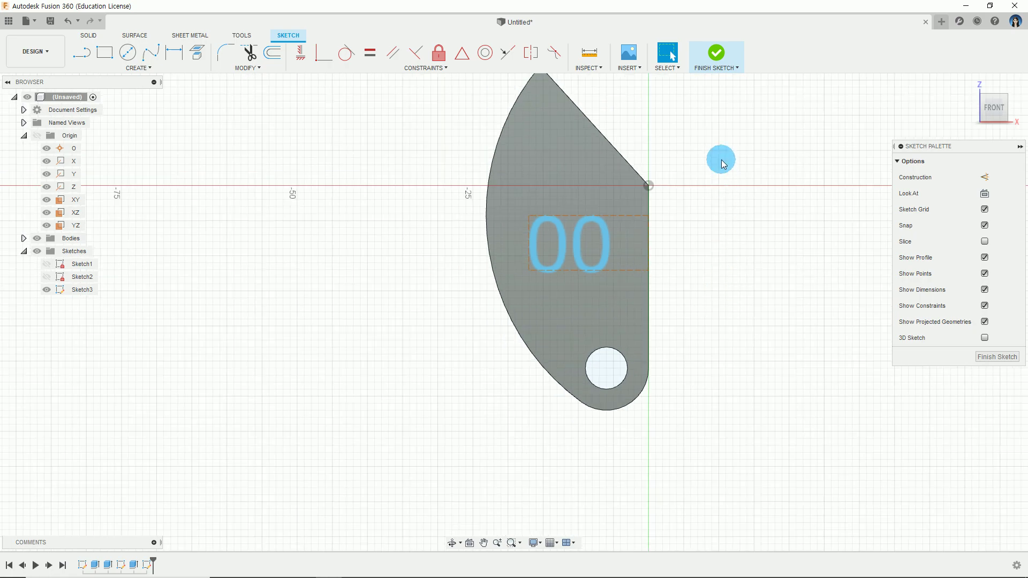
{"action": "left_click", "coordinate": [717, 55]}
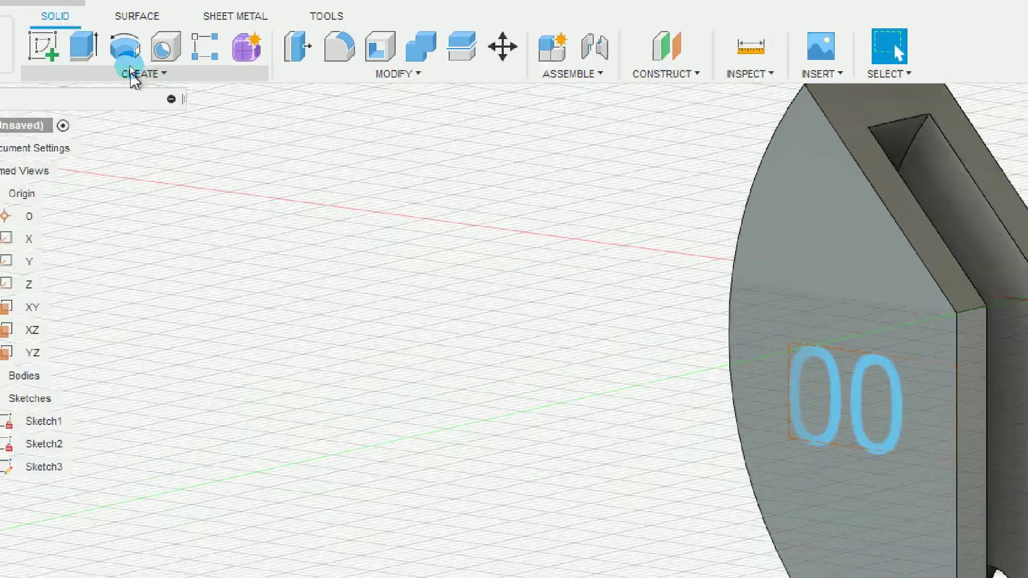
Extrude the 00 text into the side face as a cut with a 3 mm depth.
{"action": "left_click", "coordinate": [128, 67]}
{"action": "left_click", "coordinate": [137, 197]}
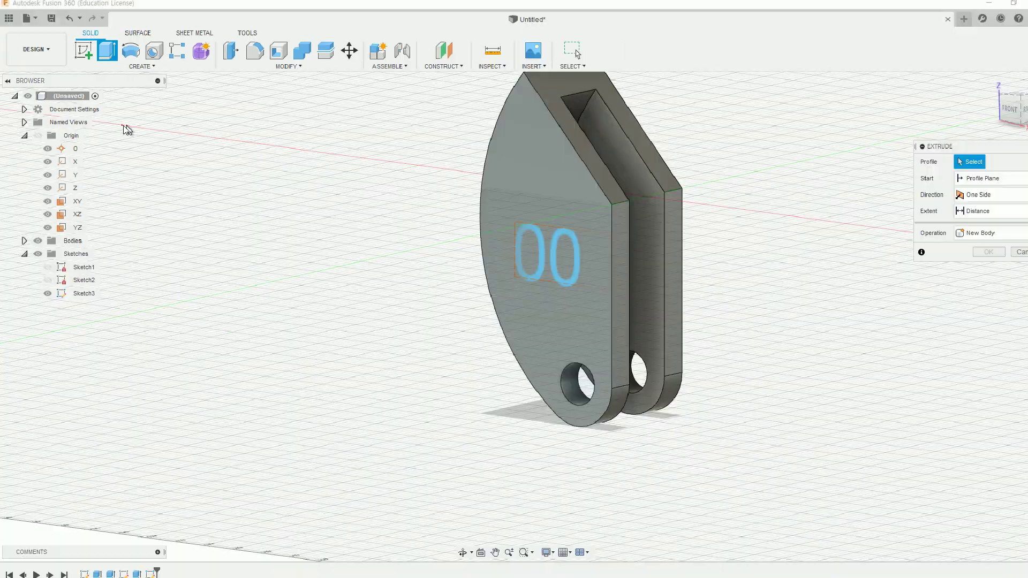
{"action": "left_click", "coordinate": [796, 481]}
{"action": "scroll", "coordinate": [453, 268], "scroll_direction": "up", "scroll_amount": 3}
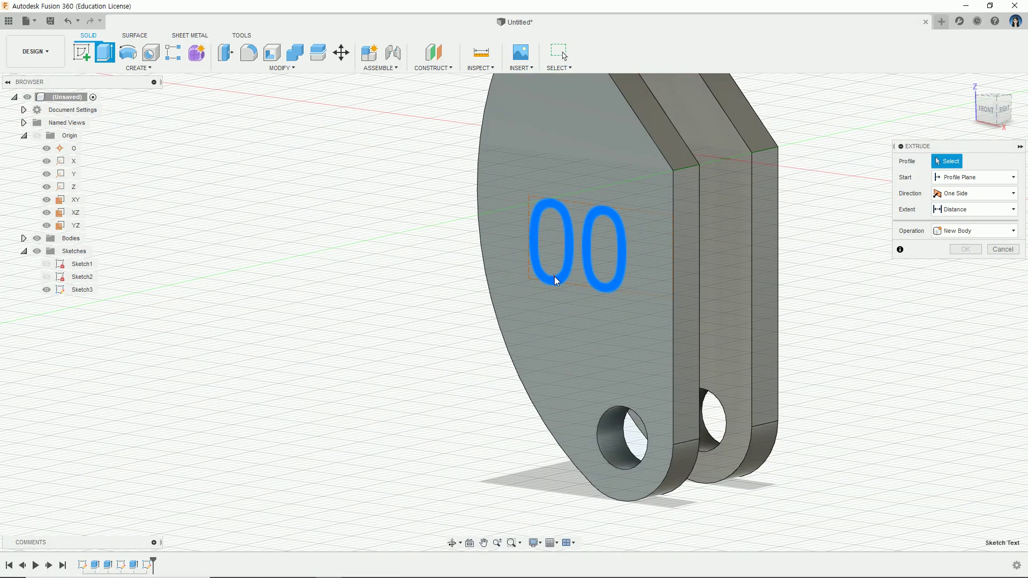
{"action": "left_click", "coordinate": [557, 279]}
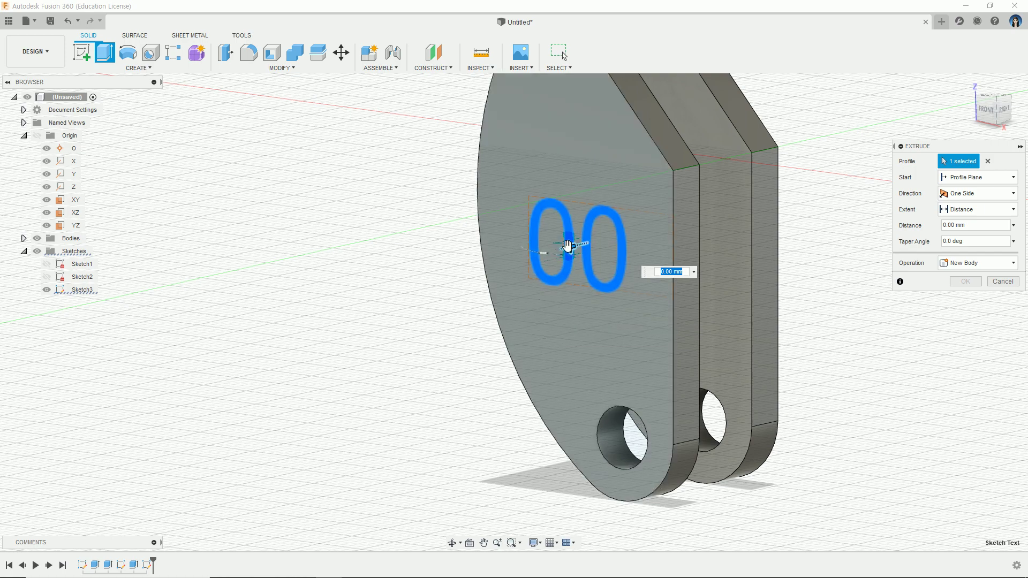
{"action": "left_click_drag", "start_coordinate": [568, 245], "coordinate": [667, 290]}
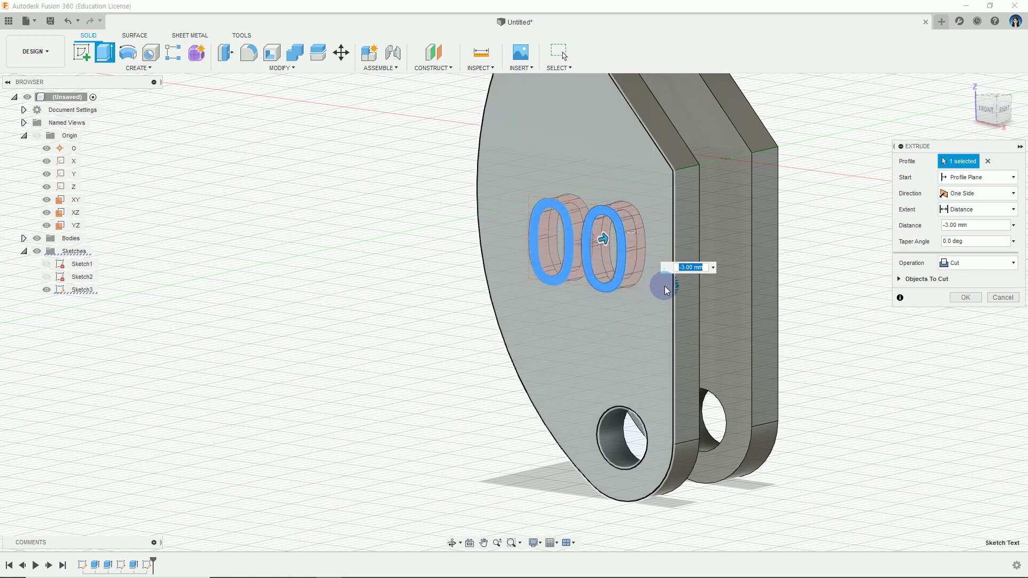
{"action": "left_click", "coordinate": [683, 267]}
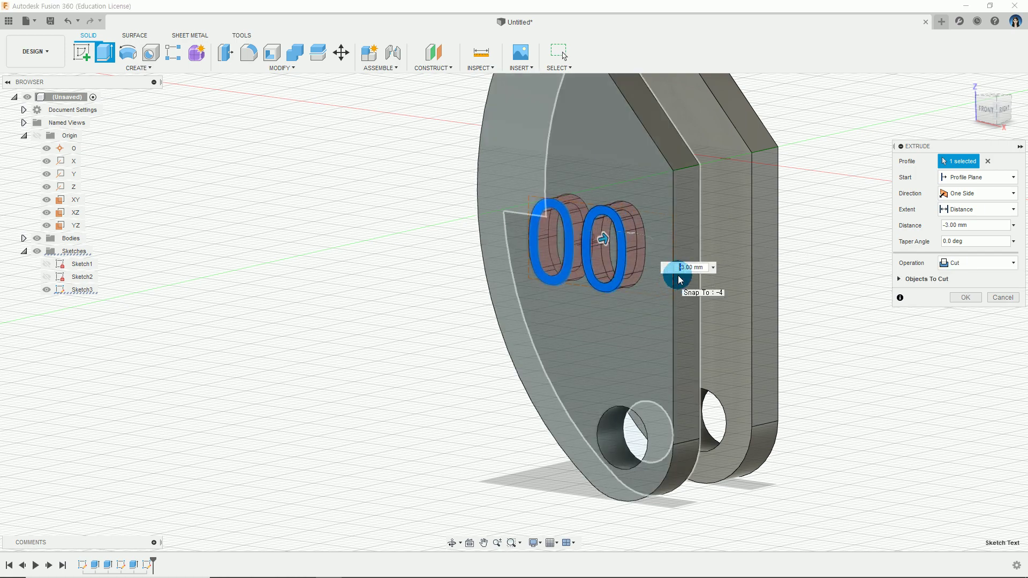
{"action": "left_click", "coordinate": [704, 267]}
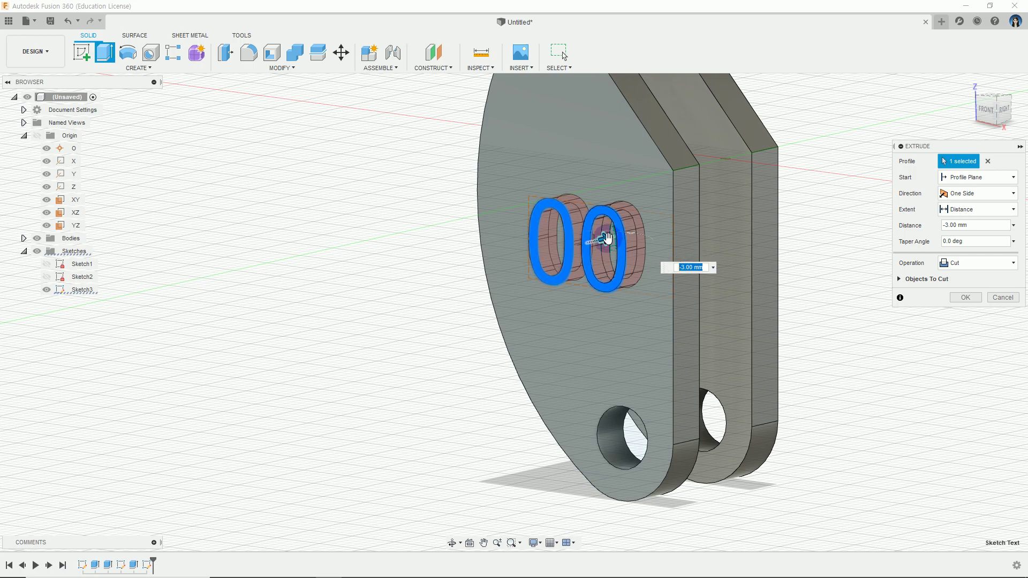
Try a 5 mm depth for the text cut, inspect it from the side, and bring the depth back to 3 mm.
{"action": "left_click_drag", "start_coordinate": [603, 238], "coordinate": [627, 230]}
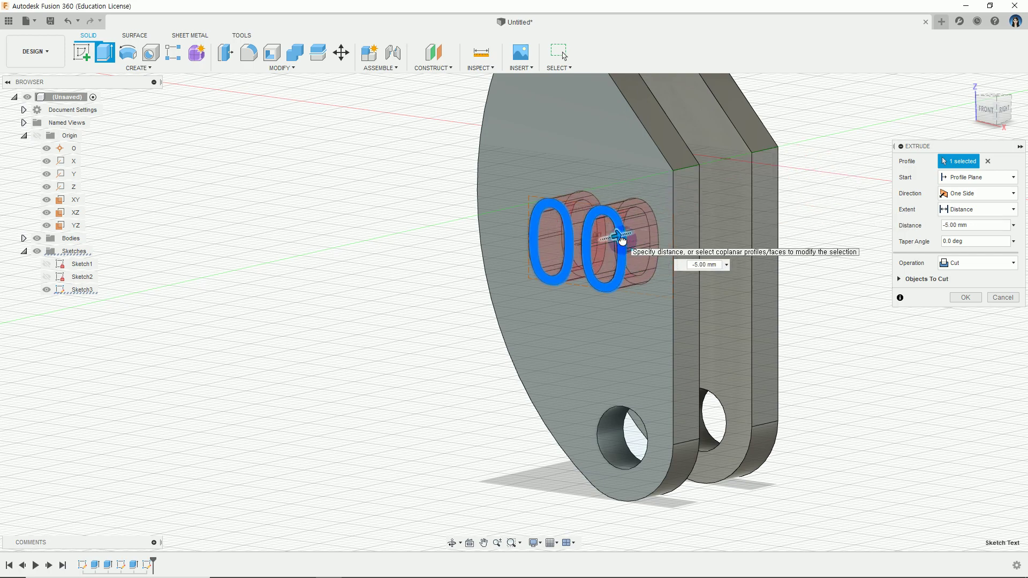
{"action": "middle_click_drag", "start_coordinate": [658, 300], "coordinate": [627, 323], "text": "shift"}
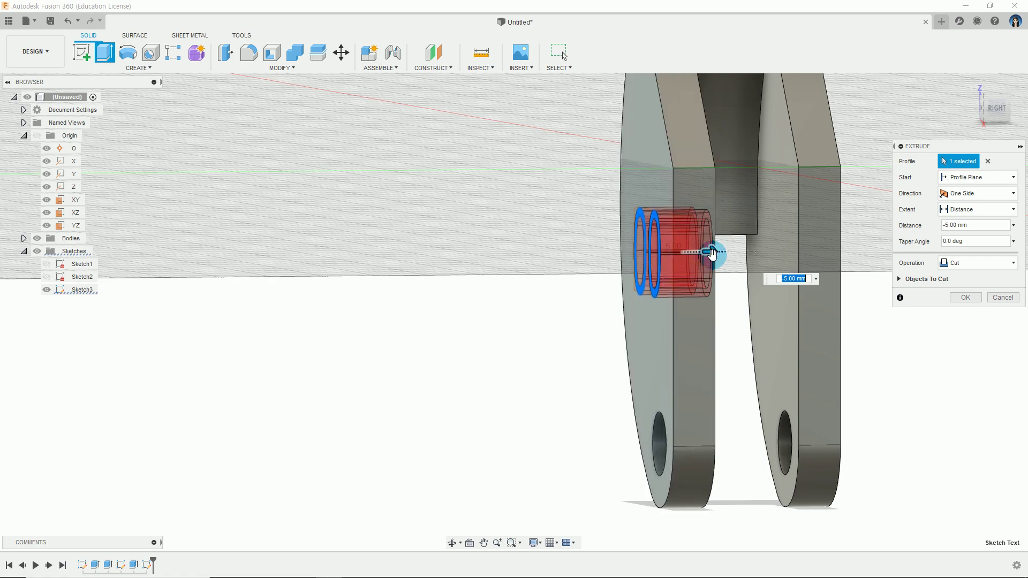
{"action": "left_click_drag", "start_coordinate": [713, 254], "coordinate": [692, 255]}
{"action": "middle_click_drag", "start_coordinate": [712, 231], "coordinate": [741, 241], "text": "shift"}
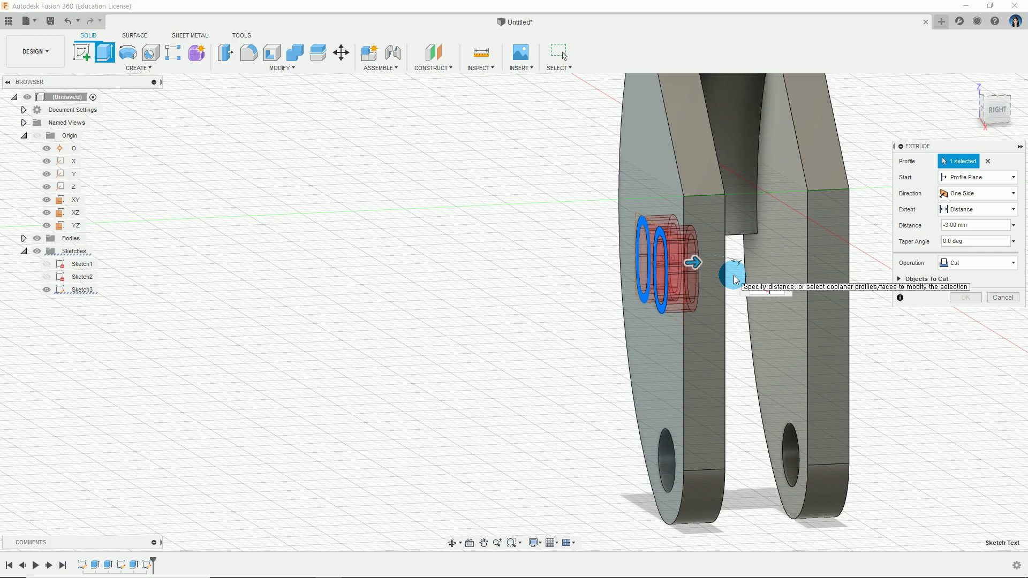
Set the text cut's depth to 2 mm into the body and complete the engraving.
{"action": "middle_click_drag", "start_coordinate": [730, 300], "coordinate": [762, 308], "text": "shift"}
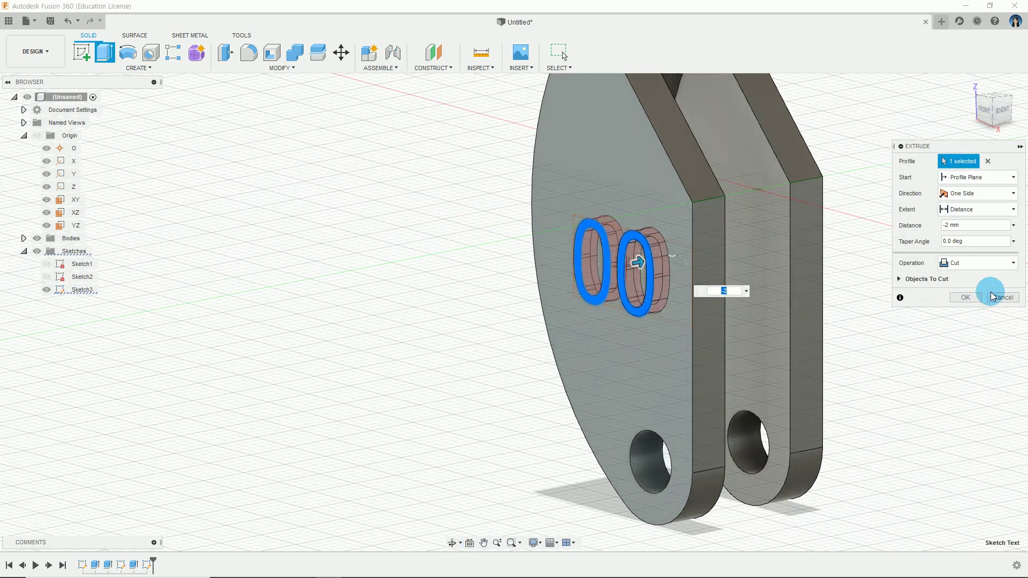
{"action": "left_click", "coordinate": [967, 298]}
{"action": "scroll", "coordinate": [824, 346], "scroll_direction": "down", "scroll_amount": 2}
{"action": "middle_click_drag", "start_coordinate": [710, 395], "coordinate": [739, 406], "text": "shift"}
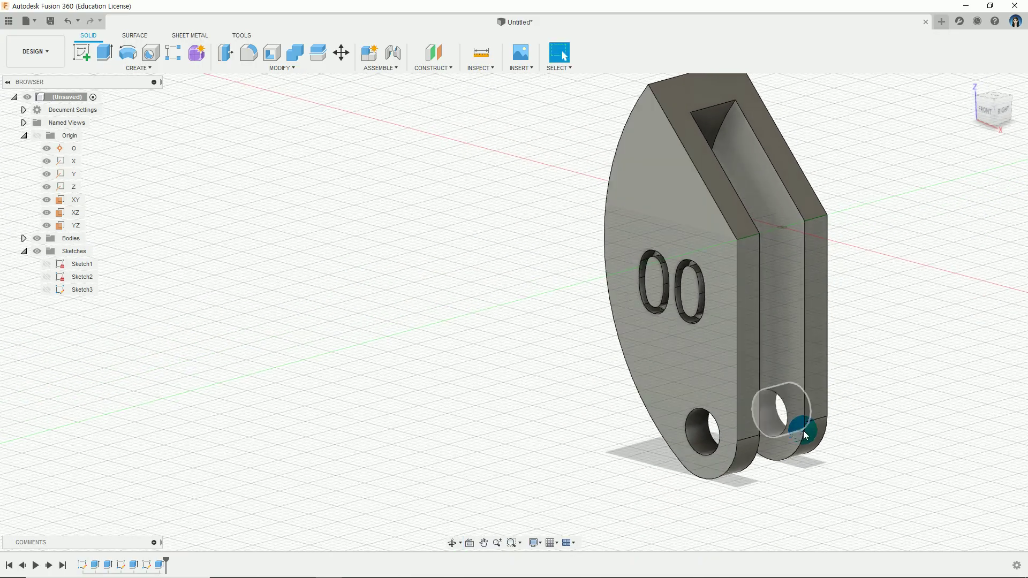
Switch to the PDF drawing and examine part 2's views and dimensions, briefly returning to the model in Fusion 360 in between.
{"action": "key", "text": "alt+Tab"}
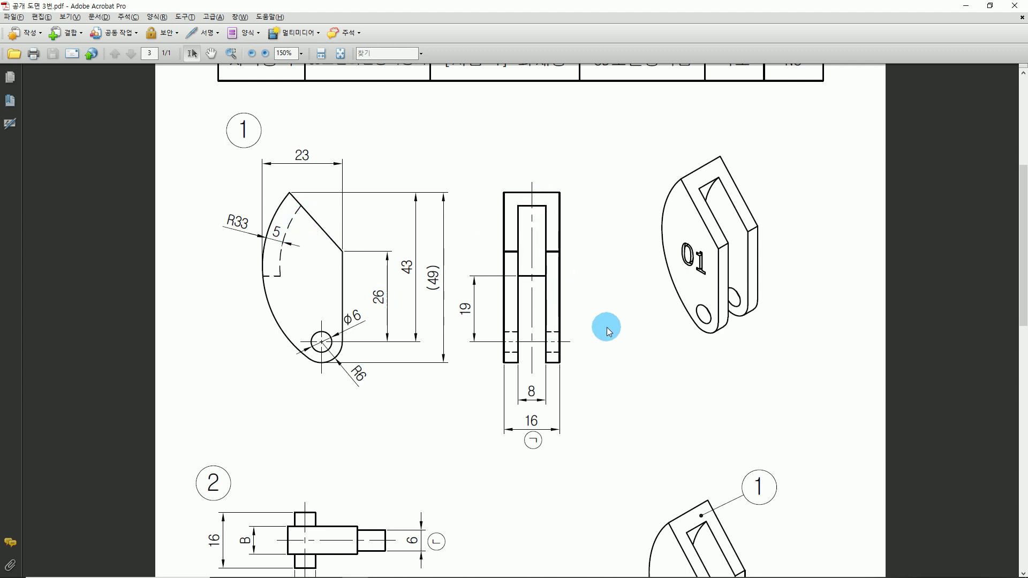
{"action": "scroll", "coordinate": [608, 332], "scroll_direction": "down", "scroll_amount": 10}
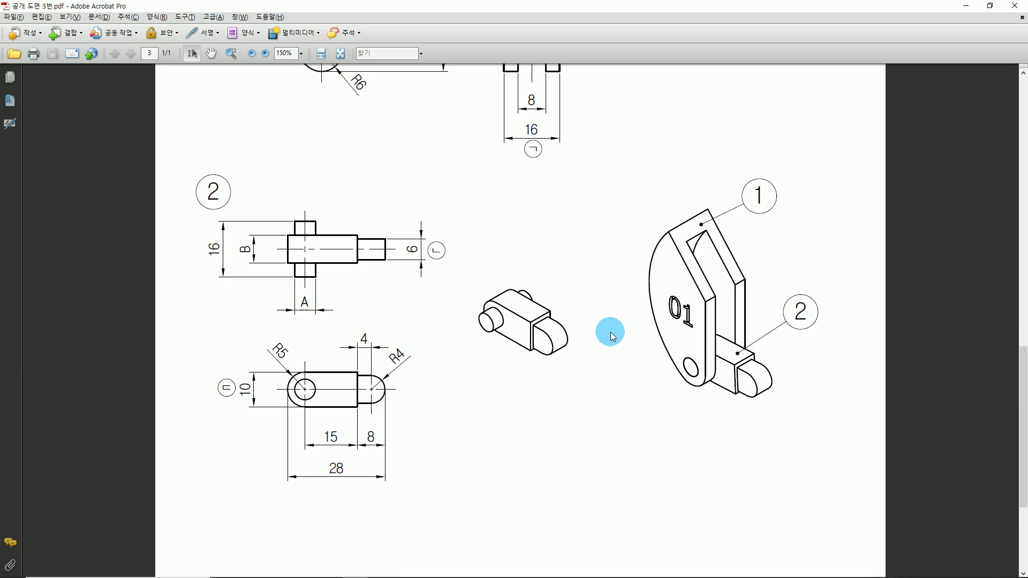
{"action": "key", "text": "alt+Tab"}
{"action": "middle_click_drag", "start_coordinate": [527, 333], "coordinate": [364, 341]}
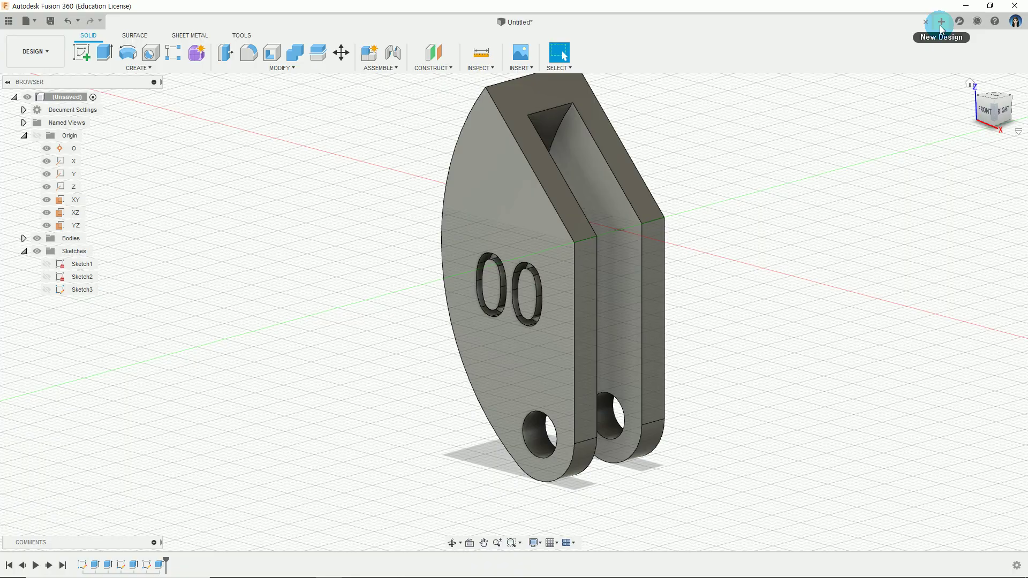
{"action": "key", "text": "alt+Tab"}
{"action": "scroll", "coordinate": [427, 357], "scroll_direction": "down", "scroll_amount": 1}
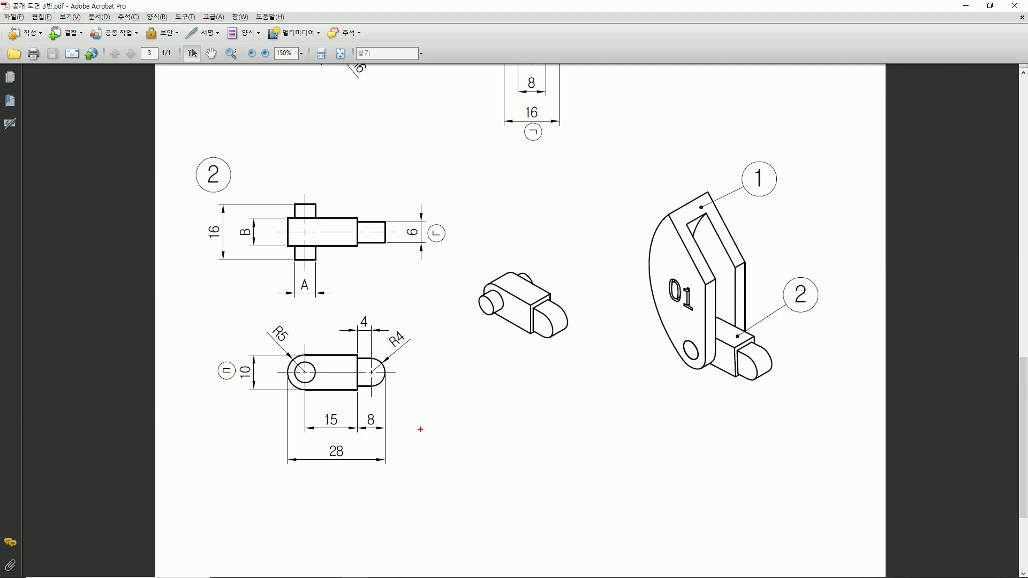
Switch from the part 2 drawing to Fusion 360 and create a new sketch on the XZ origin plane.
{"action": "left_click_drag", "start_coordinate": [242, 338], "coordinate": [404, 444]}
{"action": "left_click_drag", "start_coordinate": [464, 406], "coordinate": [468, 426]}
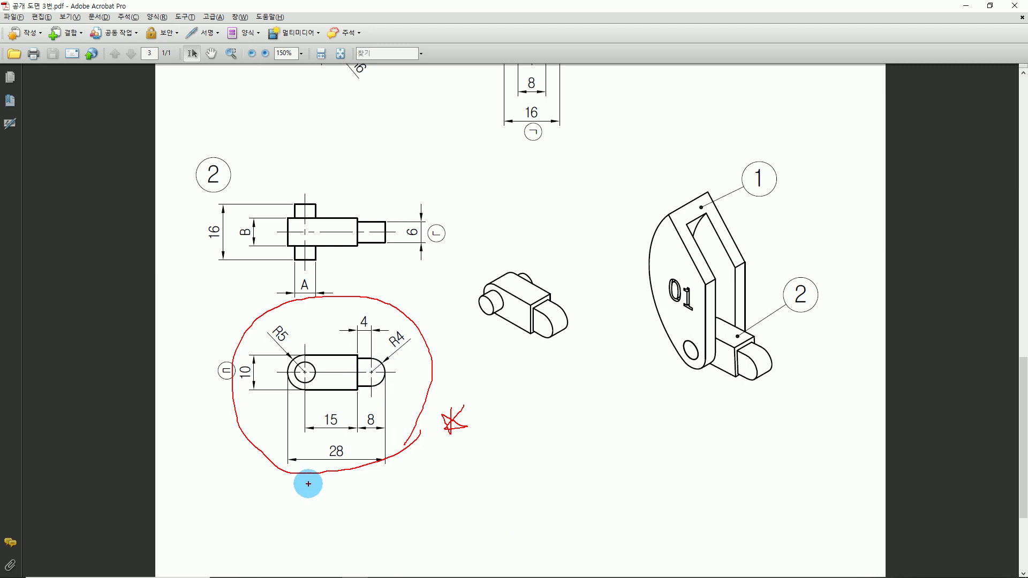
{"action": "key", "text": "alt+Tab"}
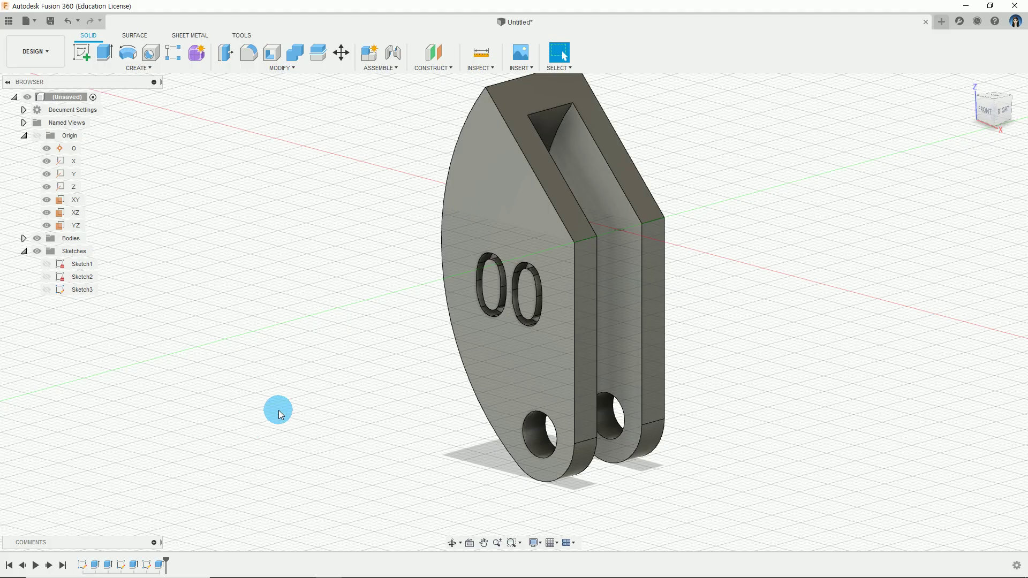
{"action": "left_click", "coordinate": [75, 212]}
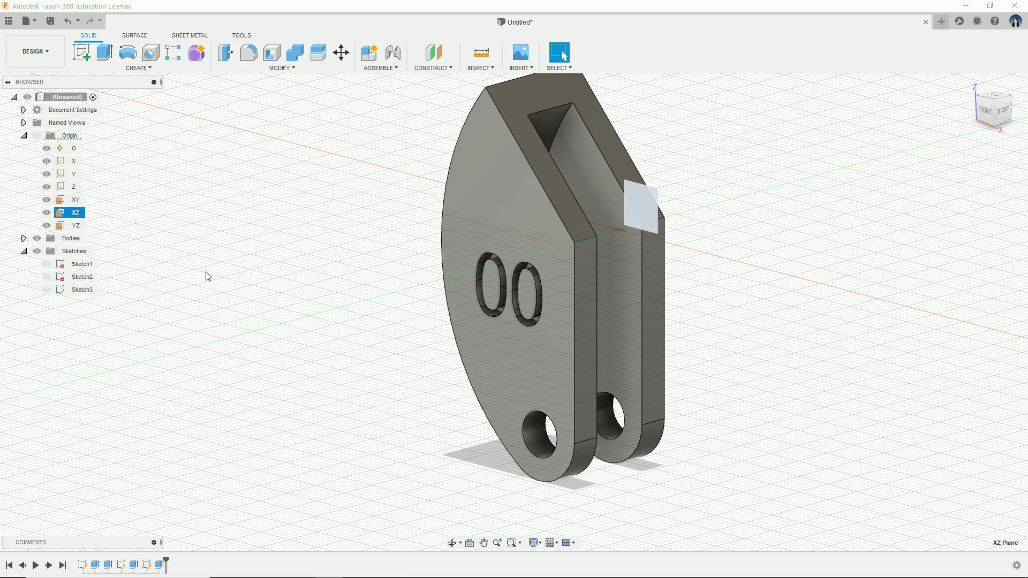
{"action": "middle_click_drag", "start_coordinate": [204, 273], "coordinate": [645, 239], "text": "shift"}
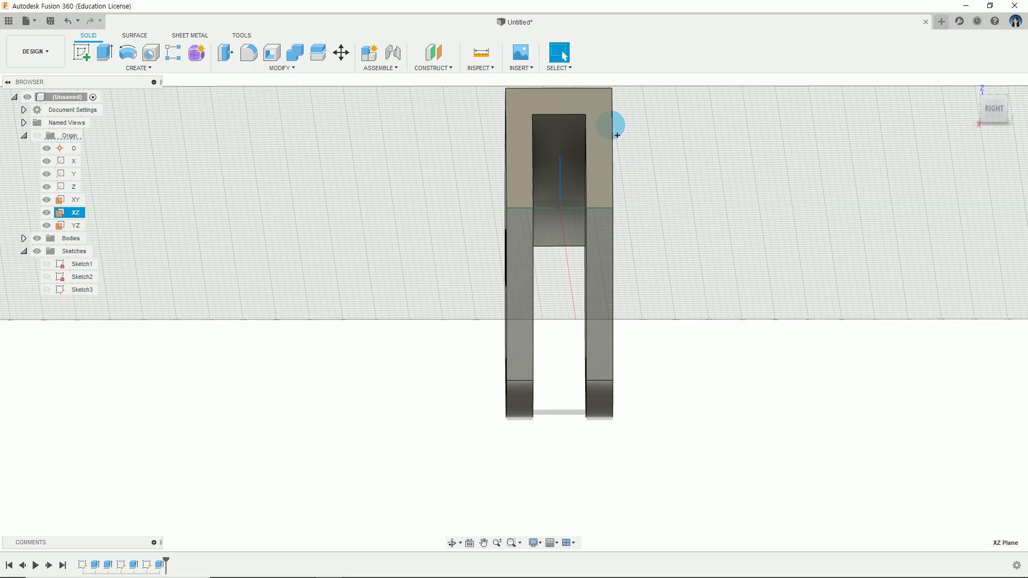
{"action": "left_click_drag", "start_coordinate": [558, 69], "coordinate": [562, 471]}
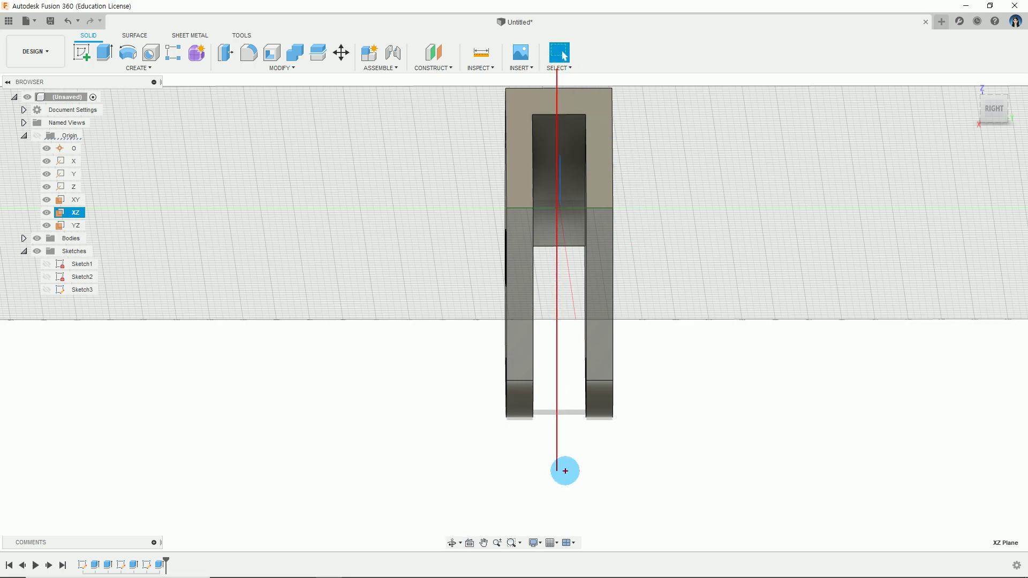
{"action": "middle_click_drag", "start_coordinate": [584, 162], "coordinate": [540, 137], "text": "shift"}
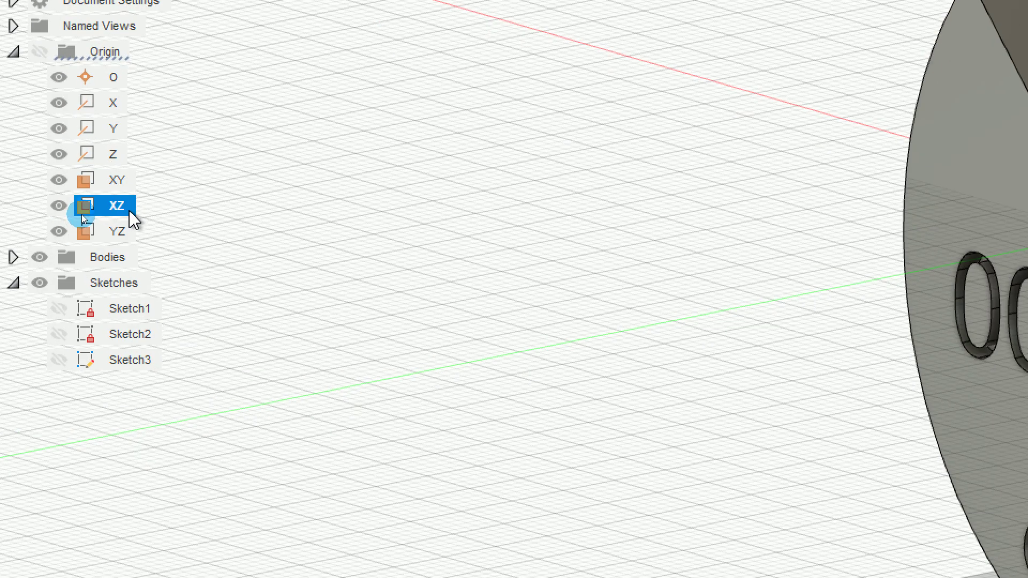
{"action": "right_click", "coordinate": [82, 216]}
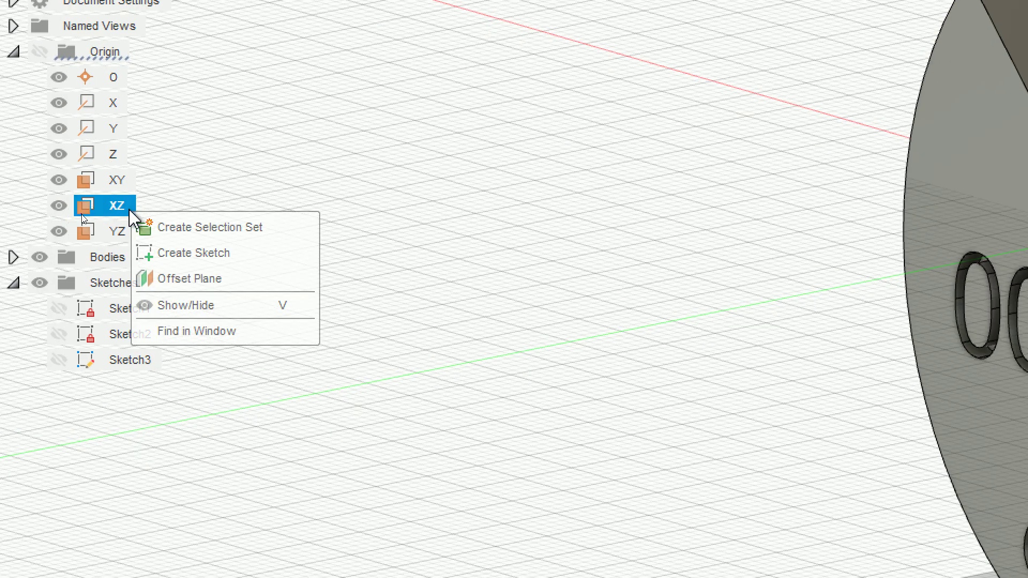
{"action": "left_click", "coordinate": [207, 254]}
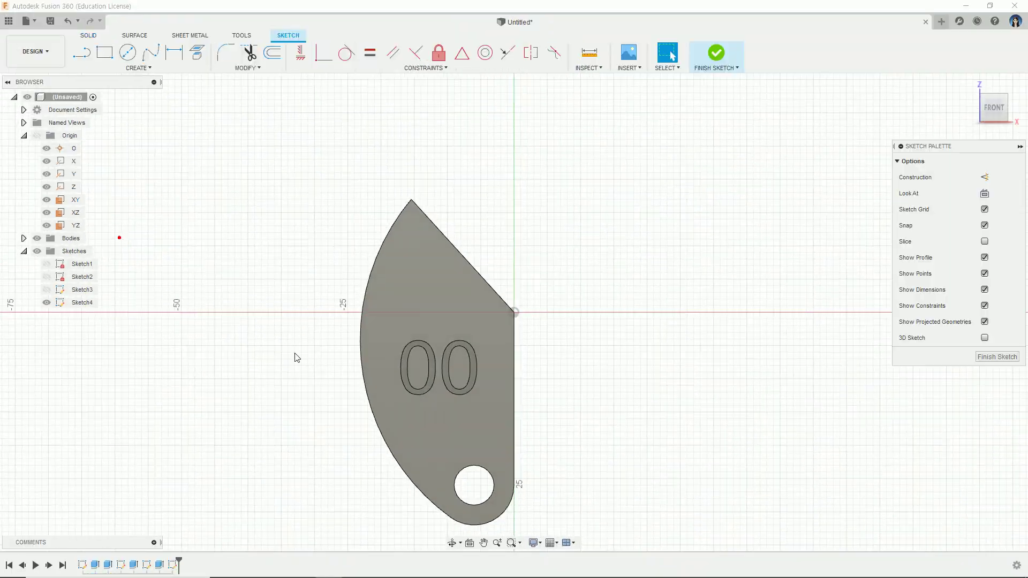
{"action": "mouse_move", "coordinate": [297, 358]}
{"action": "middle_mouse_down"}
{"action": "mouse_move", "coordinate": [356, 260]}
{"action": "mouse_move", "coordinate": [335, 197]}
{"action": "middle_mouse_up"}
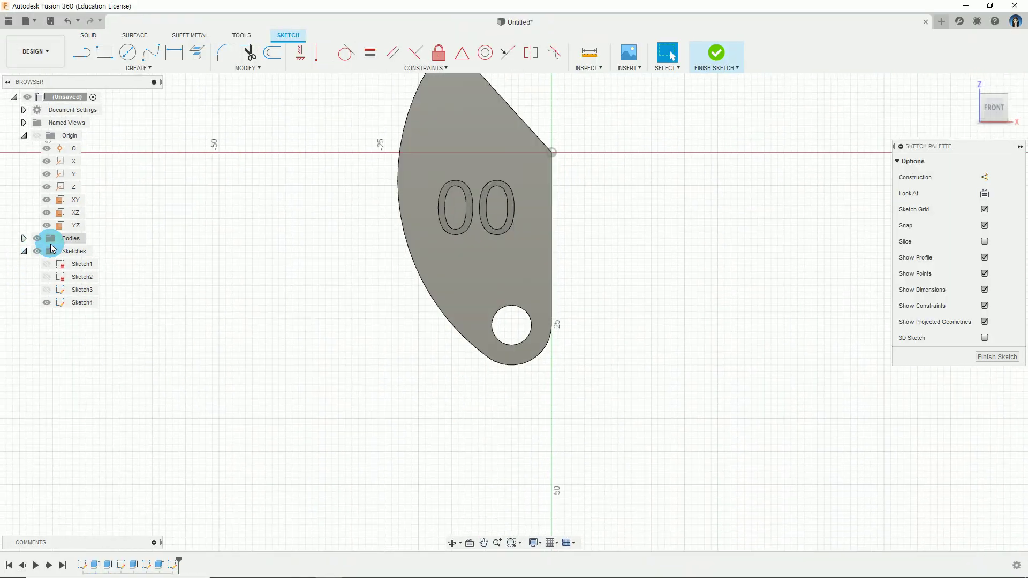
Switch to the PDF drawing and examine how part 2's pin circle relates to dimension A in the other view.
{"action": "key", "text": "alt+Tab"}
{"action": "scroll", "coordinate": [275, 399], "scroll_direction": "up", "scroll_amount": 1, "text": "ctrl"}
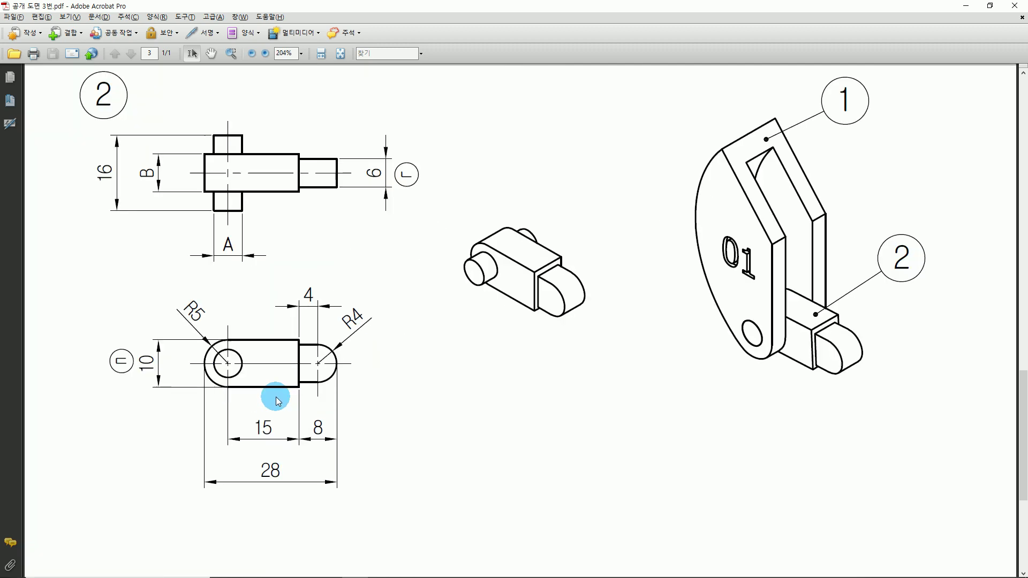
{"action": "scroll", "coordinate": [275, 397], "scroll_direction": "up", "scroll_amount": 1, "text": "ctrl"}
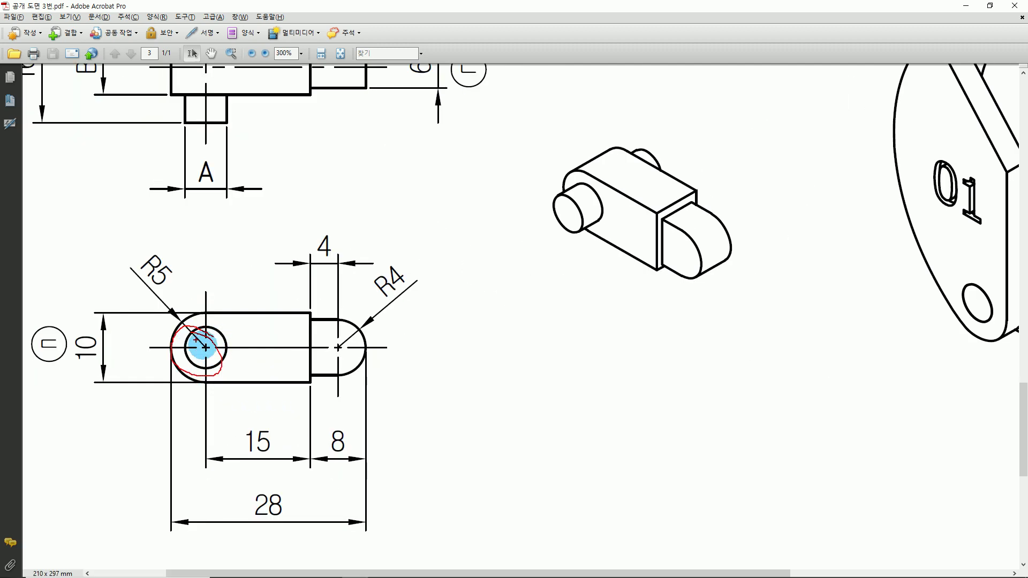
{"action": "scroll", "coordinate": [522, 332], "scroll_direction": "down", "scroll_amount": 2, "text": "ctrl"}
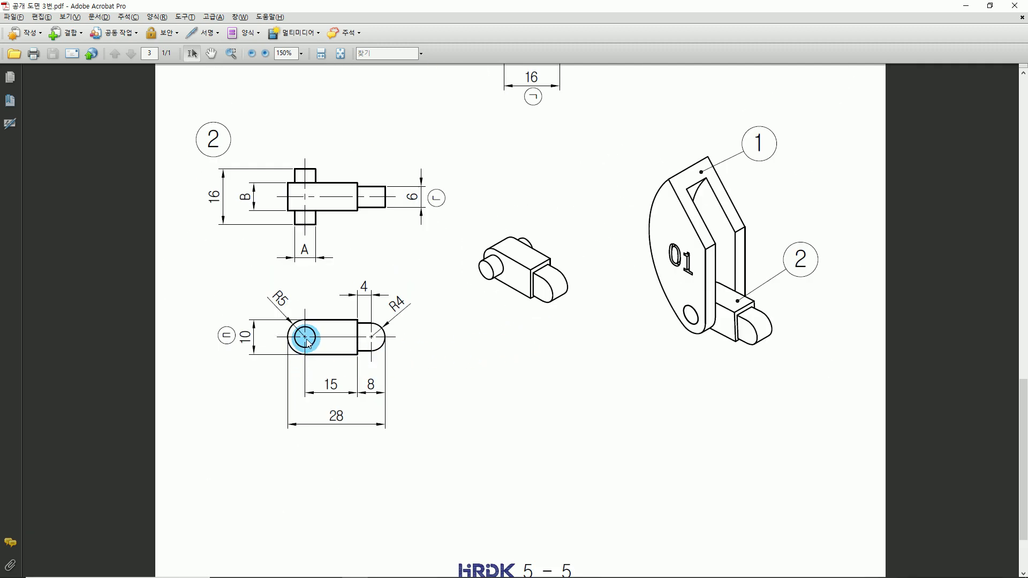
{"action": "left_click_drag", "start_coordinate": [295, 338], "coordinate": [290, 238]}
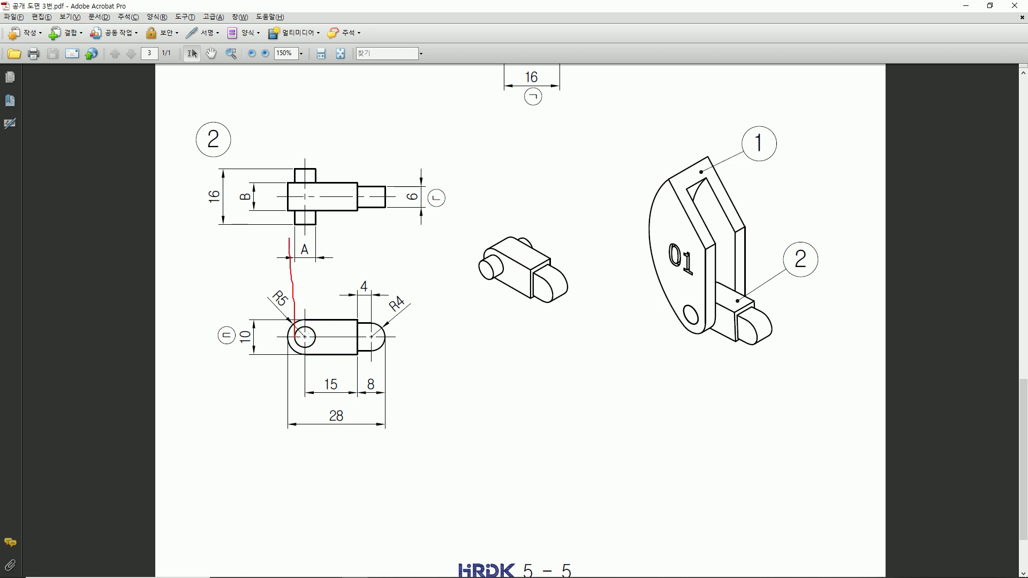
{"action": "key", "text": "Escape"}
{"action": "key", "text": "ctrl+2"}
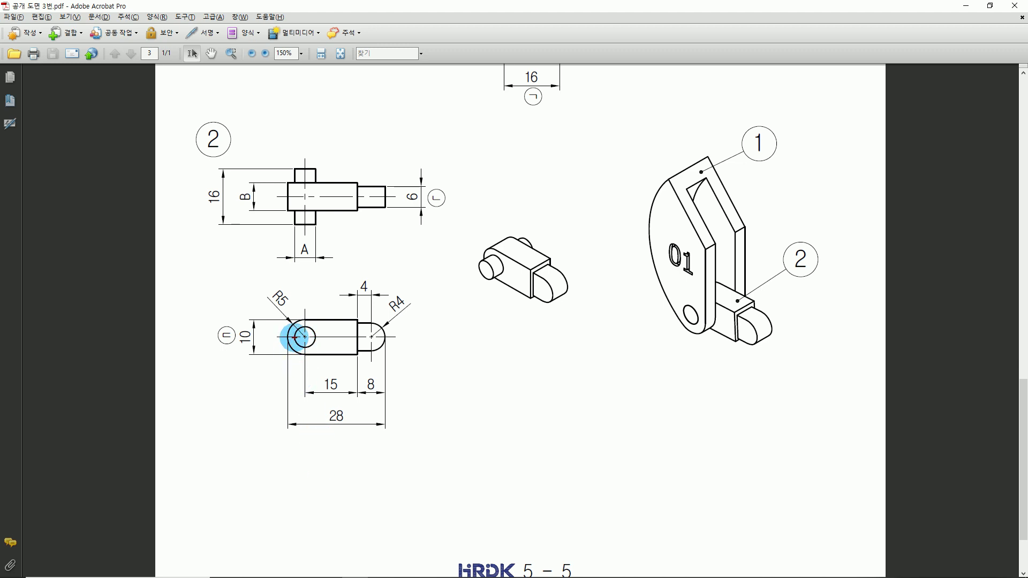
{"action": "left_click_drag", "start_coordinate": [296, 337], "coordinate": [294, 252]}
{"action": "left_click_drag", "start_coordinate": [295, 338], "coordinate": [294, 224]}
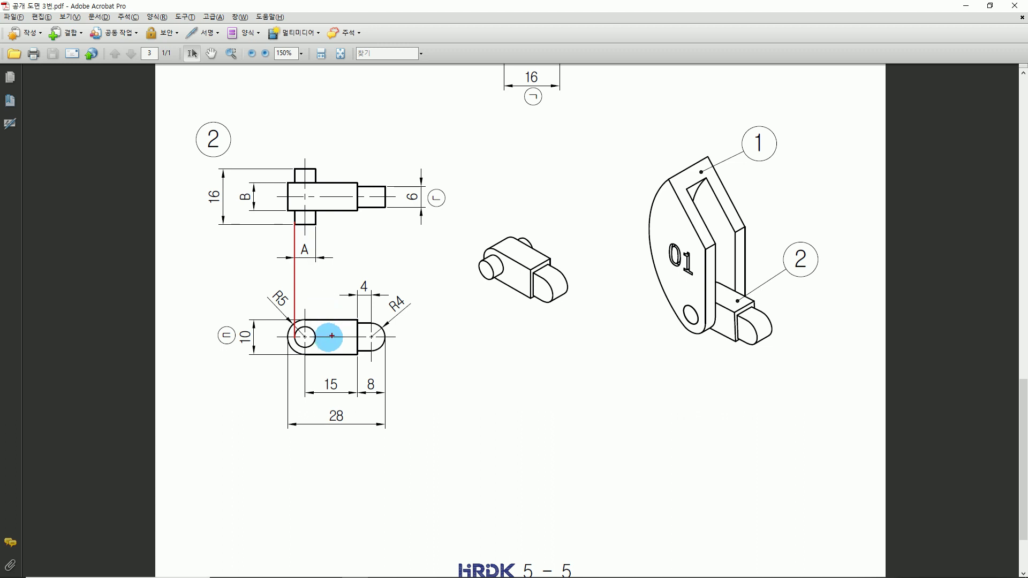
{"action": "left_click_drag", "start_coordinate": [315, 333], "coordinate": [315, 250]}
{"action": "left_click_drag", "start_coordinate": [315, 337], "coordinate": [315, 224]}
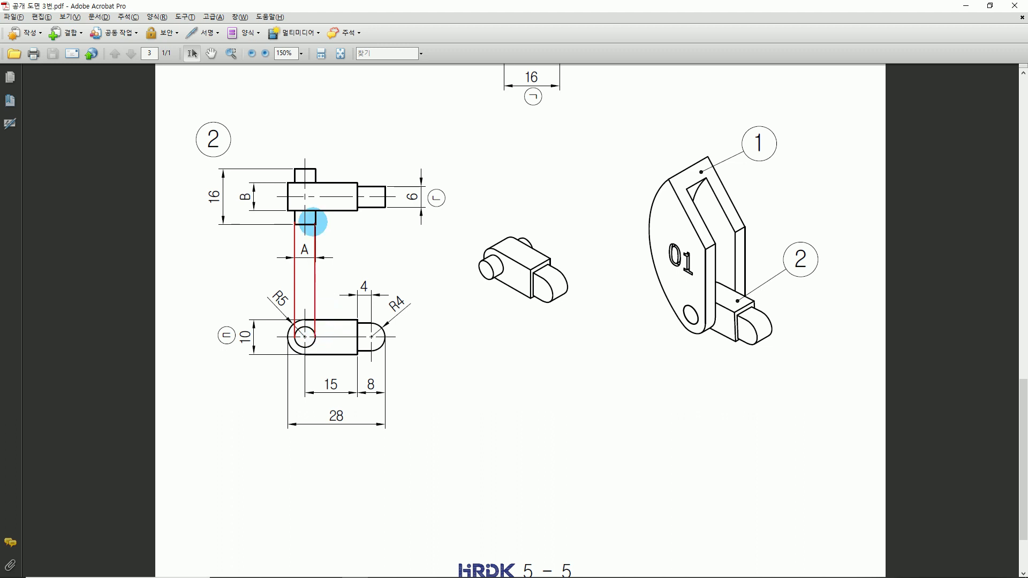
{"action": "left_click_drag", "start_coordinate": [318, 261], "coordinate": [273, 266]}
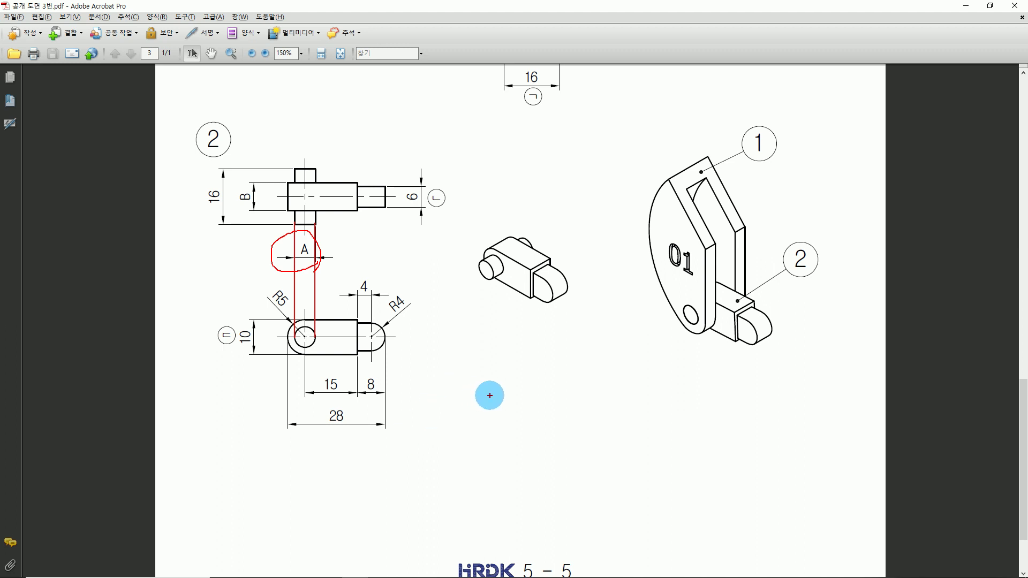
{"action": "left_click_drag", "start_coordinate": [507, 363], "coordinate": [508, 393]}
{"action": "mouse_move", "coordinate": [514, 383]}
{"action": "left_mouse_down"}
{"action": "mouse_move", "coordinate": [516, 395]}
{"action": "mouse_move", "coordinate": [590, 398]}
{"action": "left_mouse_up"}
{"action": "left_click_drag", "start_coordinate": [510, 416], "coordinate": [590, 416]}
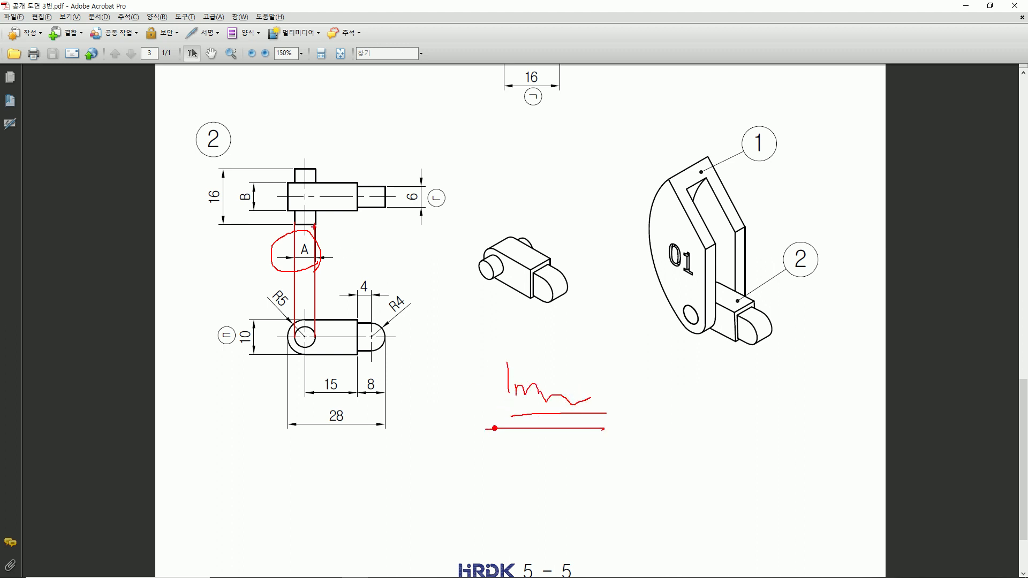
{"action": "key", "text": "Escape"}
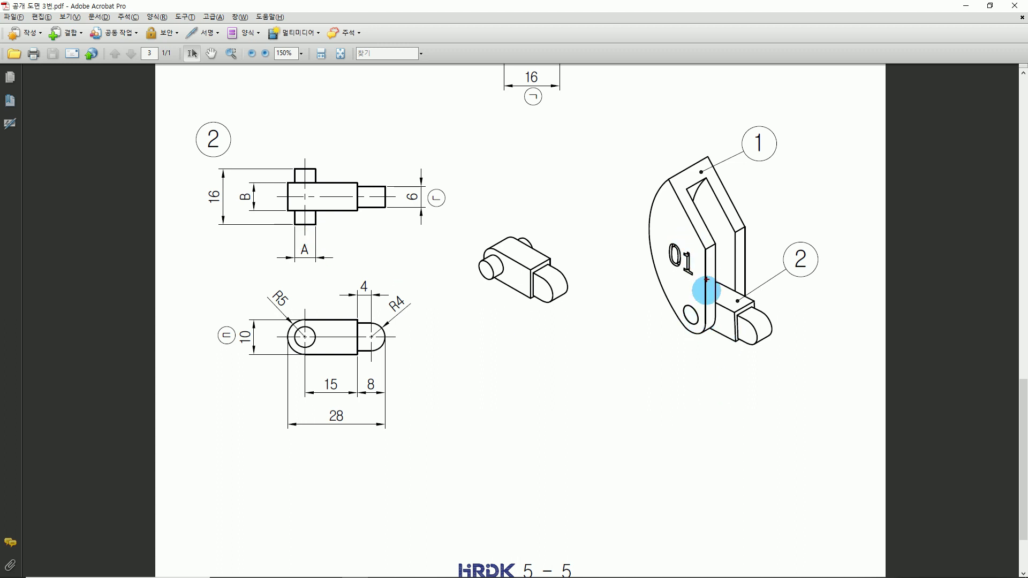
Examine the mating hole's diameter on part 1's drawing to work out dimension A with a 1 mm clearance.
{"action": "left_click_drag", "start_coordinate": [687, 335], "coordinate": [702, 340]}
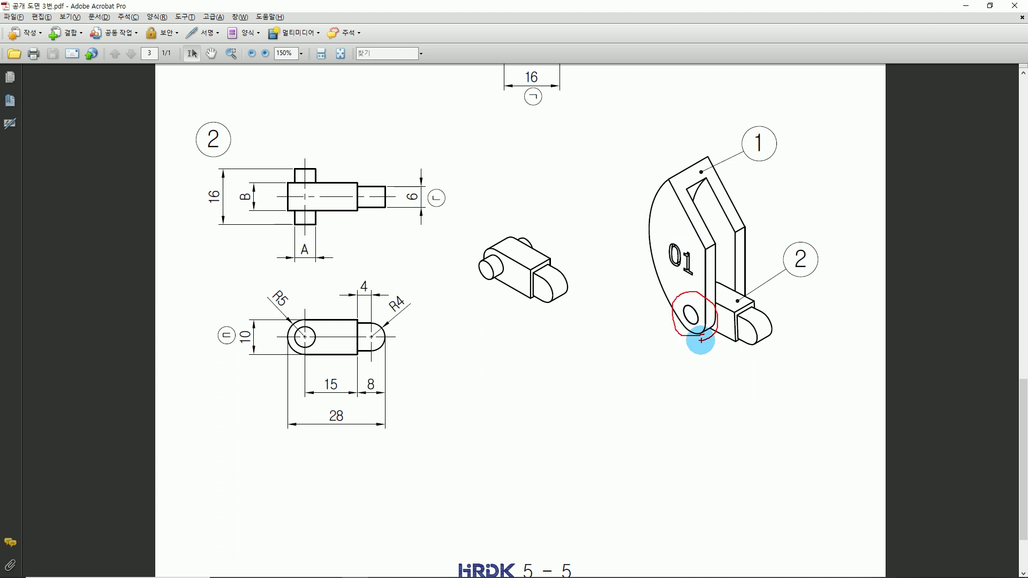
{"action": "scroll", "coordinate": [375, 271], "scroll_direction": "up", "scroll_amount": 8}
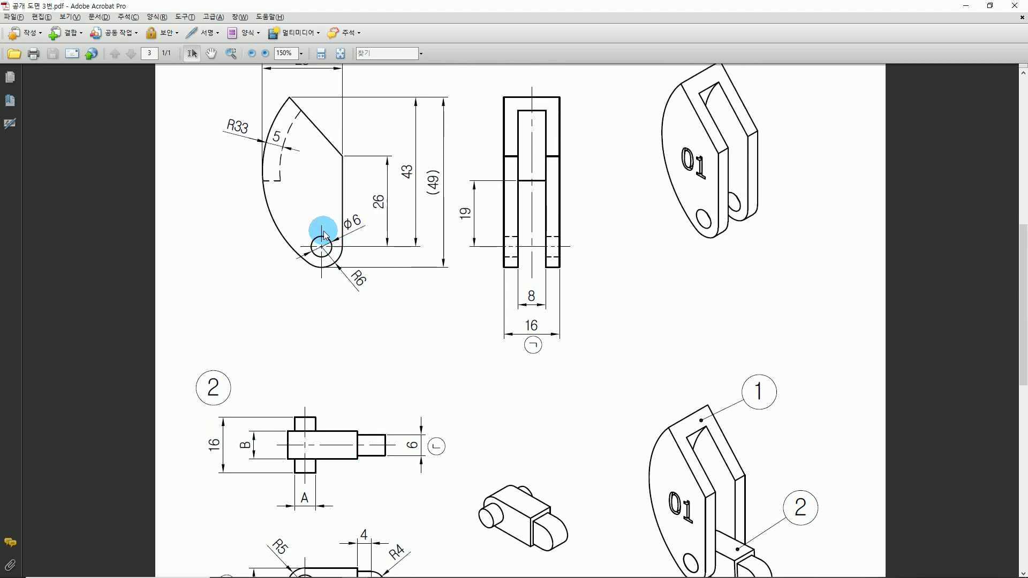
{"action": "mouse_move", "coordinate": [320, 234]}
{"action": "left_mouse_down"}
{"action": "mouse_move", "coordinate": [313, 241]}
{"action": "mouse_move", "coordinate": [370, 230]}
{"action": "left_mouse_up"}
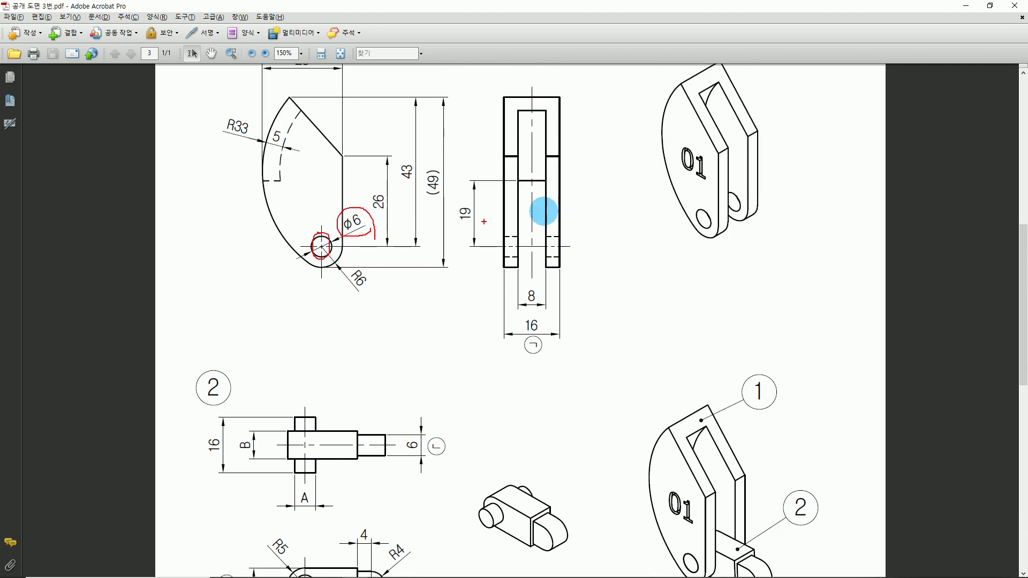
{"action": "left_click_drag", "start_coordinate": [702, 224], "coordinate": [711, 212]}
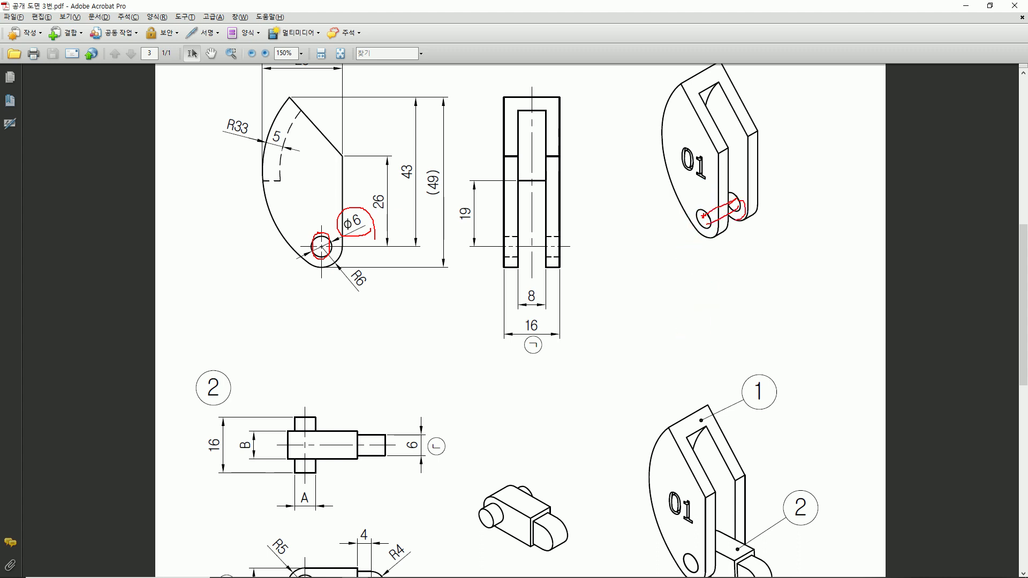
{"action": "mouse_move", "coordinate": [679, 282]}
{"action": "left_mouse_down"}
{"action": "mouse_move", "coordinate": [694, 293]}
{"action": "mouse_move", "coordinate": [665, 290]}
{"action": "left_mouse_up"}
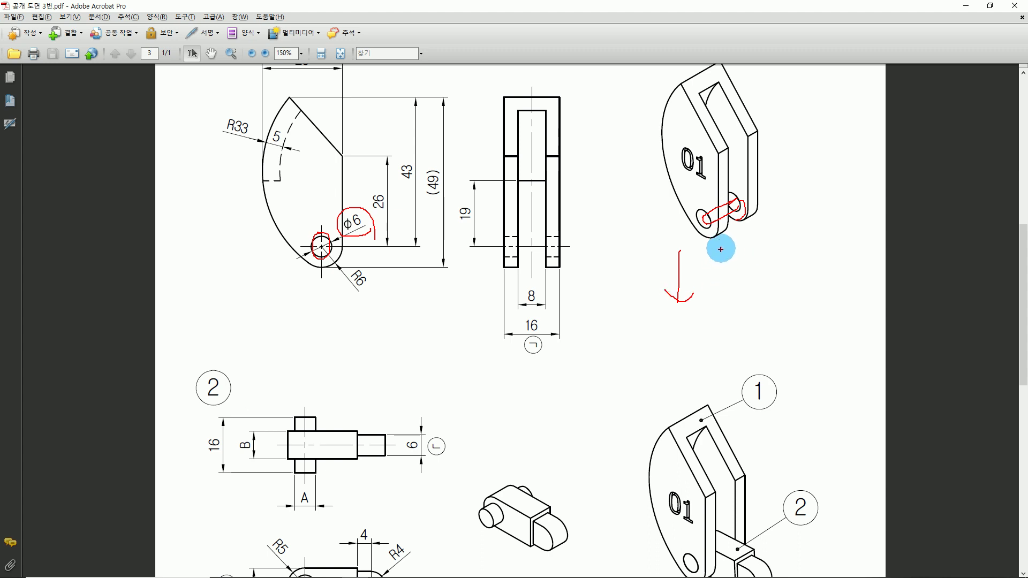
{"action": "left_click_drag", "start_coordinate": [724, 244], "coordinate": [728, 285]}
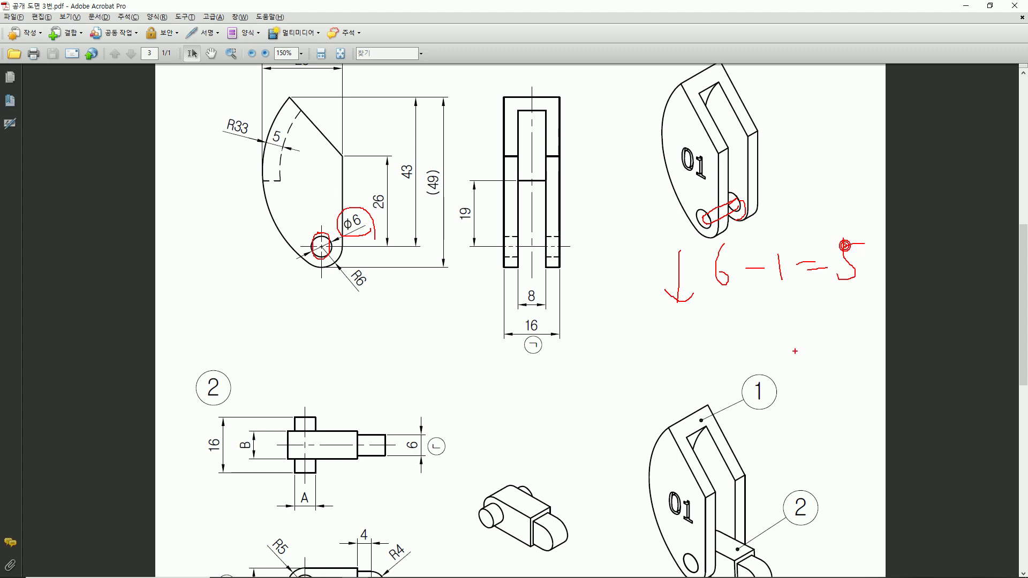
{"action": "left_click_drag", "start_coordinate": [317, 491], "coordinate": [367, 479]}
{"action": "key", "text": "Escape"}
{"action": "scroll", "coordinate": [327, 278], "scroll_direction": "down", "scroll_amount": 5}
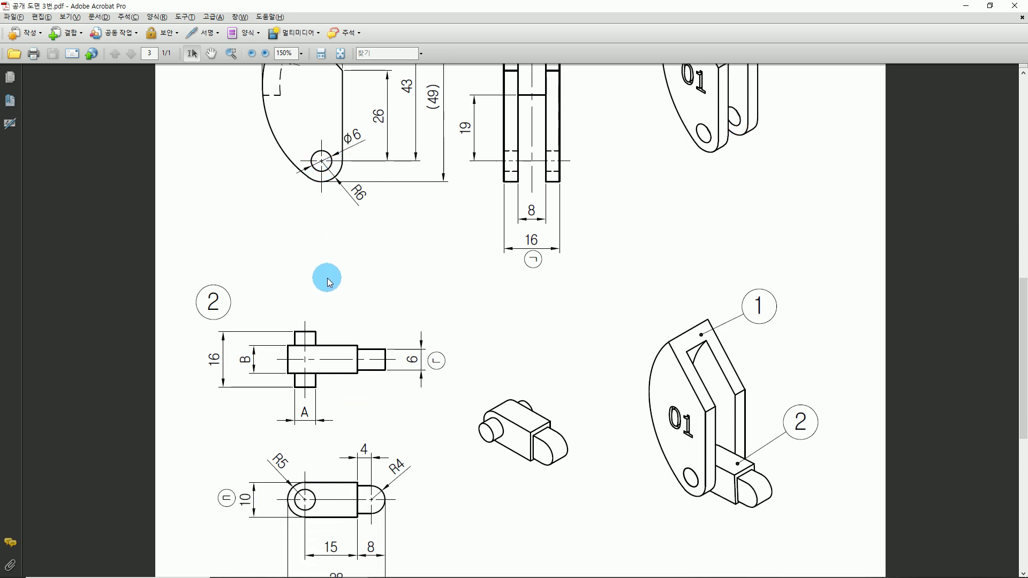
Switch back to Fusion 360 and sketch a center circle about 5.4 mm in diameter, placed off-centre inside part 1's lower hole.
{"action": "left_click", "coordinate": [229, 262]}
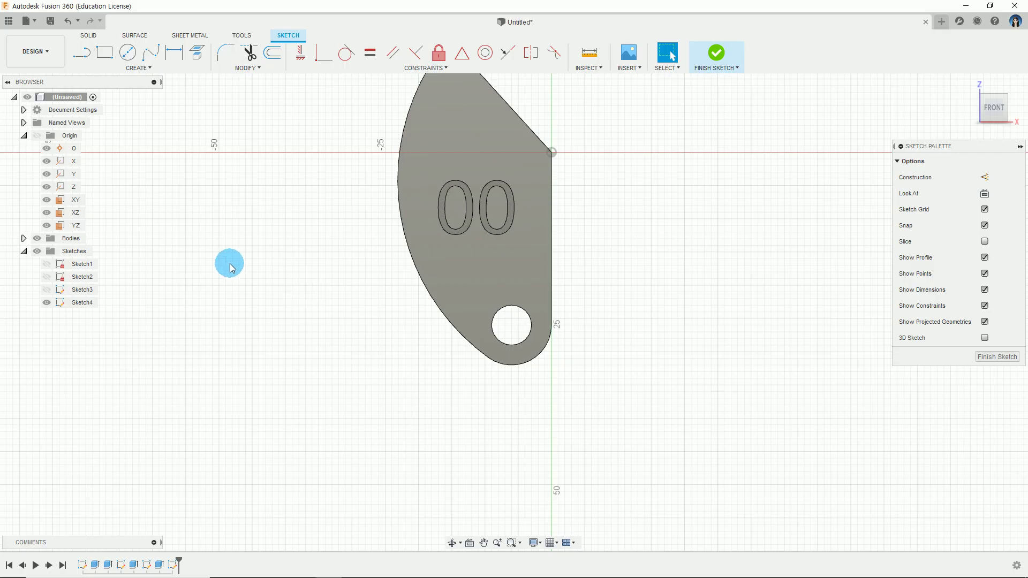
{"action": "left_click", "coordinate": [128, 53]}
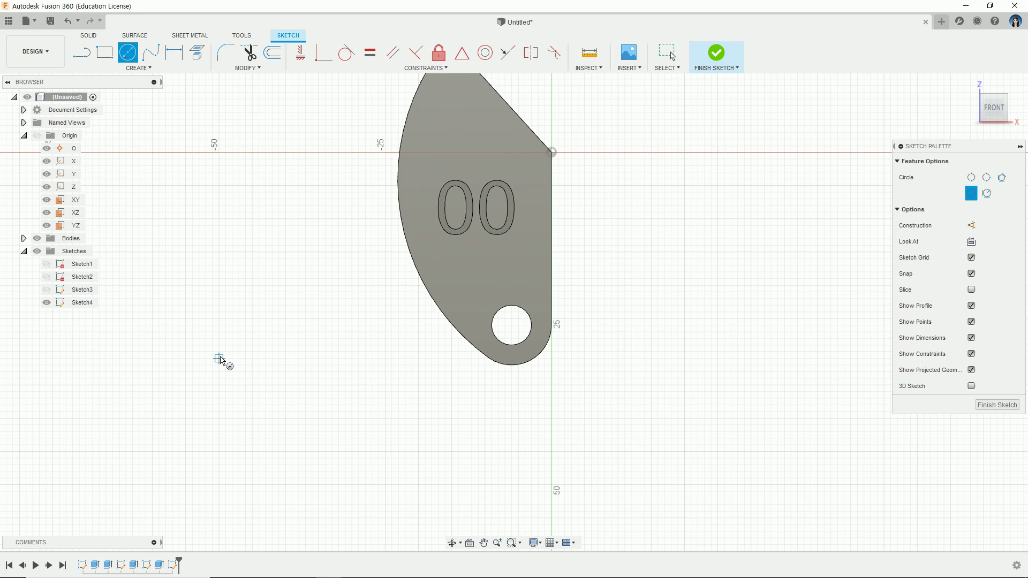
{"action": "scroll", "coordinate": [220, 358], "scroll_direction": "up", "scroll_amount": 3}
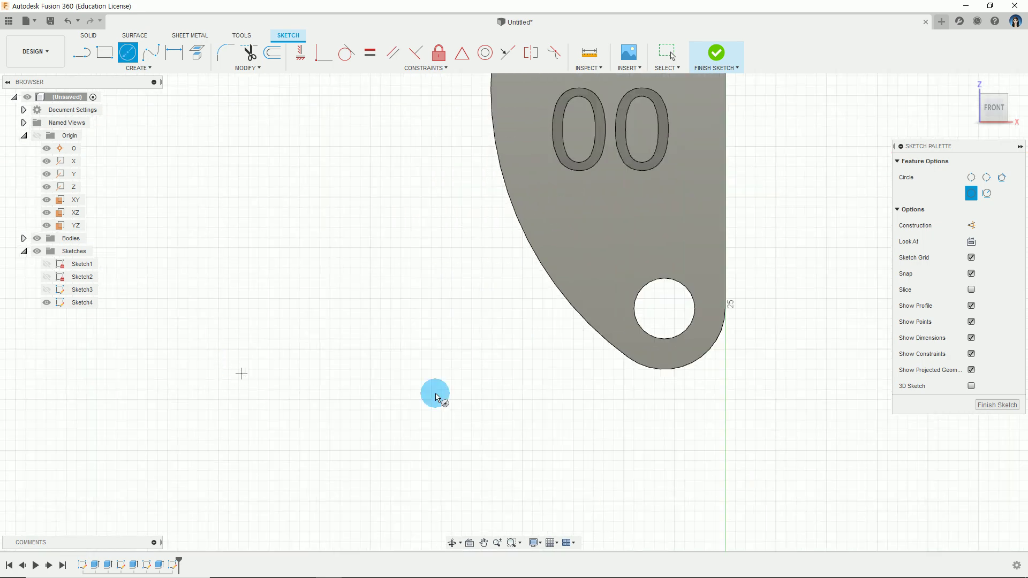
{"action": "middle_click_drag", "start_coordinate": [603, 382], "coordinate": [494, 389]}
{"action": "scroll", "coordinate": [555, 315], "scroll_direction": "up", "scroll_amount": 3}
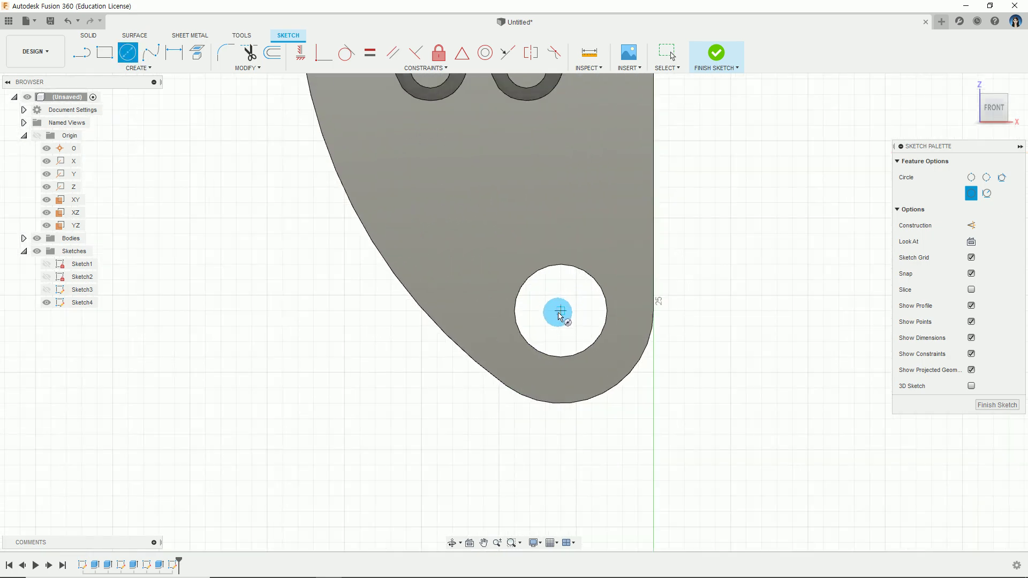
{"action": "scroll", "coordinate": [581, 310], "scroll_direction": "up", "scroll_amount": 1}
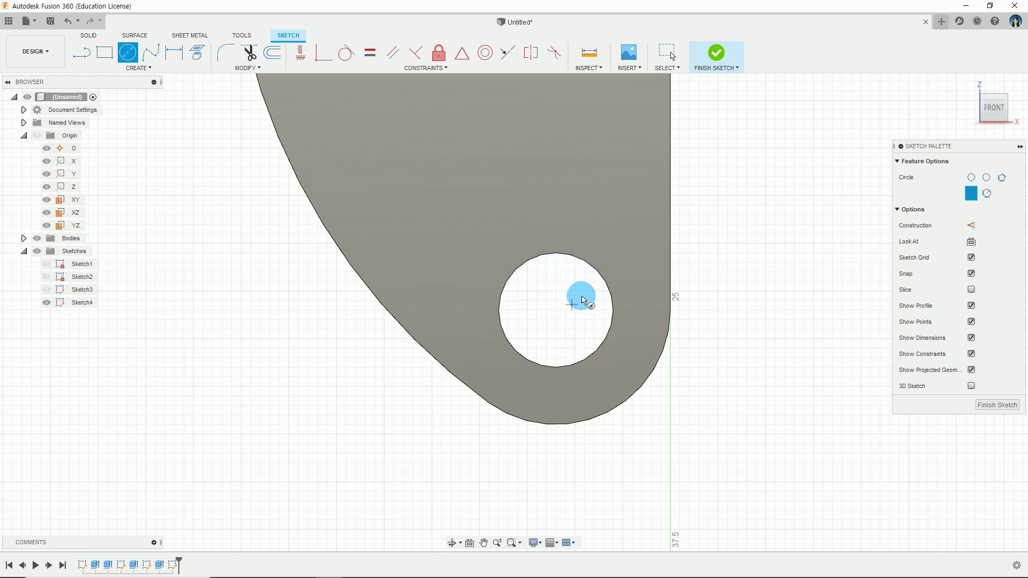
{"action": "left_click", "coordinate": [537, 282]}
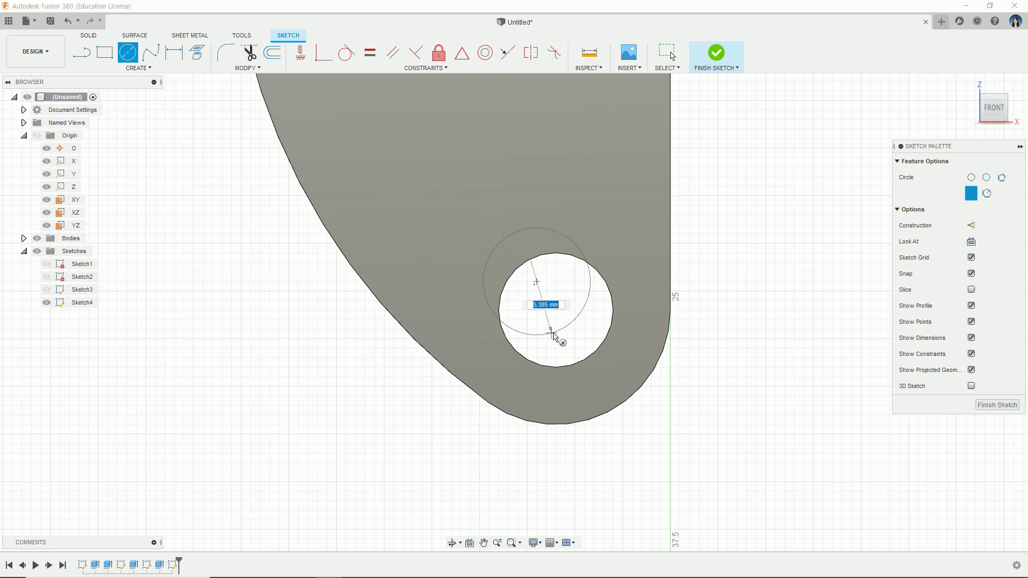
Apply a concentric constraint between the new circle and the edge of part 1's hole.
{"action": "left_click", "coordinate": [485, 53]}
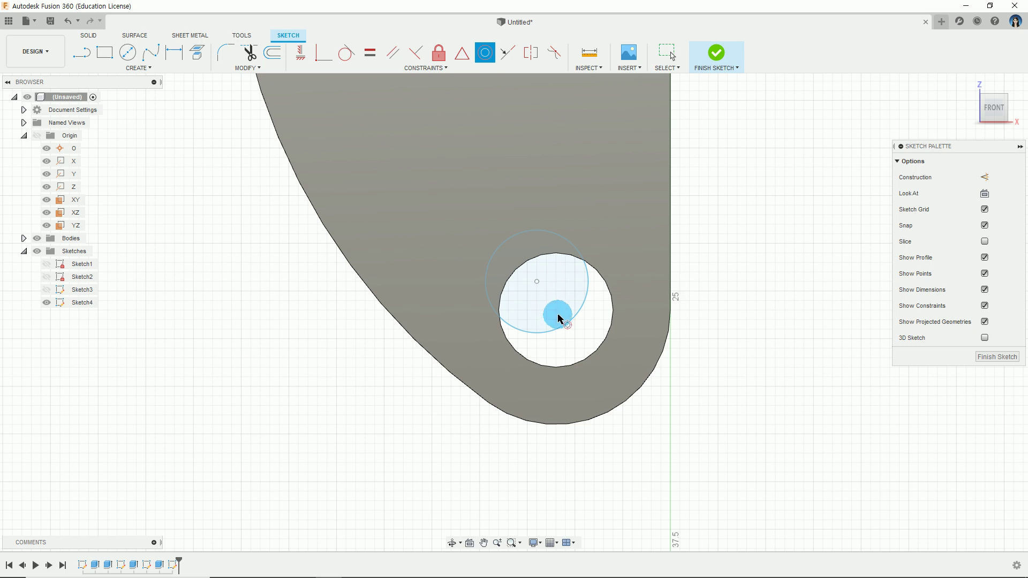
{"action": "left_click", "coordinate": [576, 318]}
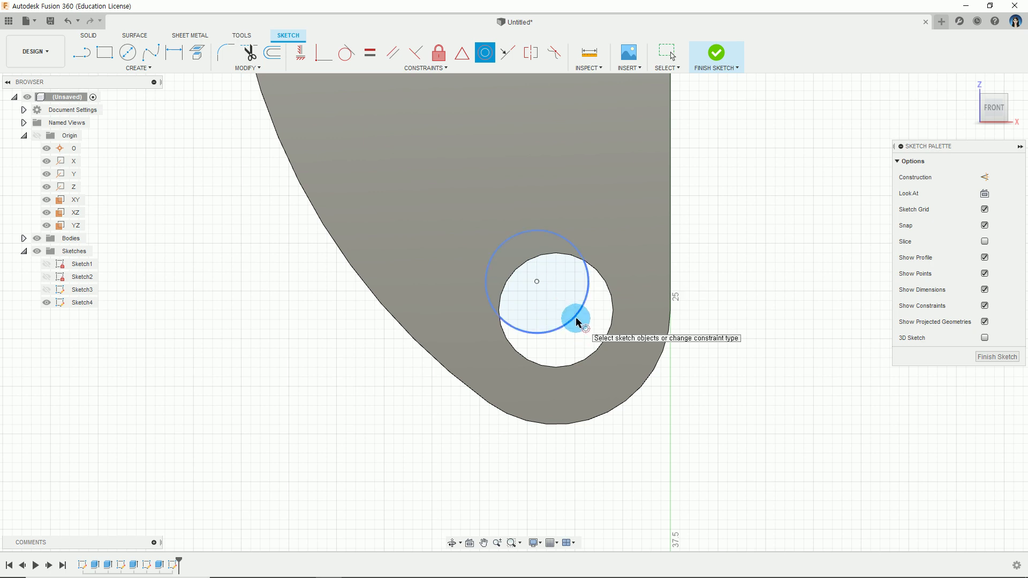
{"action": "left_click", "coordinate": [596, 354]}
{"action": "left_click", "coordinate": [719, 435]}
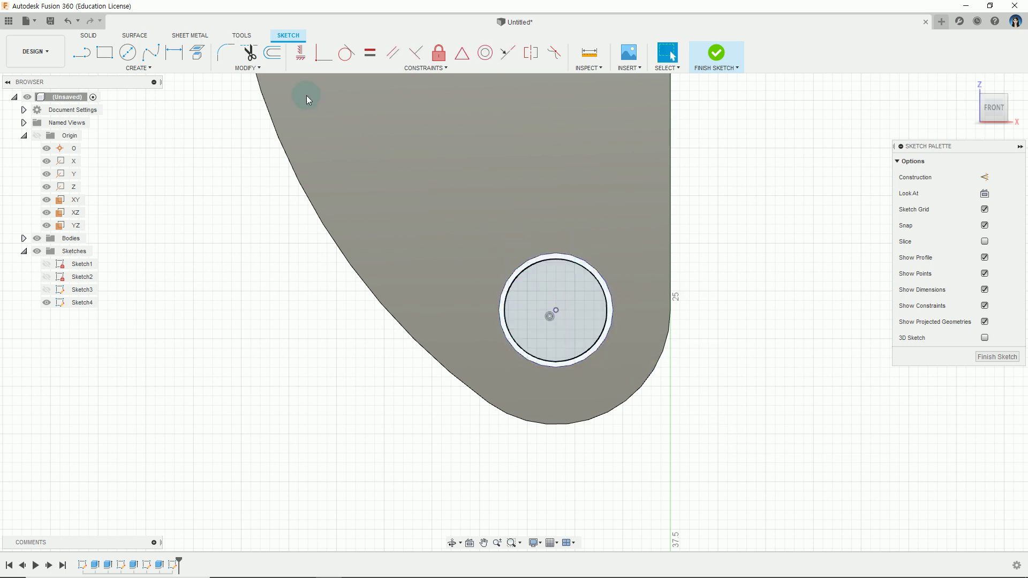
Set the diameter of the circle inside part 1's lower hole to 5 mm.
{"action": "left_click", "coordinate": [170, 54]}
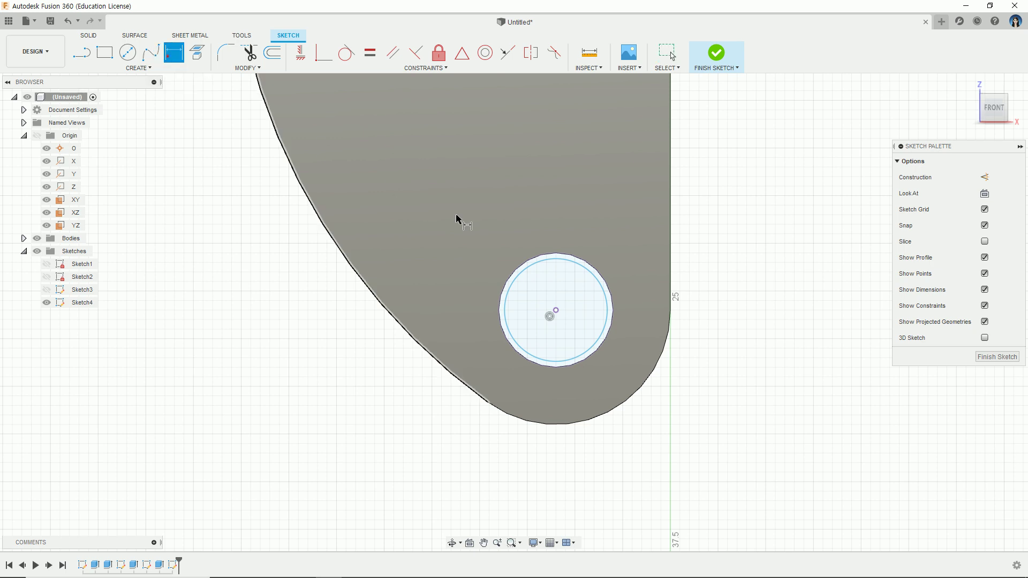
{"action": "left_click", "coordinate": [591, 275]}
{"action": "left_click", "coordinate": [696, 258]}
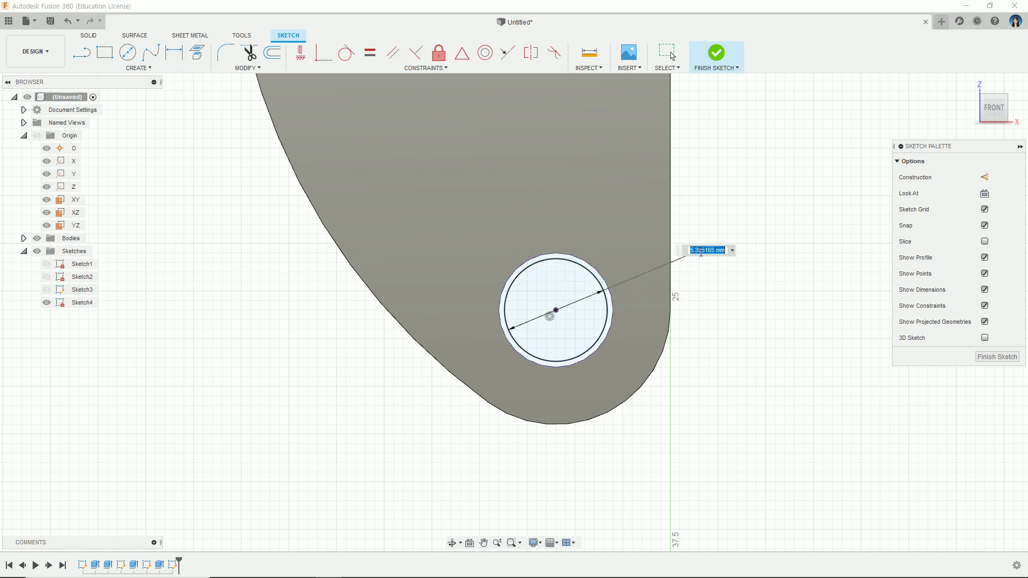
{"action": "type", "text": "5"}
{"action": "key", "text": "Return"}
{"action": "left_click", "coordinate": [748, 405]}
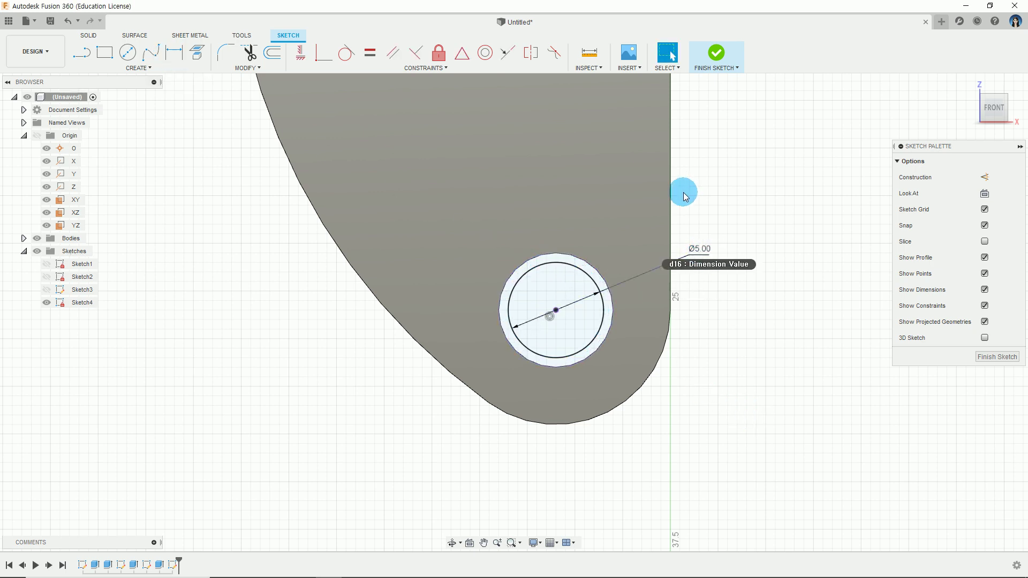
{"action": "scroll", "coordinate": [685, 191], "scroll_direction": "up", "scroll_amount": 1}
{"action": "left_click_drag", "start_coordinate": [499, 398], "coordinate": [626, 395]}
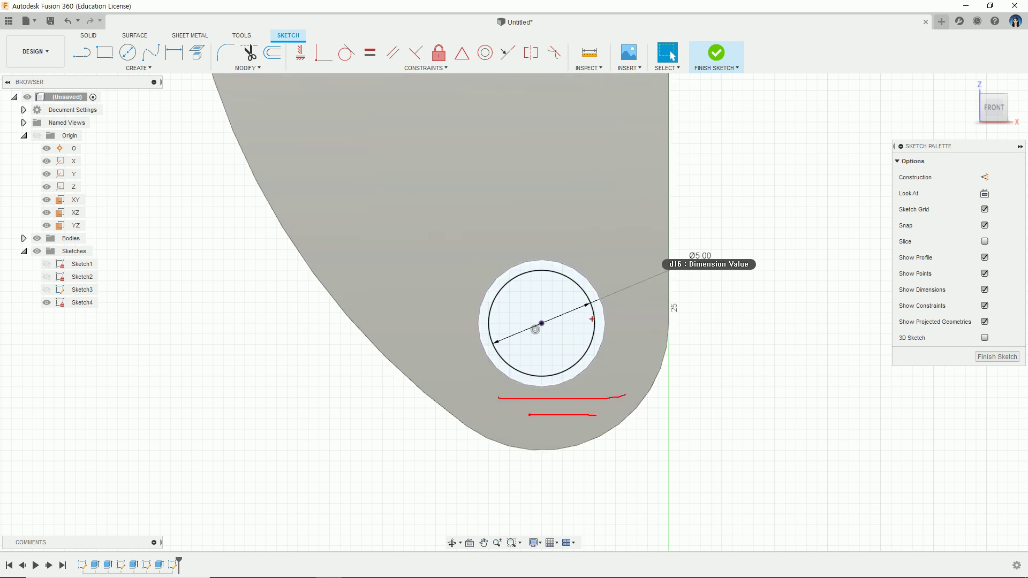
{"action": "left_click_drag", "start_coordinate": [594, 315], "coordinate": [606, 315]}
{"action": "key", "text": "Escape"}
{"action": "scroll", "coordinate": [652, 320], "scroll_direction": "down", "scroll_amount": 4}
Switch to the PDF drawing and examine part 2's side-view outline with its rounded ends and length dimensions.
{"action": "key", "text": "alt+Tab"}
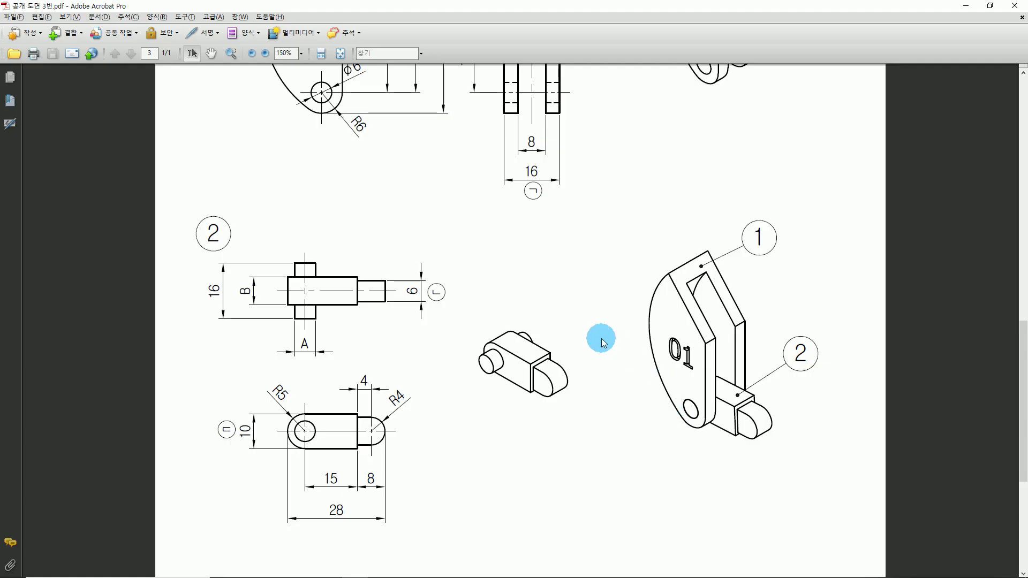
{"action": "key", "text": "ctrl+2"}
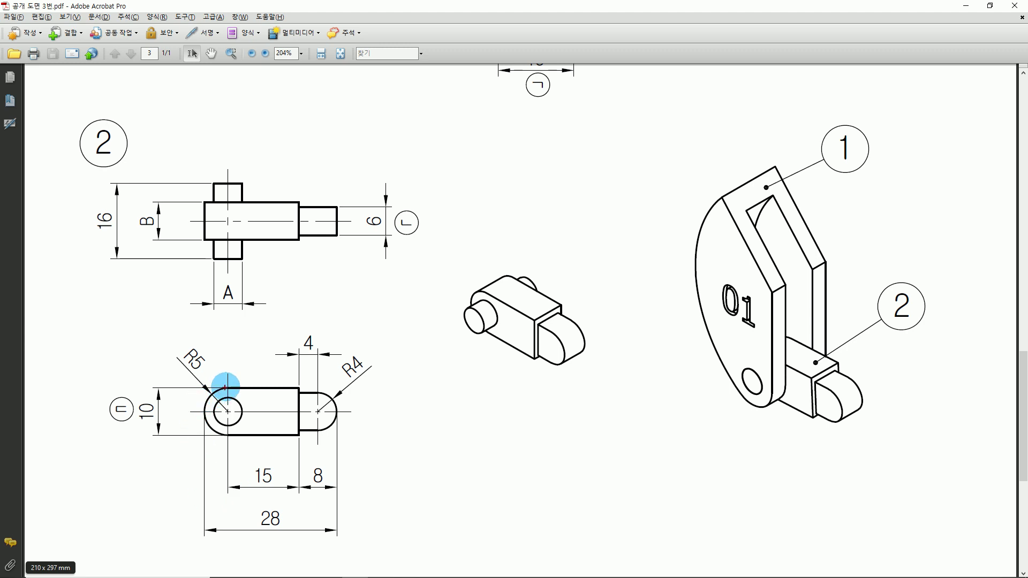
{"action": "left_click_drag", "start_coordinate": [211, 437], "coordinate": [227, 440]}
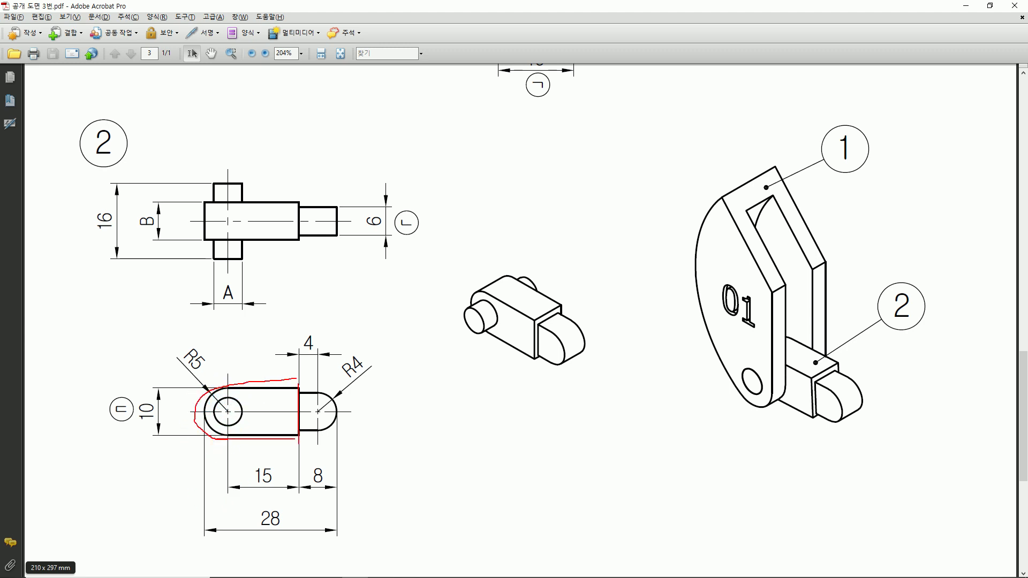
{"action": "left_click_drag", "start_coordinate": [298, 384], "coordinate": [299, 445]}
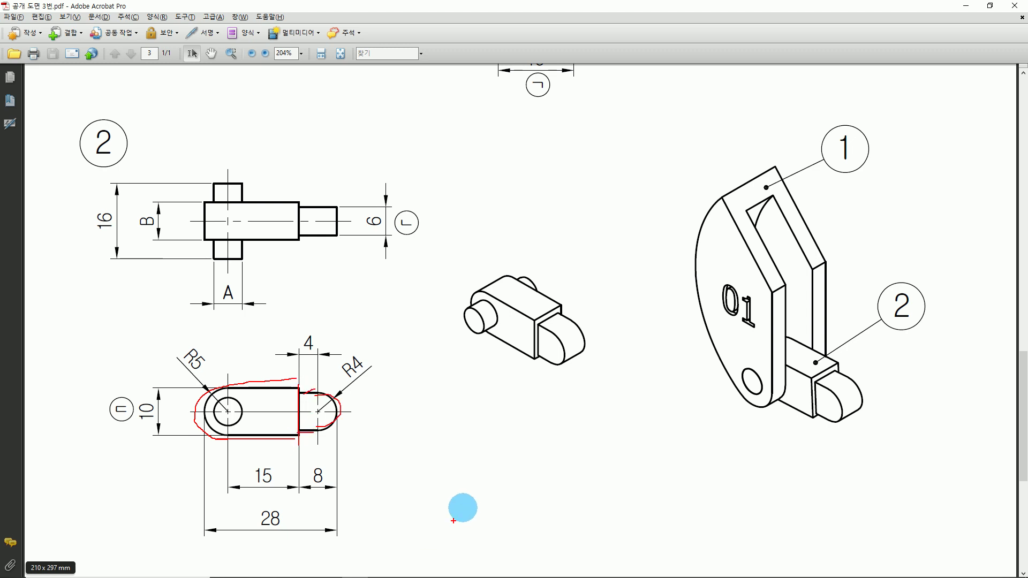
{"action": "key", "text": "Escape"}
{"action": "scroll", "coordinate": [301, 363], "scroll_direction": "down", "scroll_amount": 3, "text": "ctrl"}
{"action": "scroll", "coordinate": [288, 379], "scroll_direction": "up", "scroll_amount": 1, "text": "ctrl"}
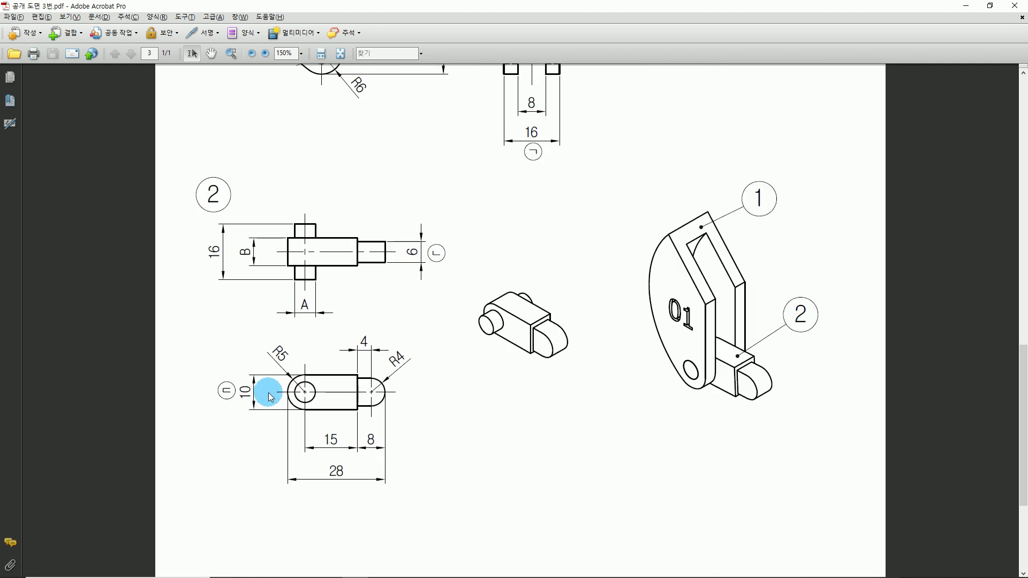
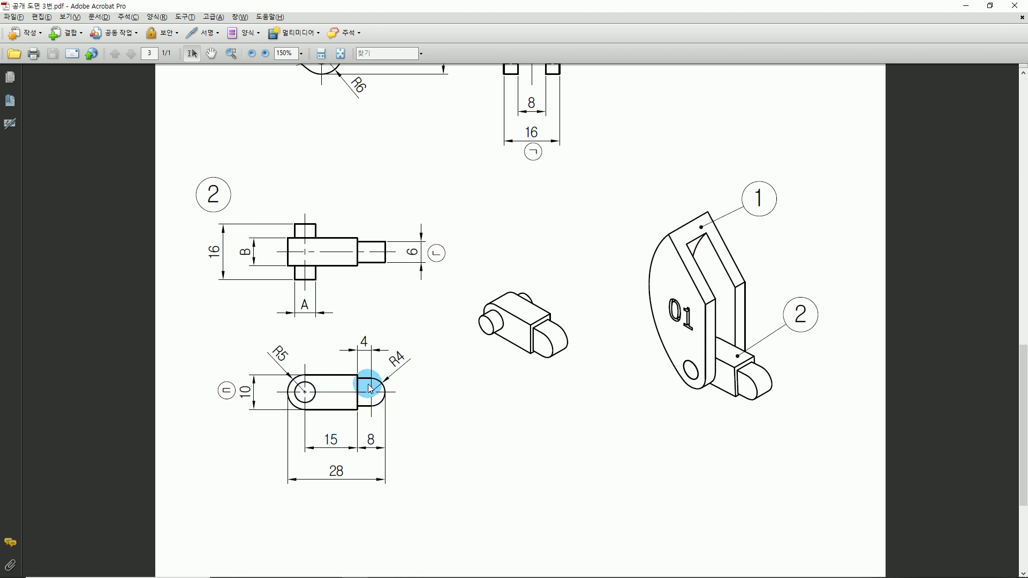
Switch back to Fusion 360 and sketch a semicircular center point arc around the pin circle, from above its centre counter-clockwise to below it.
{"action": "key", "text": "alt+Tab"}
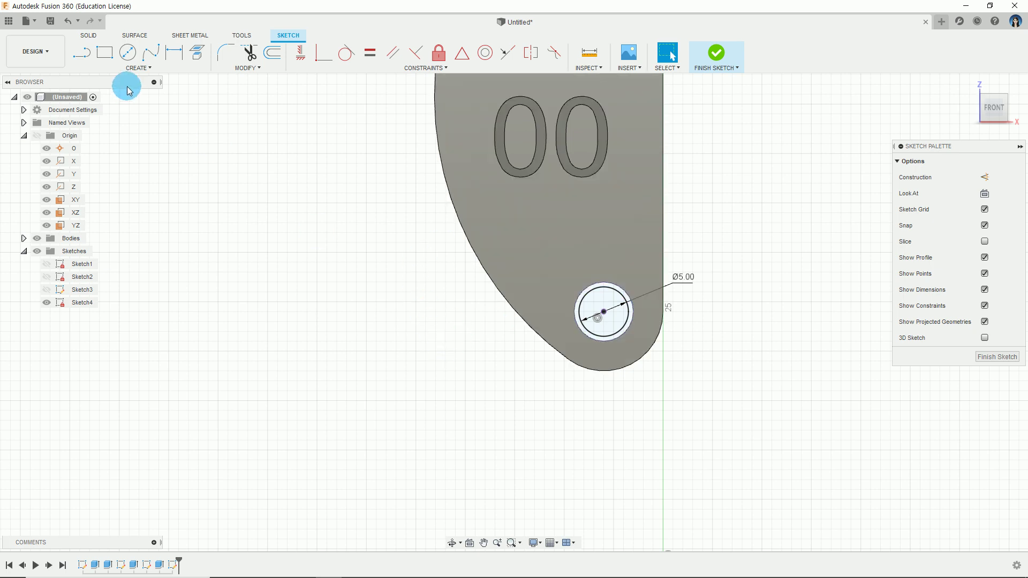
{"action": "left_click", "coordinate": [143, 70]}
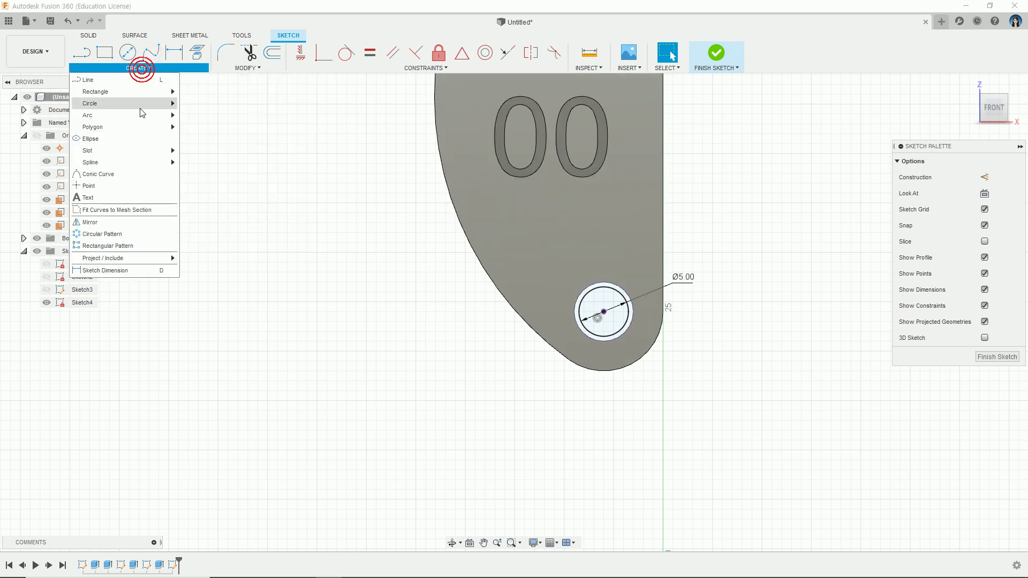
{"action": "mouse_move", "coordinate": [137, 115]}
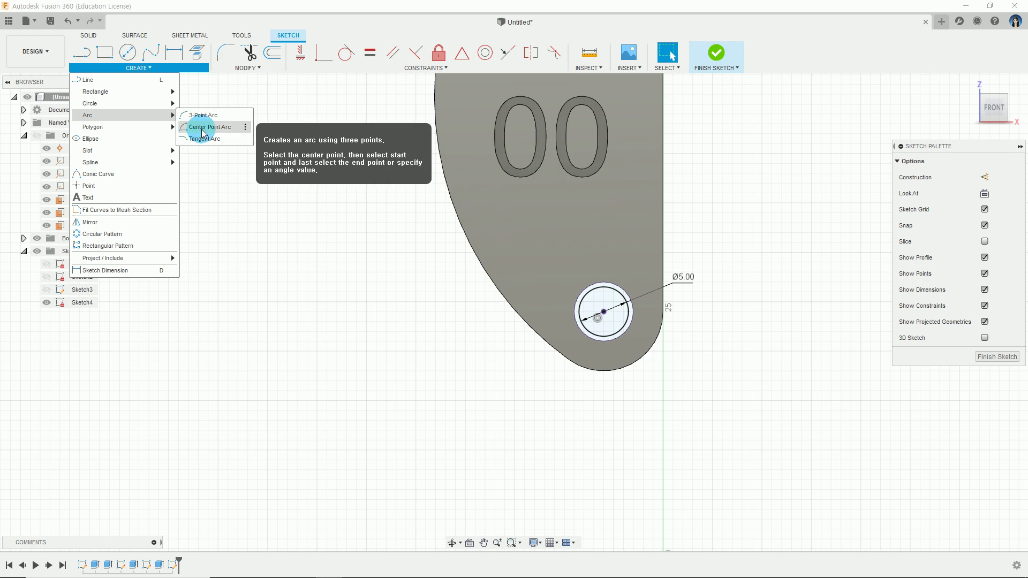
{"action": "left_click", "coordinate": [203, 128]}
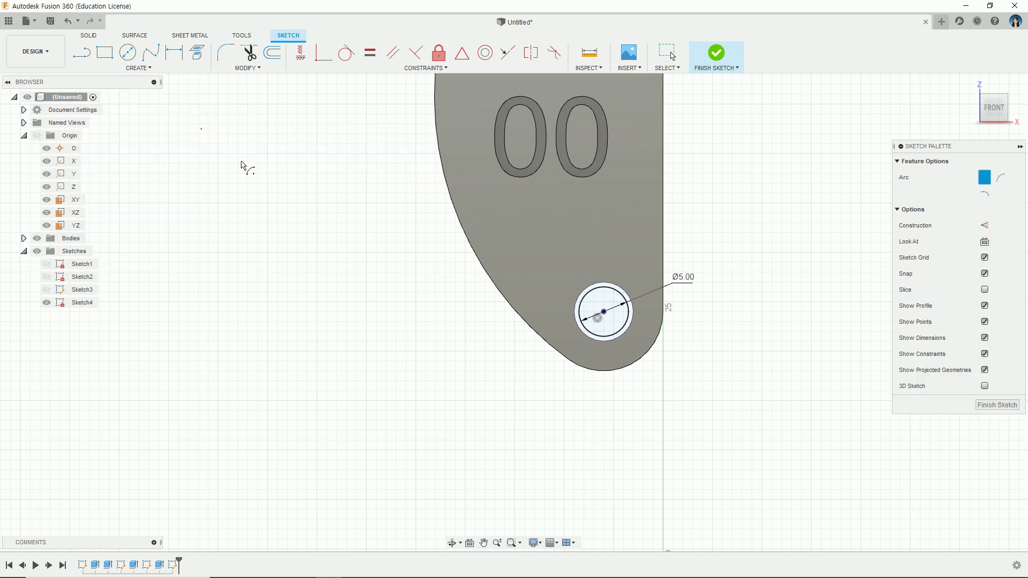
{"action": "scroll", "coordinate": [600, 357], "scroll_direction": "up", "scroll_amount": 1}
{"action": "scroll", "coordinate": [602, 351], "scroll_direction": "up", "scroll_amount": 1}
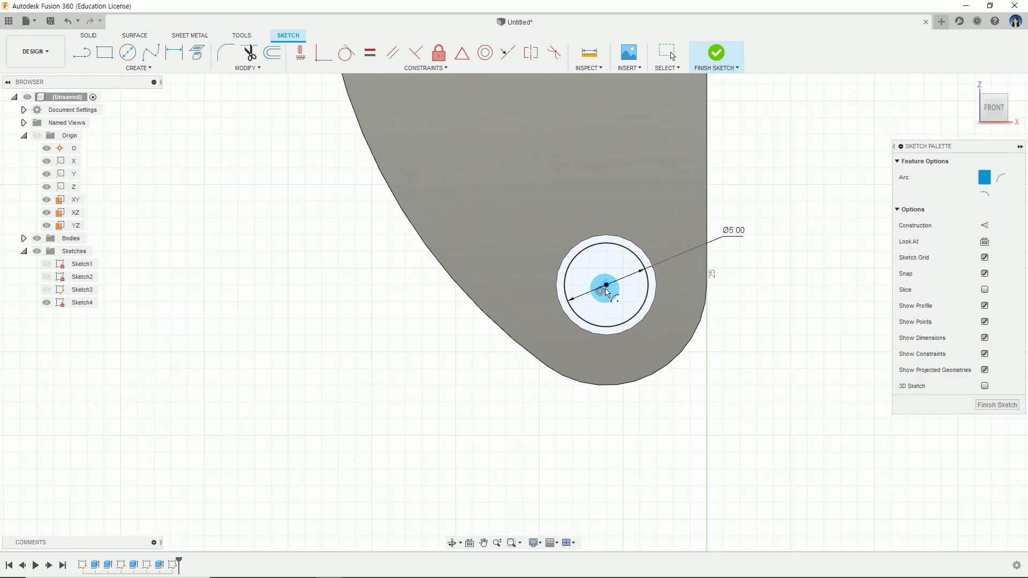
{"action": "left_click", "coordinate": [606, 285]}
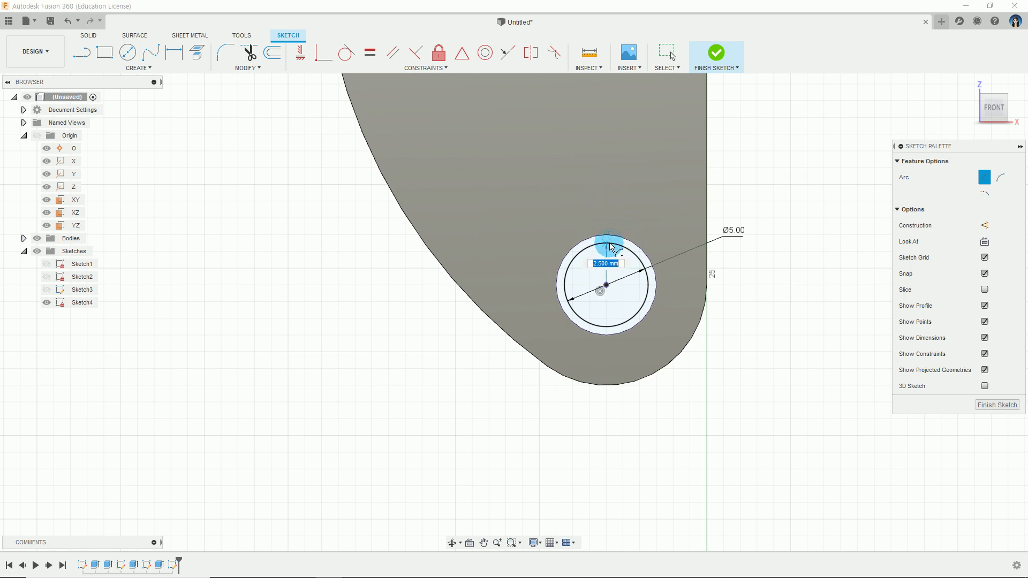
{"action": "left_click", "coordinate": [606, 194]}
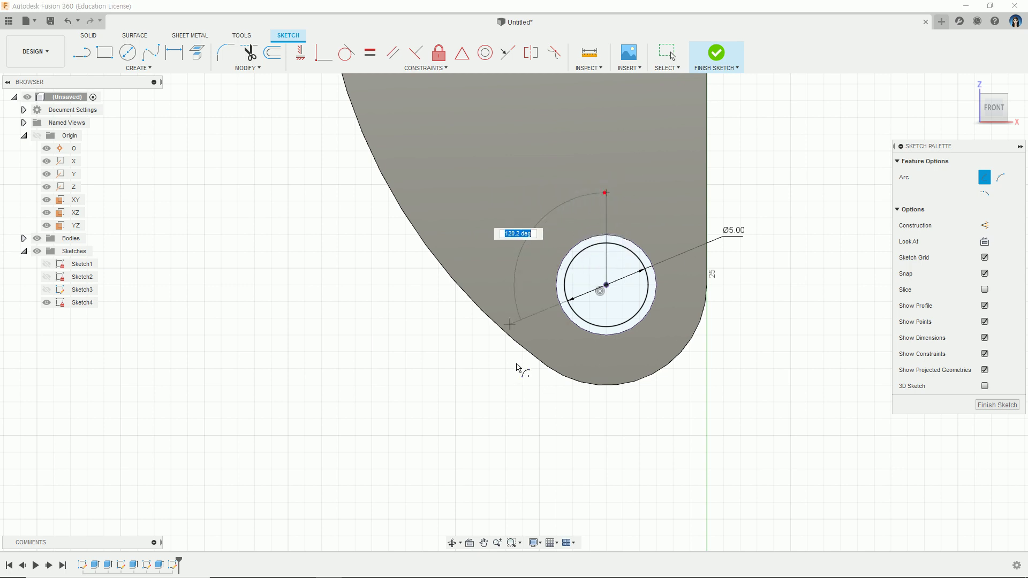
{"action": "left_click", "coordinate": [608, 380]}
{"action": "key", "text": "Escape"}
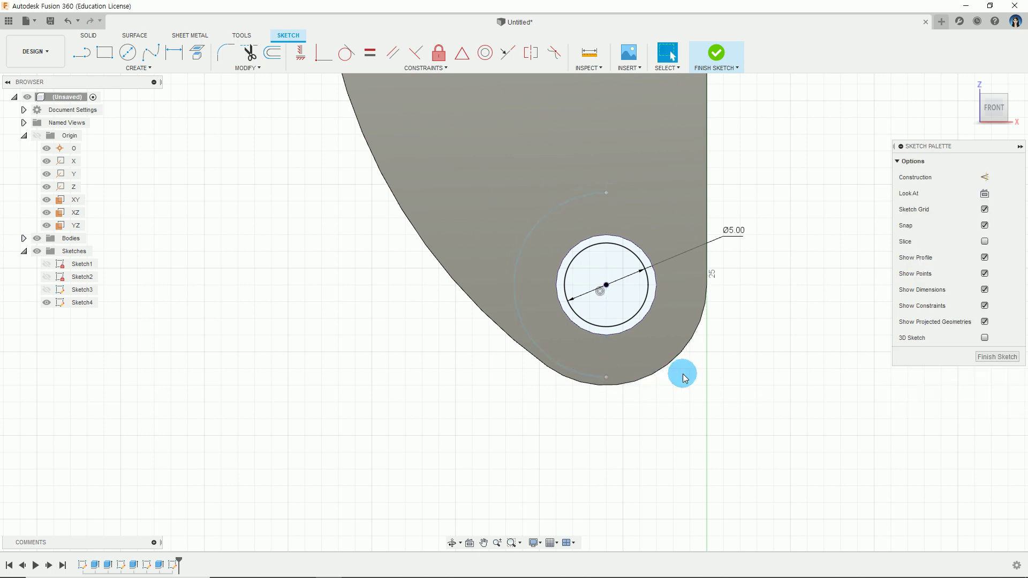
Pull the arc's lower endpoint slightly out of vertical alignment with the pin circle's centre.
{"action": "key", "text": "alt+Tab"}
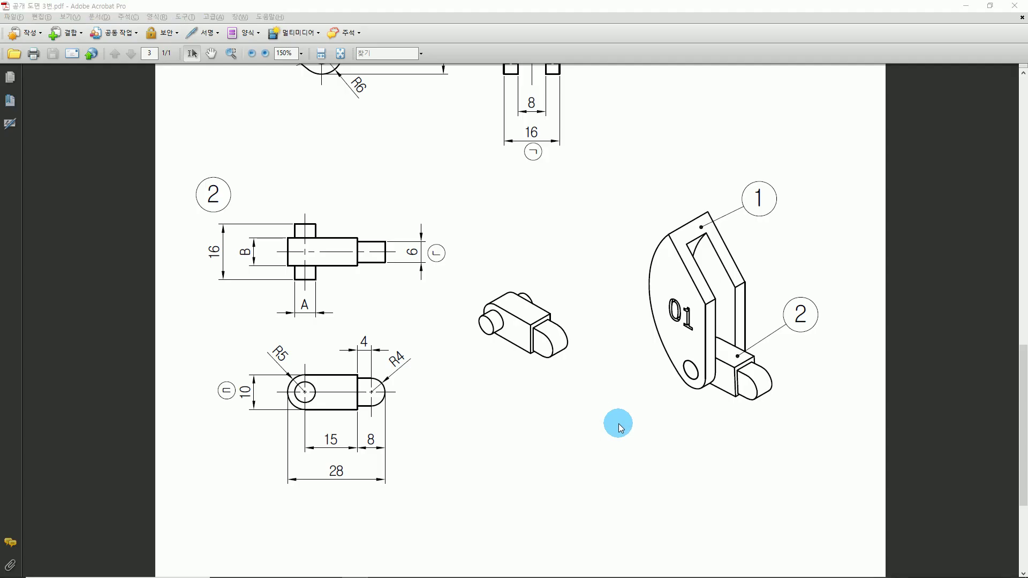
{"action": "key", "text": "alt+Tab"}
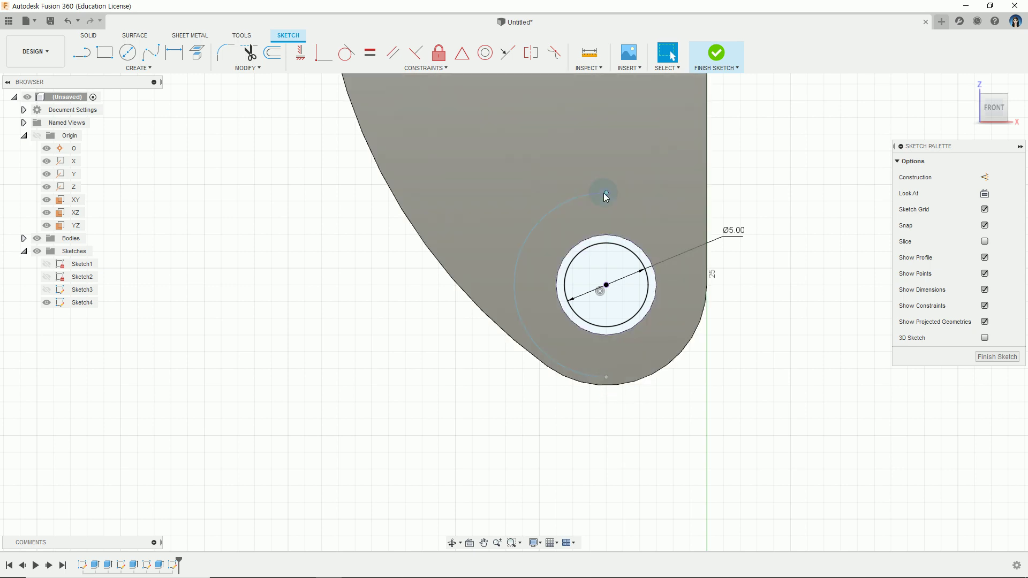
{"action": "left_click", "coordinate": [604, 373]}
{"action": "left_click_drag", "start_coordinate": [611, 396], "coordinate": [622, 402]}
{"action": "left_click", "coordinate": [627, 420]}
Apply Horizontal/Vertical constraints to align both arc endpoints vertically with the pin circle's centre.
{"action": "left_click", "coordinate": [310, 46]}
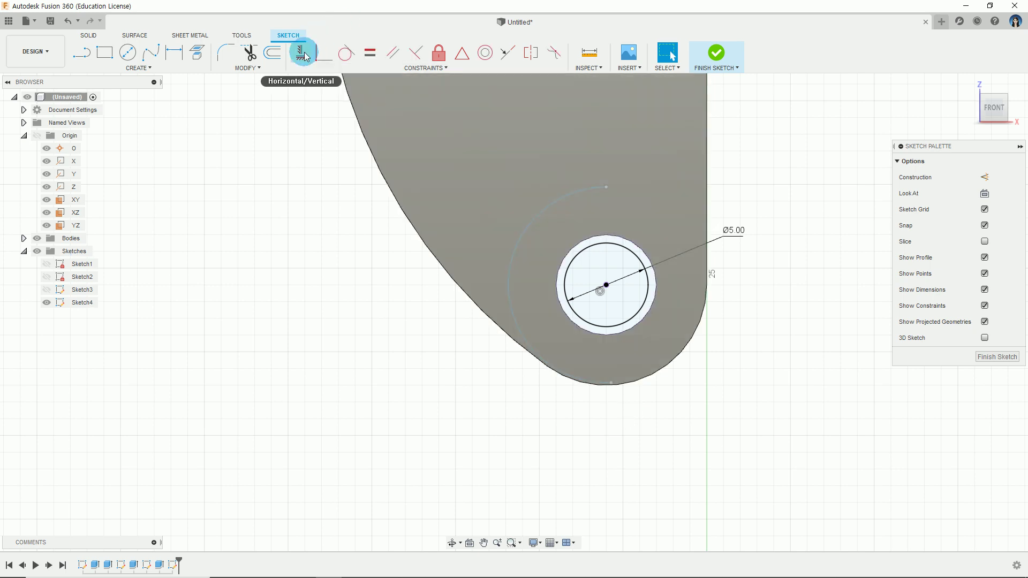
{"action": "left_click", "coordinate": [604, 177]}
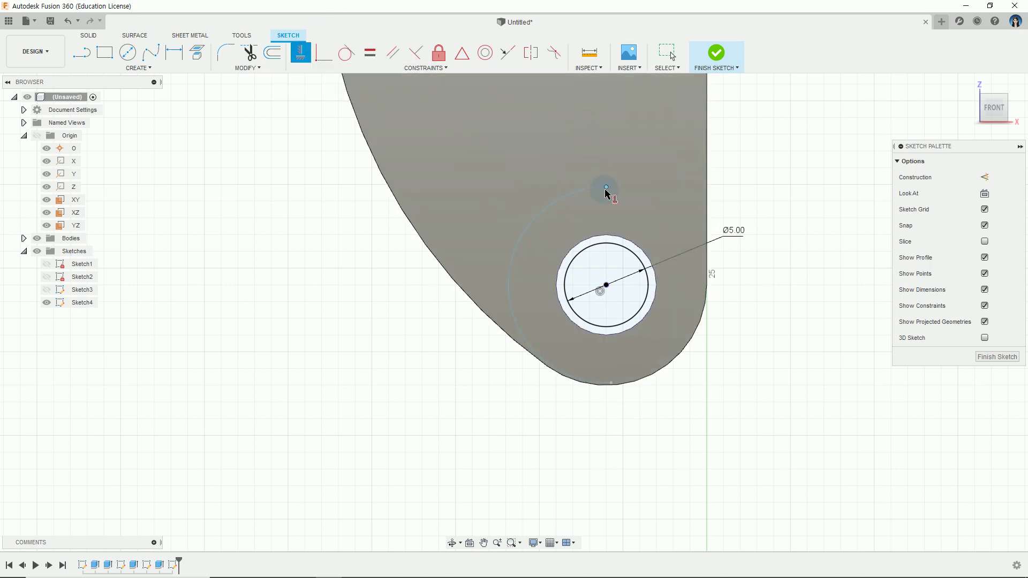
{"action": "left_click", "coordinate": [608, 285]}
{"action": "left_click", "coordinate": [611, 383]}
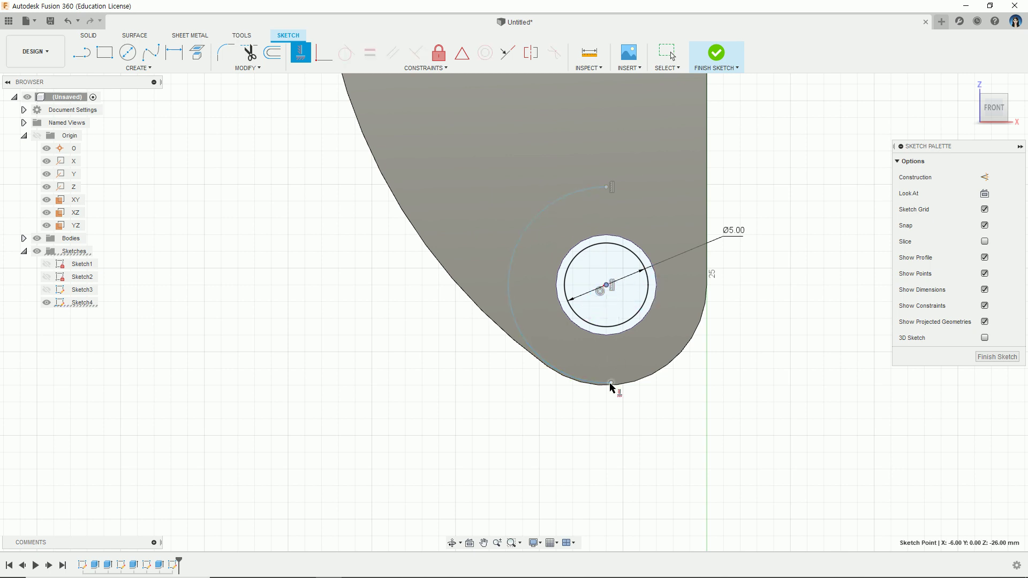
{"action": "left_click", "coordinate": [609, 189]}
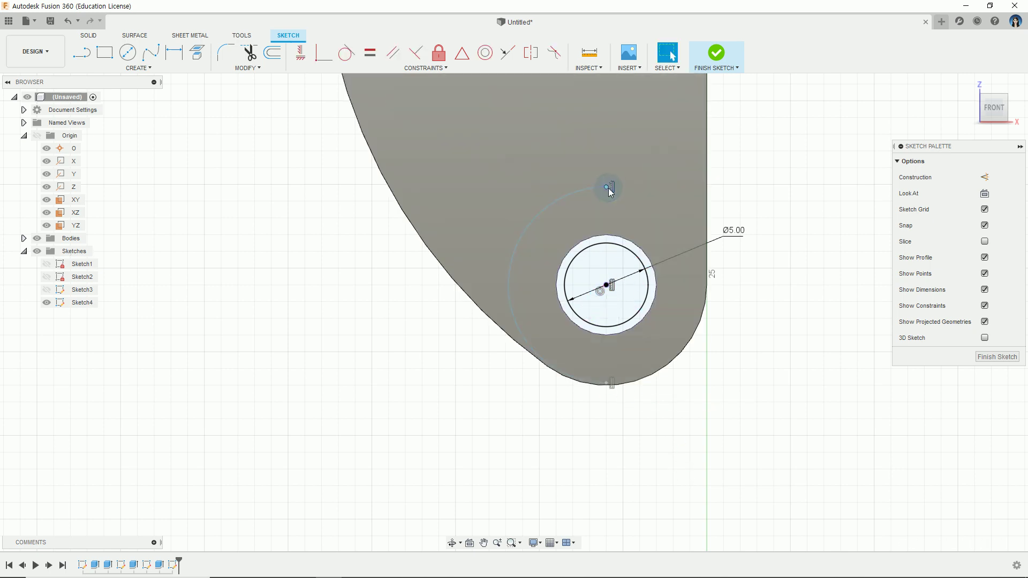
{"action": "left_click", "coordinate": [609, 189]}
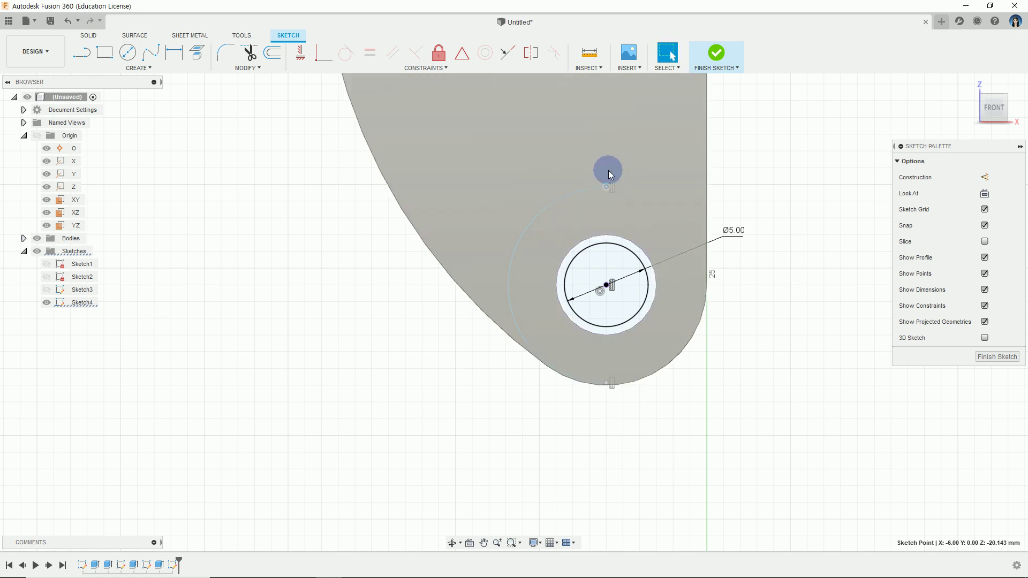
{"action": "key", "text": "ctrl+2"}
{"action": "left_click_drag", "start_coordinate": [605, 163], "coordinate": [618, 392]}
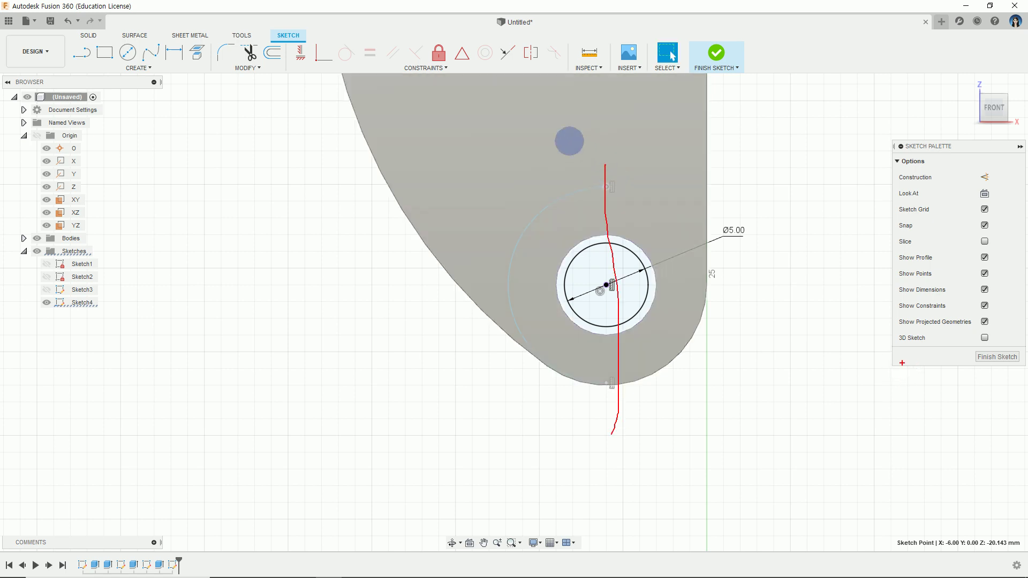
{"action": "key", "text": "Escape"}
Check part 2's rounded end in the PDF drawing, return to Fusion 360 and set the arc's radius to 5 mm.
{"action": "key", "text": "alt+Tab"}
{"action": "left_click_drag", "start_coordinate": [278, 351], "coordinate": [290, 363]}
{"action": "left_click", "coordinate": [300, 346]}
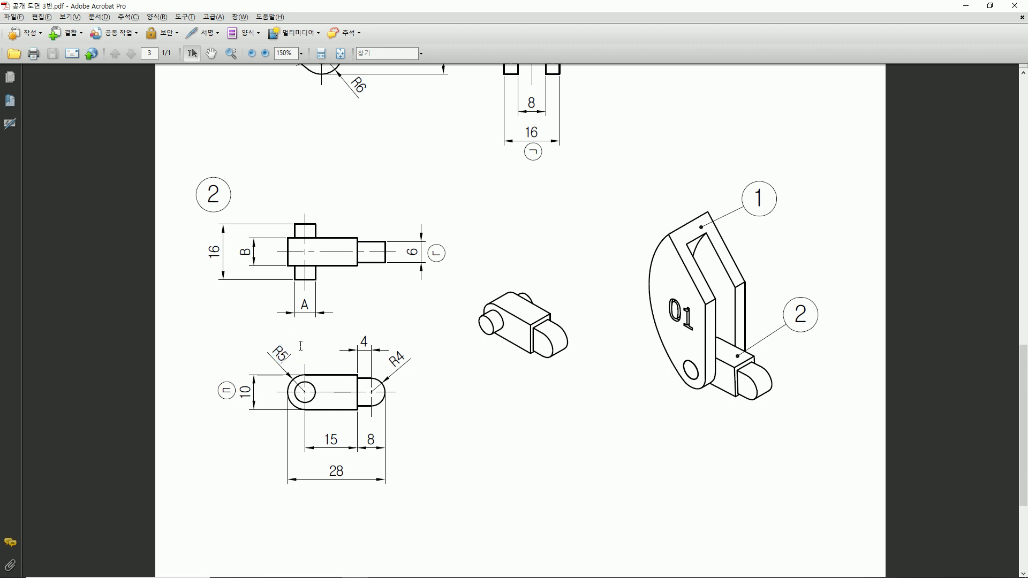
{"action": "key", "text": "alt+Tab"}
{"action": "left_click", "coordinate": [174, 53]}
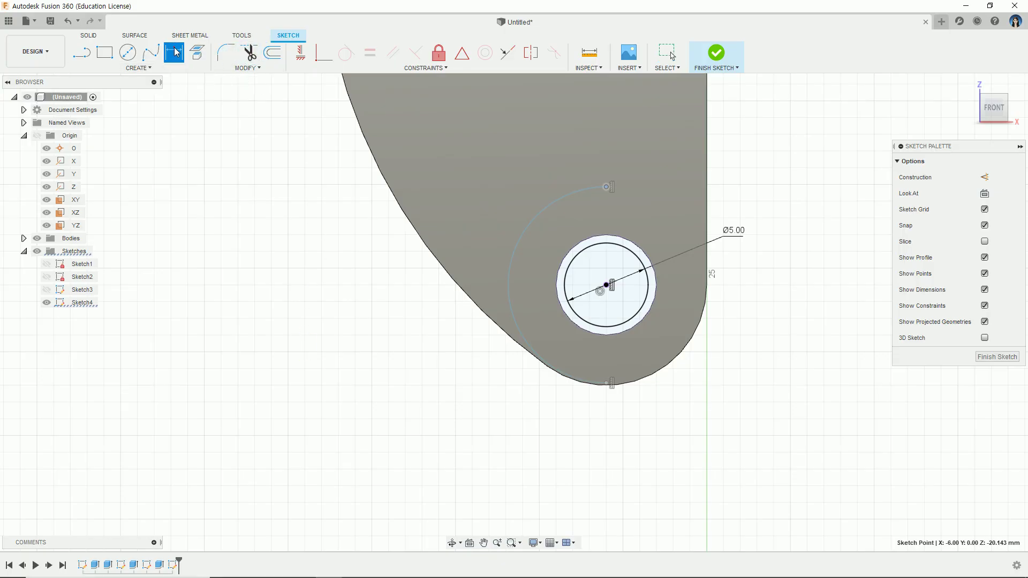
{"action": "left_click", "coordinate": [536, 217]}
{"action": "left_click", "coordinate": [509, 193]}
{"action": "type", "text": "5"}
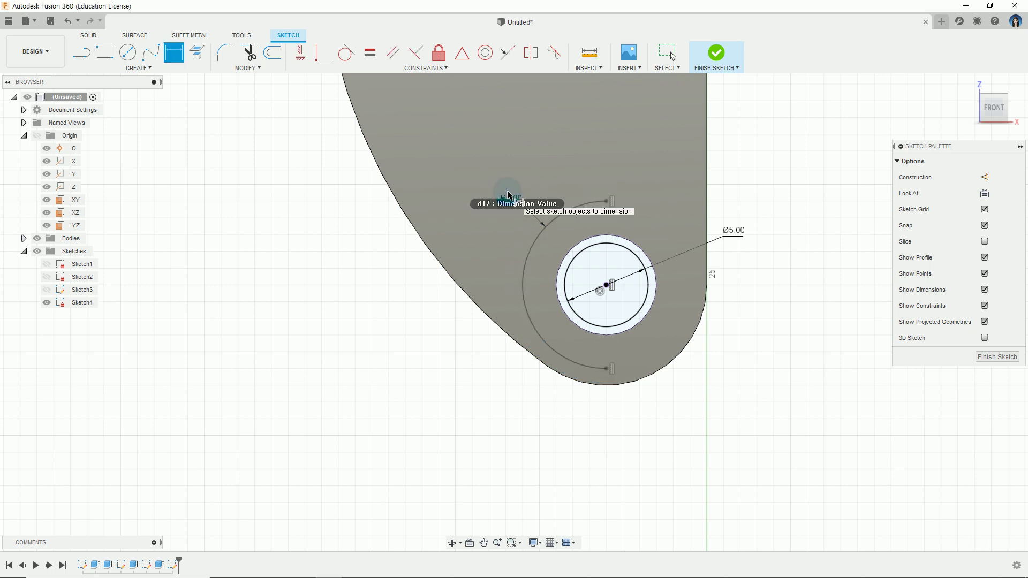
{"action": "key", "text": "Return"}
Sketch three connected lines from the arc's upper endpoint, about 15 mm rightward, downward and back to its lower endpoint, closing the body outline.
{"action": "middle_click_drag", "start_coordinate": [734, 466], "coordinate": [517, 447]}
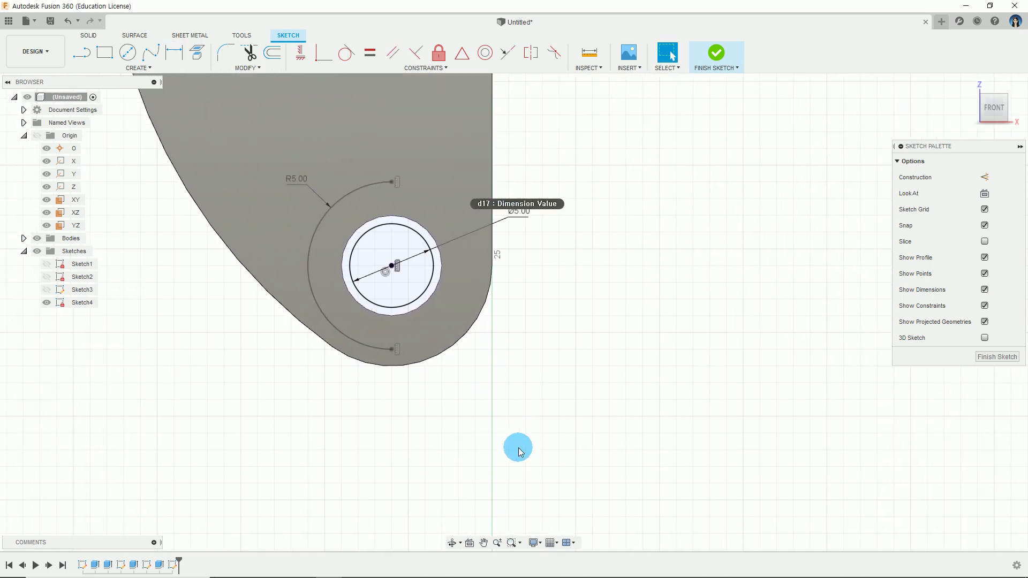
{"action": "middle_click_drag", "start_coordinate": [395, 383], "coordinate": [454, 422]}
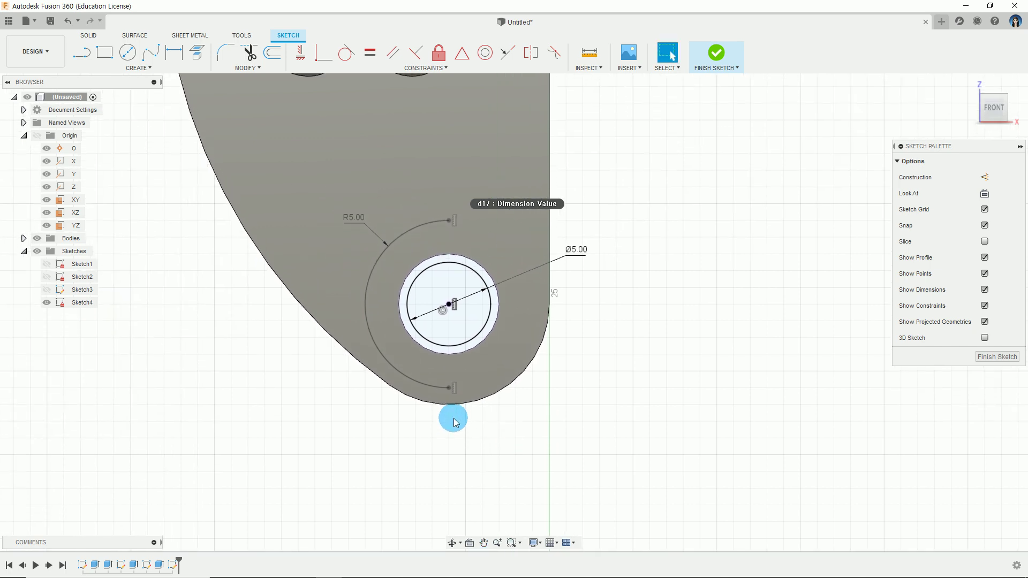
{"action": "left_click", "coordinate": [433, 351]}
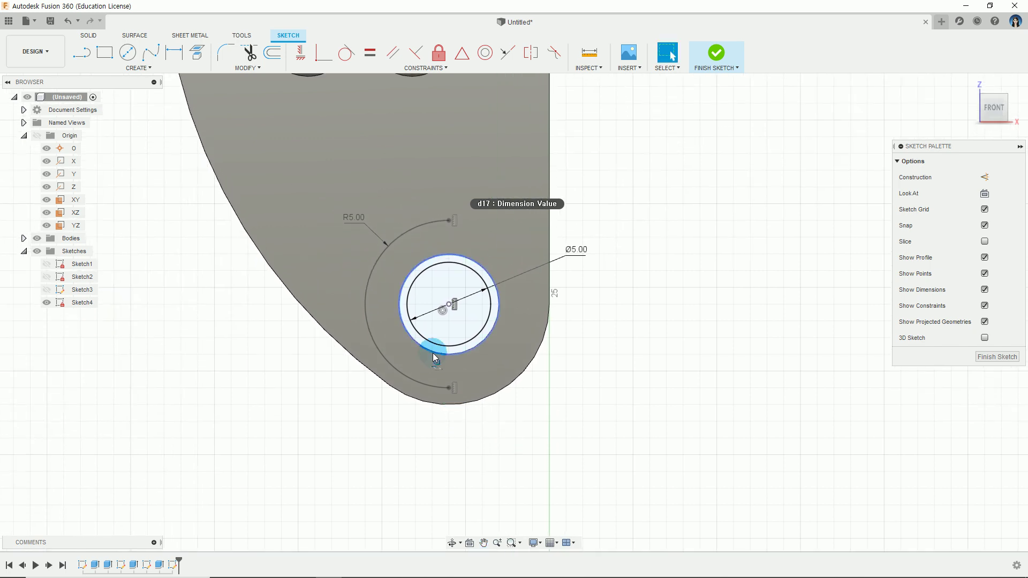
{"action": "left_click", "coordinate": [161, 206]}
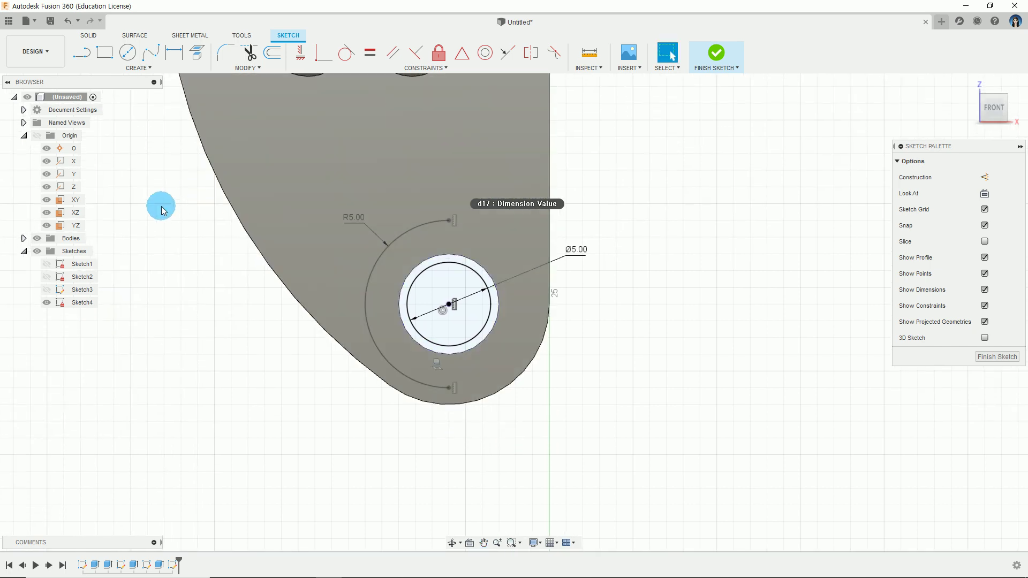
{"action": "left_click", "coordinate": [83, 52]}
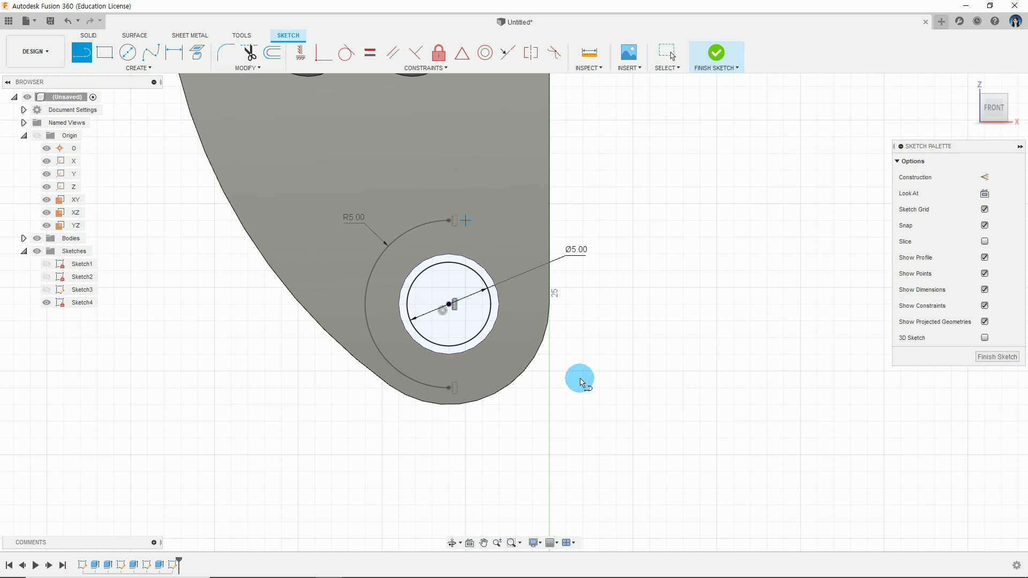
{"action": "left_click", "coordinate": [450, 221]}
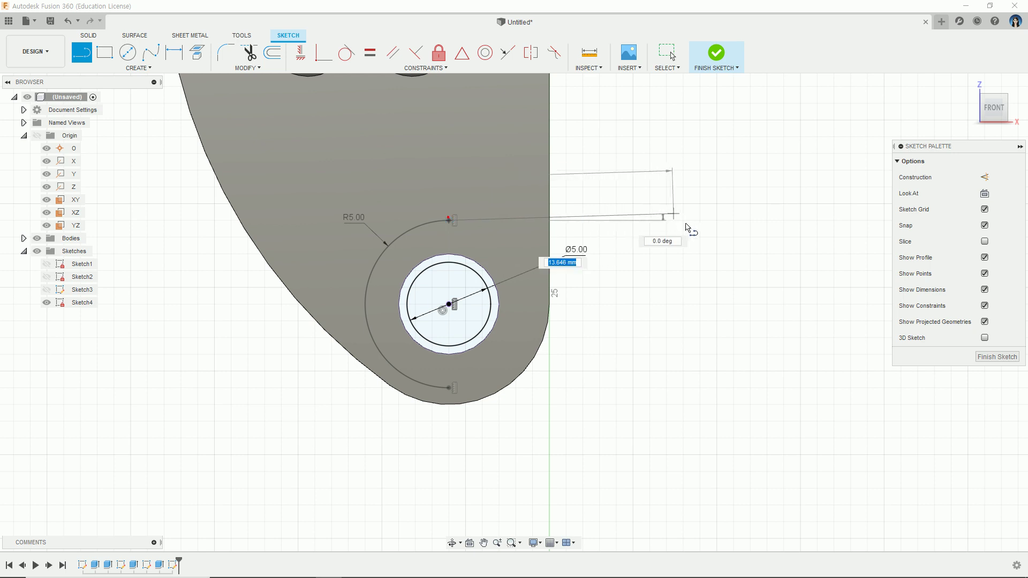
{"action": "left_click", "coordinate": [700, 221]}
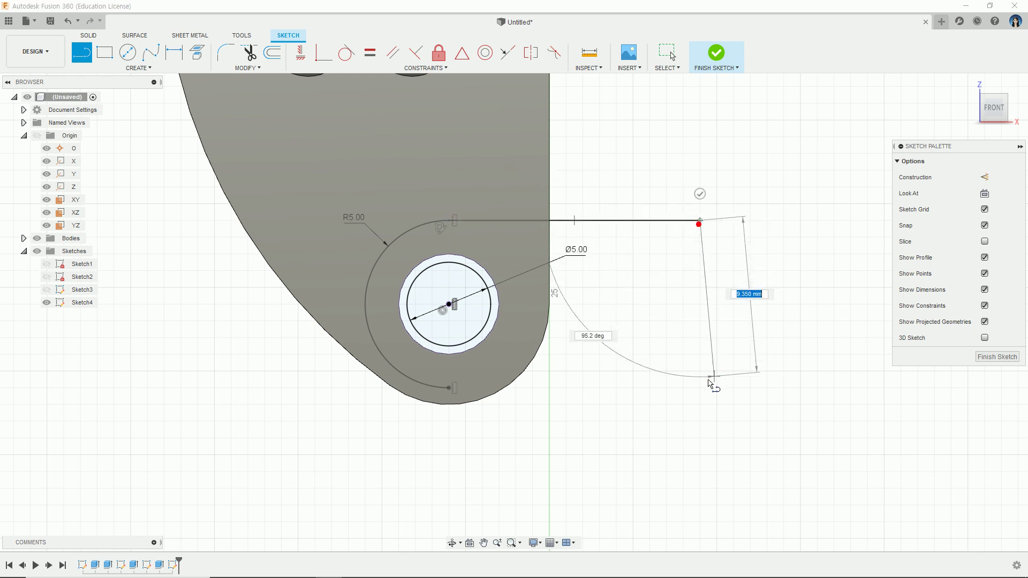
{"action": "left_click", "coordinate": [699, 388]}
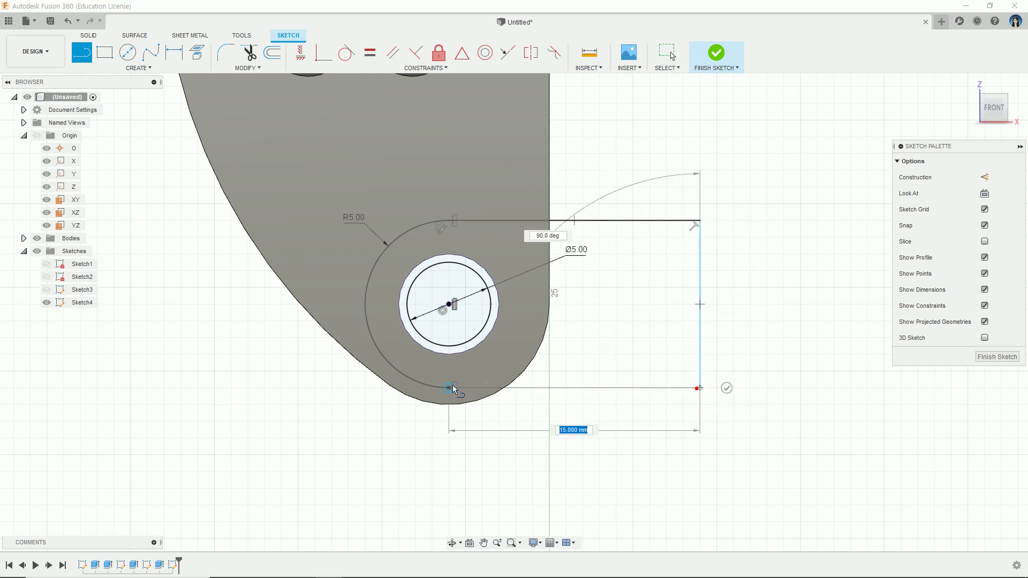
{"action": "left_click", "coordinate": [449, 388]}
{"action": "middle_click_drag", "start_coordinate": [695, 449], "coordinate": [708, 439]}
{"action": "key", "text": "Escape"}
{"action": "left_click", "coordinate": [647, 368]}
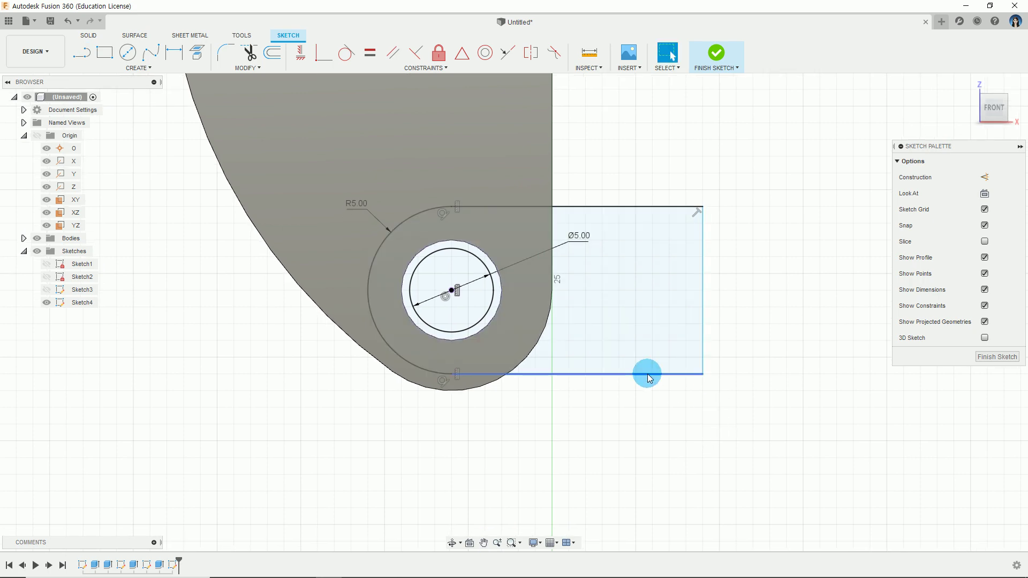
{"action": "left_click", "coordinate": [691, 431]}
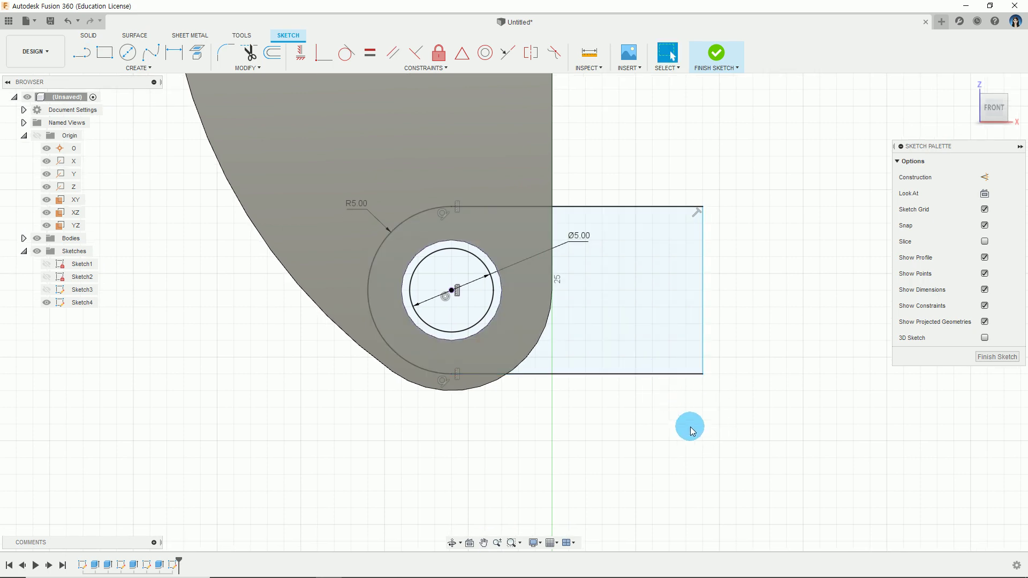
Check part 2's body length in the PDF drawing, return to Fusion 360 and dimension 15 mm from the pin circle's centre to the right edge.
{"action": "key", "text": "alt+Tab"}
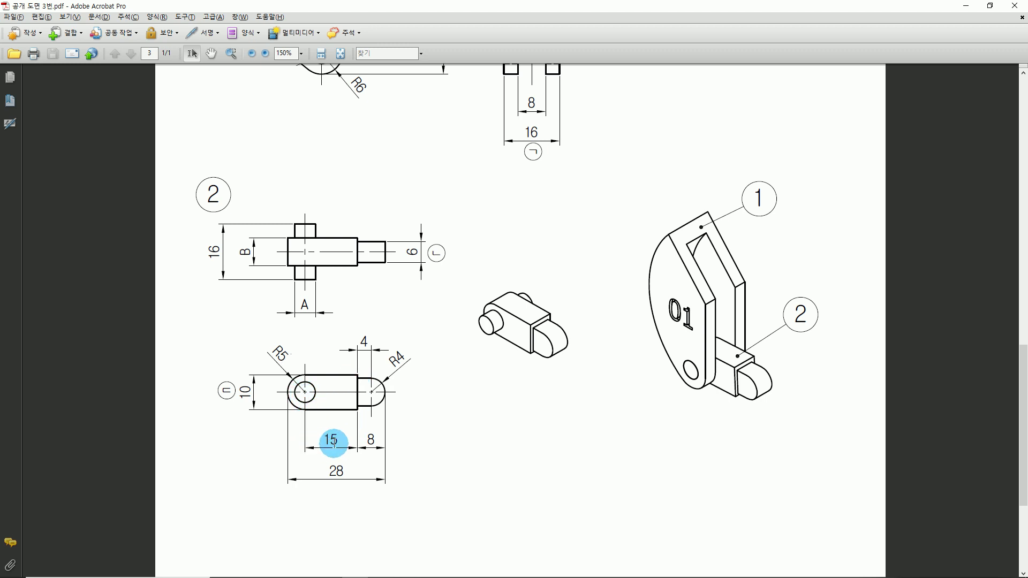
{"action": "key", "text": "alt+Tab"}
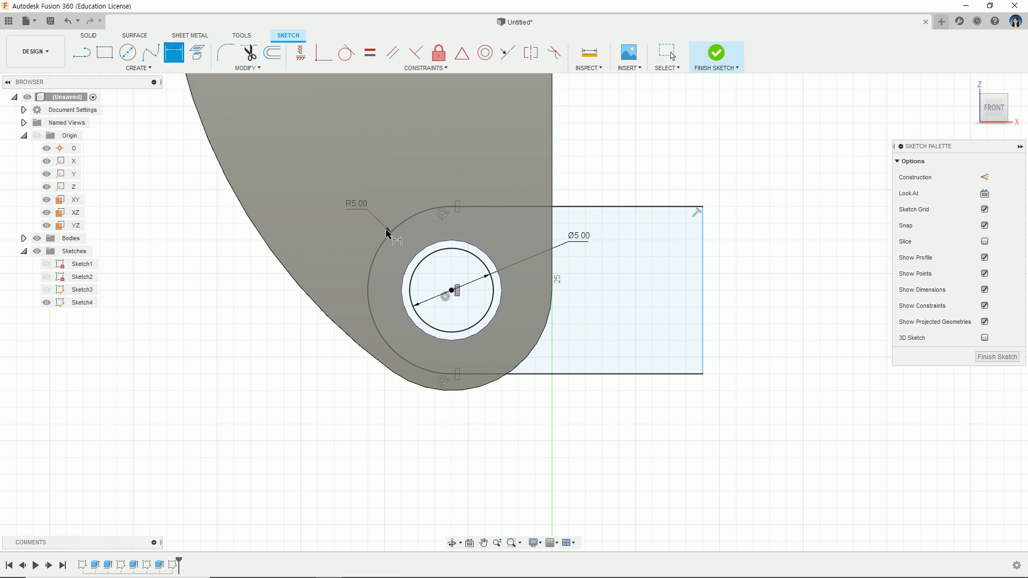
{"action": "left_click", "coordinate": [453, 291]}
{"action": "left_click", "coordinate": [702, 255]}
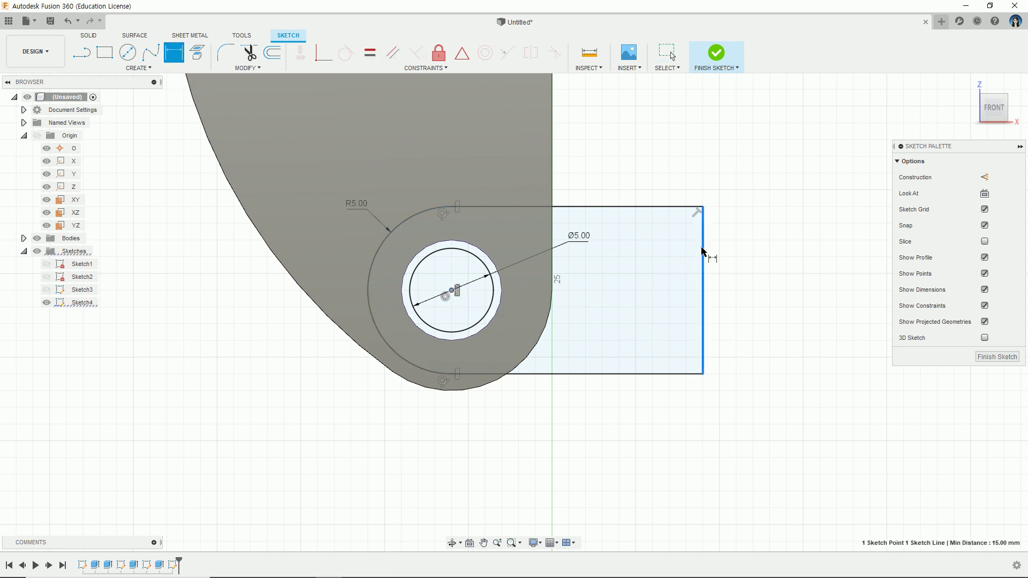
{"action": "left_click", "coordinate": [592, 432]}
{"action": "key", "text": "Return"}
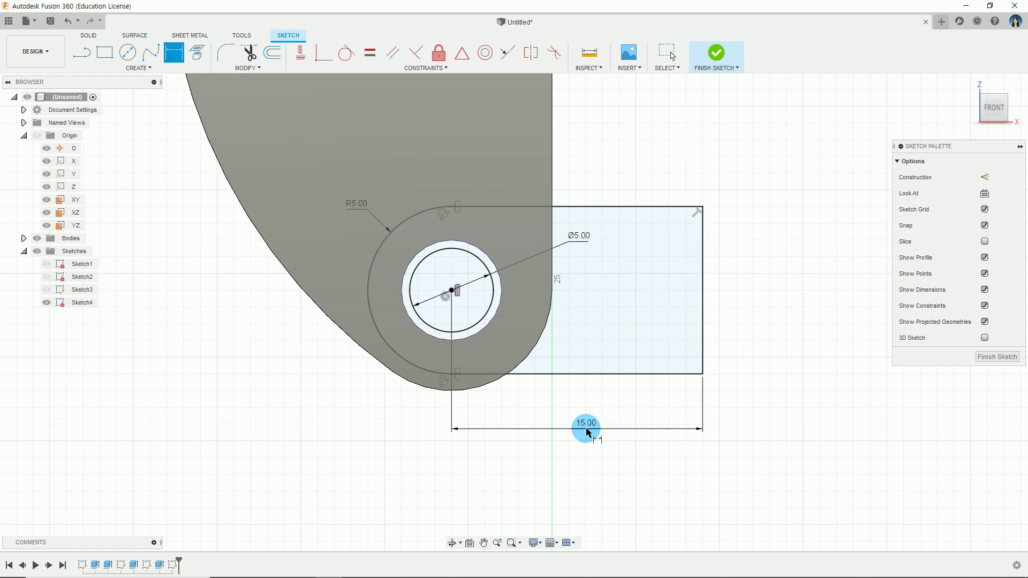
{"action": "left_click", "coordinate": [643, 456]}
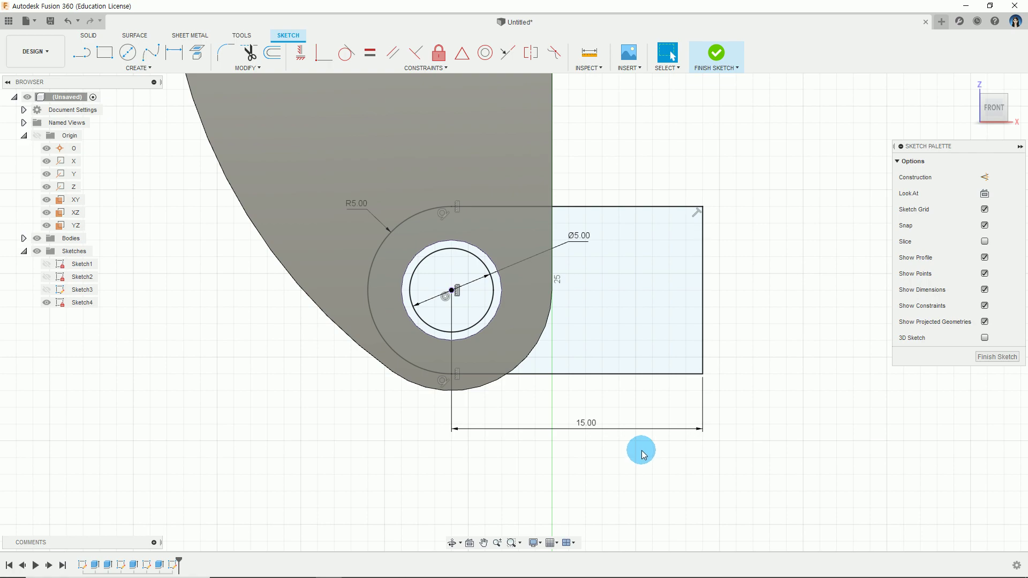
Check part 2's tip in the PDF drawing, return to Fusion 360 and sketch a line, arc and line profile projecting from the body's right edge.
{"action": "key", "text": "alt+Tab"}
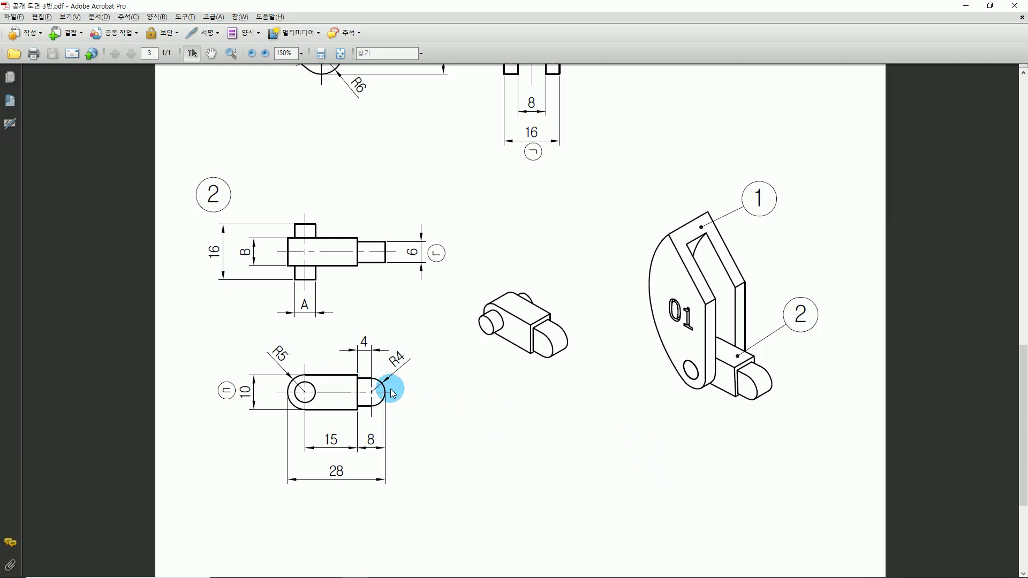
{"action": "key", "text": "alt+Tab"}
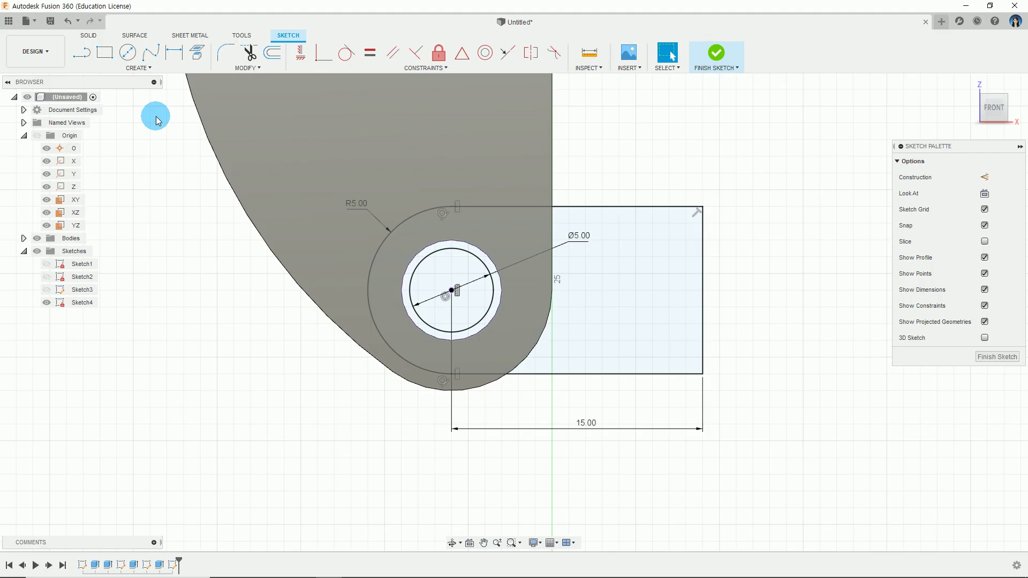
{"action": "left_click", "coordinate": [79, 52]}
{"action": "scroll", "coordinate": [718, 289], "scroll_direction": "up", "scroll_amount": 2}
{"action": "middle_click_drag", "start_coordinate": [719, 290], "coordinate": [669, 285]}
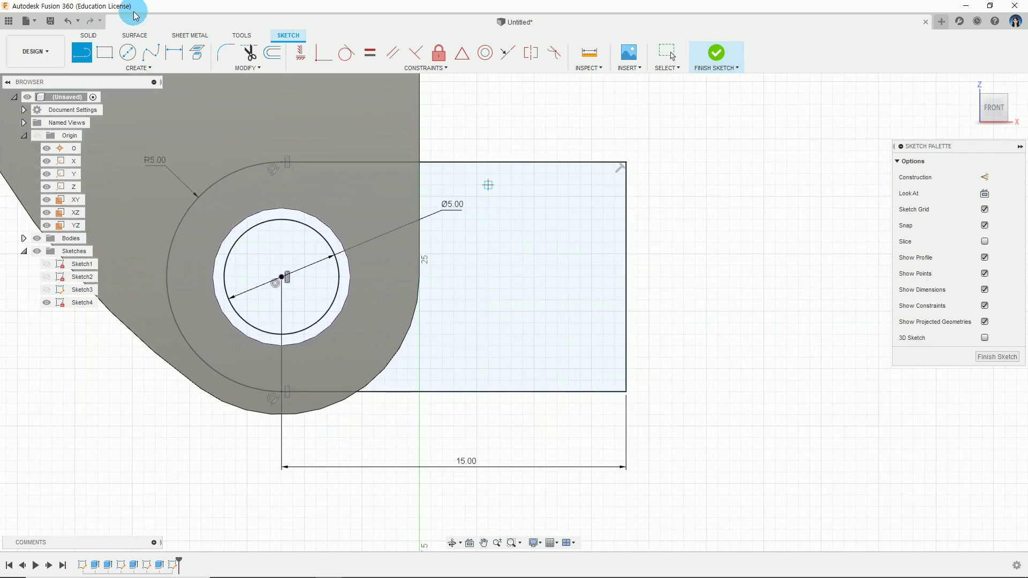
{"action": "scroll", "coordinate": [709, 223], "scroll_direction": "up", "scroll_amount": 1}
{"action": "middle_click_drag", "start_coordinate": [710, 223], "coordinate": [606, 214]}
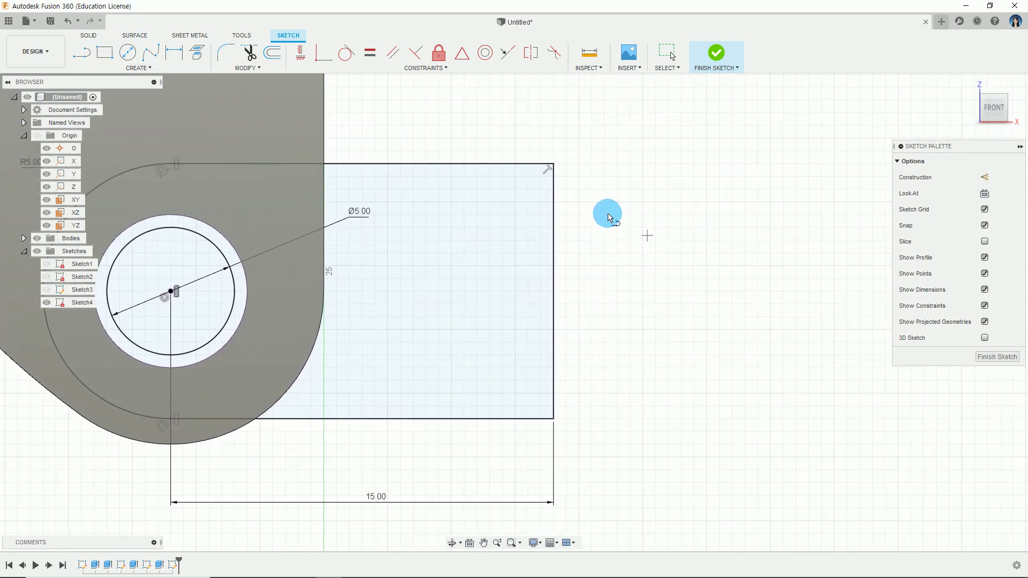
{"action": "left_click", "coordinate": [554, 210]}
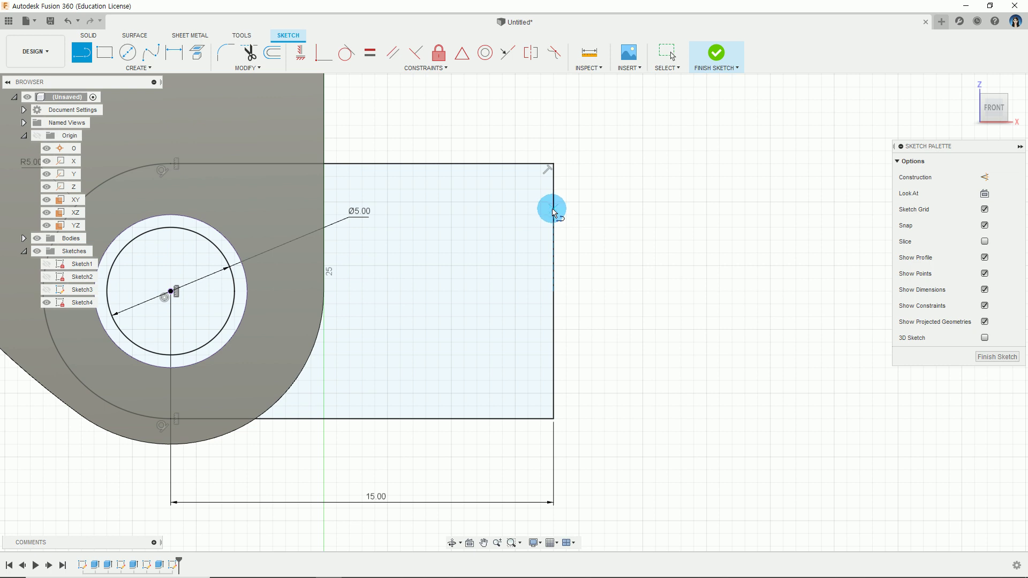
{"action": "left_click_drag", "start_coordinate": [651, 209], "coordinate": [657, 370]}
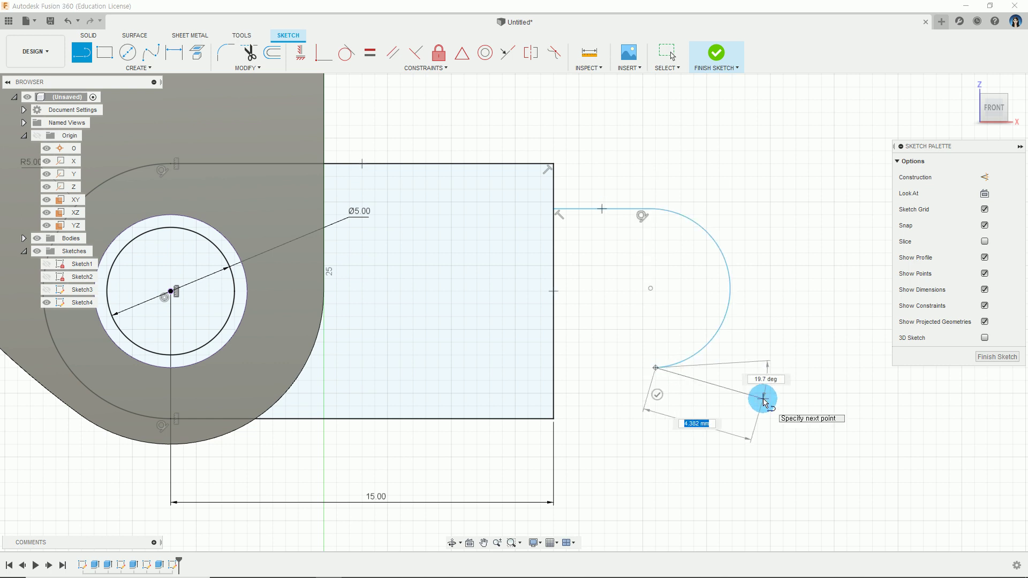
{"action": "left_click", "coordinate": [555, 368]}
{"action": "right_click", "coordinate": [744, 416]}
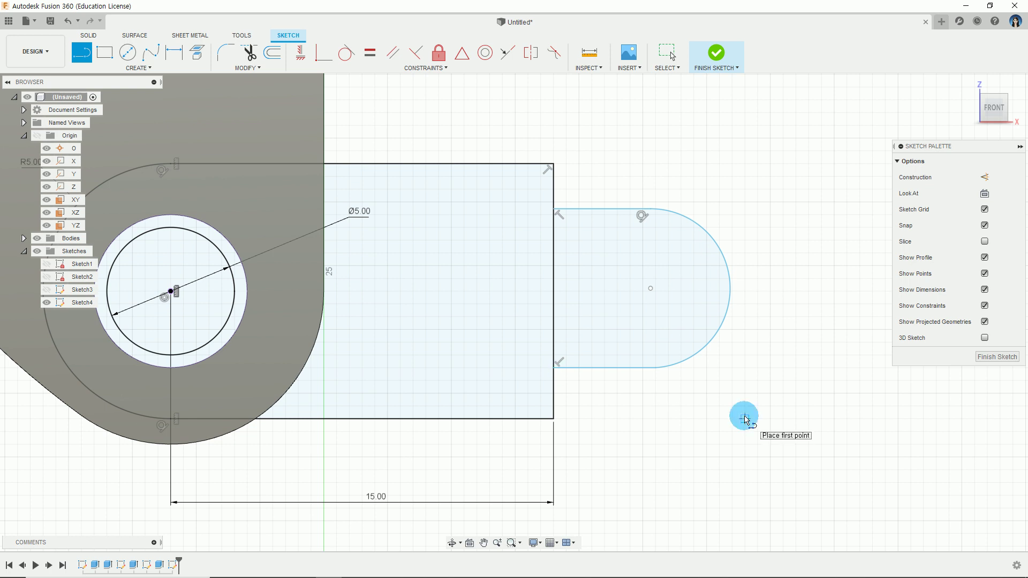
{"action": "right_click_drag", "start_coordinate": [744, 416], "coordinate": [721, 391]}
{"action": "key", "text": "Escape"}
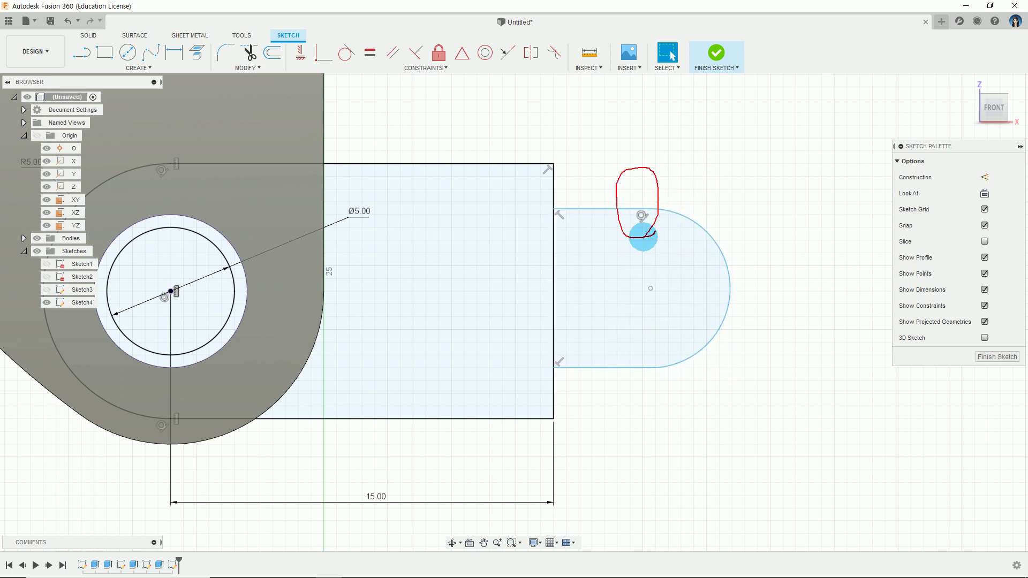
{"action": "left_click_drag", "start_coordinate": [677, 186], "coordinate": [686, 198]}
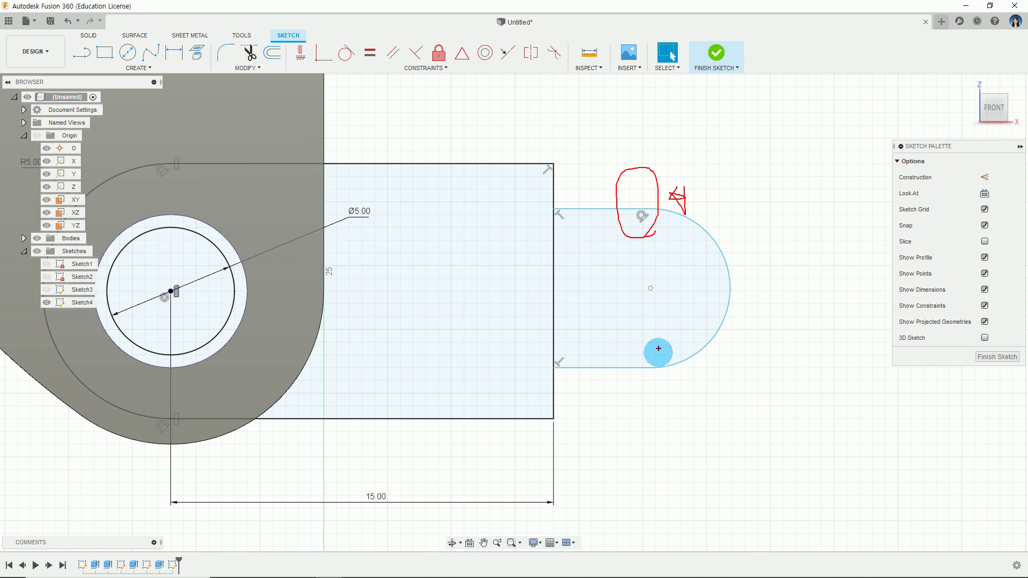
{"action": "left_click_drag", "start_coordinate": [659, 351], "coordinate": [642, 383]}
{"action": "key", "text": "Escape"}
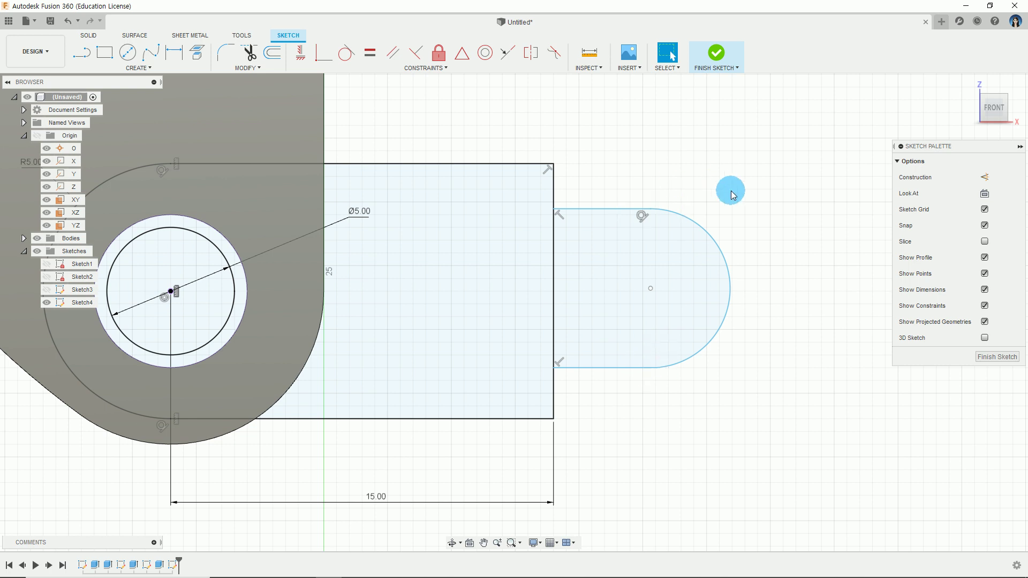
Pull the tip profile's lower line upward, out of tangency with its end arc.
{"action": "left_click_drag", "start_coordinate": [660, 378], "coordinate": [626, 330]}
{"action": "scroll", "coordinate": [645, 303], "scroll_direction": "up", "scroll_amount": 2}
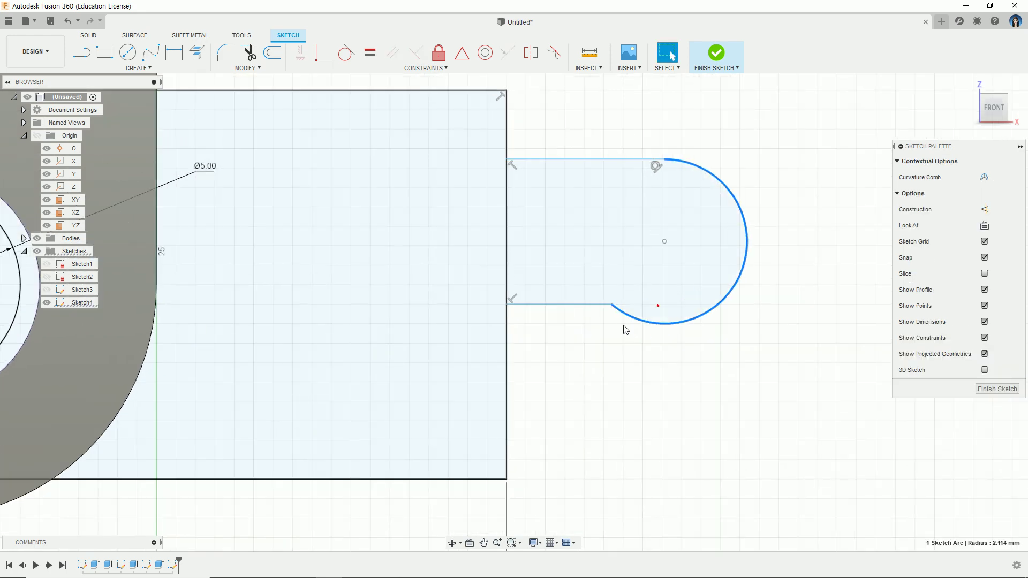
{"action": "left_click", "coordinate": [602, 429]}
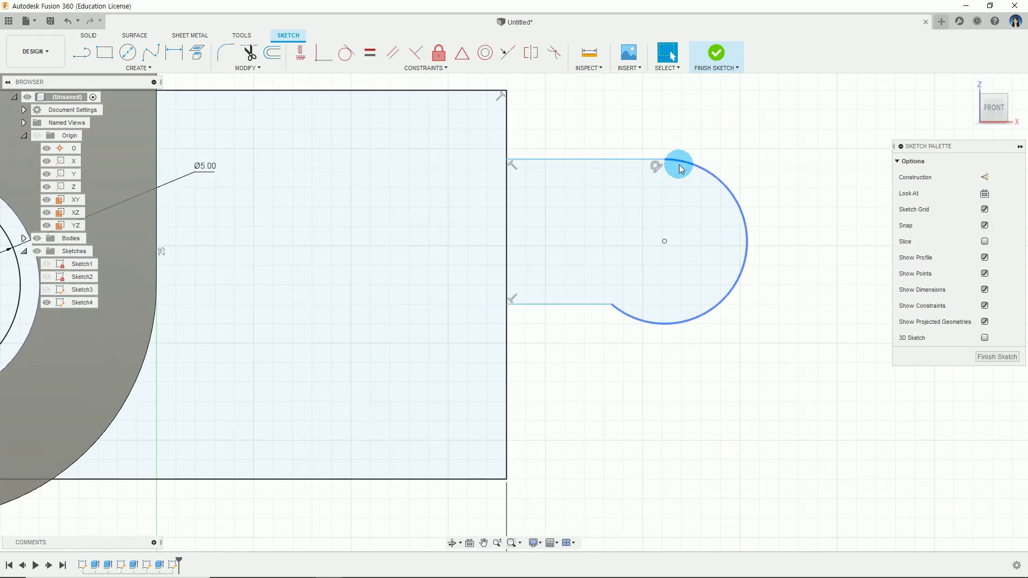
Apply a Tangent constraint between the tip profile's lower line and its end arc.
{"action": "left_click", "coordinate": [345, 67]}
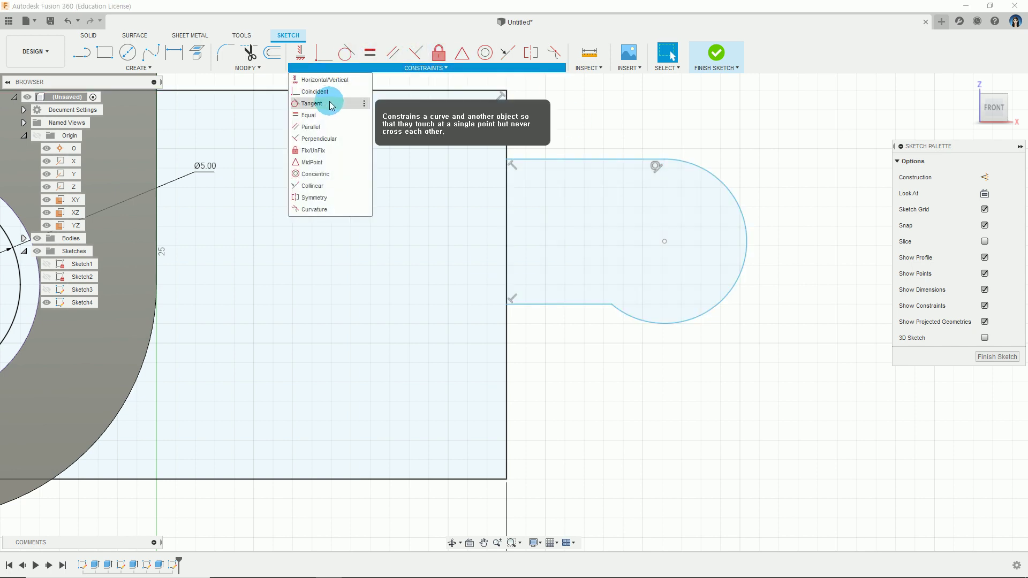
{"action": "left_click", "coordinate": [329, 104]}
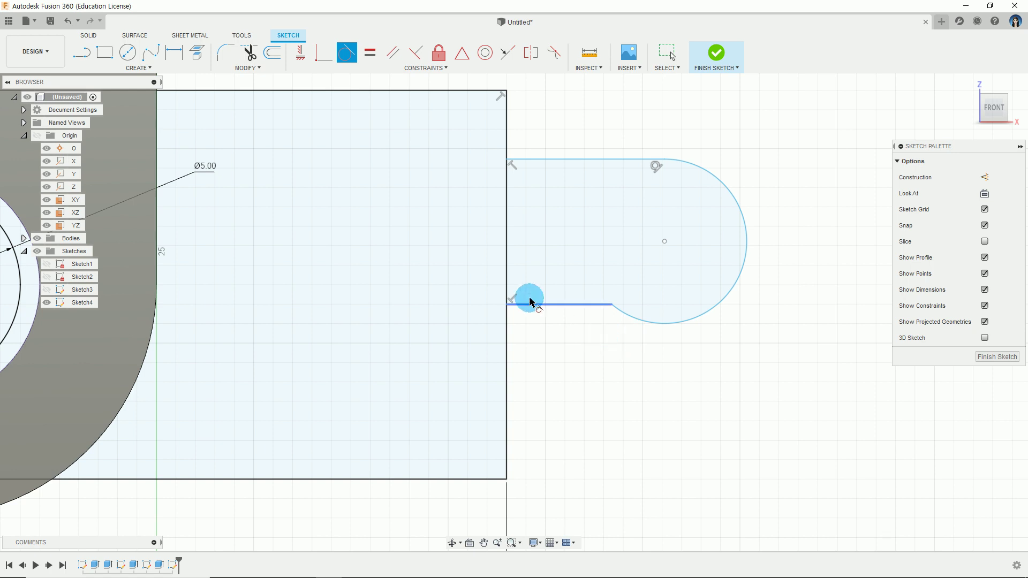
{"action": "left_click", "coordinate": [591, 304]}
{"action": "left_click", "coordinate": [627, 314]}
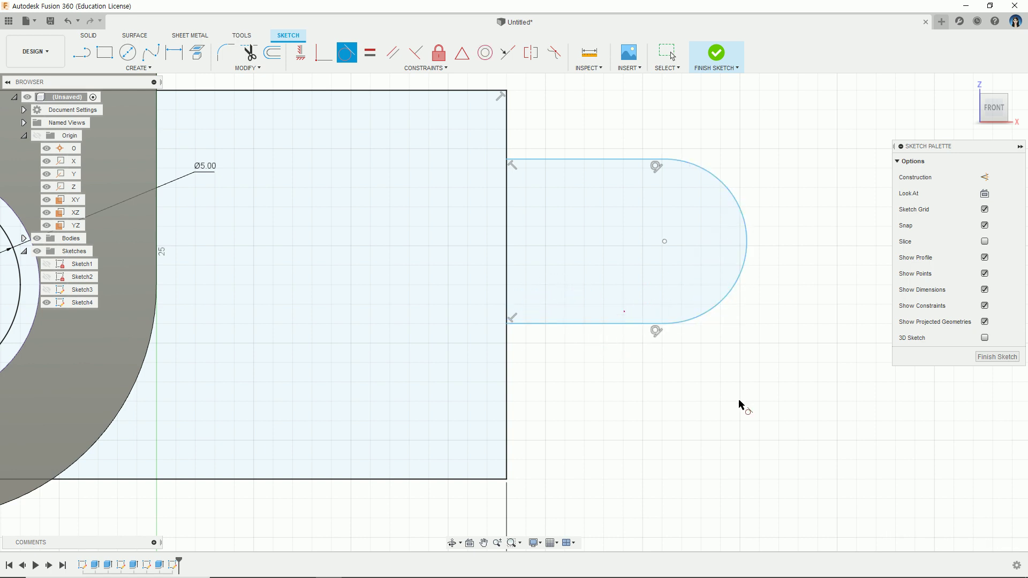
{"action": "scroll", "coordinate": [739, 404], "scroll_direction": "down", "scroll_amount": 1}
{"action": "scroll", "coordinate": [739, 405], "scroll_direction": "down", "scroll_amount": 2}
{"action": "key", "text": "Escape"}
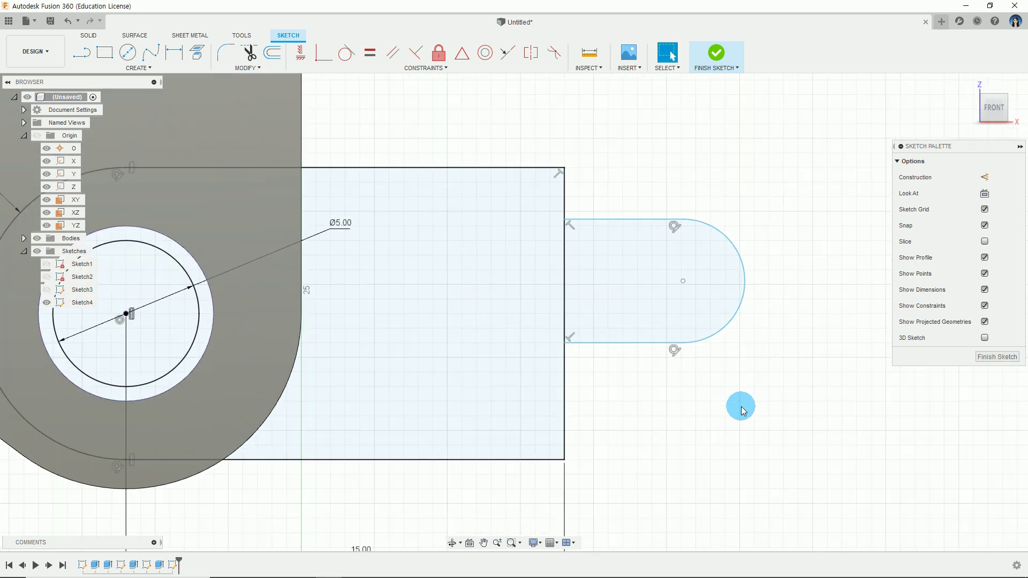
Pull the tip profile's lower line downward to enlarge the tip and its end arc.
{"action": "mouse_move", "coordinate": [793, 350]}
{"action": "middle_mouse_down"}
{"action": "mouse_move", "coordinate": [826, 309]}
{"action": "mouse_move", "coordinate": [861, 293]}
{"action": "middle_mouse_up"}
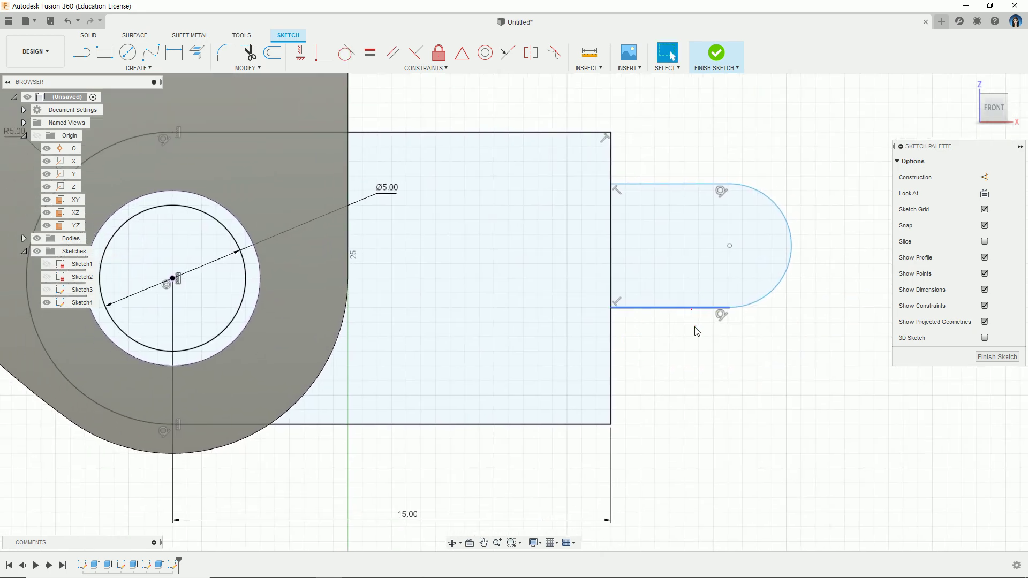
{"action": "left_click", "coordinate": [695, 357]}
{"action": "left_click_drag", "start_coordinate": [694, 349], "coordinate": [693, 333]}
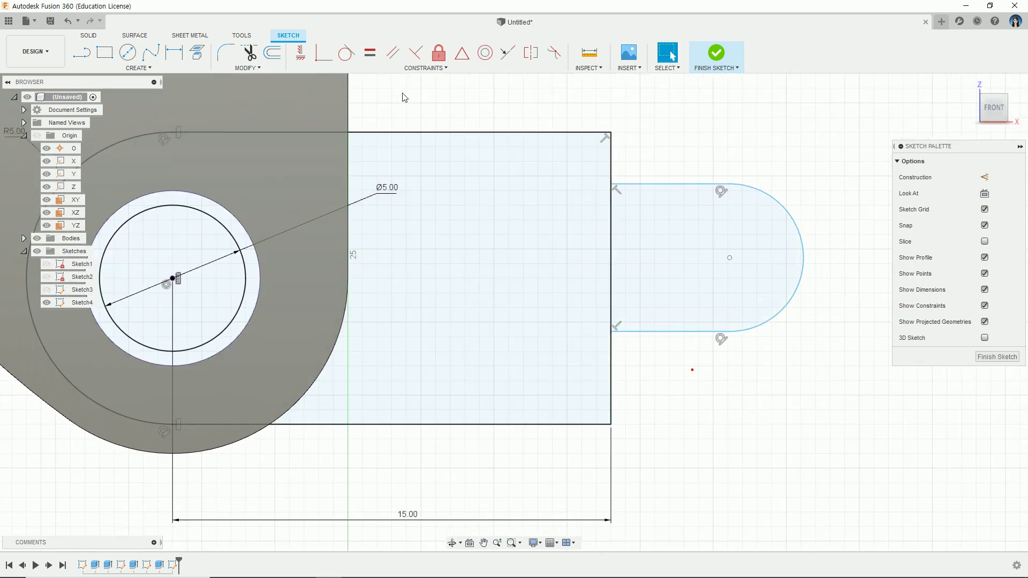
Apply a Horizontal/Vertical constraint between the tip arc's center and the center of the 5 mm circle.
{"action": "left_click", "coordinate": [298, 53]}
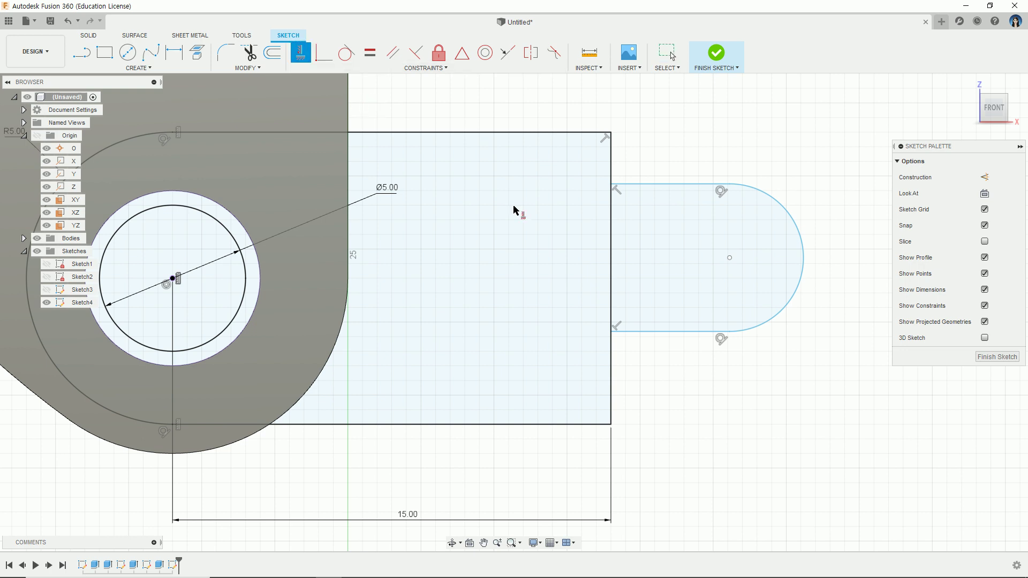
{"action": "scroll", "coordinate": [859, 384], "scroll_direction": "down", "scroll_amount": 3}
{"action": "middle_click_drag", "start_coordinate": [718, 386], "coordinate": [748, 363]}
{"action": "left_click", "coordinate": [792, 273]}
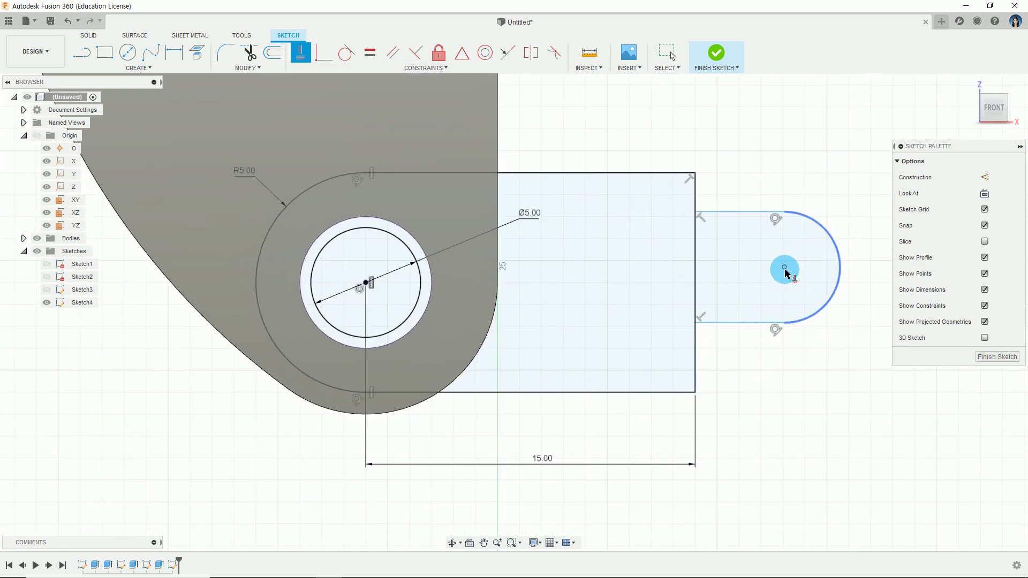
{"action": "left_click", "coordinate": [366, 284]}
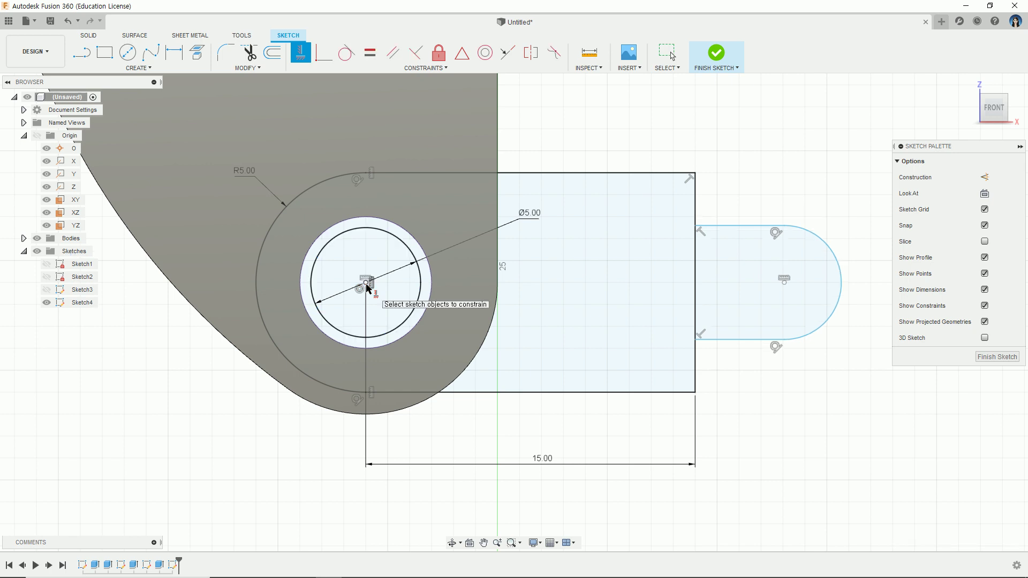
{"action": "left_click_drag", "start_coordinate": [155, 297], "coordinate": [899, 274], "text": "shift"}
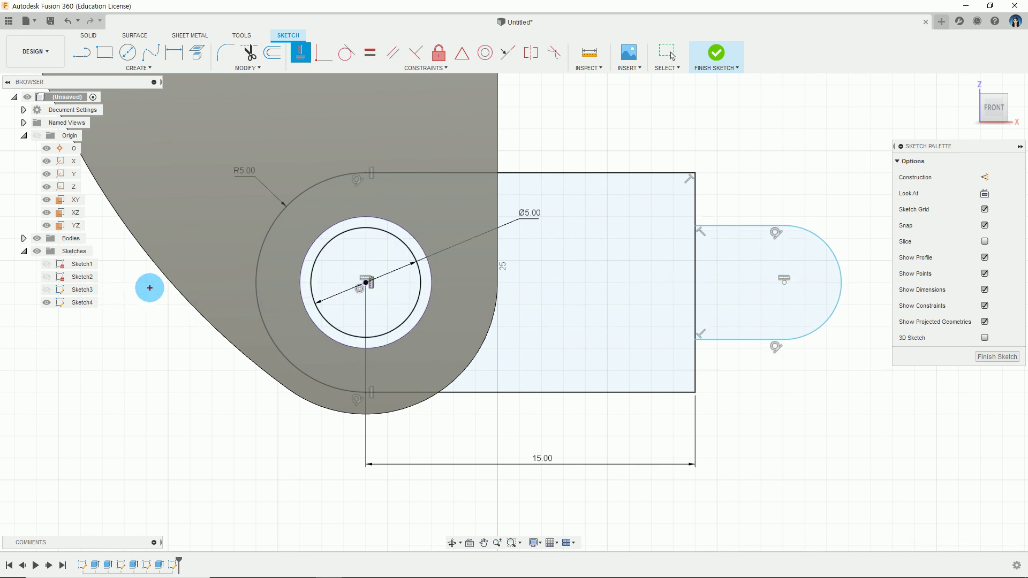
{"action": "mouse_move", "coordinate": [150, 288]}
{"action": "left_mouse_down", "text": "shift"}
{"action": "mouse_move", "coordinate": [765, 269]}
{"action": "mouse_move", "coordinate": [918, 279]}
{"action": "left_mouse_up", "text": "shift"}
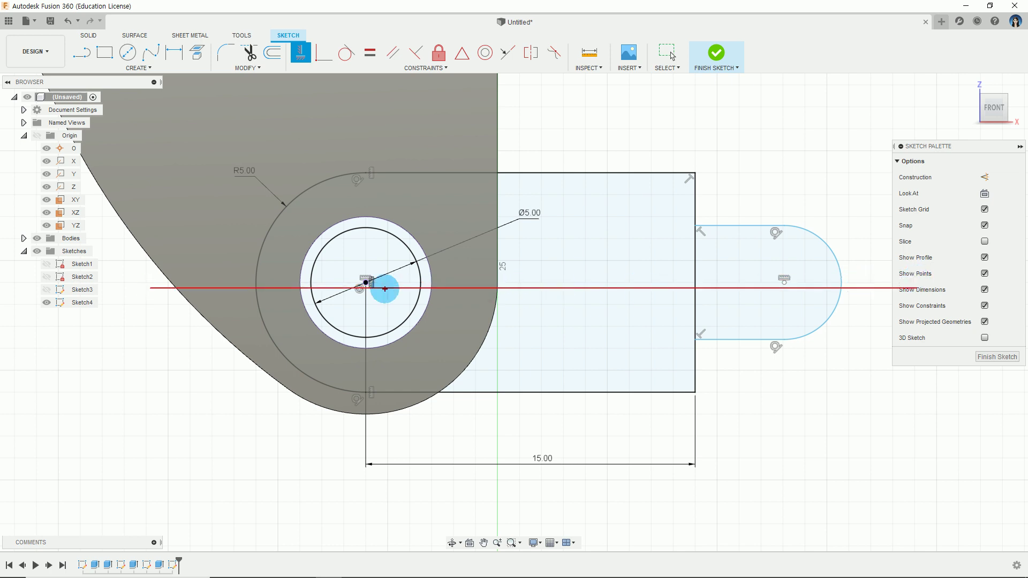
{"action": "left_click_drag", "start_coordinate": [787, 278], "coordinate": [797, 293]}
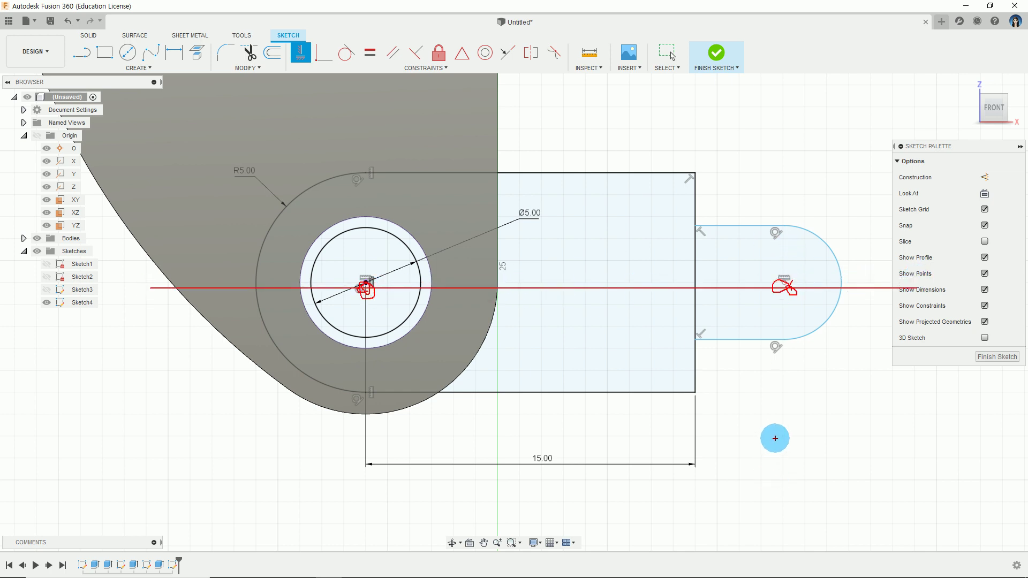
{"action": "key", "text": "Escape"}
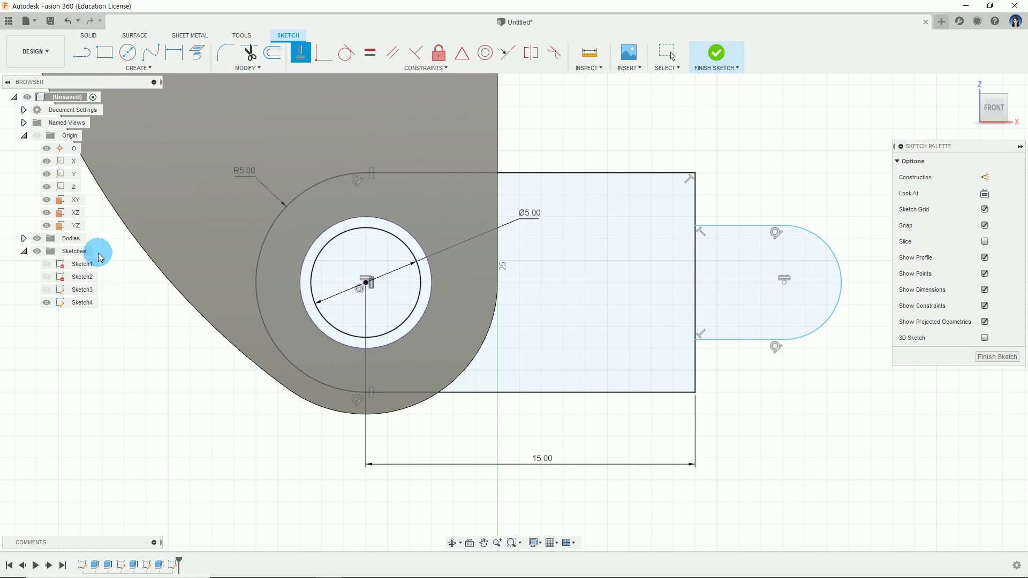
Check the tip's dimensions in the PDF drawing, return to Fusion 360 and dimension the tip's upper straight line to 4 mm.
{"action": "key", "text": "alt+Tab"}
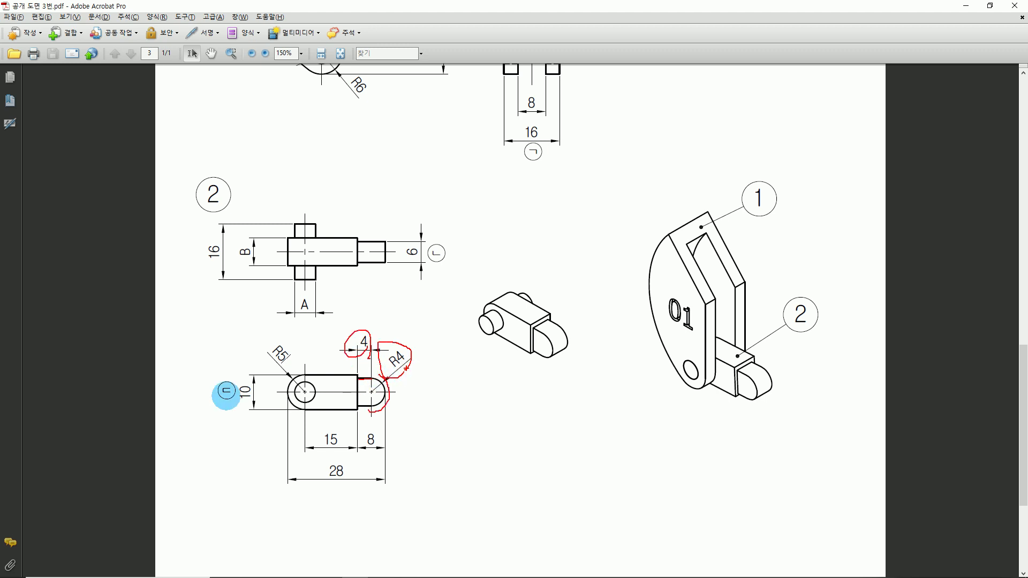
{"action": "key", "text": "Escape"}
{"action": "key", "text": "alt+Tab"}
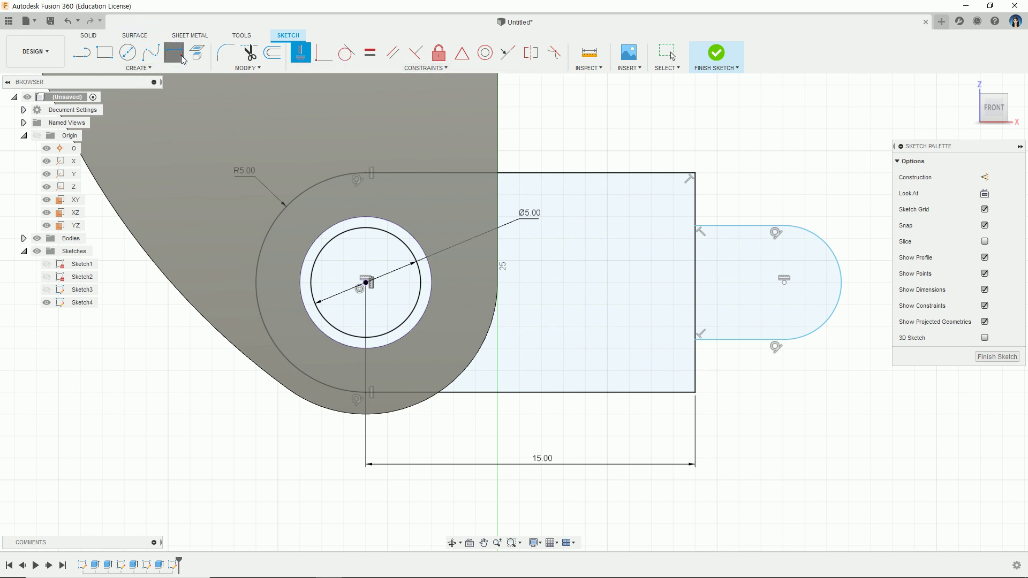
{"action": "middle_click_drag", "start_coordinate": [910, 343], "coordinate": [715, 345]}
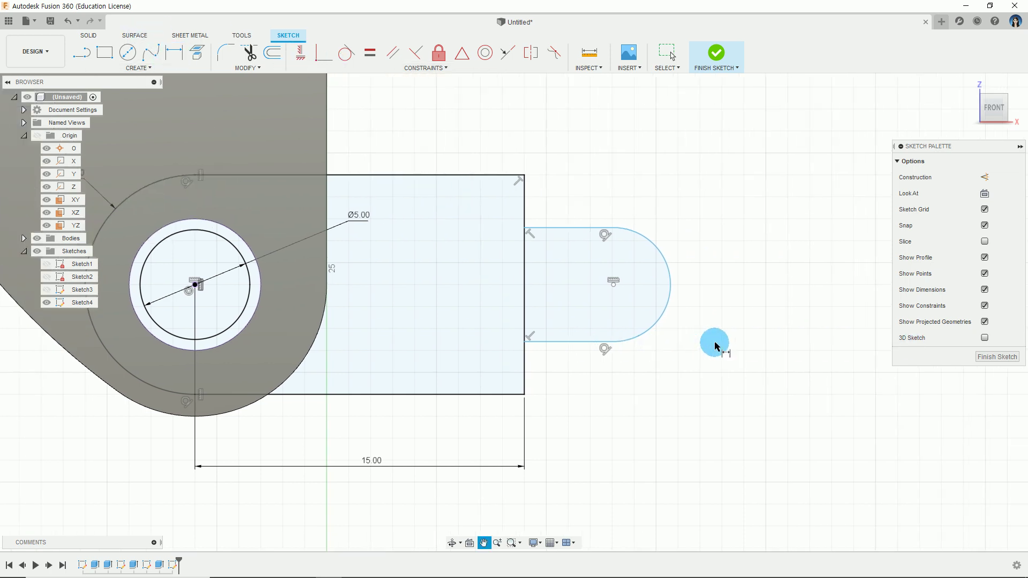
{"action": "left_click", "coordinate": [561, 228]}
{"action": "left_click", "coordinate": [575, 192]}
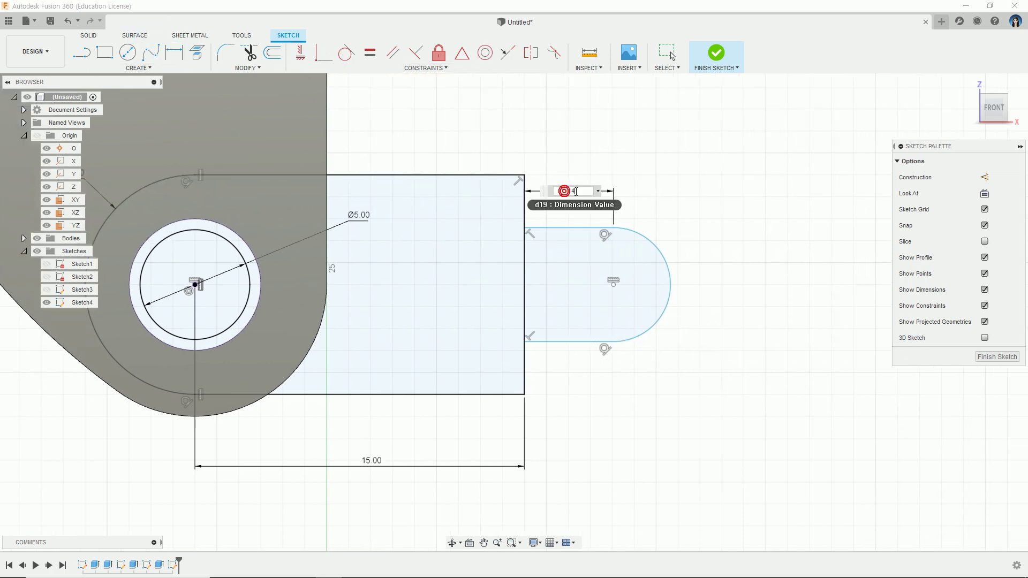
{"action": "type", "text": "4"}
{"action": "key", "text": "Return"}
Dimension the tip's end arc to a 4 mm radius and leave the Dimension command.
{"action": "left_click", "coordinate": [659, 243]}
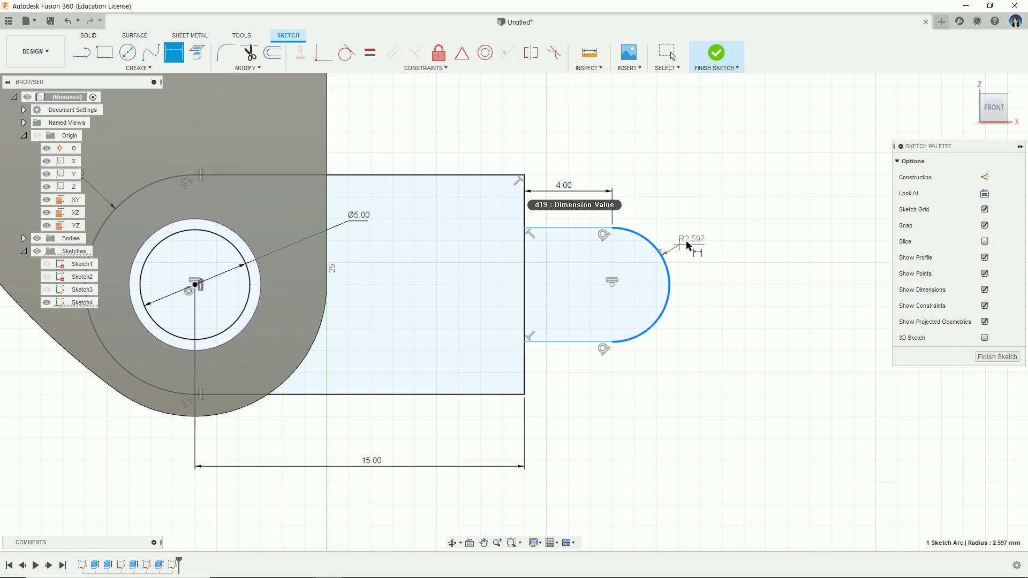
{"action": "left_click", "coordinate": [688, 245]}
{"action": "type", "text": "4"}
{"action": "key", "text": "Return"}
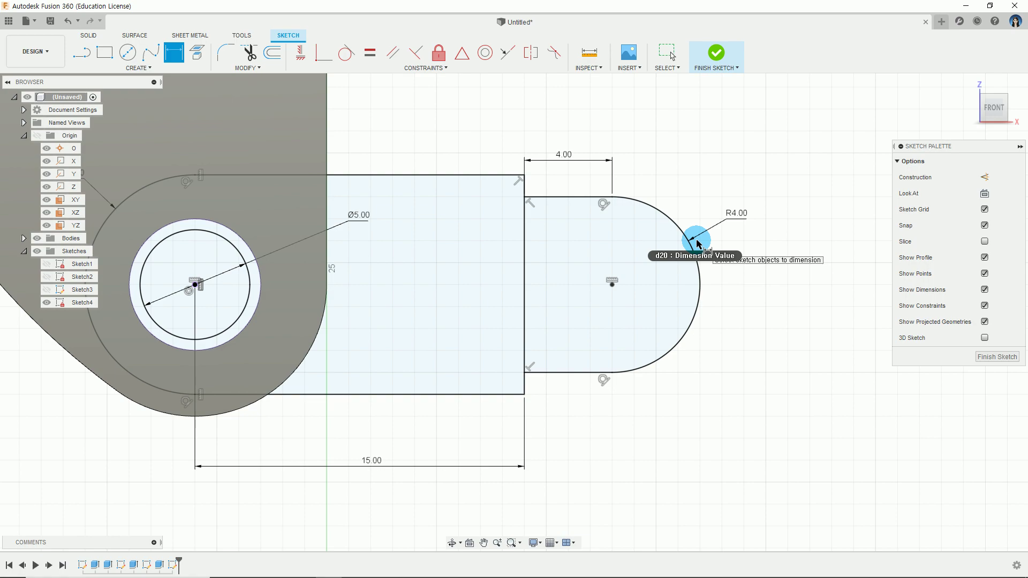
{"action": "key", "text": "Escape"}
{"action": "scroll", "coordinate": [733, 238], "scroll_direction": "down", "scroll_amount": 2}
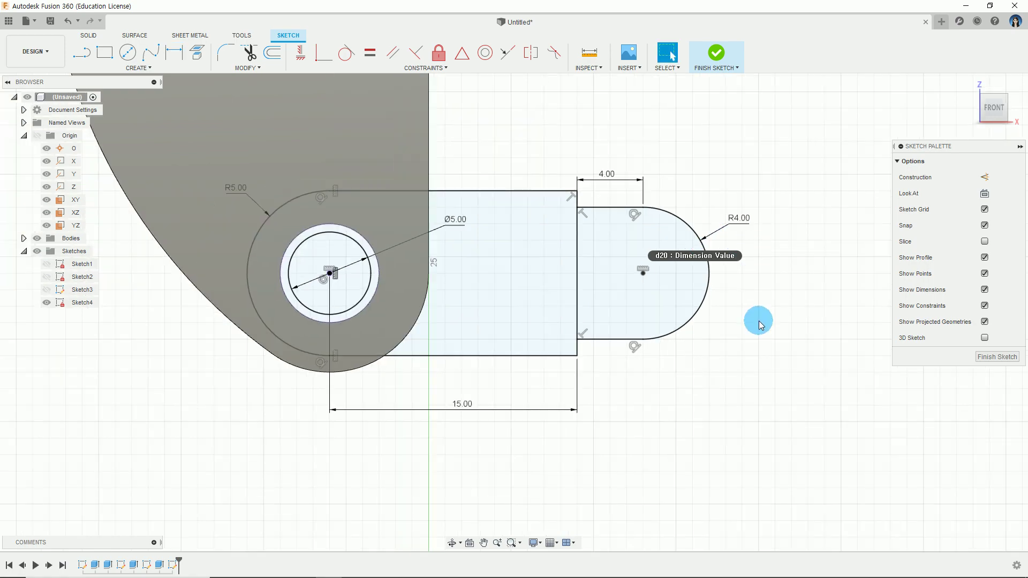
Compare the sketch with part 2's front view in the PDF drawing, return to Fusion 360 and finish the sketch.
{"action": "key", "text": "alt+Tab"}
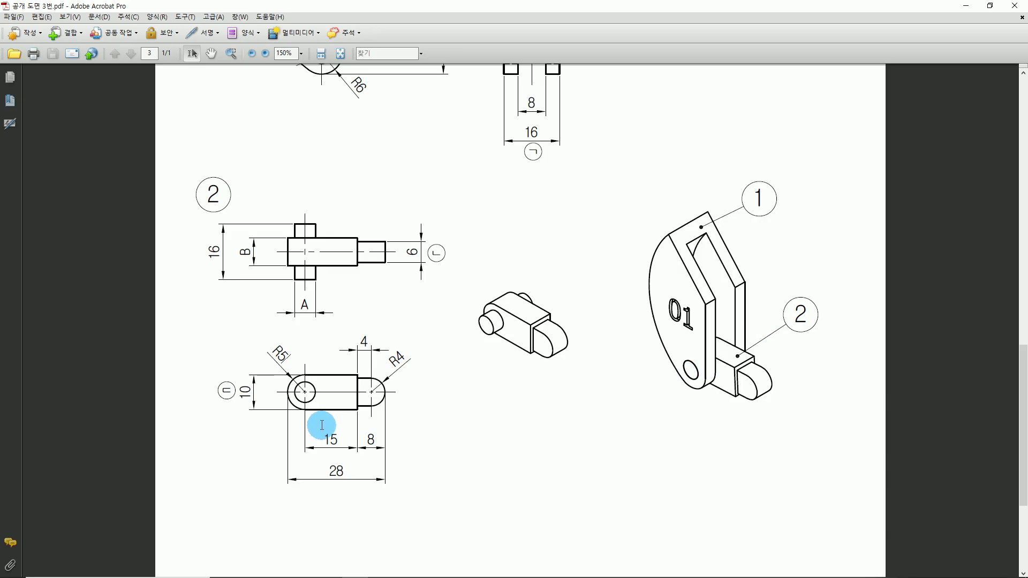
{"action": "key", "text": "alt+Tab"}
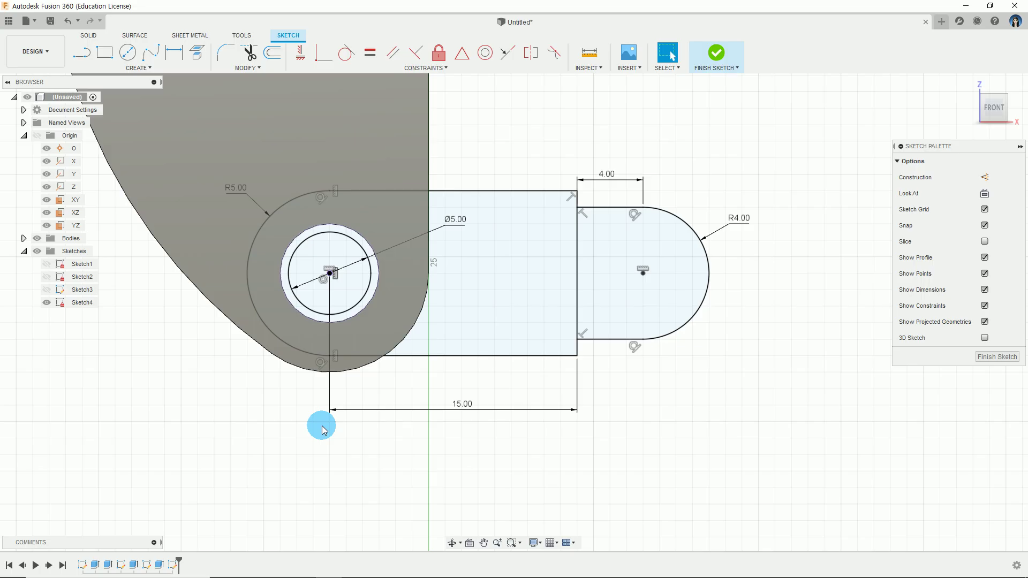
{"action": "left_click", "coordinate": [718, 62]}
{"action": "mouse_move", "coordinate": [716, 422]}
{"action": "middle_mouse_down", "text": "shift"}
{"action": "mouse_move", "coordinate": [707, 436]}
{"action": "mouse_move", "coordinate": [596, 471]}
{"action": "mouse_move", "coordinate": [763, 438]}
{"action": "middle_mouse_up", "text": "shift"}
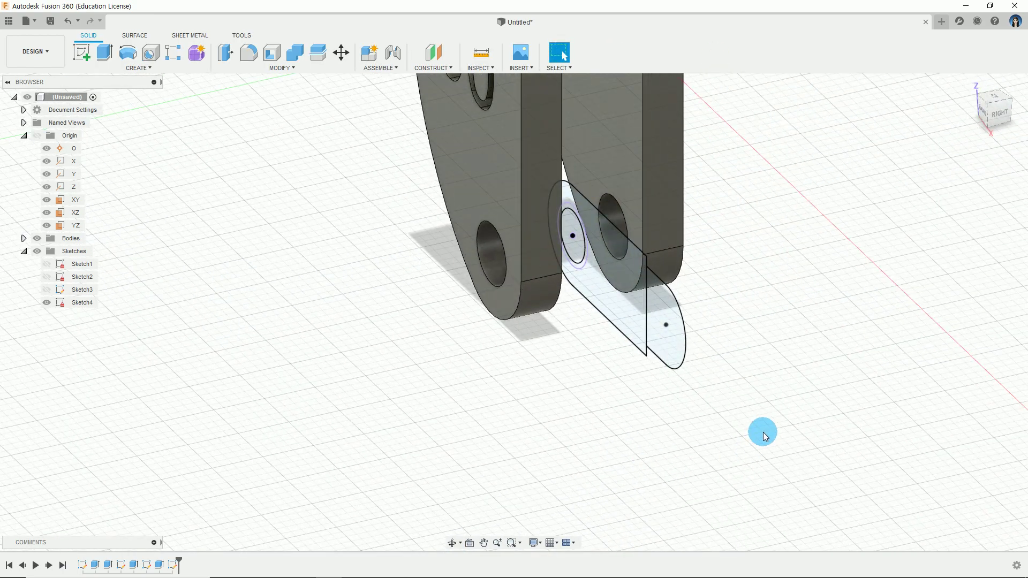
{"action": "scroll", "coordinate": [765, 246], "scroll_direction": "up", "scroll_amount": 3}
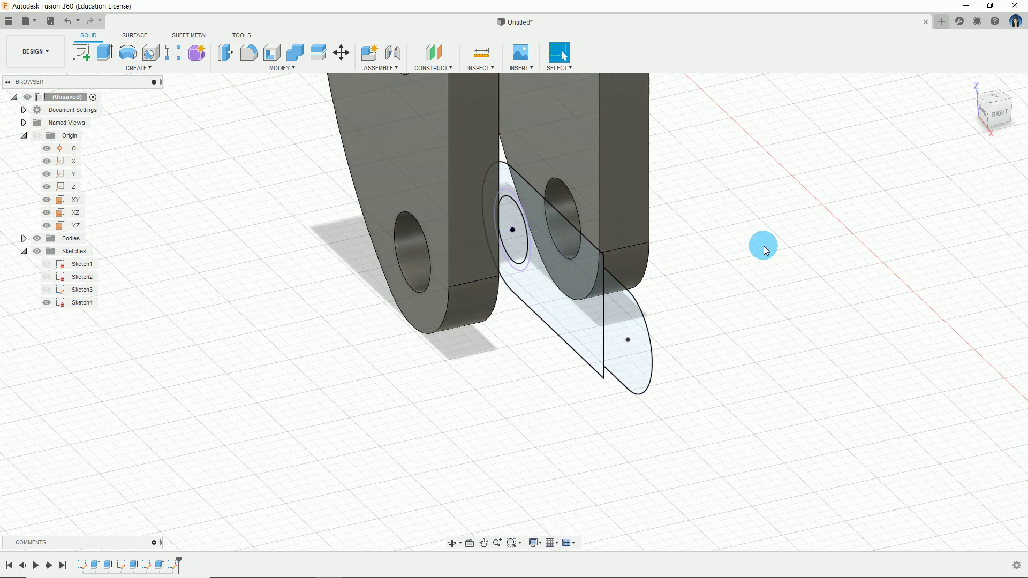
Examine the pin, body and tip in part 2's isometric view in the PDF drawing, and return to Fusion 360.
{"action": "key", "text": "alt+Tab"}
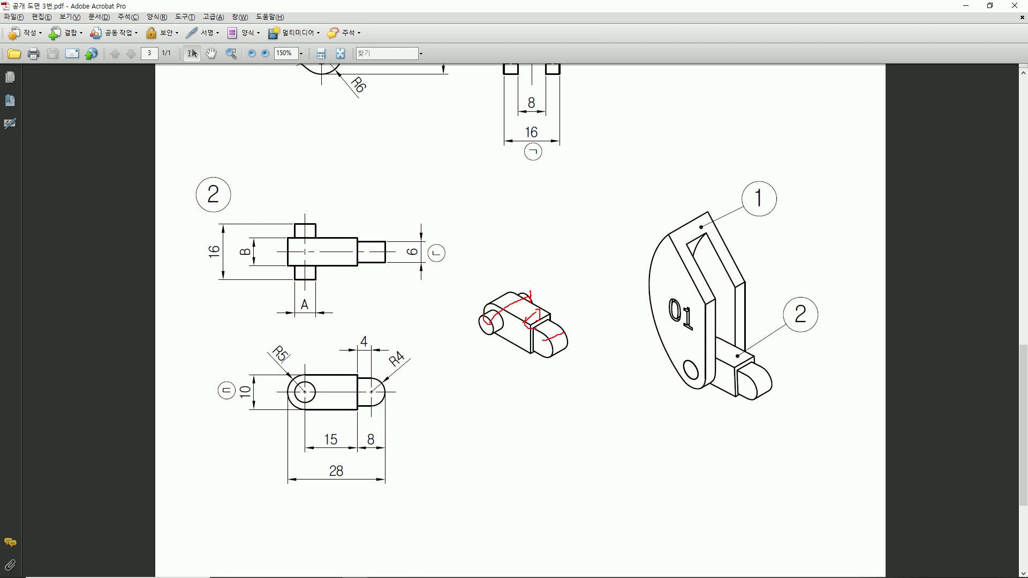
{"action": "key", "text": "Escape"}
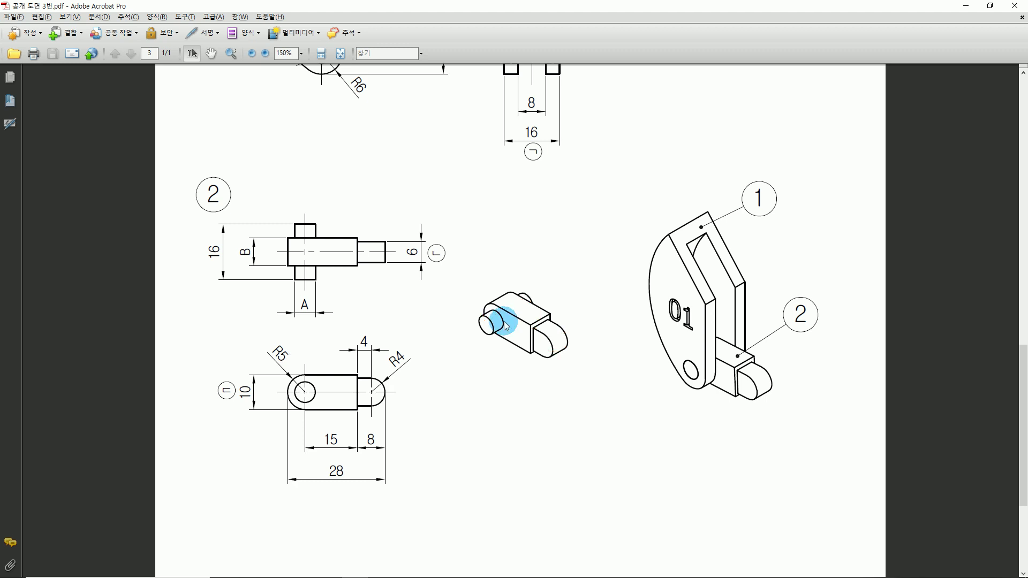
{"action": "key", "text": "ctrl+2"}
{"action": "left_click_drag", "start_coordinate": [510, 292], "coordinate": [511, 305]}
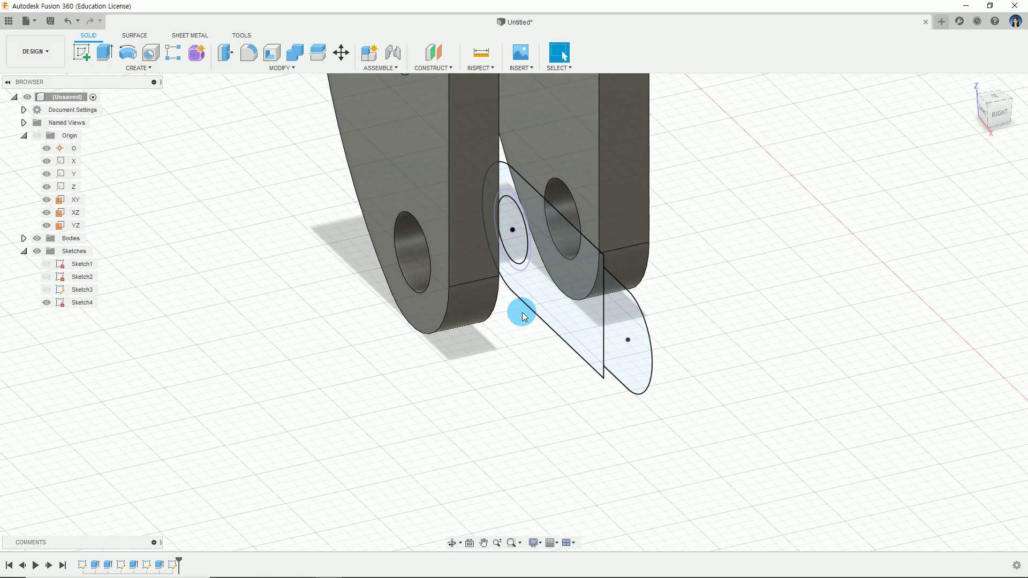
Start a symmetric Extrude of part 2's body profile and the ring around the 5 mm circle, leaving out the circle's interior and the tip.
{"action": "left_click", "coordinate": [138, 68]}
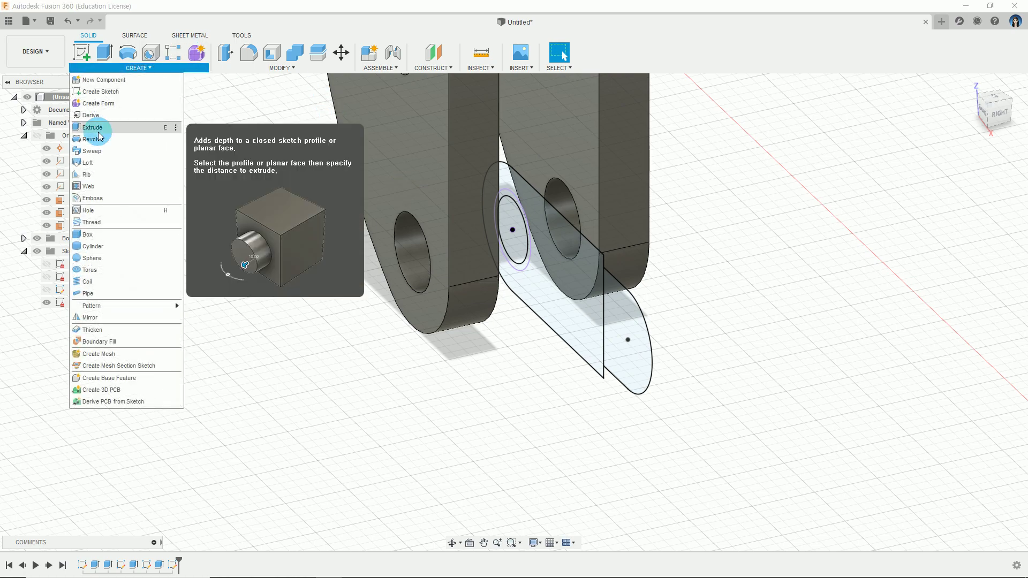
{"action": "left_click", "coordinate": [92, 127]}
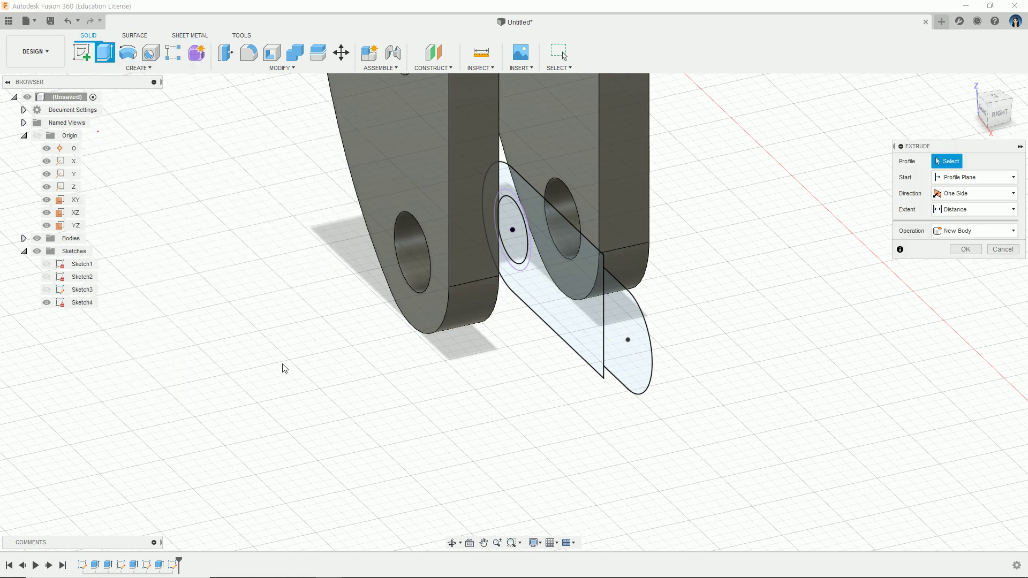
{"action": "left_click", "coordinate": [569, 268]}
{"action": "scroll", "coordinate": [473, 184], "scroll_direction": "up", "scroll_amount": 5}
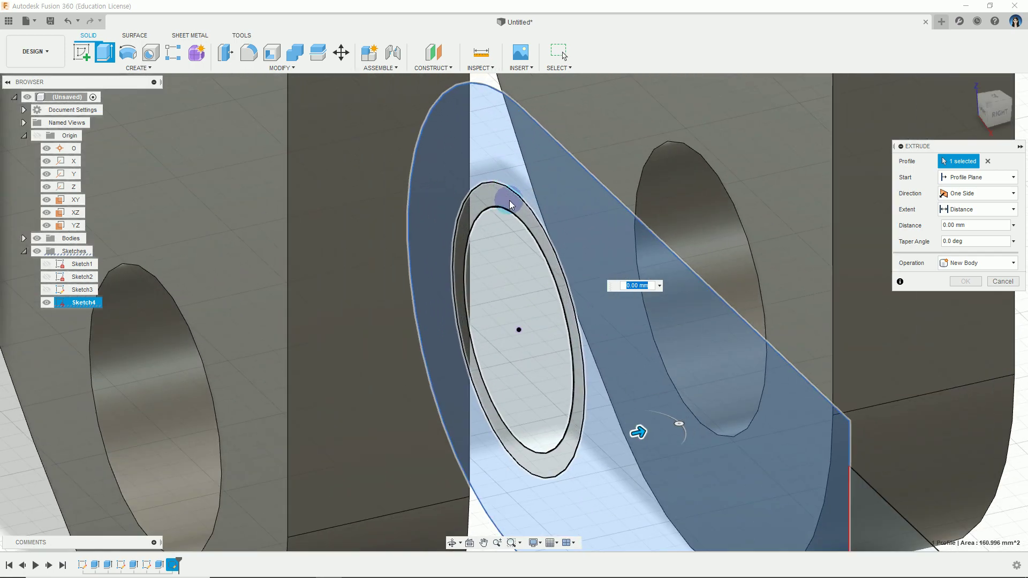
{"action": "left_click", "coordinate": [510, 204]}
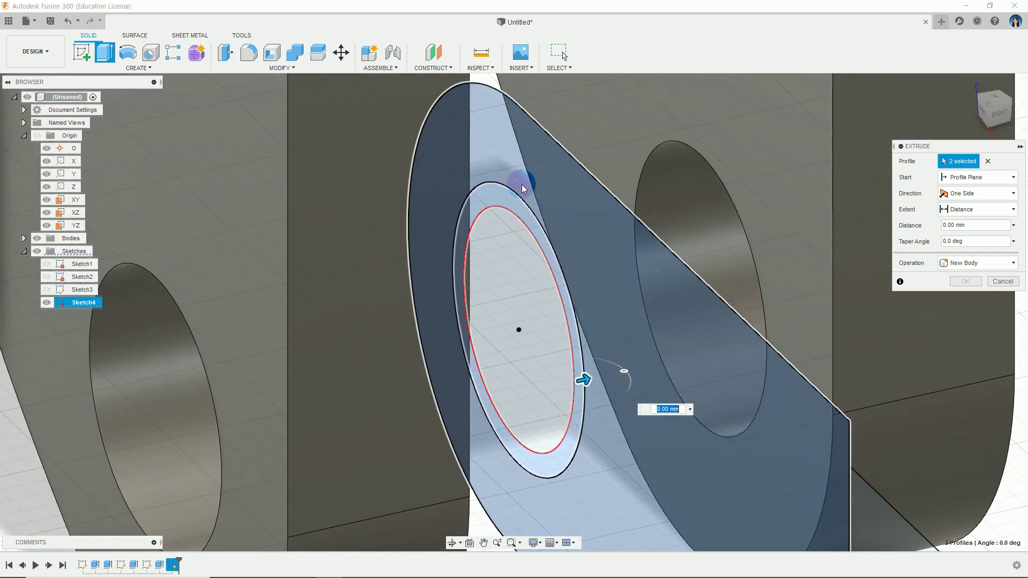
{"action": "scroll", "coordinate": [552, 201], "scroll_direction": "down", "scroll_amount": 3}
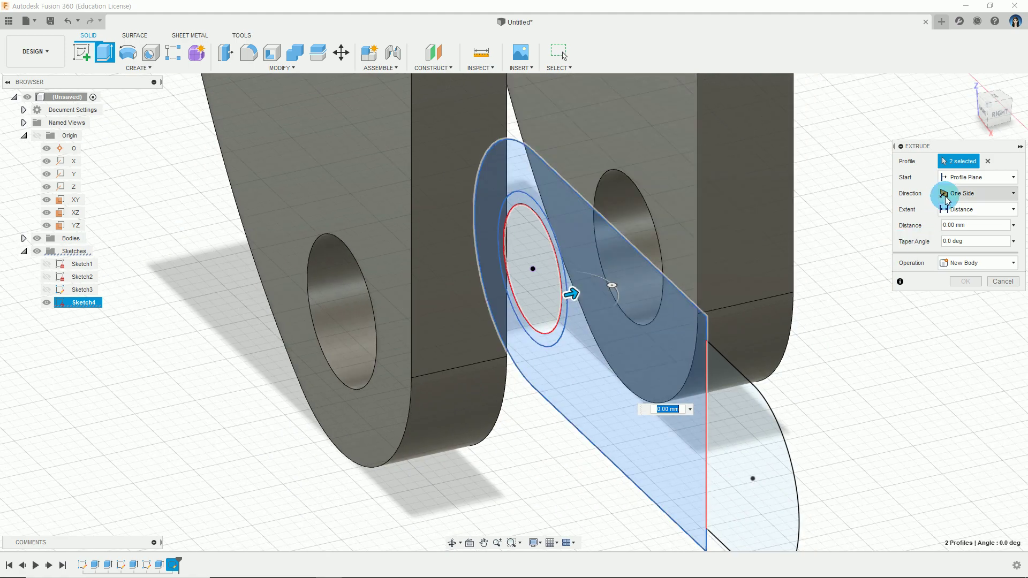
{"action": "left_click", "coordinate": [973, 194]}
{"action": "left_click", "coordinate": [966, 231]}
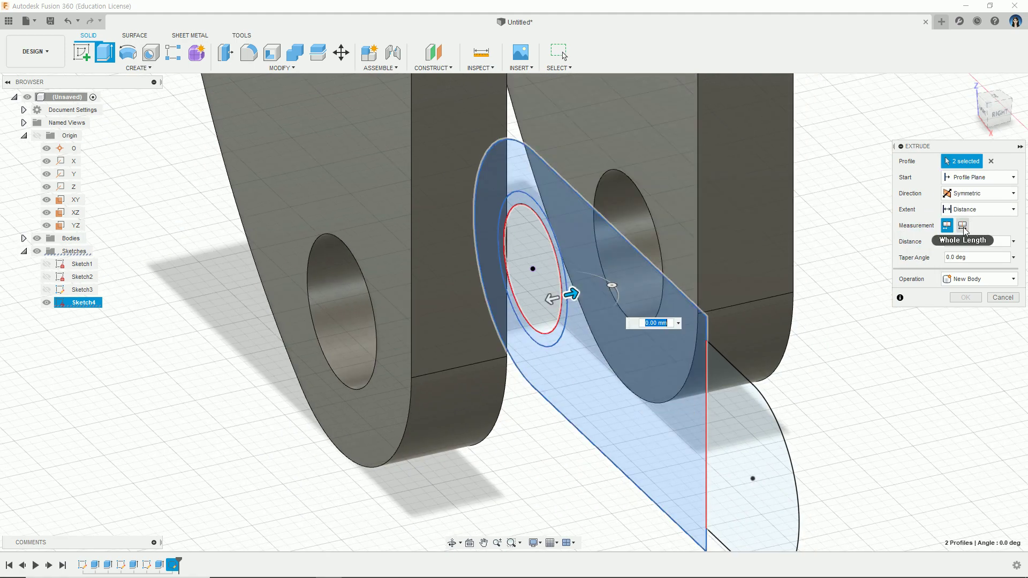
Examine part 2's body width B and part 1's slot width in the PDF drawing, and return to Fusion 360.
{"action": "key", "text": "alt+Tab"}
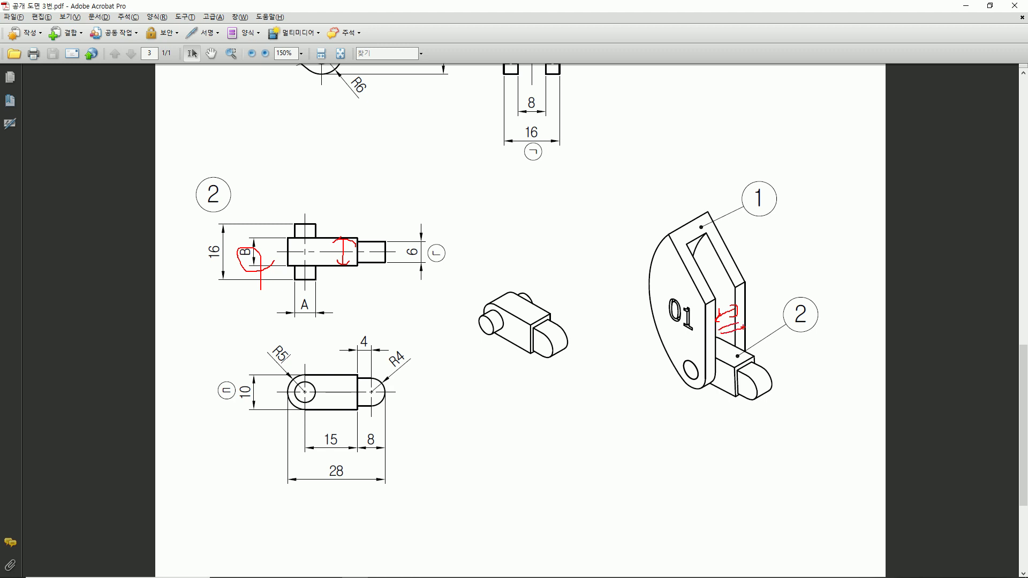
{"action": "scroll", "coordinate": [285, 256], "scroll_direction": "up", "scroll_amount": 5}
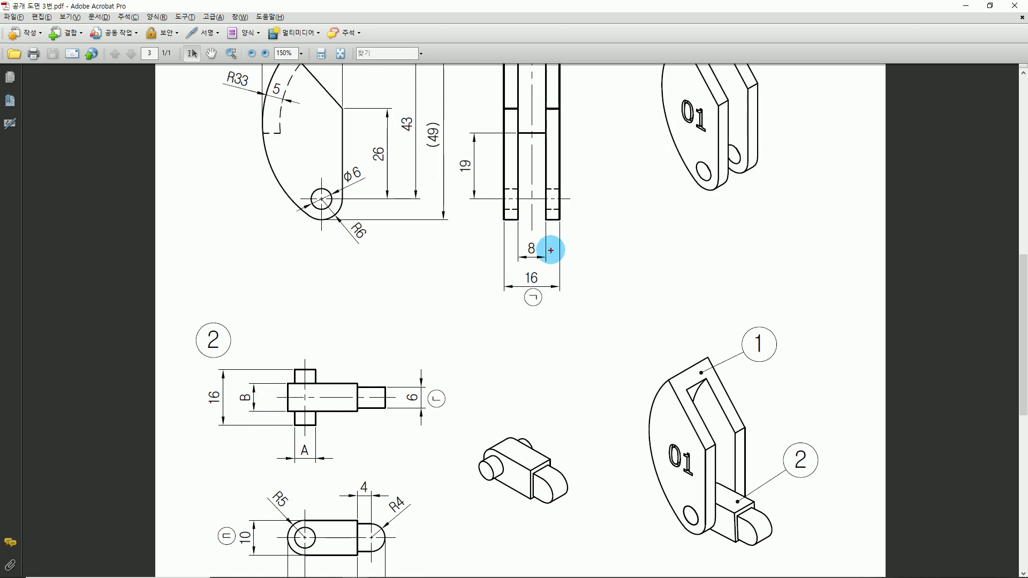
{"action": "left_click_drag", "start_coordinate": [550, 256], "coordinate": [523, 224]}
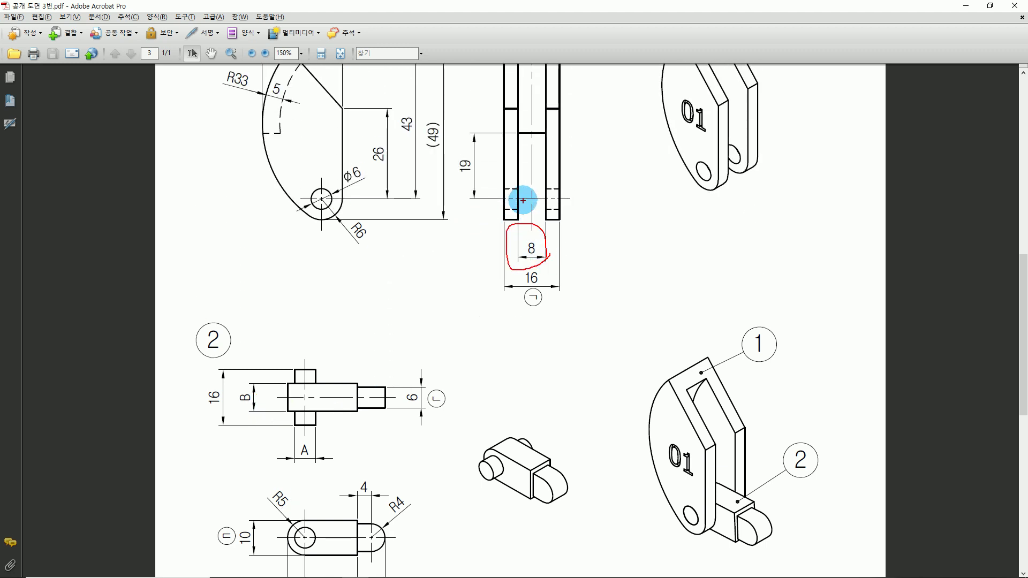
{"action": "left_click_drag", "start_coordinate": [538, 171], "coordinate": [540, 205]}
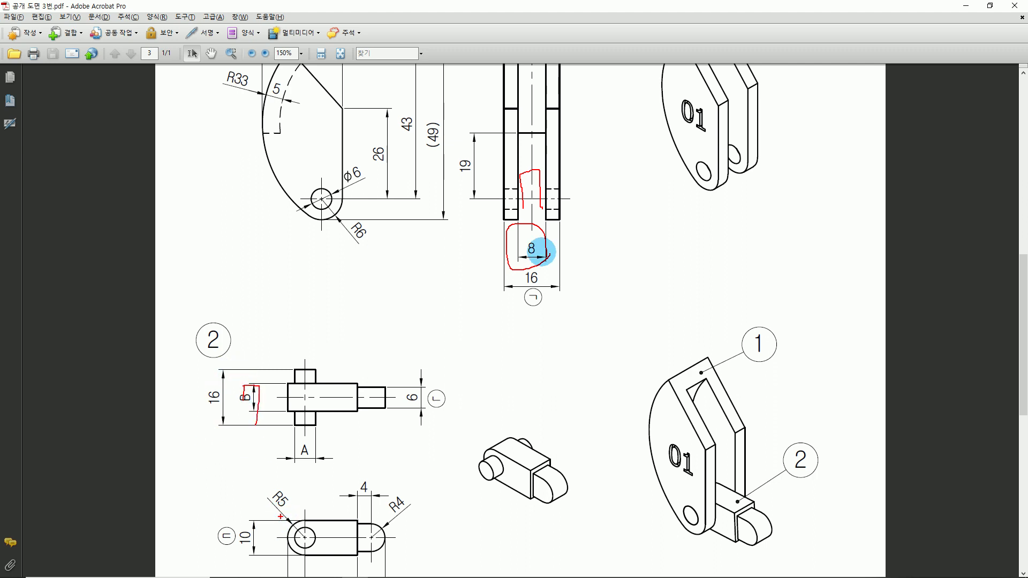
{"action": "key", "text": "Escape"}
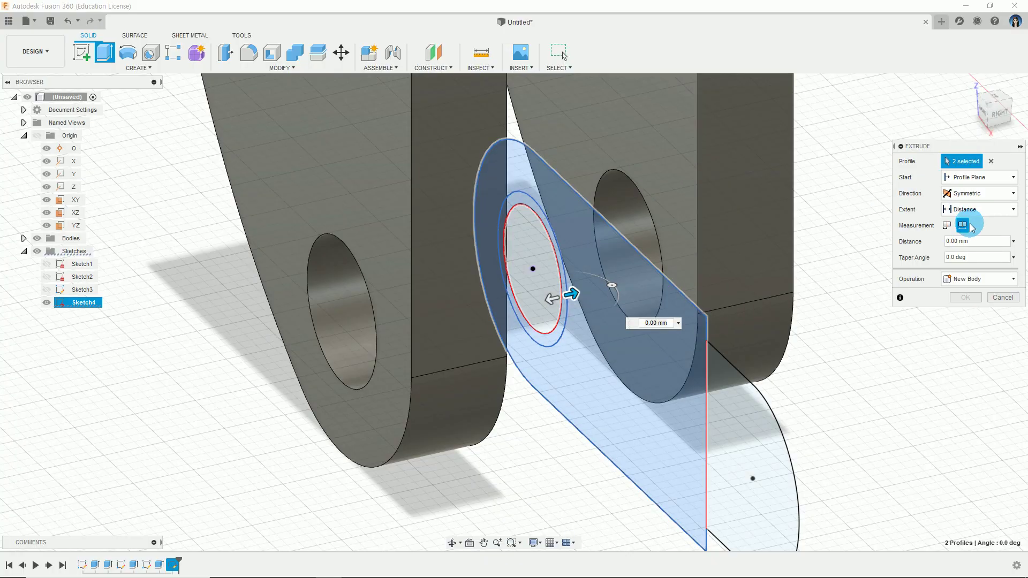
Extrude the selected body profiles symmetrically to a whole length of 7 mm as a new body.
{"action": "type", "text": "7"}
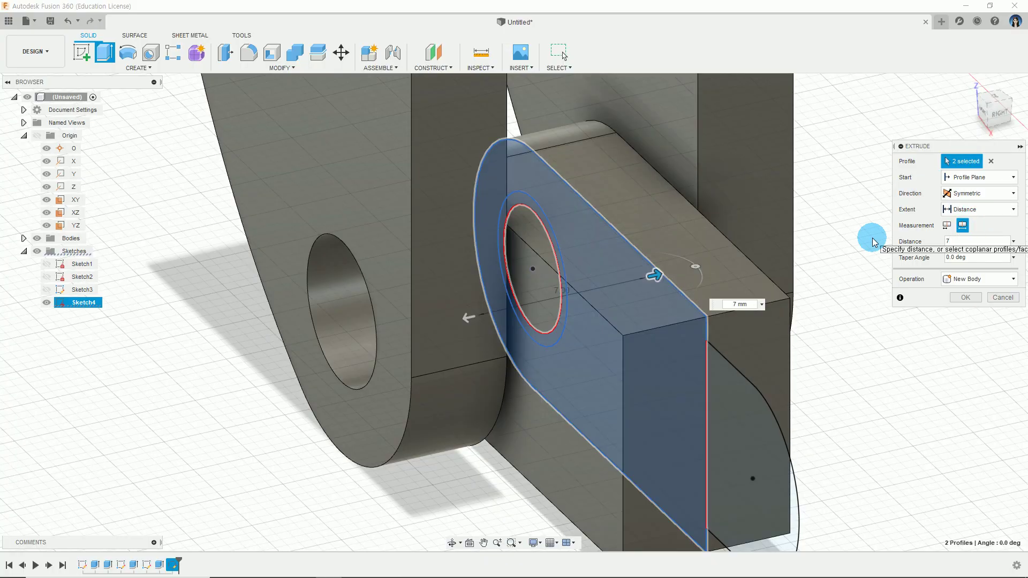
{"action": "scroll", "coordinate": [820, 362], "scroll_direction": "down", "scroll_amount": 2}
{"action": "middle_click_drag", "start_coordinate": [819, 362], "coordinate": [799, 348], "text": "shift"}
{"action": "scroll", "coordinate": [723, 328], "scroll_direction": "up", "scroll_amount": 2}
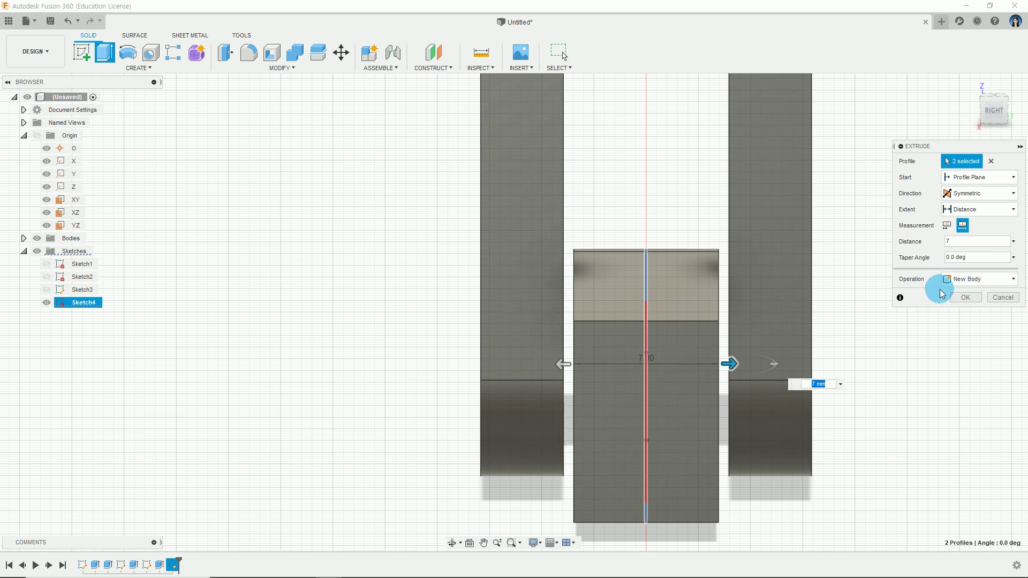
{"action": "left_click", "coordinate": [966, 297]}
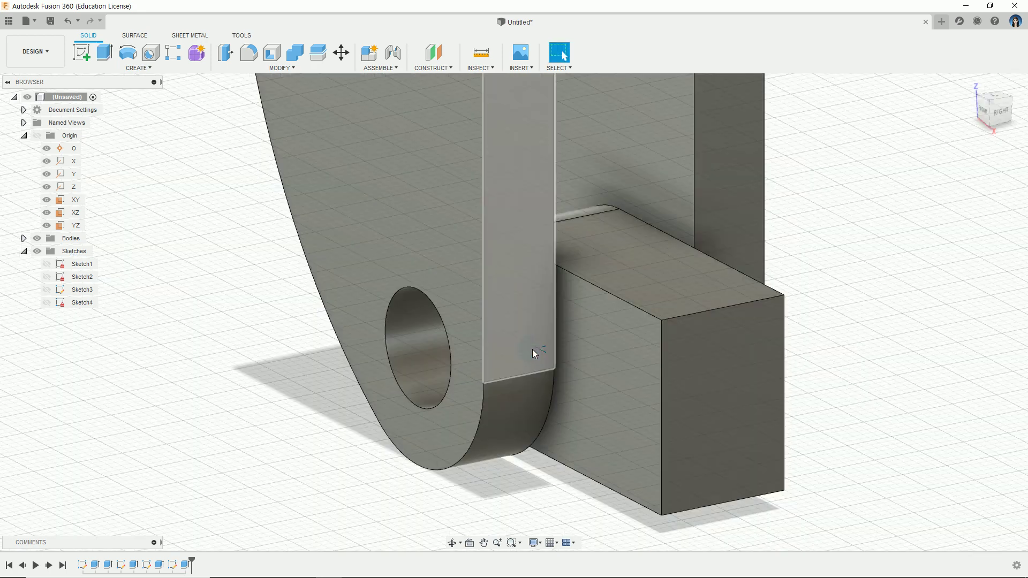
Show Sketch4 and start a symmetric Extrude of part 2's rounded tip profile.
{"action": "left_click", "coordinate": [46, 303]}
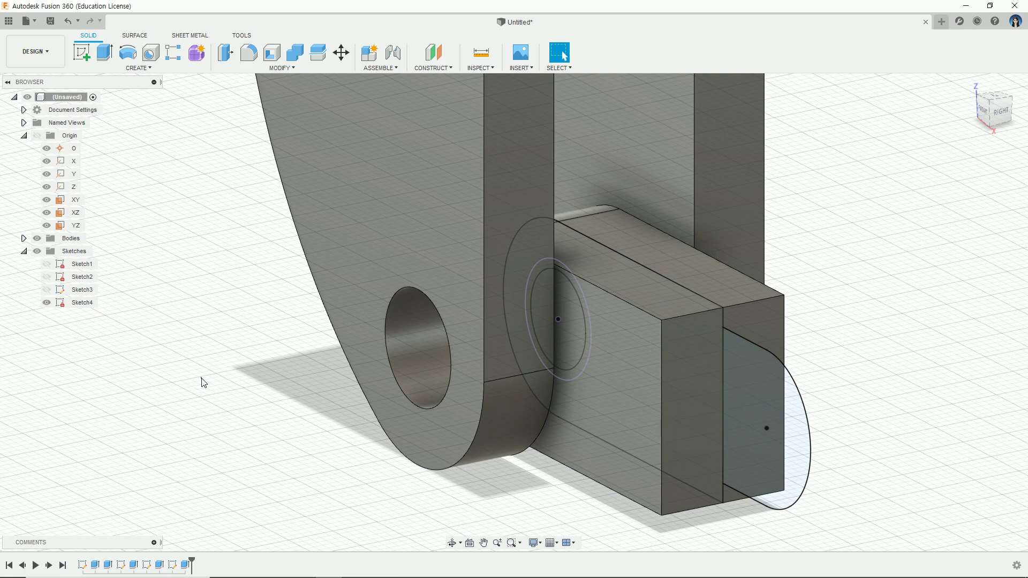
{"action": "left_click", "coordinate": [135, 68]}
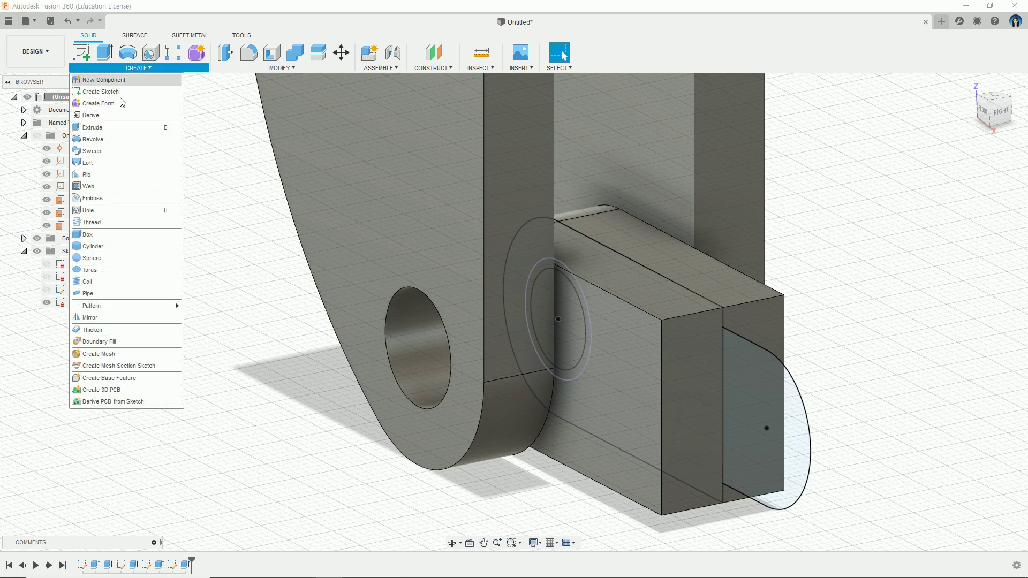
{"action": "left_click", "coordinate": [96, 128]}
{"action": "left_click", "coordinate": [778, 409]}
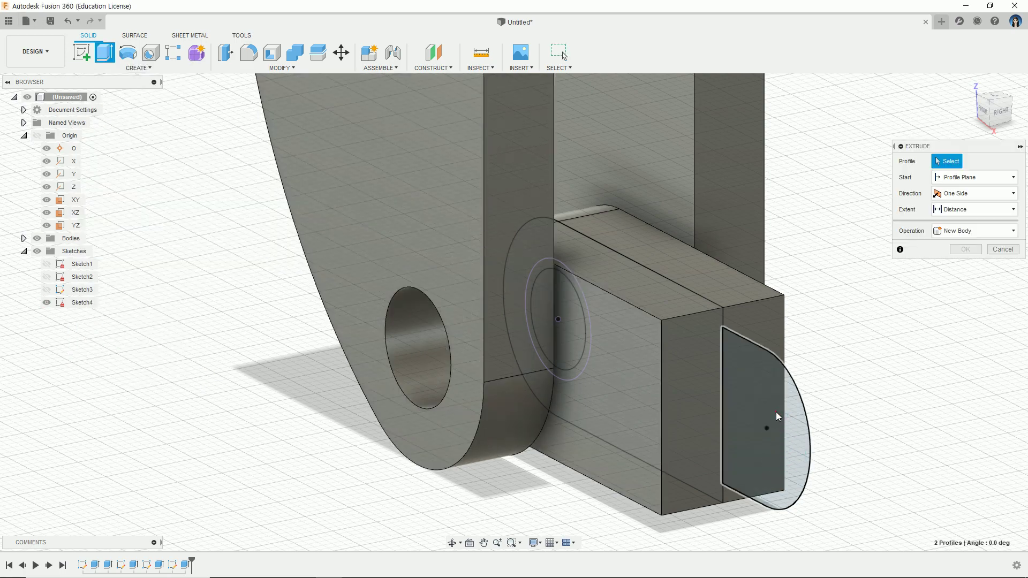
{"action": "mouse_move", "coordinate": [780, 425]}
{"action": "middle_mouse_down", "text": "shift"}
{"action": "mouse_move", "coordinate": [930, 436]}
{"action": "mouse_move", "coordinate": [916, 454]}
{"action": "middle_mouse_up", "text": "shift"}
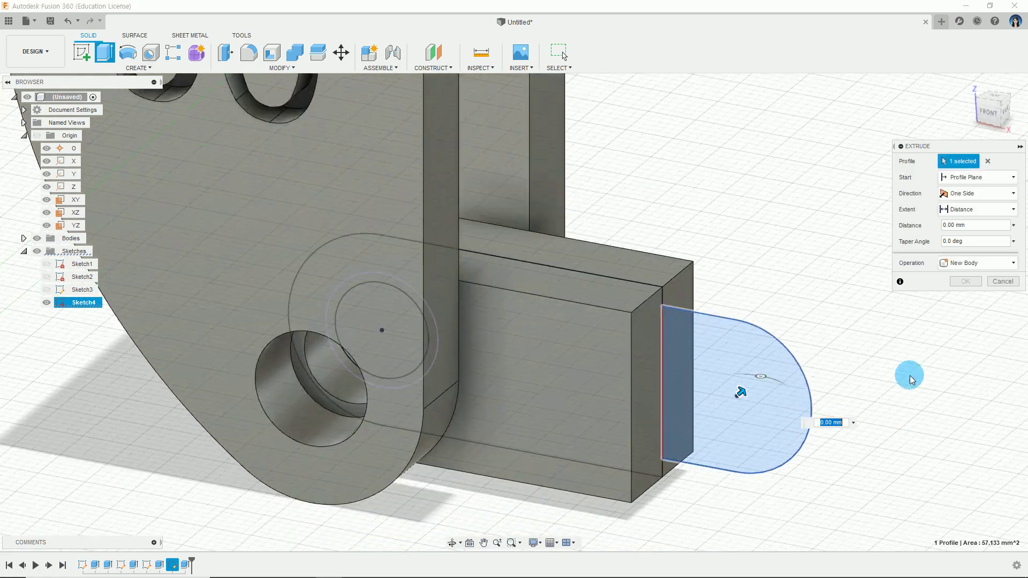
{"action": "left_click", "coordinate": [966, 196]}
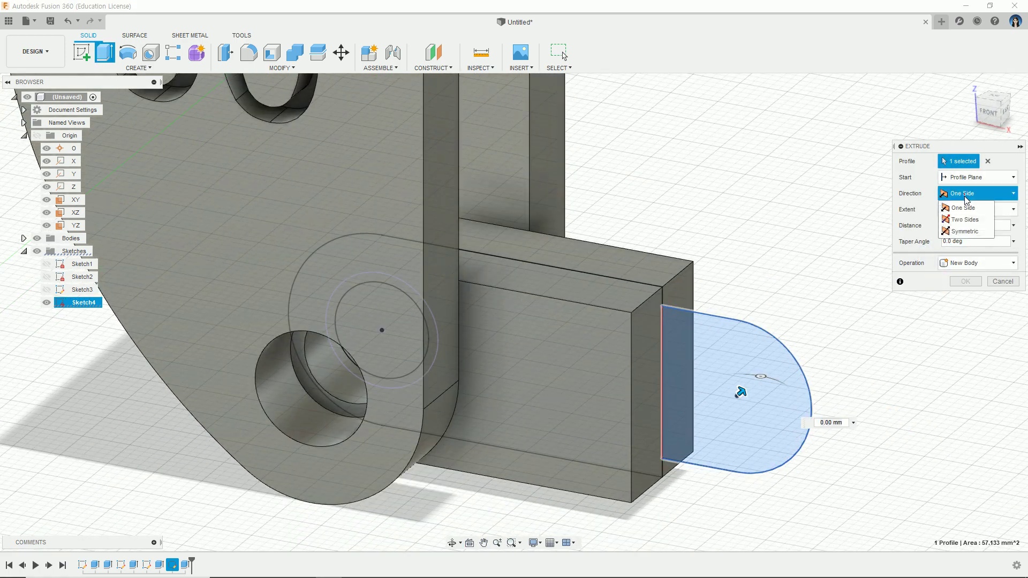
{"action": "left_click", "coordinate": [966, 232]}
Check the tip width in the PDF drawing and extrude the tip to a whole length of 6 mm, joined to part 2's body.
{"action": "left_click", "coordinate": [962, 227]}
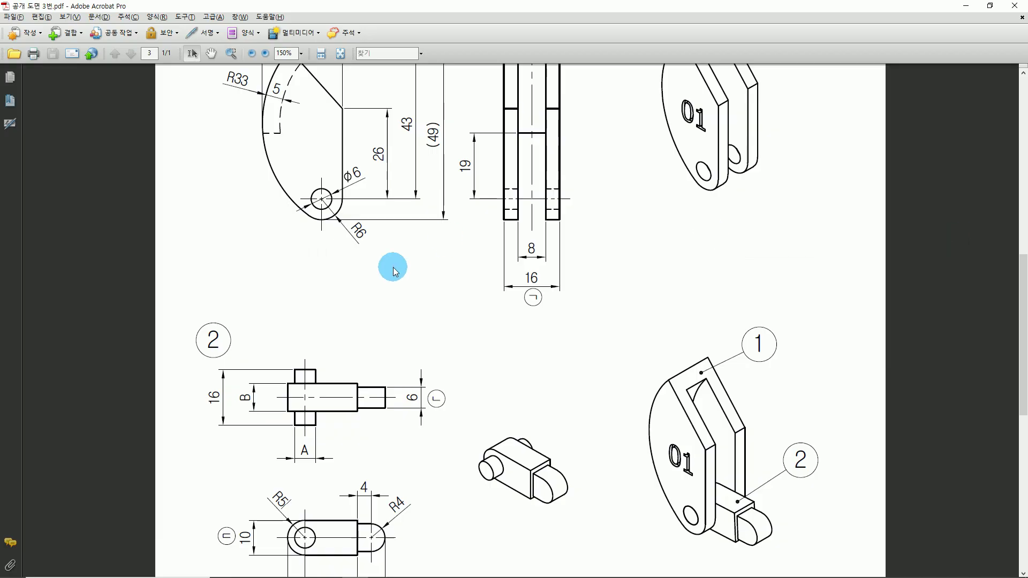
{"action": "scroll", "coordinate": [350, 408], "scroll_direction": "down", "scroll_amount": 1}
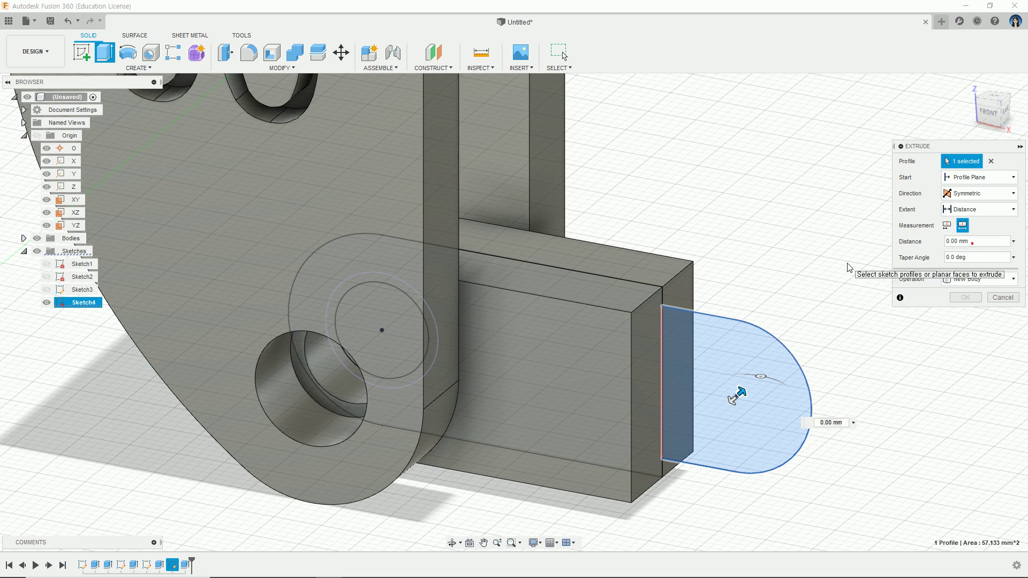
{"action": "type", "text": "6"}
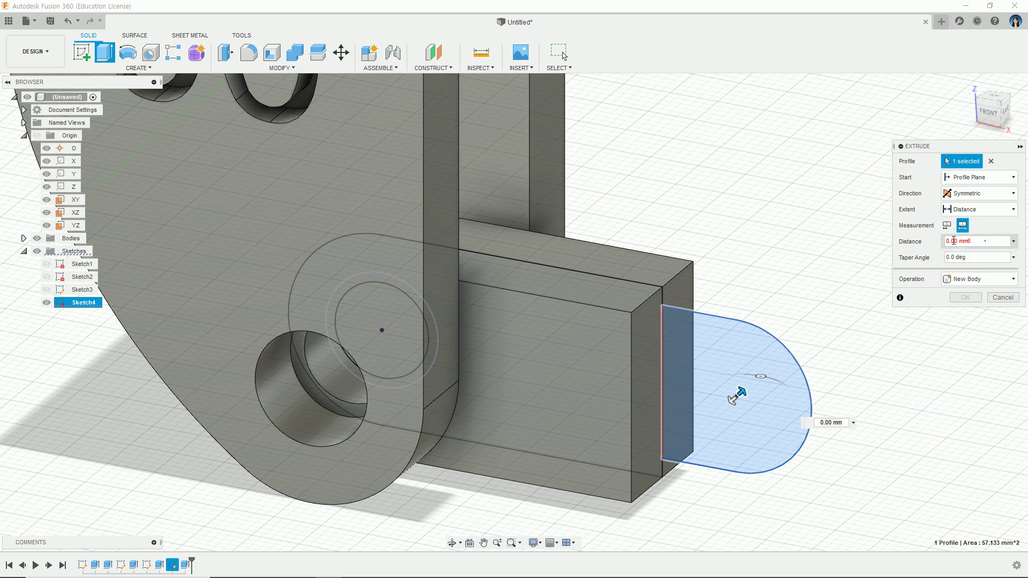
{"action": "type", "text": "6"}
{"action": "mouse_move", "coordinate": [887, 434]}
{"action": "middle_mouse_down", "text": "shift"}
{"action": "mouse_move", "coordinate": [852, 456]}
{"action": "mouse_move", "coordinate": [867, 436]}
{"action": "mouse_move", "coordinate": [792, 407]}
{"action": "middle_mouse_up", "text": "shift"}
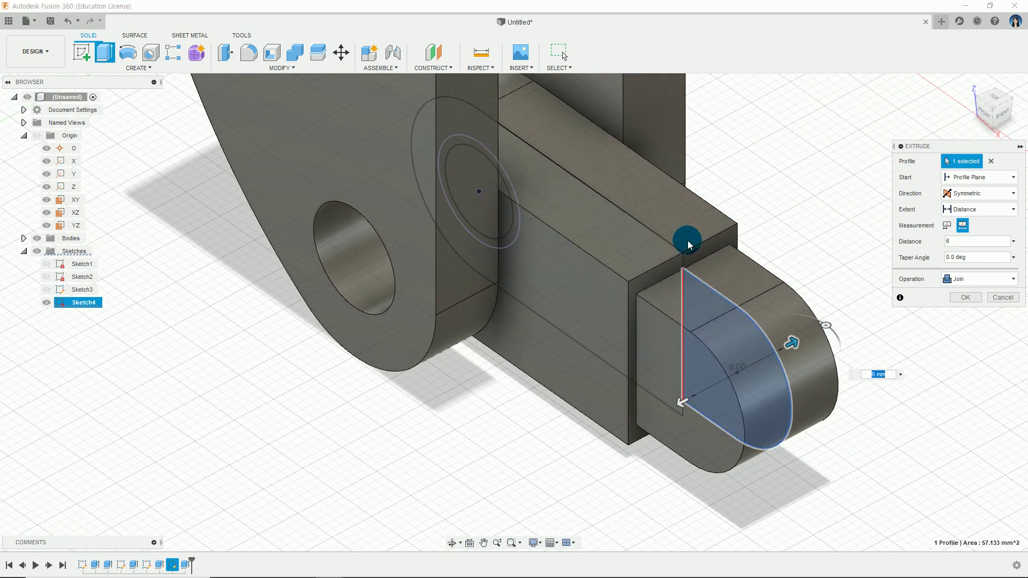
{"action": "left_click", "coordinate": [997, 284]}
{"action": "left_click", "coordinate": [997, 284]}
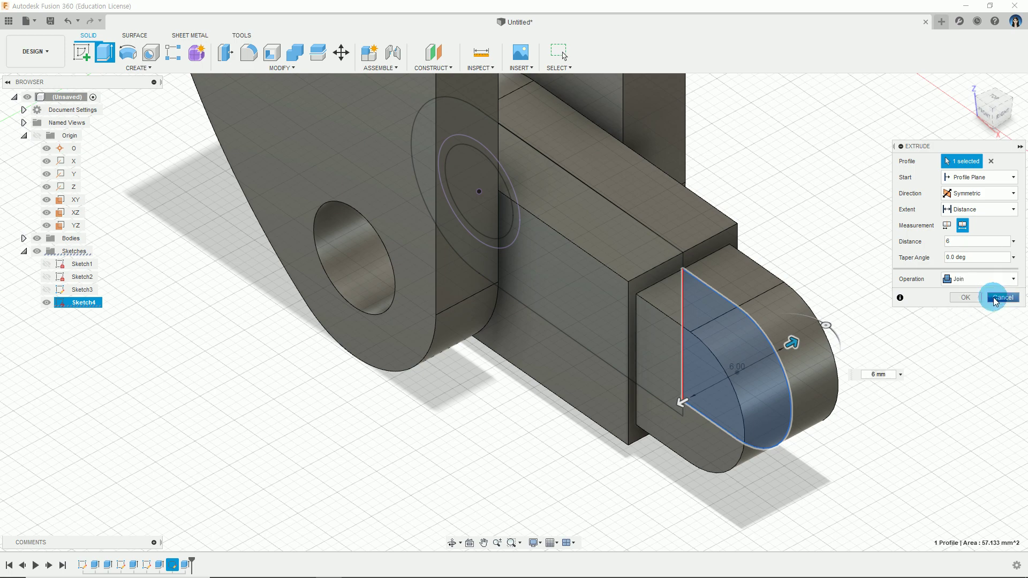
{"action": "left_click", "coordinate": [965, 298]}
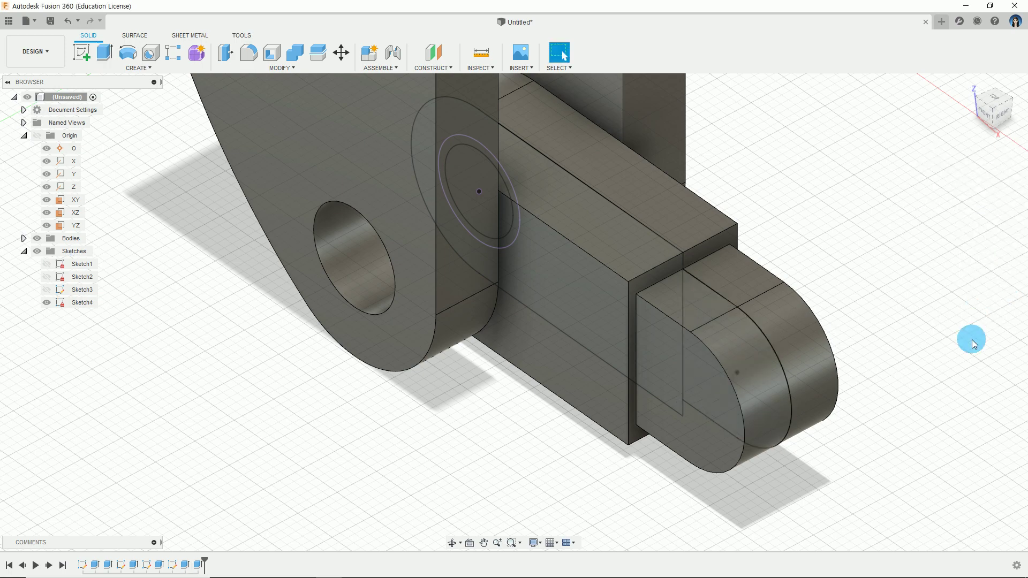
Start a symmetric, whole-length Extrude of the 5 mm pin circle in Sketch4.
{"action": "left_click", "coordinate": [138, 68]}
{"action": "left_click", "coordinate": [119, 131]}
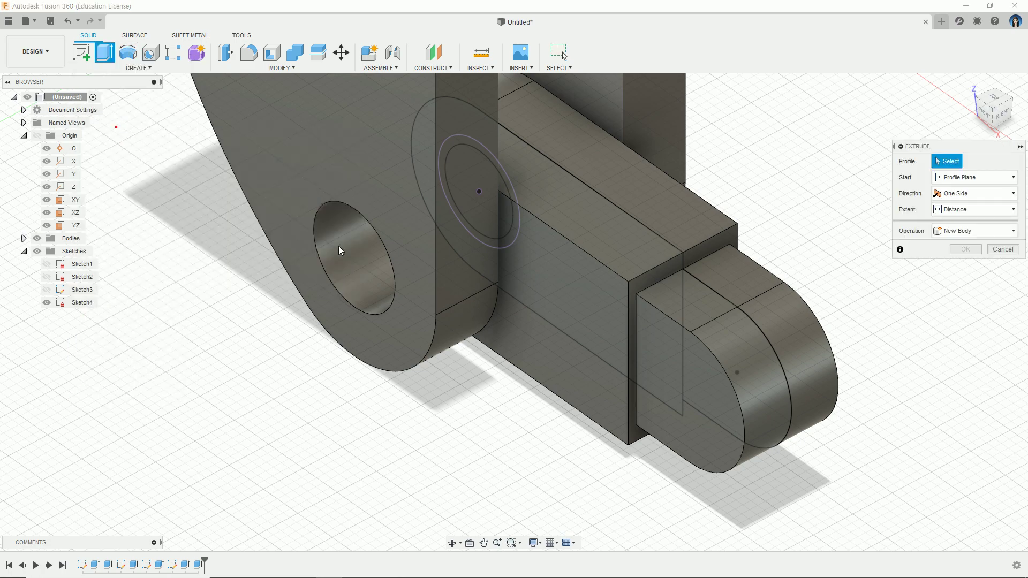
{"action": "middle_click_drag", "start_coordinate": [587, 223], "coordinate": [615, 202], "text": "shift"}
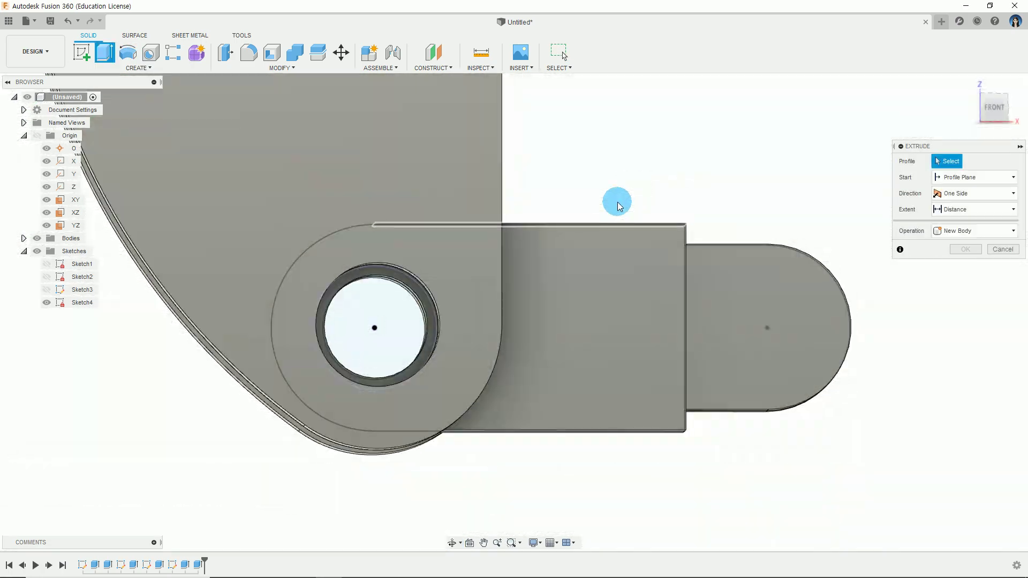
{"action": "left_click", "coordinate": [394, 310]}
{"action": "middle_click_drag", "start_coordinate": [676, 436], "coordinate": [636, 468], "text": "shift"}
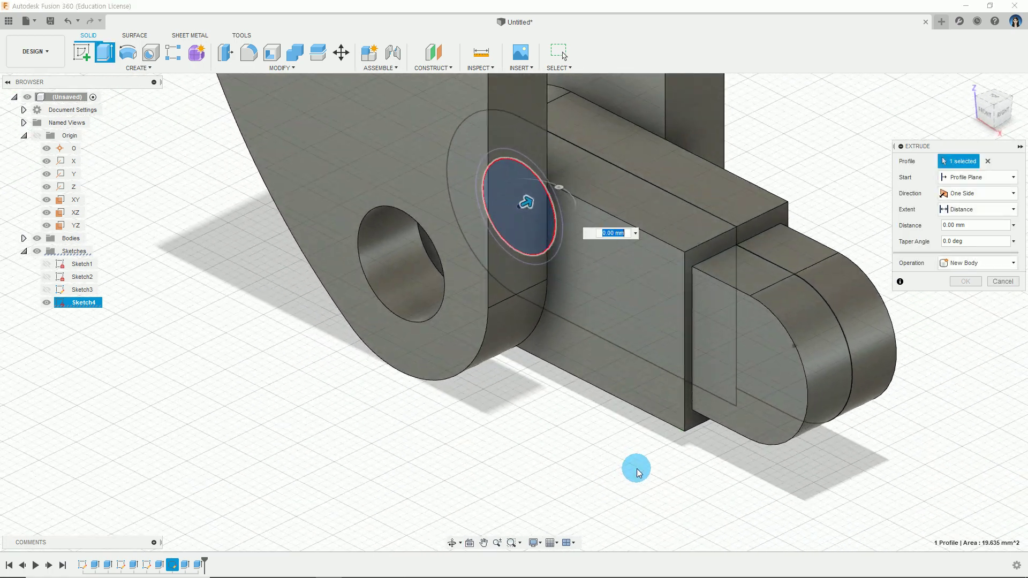
{"action": "left_click", "coordinate": [974, 203]}
{"action": "left_click", "coordinate": [964, 235]}
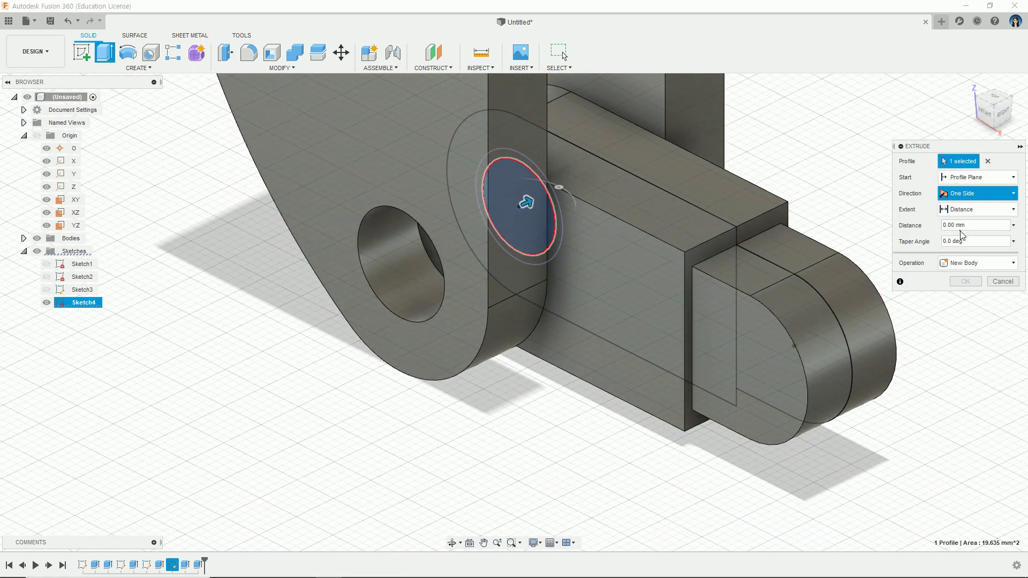
{"action": "left_click", "coordinate": [964, 227]}
Check the pin length in the PDF drawing and extrude the pin to a whole length of 16 mm with the Join operation.
{"action": "key", "text": "alt+Tab"}
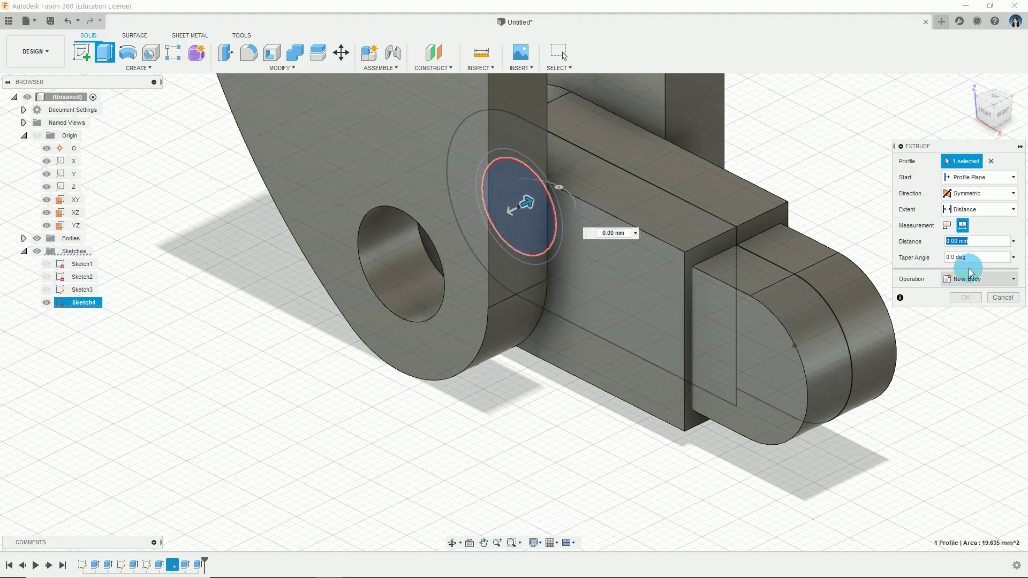
{"action": "type", "text": "16"}
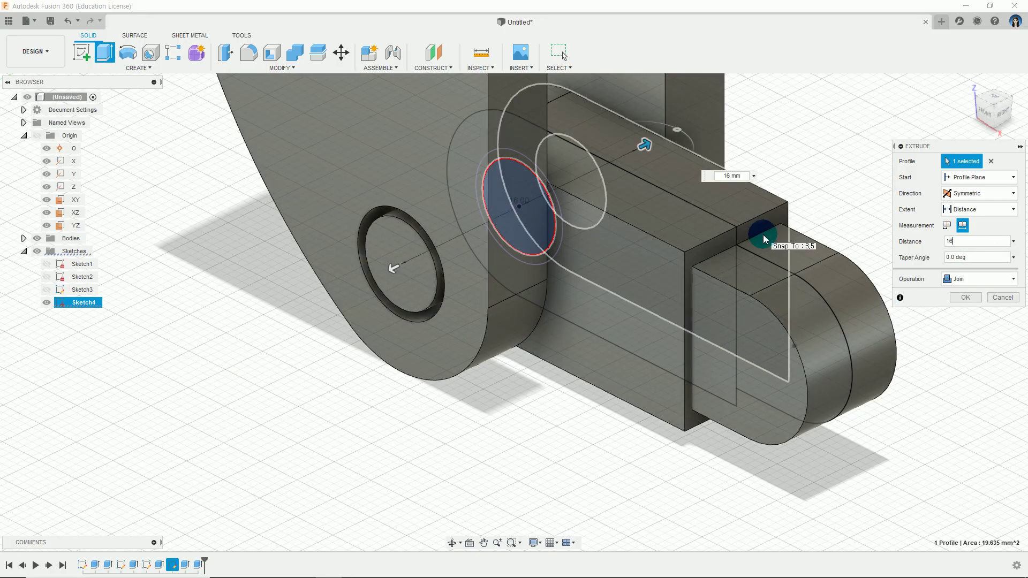
{"action": "scroll", "coordinate": [736, 253], "scroll_direction": "down", "scroll_amount": 2}
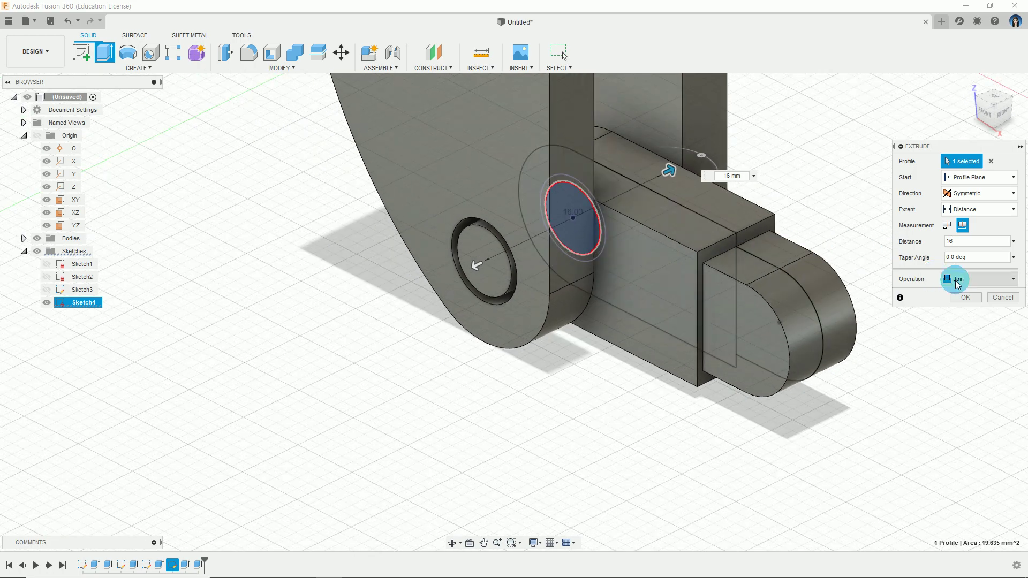
{"action": "left_click", "coordinate": [973, 279]}
{"action": "left_click", "coordinate": [973, 278]}
{"action": "middle_click_drag", "start_coordinate": [863, 402], "coordinate": [950, 395], "text": "shift"}
{"action": "scroll", "coordinate": [950, 391], "scroll_direction": "up", "scroll_amount": 1}
{"action": "left_click", "coordinate": [959, 300]}
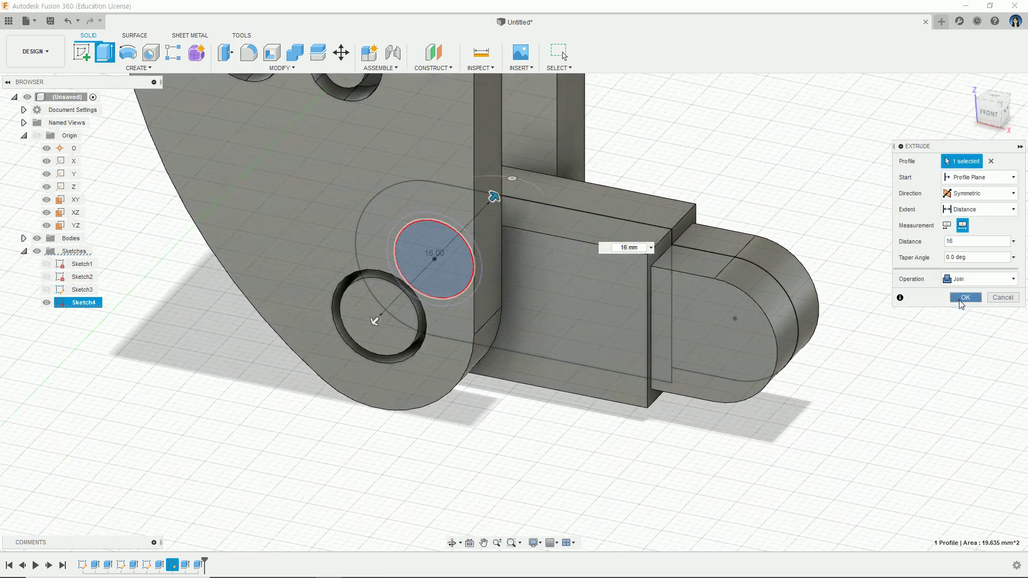
Hide Sketch4 and inspect the finished link inside part 1.
{"action": "scroll", "coordinate": [415, 278], "scroll_direction": "down", "scroll_amount": 2}
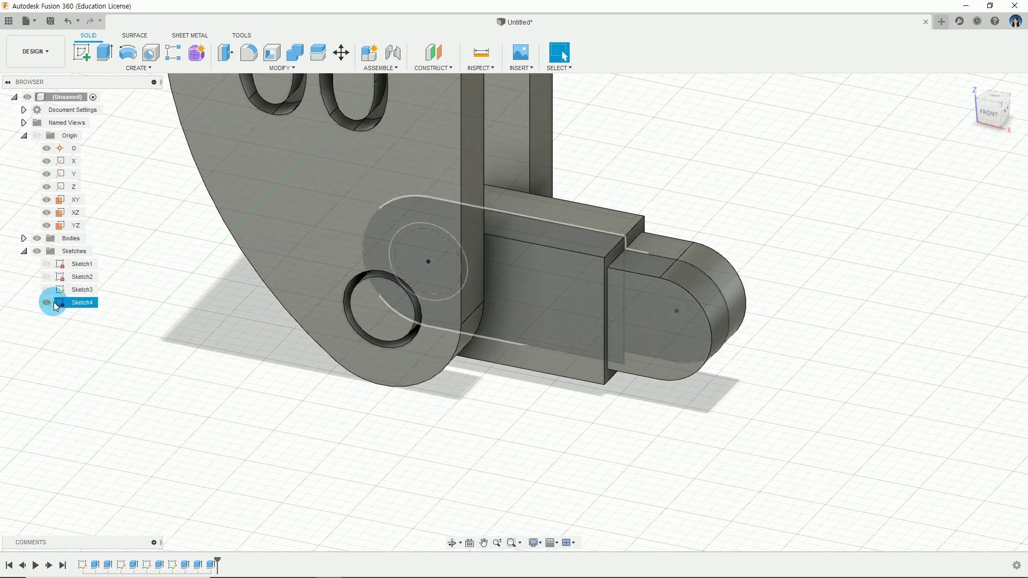
{"action": "left_click", "coordinate": [47, 303]}
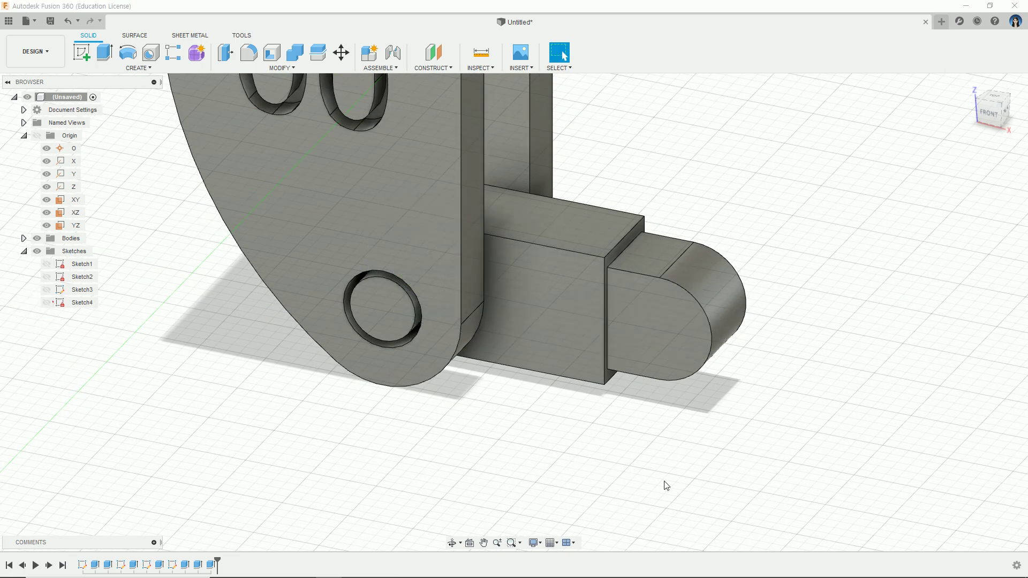
{"action": "scroll", "coordinate": [687, 482], "scroll_direction": "down", "scroll_amount": 1}
{"action": "middle_click_drag", "start_coordinate": [674, 469], "coordinate": [763, 481], "text": "shift"}
{"action": "scroll", "coordinate": [763, 483], "scroll_direction": "up", "scroll_amount": 1}
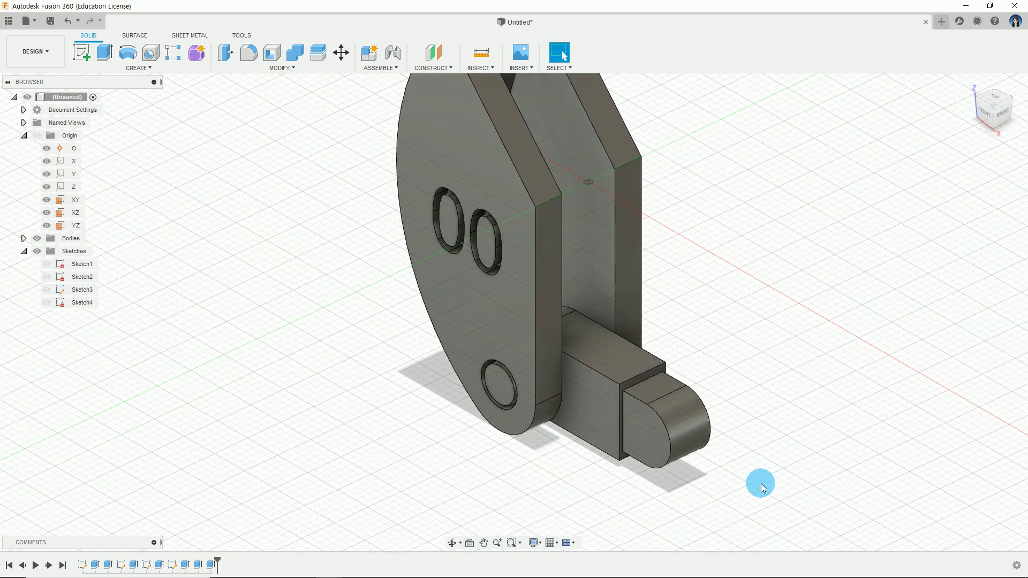
{"action": "scroll", "coordinate": [758, 484], "scroll_direction": "up", "scroll_amount": 1}
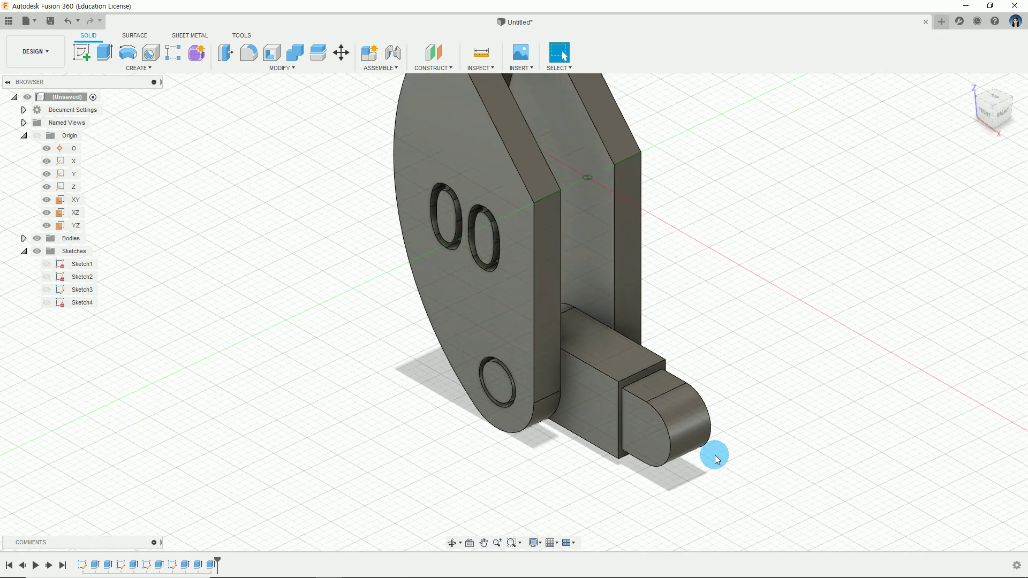
Compare the model with part 2 and the assembly view in the PDF drawing, and return to Fusion 360.
{"action": "key", "text": "alt+Tab"}
{"action": "scroll", "coordinate": [619, 441], "scroll_direction": "down", "scroll_amount": 2}
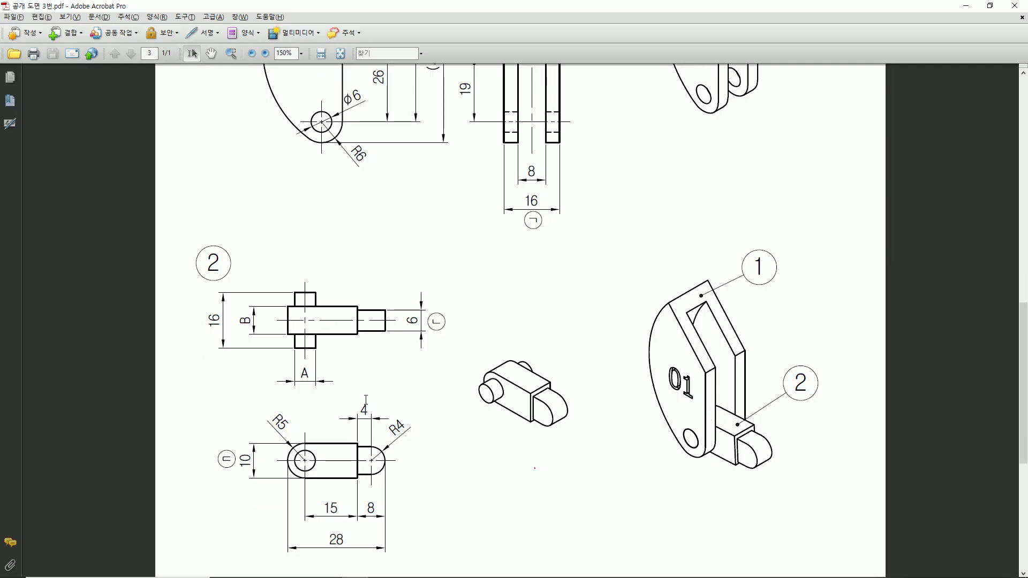
{"action": "scroll", "coordinate": [549, 394], "scroll_direction": "down", "scroll_amount": 2}
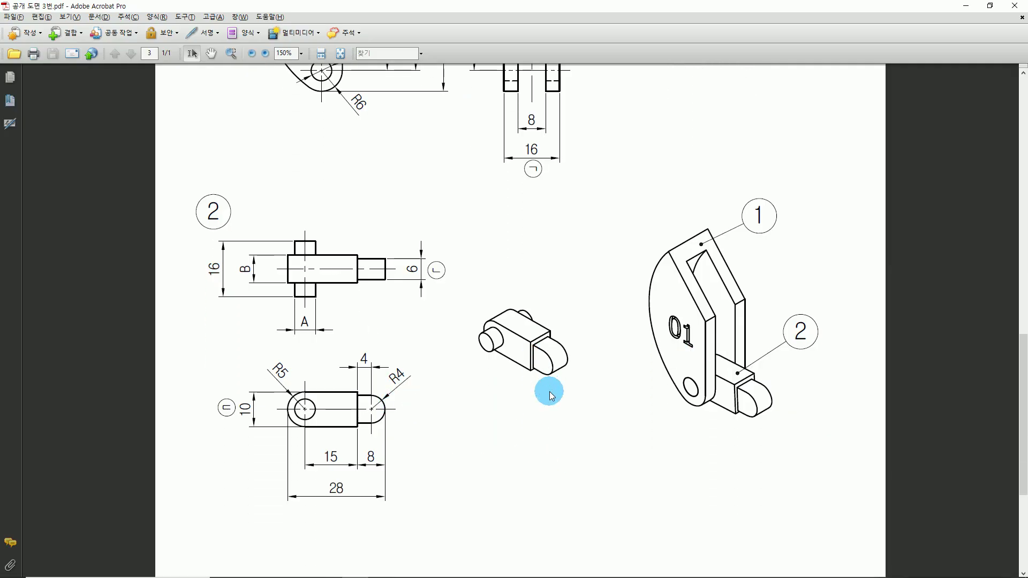
{"action": "key", "text": "alt+Tab"}
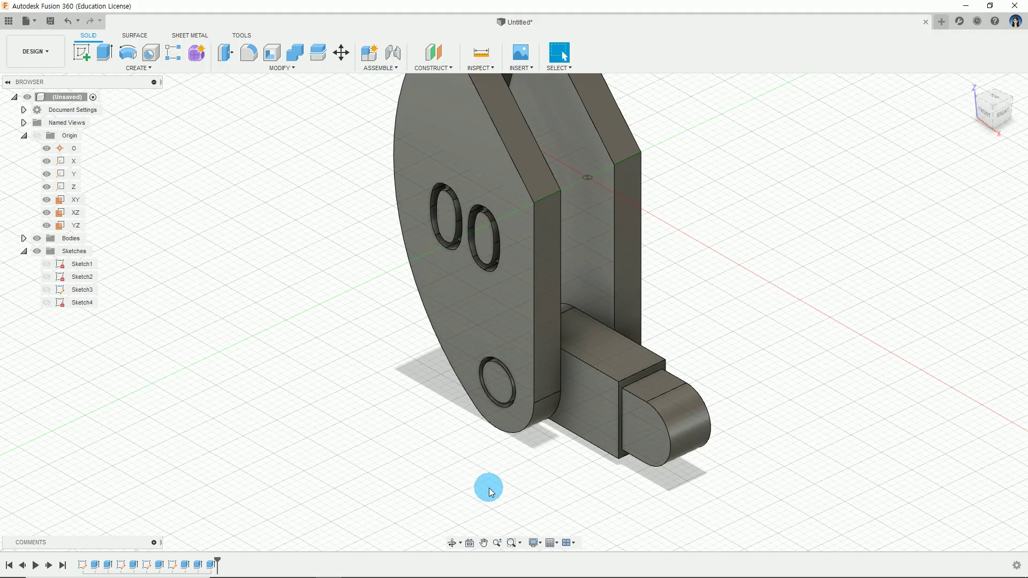
Expand the Bodies folder and highlight Body1 and Body2 in turn to identify the part each one represents.
{"action": "left_click", "coordinate": [49, 242]}
{"action": "left_click", "coordinate": [24, 239]}
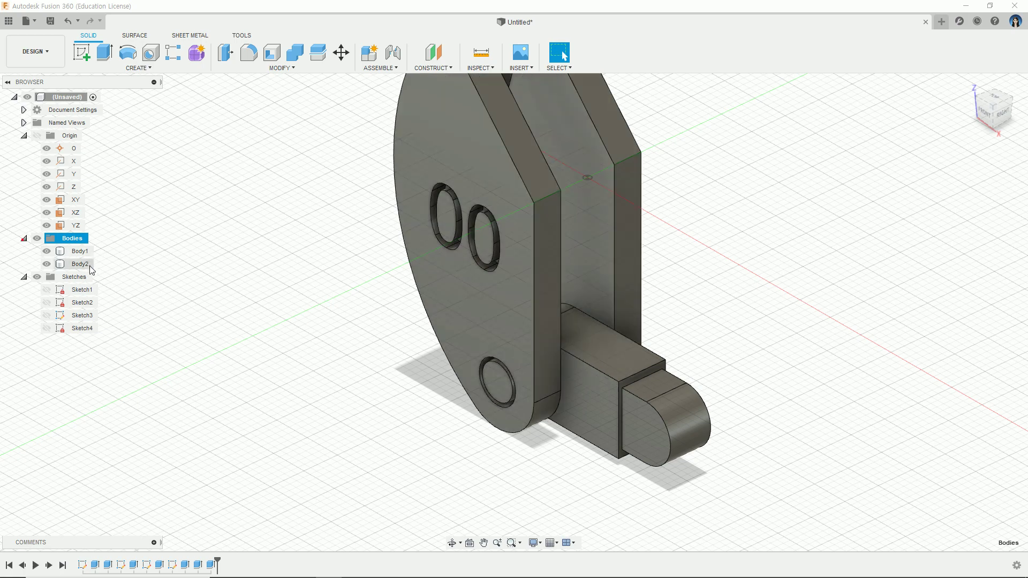
{"action": "left_click", "coordinate": [80, 251]}
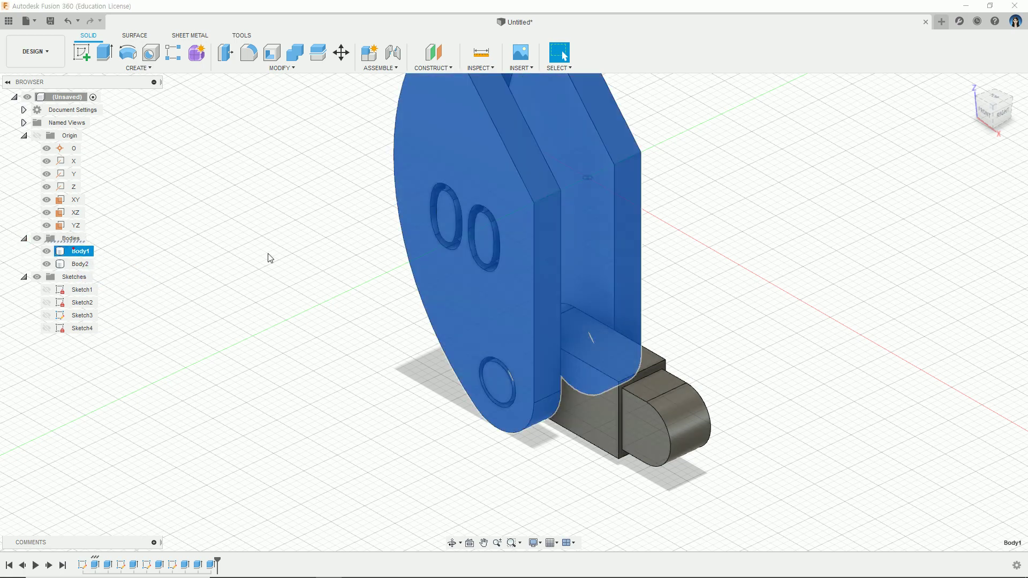
{"action": "left_click", "coordinate": [80, 264]}
{"action": "left_click", "coordinate": [284, 281]}
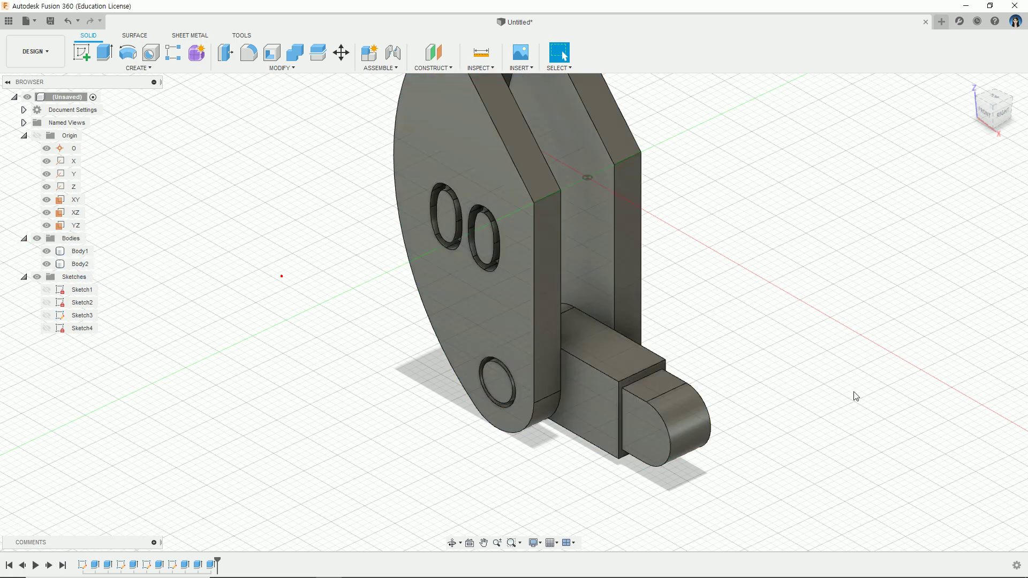
{"action": "scroll", "coordinate": [854, 395], "scroll_direction": "up", "scroll_amount": 2}
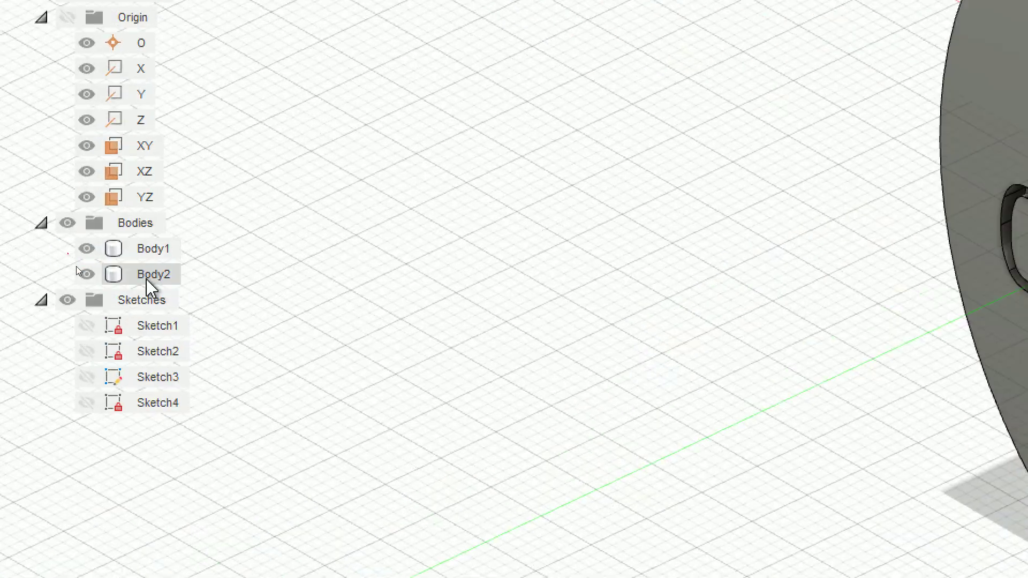
{"action": "left_click_drag", "start_coordinate": [78, 266], "coordinate": [85, 258]}
{"action": "left_click", "coordinate": [160, 263]}
{"action": "left_click_drag", "start_coordinate": [321, 261], "coordinate": [328, 294]}
{"action": "left_click_drag", "start_coordinate": [358, 262], "coordinate": [359, 289]}
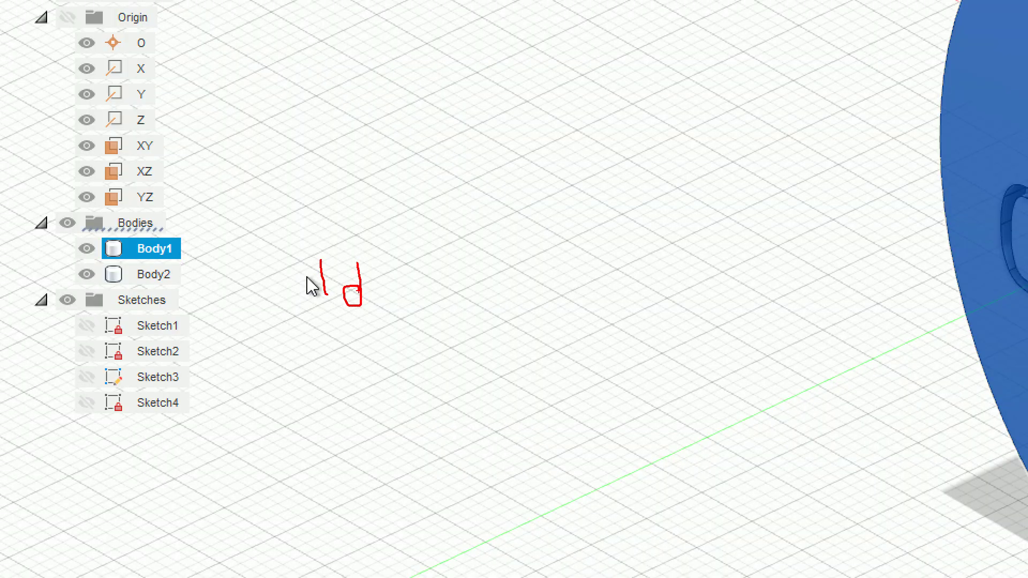
{"action": "mouse_move", "coordinate": [390, 252]}
{"action": "left_mouse_down"}
{"action": "mouse_move", "coordinate": [424, 287]}
{"action": "mouse_move", "coordinate": [392, 282]}
{"action": "left_mouse_up"}
{"action": "left_click_drag", "start_coordinate": [390, 283], "coordinate": [445, 283]}
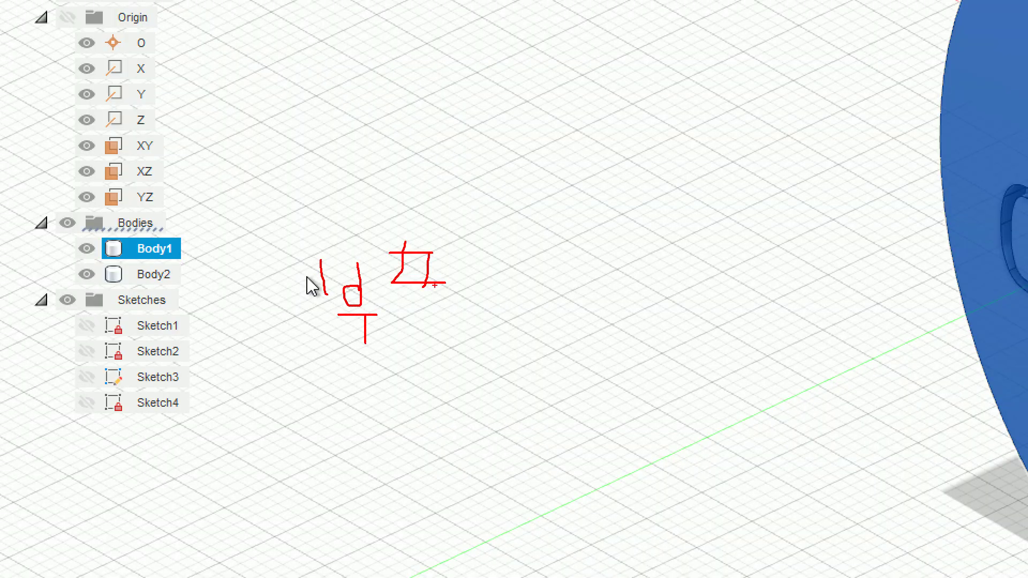
{"action": "left_click_drag", "start_coordinate": [530, 284], "coordinate": [552, 333]}
{"action": "mouse_move", "coordinate": [565, 309]}
{"action": "left_mouse_down"}
{"action": "mouse_move", "coordinate": [565, 327]}
{"action": "mouse_move", "coordinate": [637, 338]}
{"action": "mouse_move", "coordinate": [658, 412]}
{"action": "left_mouse_up"}
{"action": "mouse_move", "coordinate": [667, 321]}
{"action": "left_mouse_down"}
{"action": "mouse_move", "coordinate": [671, 355]}
{"action": "mouse_move", "coordinate": [720, 343]}
{"action": "mouse_move", "coordinate": [769, 373]}
{"action": "mouse_move", "coordinate": [830, 374]}
{"action": "left_mouse_up"}
{"action": "left_click_drag", "start_coordinate": [871, 289], "coordinate": [883, 366]}
{"action": "left_click_drag", "start_coordinate": [834, 324], "coordinate": [915, 326]}
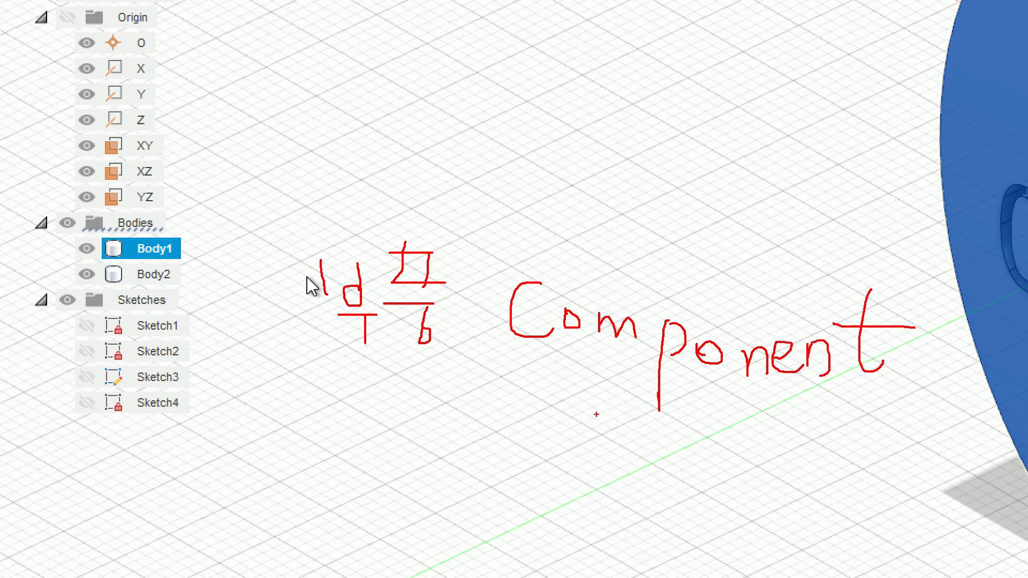
{"action": "left_click_drag", "start_coordinate": [482, 406], "coordinate": [963, 458]}
{"action": "left_click_drag", "start_coordinate": [547, 451], "coordinate": [941, 491]}
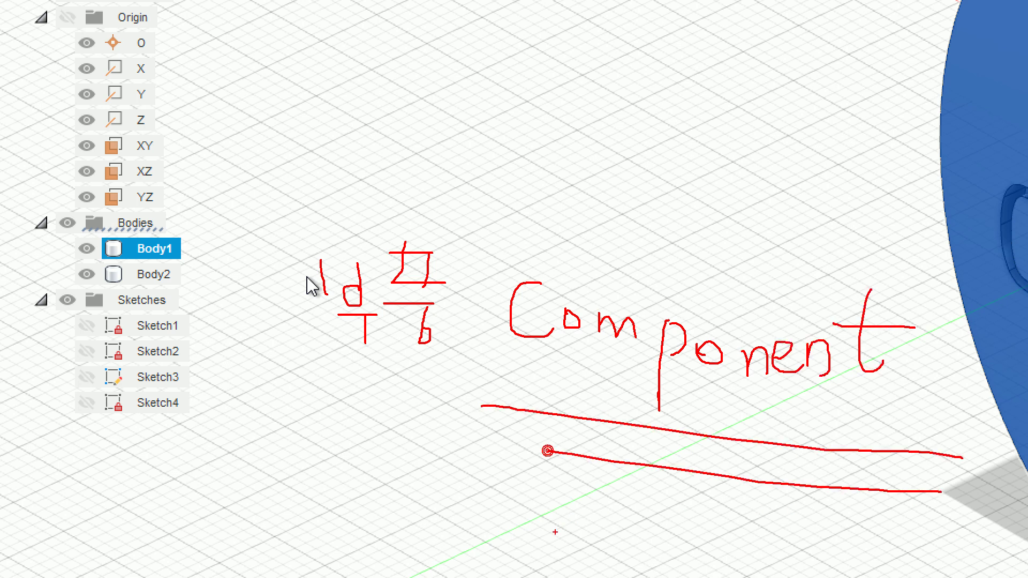
{"action": "left_click_drag", "start_coordinate": [547, 415], "coordinate": [539, 534]}
{"action": "left_click_drag", "start_coordinate": [553, 382], "coordinate": [562, 407]}
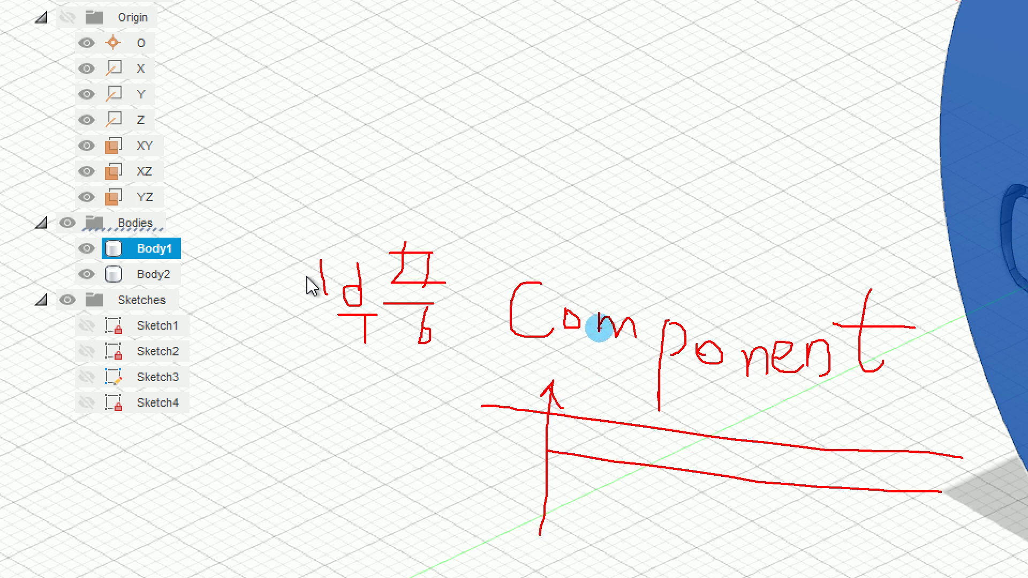
{"action": "left_click_drag", "start_coordinate": [563, 326], "coordinate": [562, 319]}
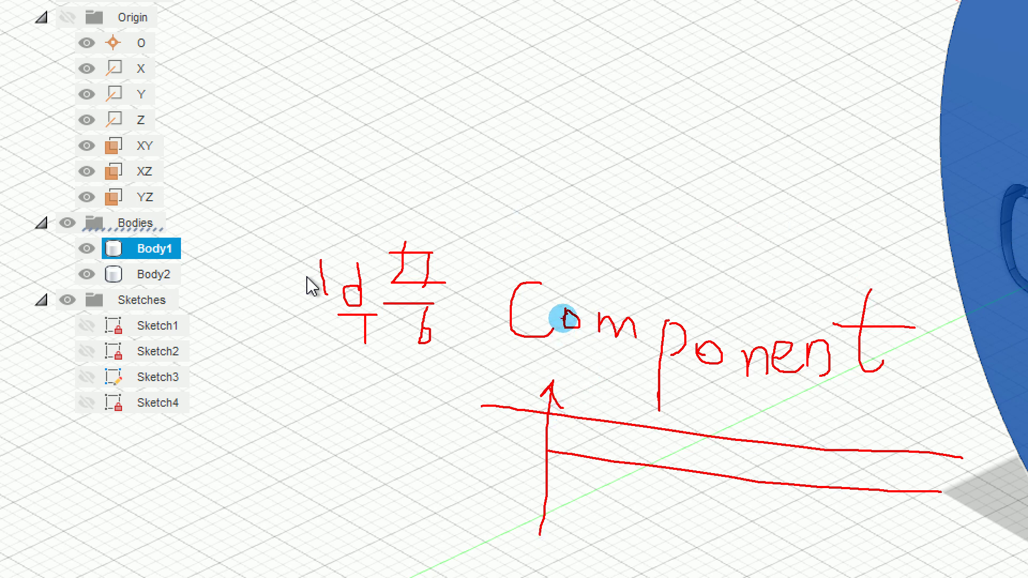
{"action": "key", "text": "Escape"}
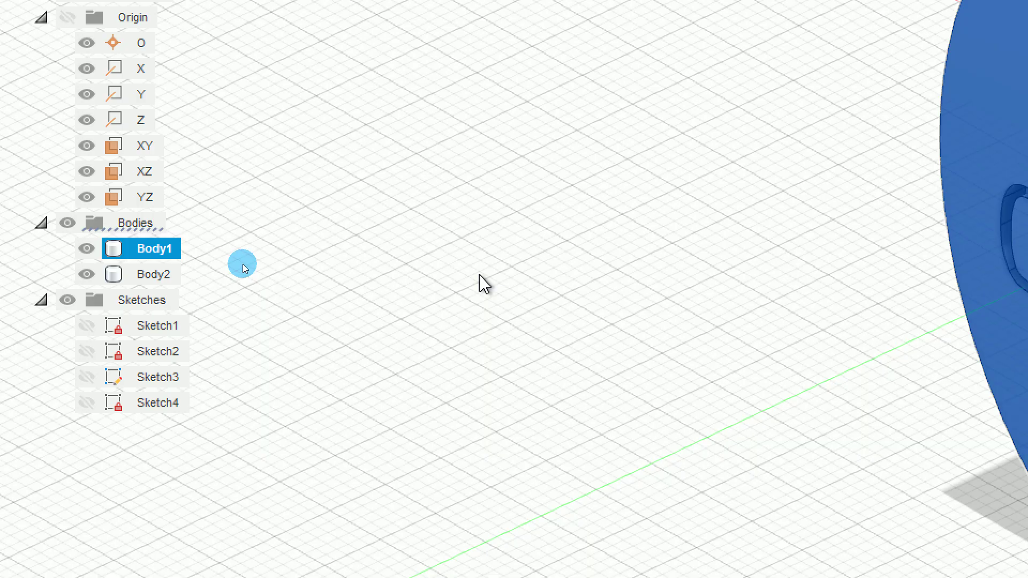
Create a component from Body1, inspect it in the browser, and undo the conversion.
{"action": "right_click", "coordinate": [174, 257]}
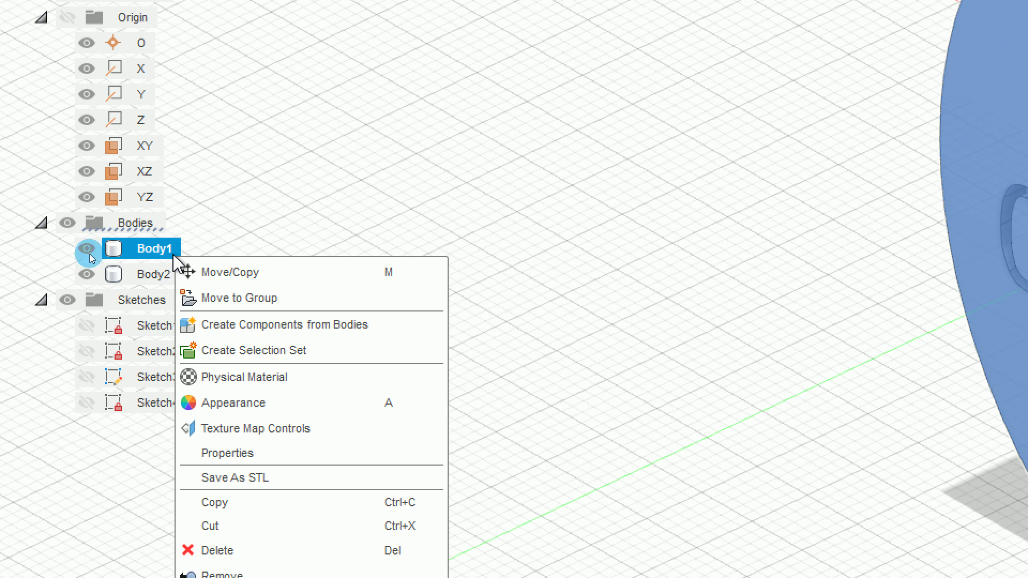
{"action": "left_click", "coordinate": [292, 324]}
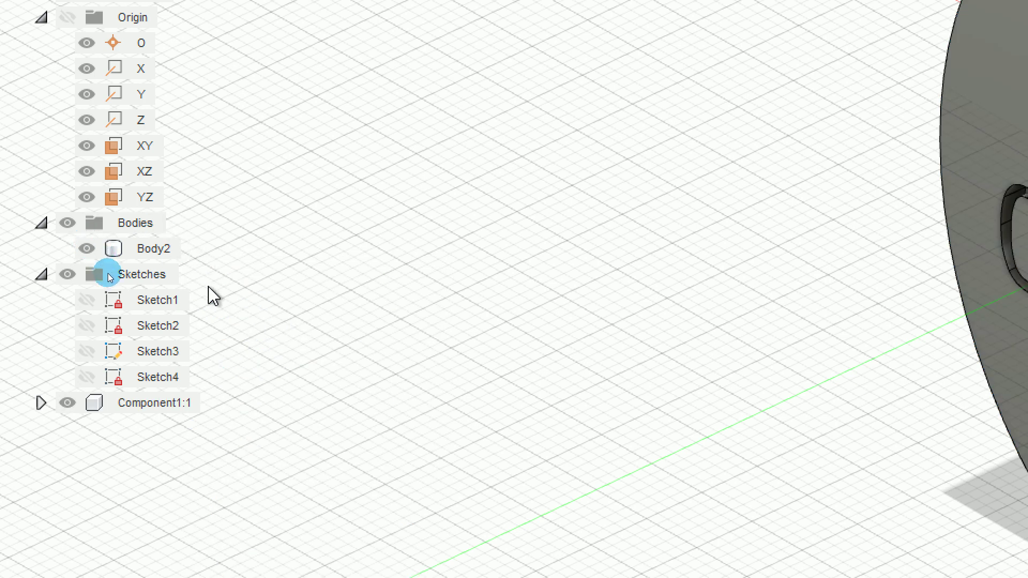
{"action": "left_click", "coordinate": [167, 407]}
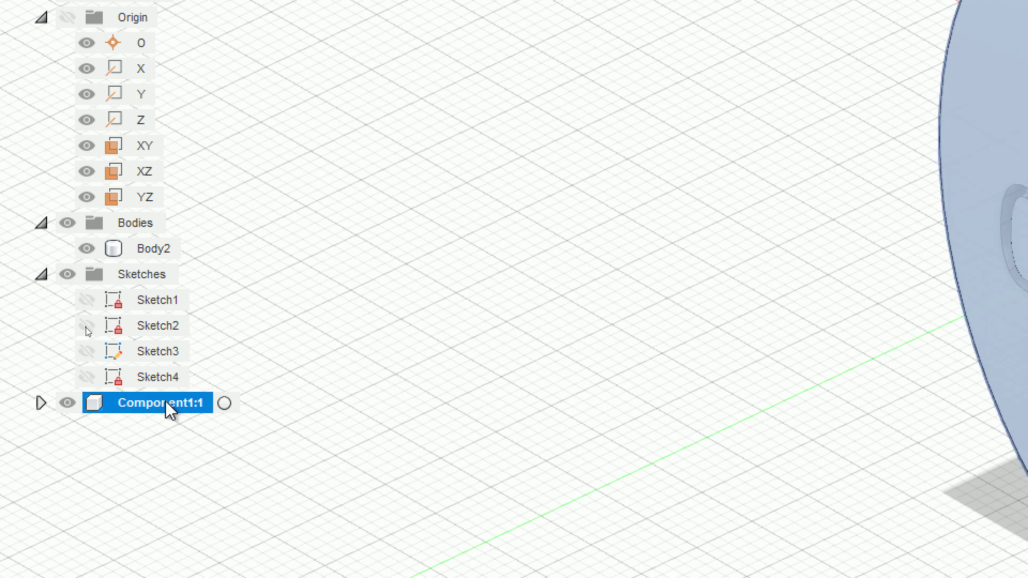
{"action": "left_click", "coordinate": [317, 333]}
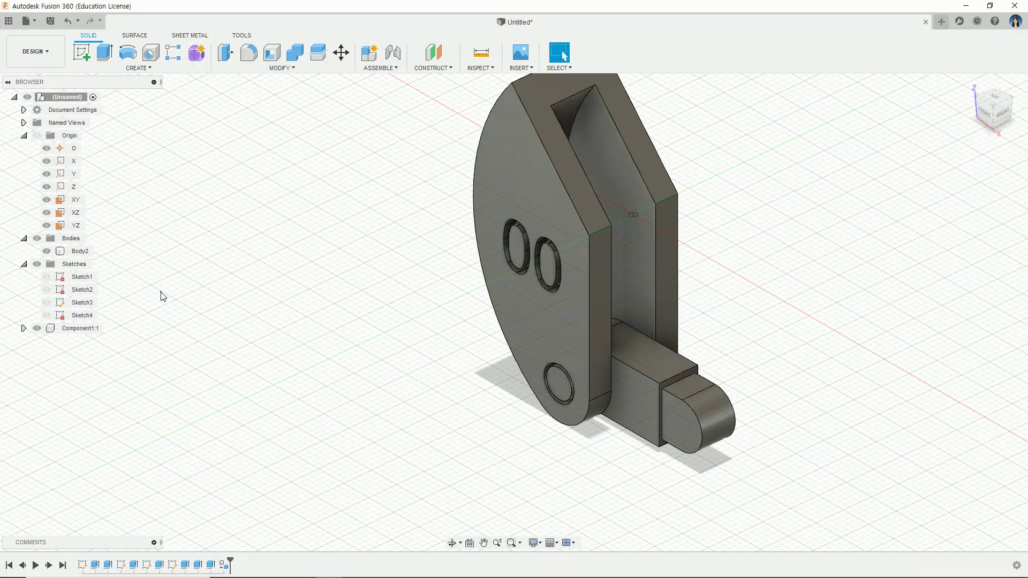
{"action": "key", "text": "ctrl+z"}
Try to start an assembly joint while the design contains only Body1 and Body2.
{"action": "left_click", "coordinate": [76, 251]}
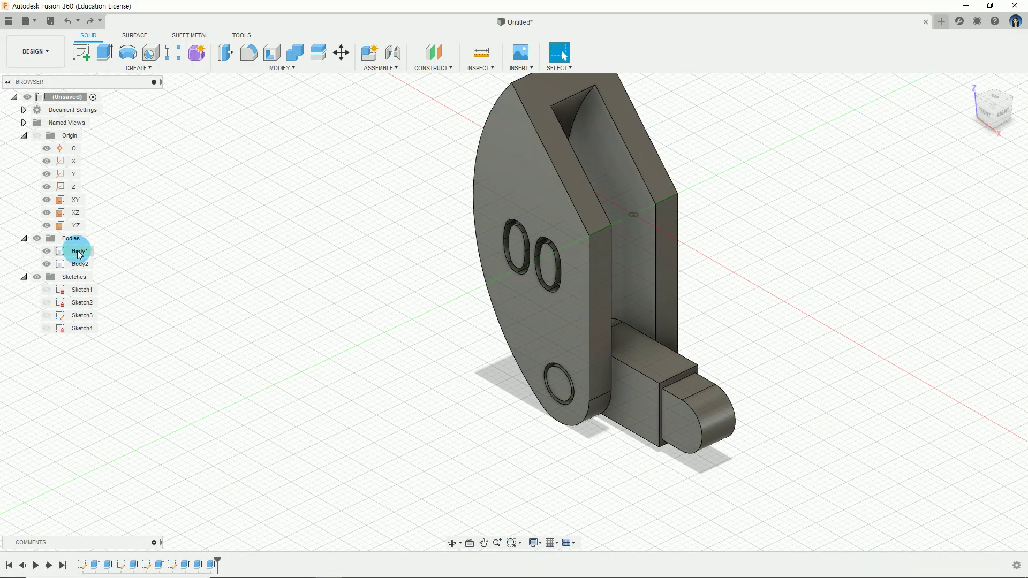
{"action": "left_click", "coordinate": [172, 175]}
{"action": "left_click", "coordinate": [380, 75]}
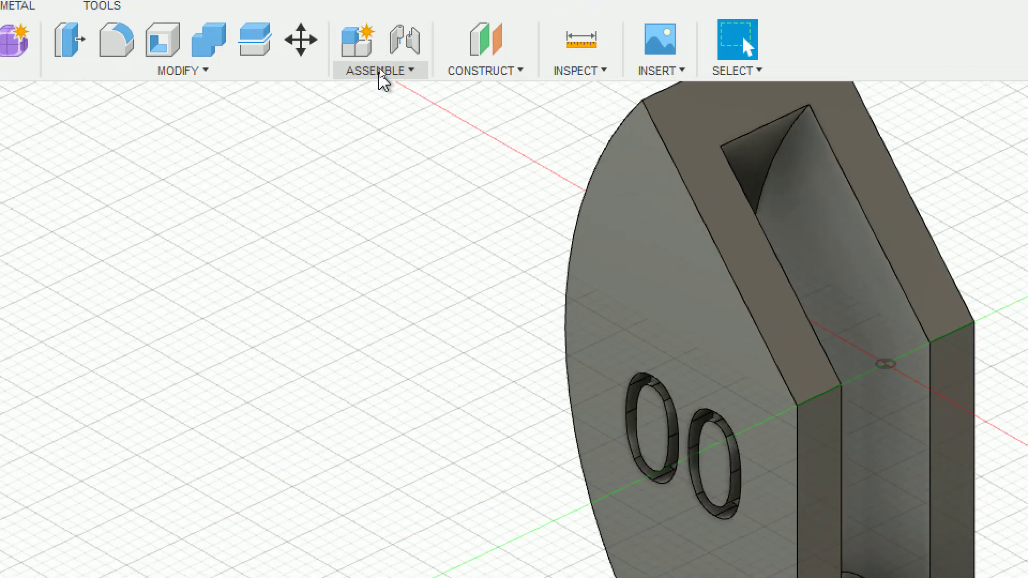
{"action": "left_click", "coordinate": [380, 68]}
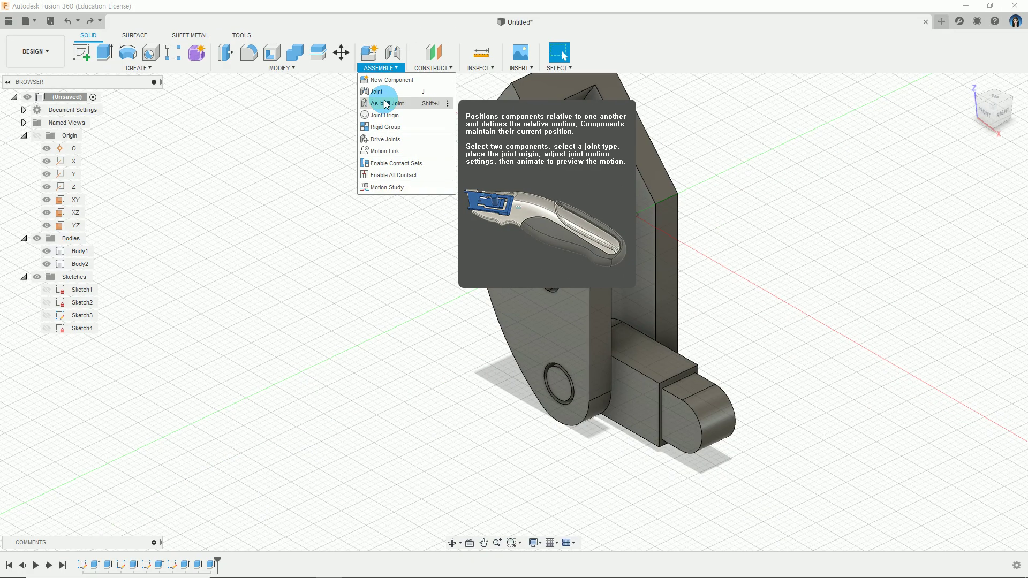
{"action": "left_click", "coordinate": [386, 121]}
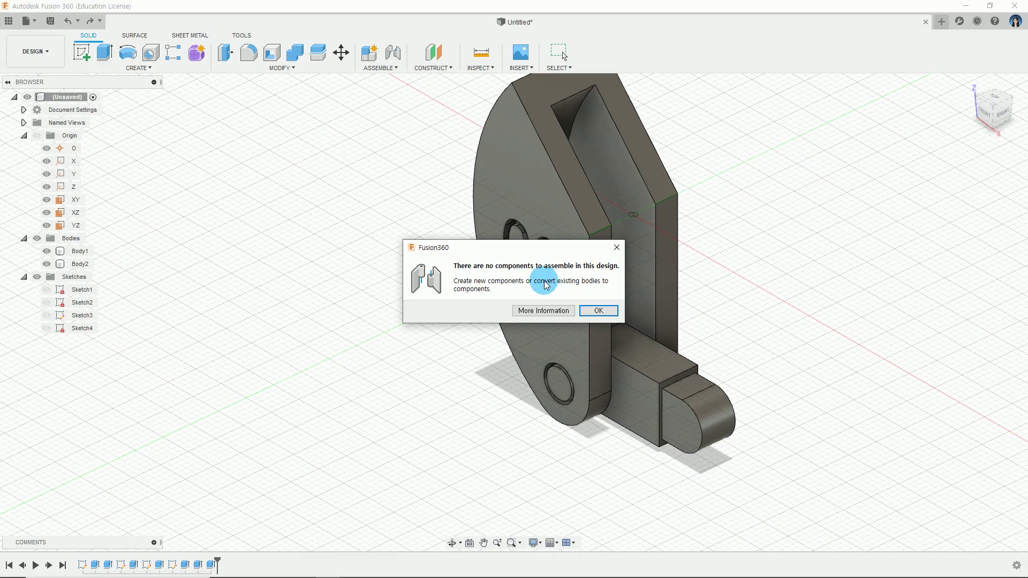
{"action": "key", "text": "Return"}
Convert Body1 and Body2 into separate components, and collapse the Sketches folder.
{"action": "right_click", "coordinate": [80, 251]}
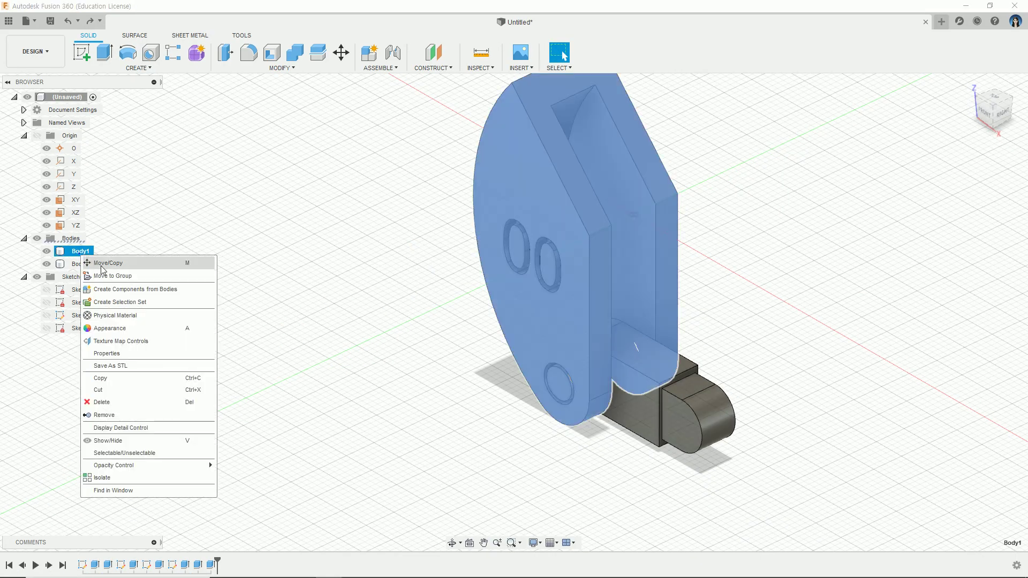
{"action": "left_click", "coordinate": [123, 290]}
{"action": "left_click", "coordinate": [75, 262]}
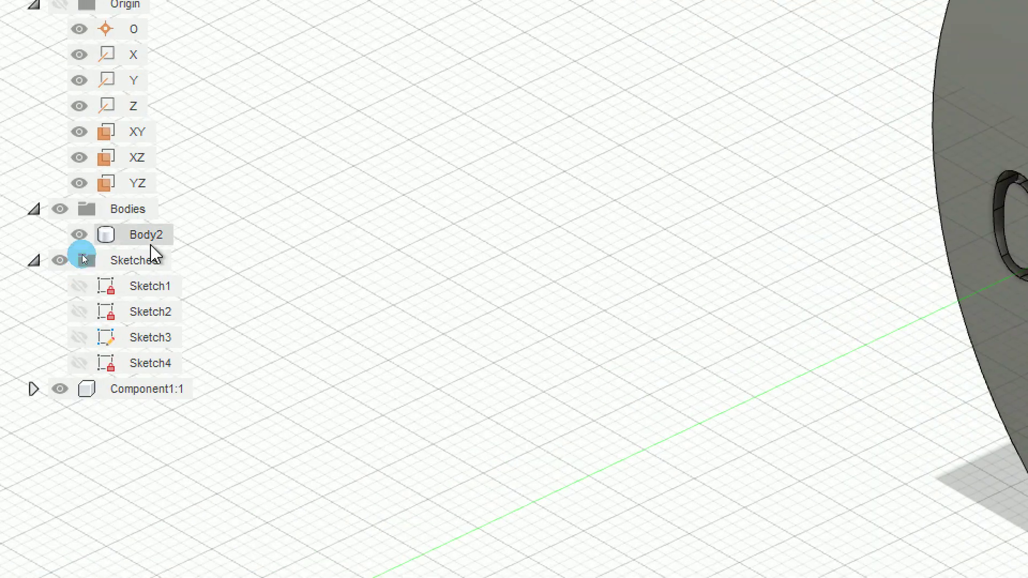
{"action": "right_click", "coordinate": [151, 240]}
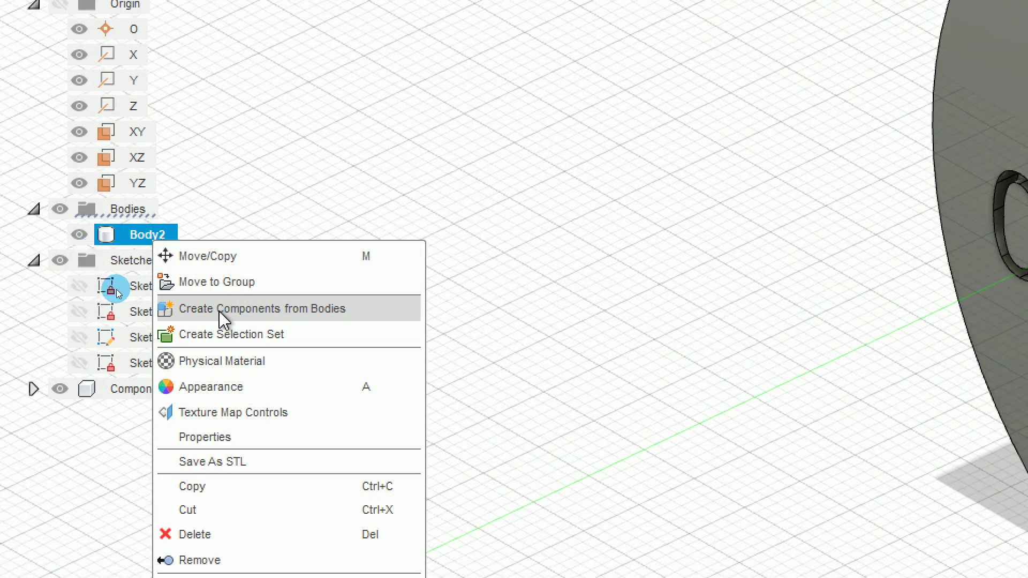
{"action": "left_click", "coordinate": [262, 308]}
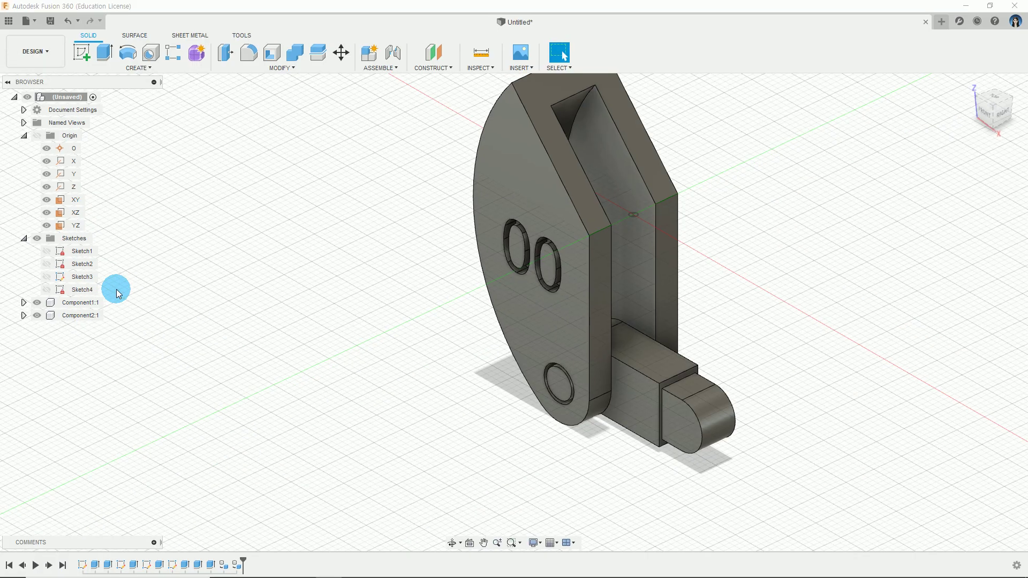
{"action": "left_click", "coordinate": [24, 239]}
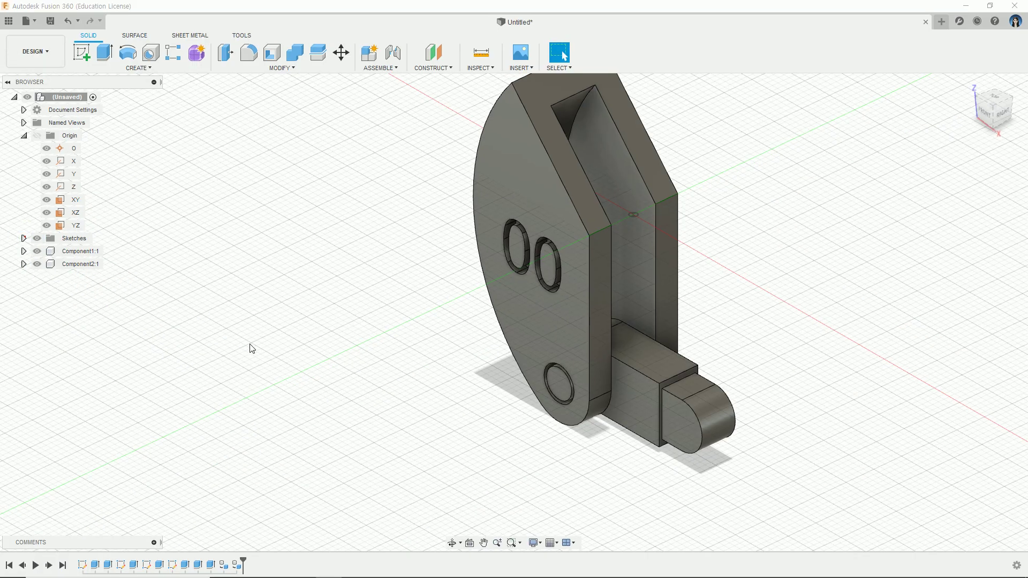
Ground Component1:1 to fix it in place for the assembly.
{"action": "middle_click_drag", "start_coordinate": [355, 349], "coordinate": [265, 385]}
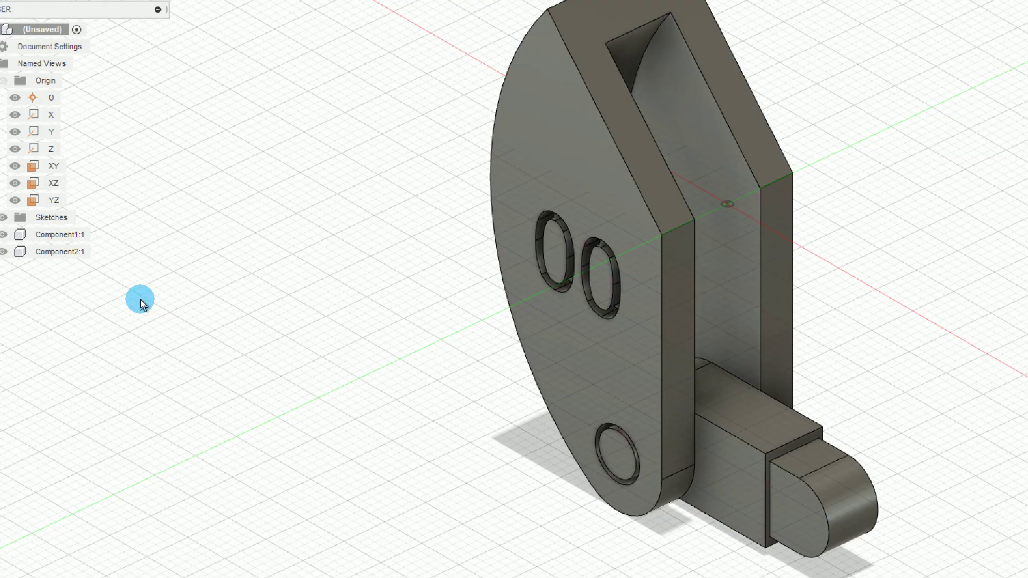
{"action": "scroll", "coordinate": [140, 300], "scroll_direction": "down", "scroll_amount": 3}
{"action": "middle_click_drag", "start_coordinate": [221, 320], "coordinate": [101, 291]}
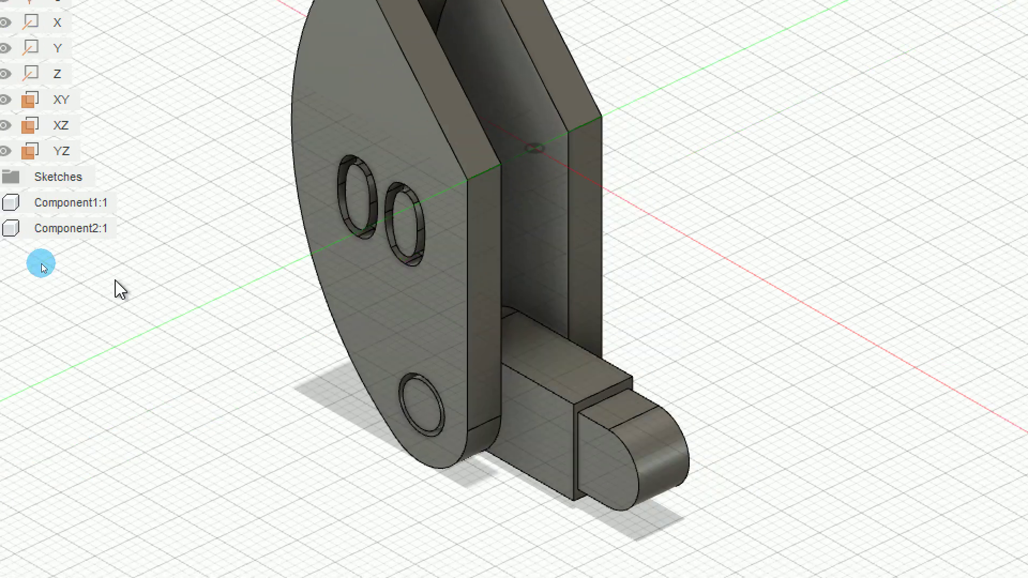
{"action": "left_click", "coordinate": [76, 204]}
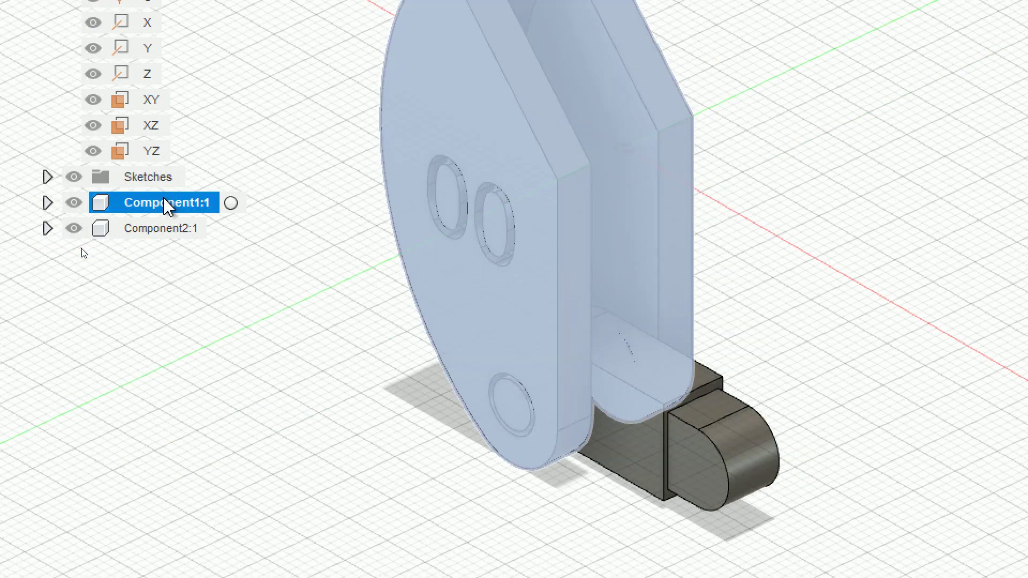
{"action": "right_click", "coordinate": [166, 205]}
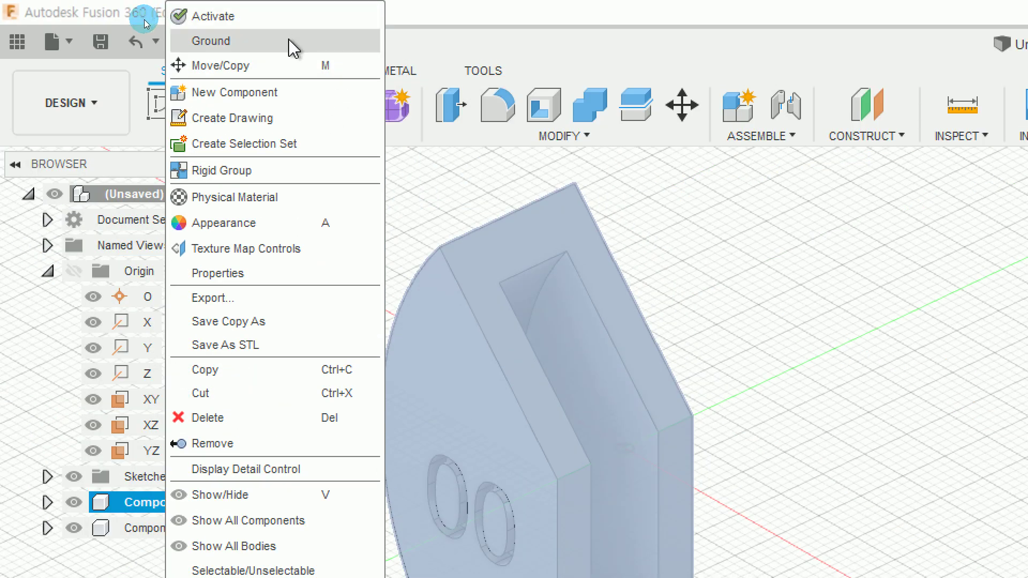
{"action": "left_click", "coordinate": [294, 47]}
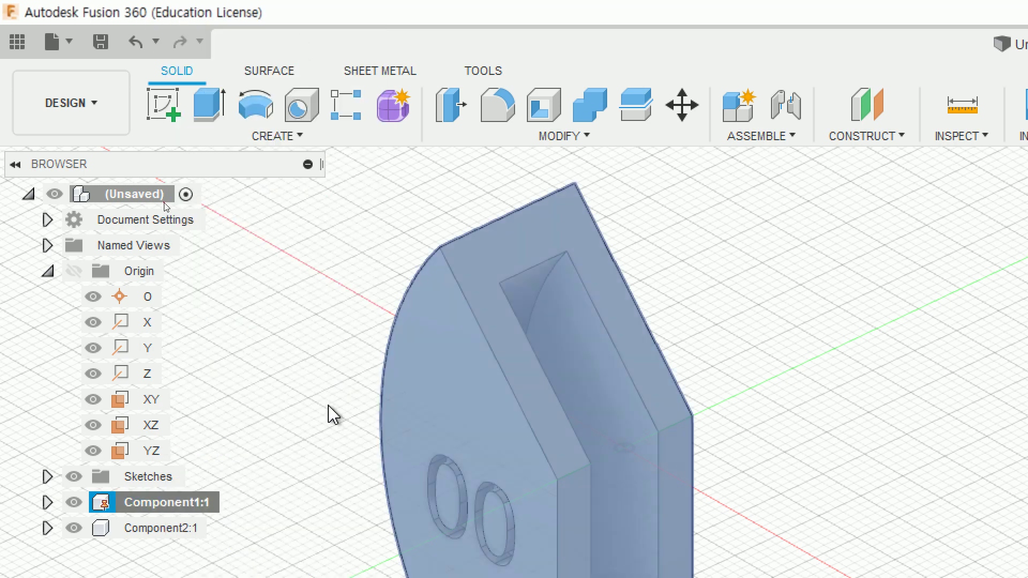
{"action": "scroll", "coordinate": [350, 325], "scroll_direction": "up", "scroll_amount": 2}
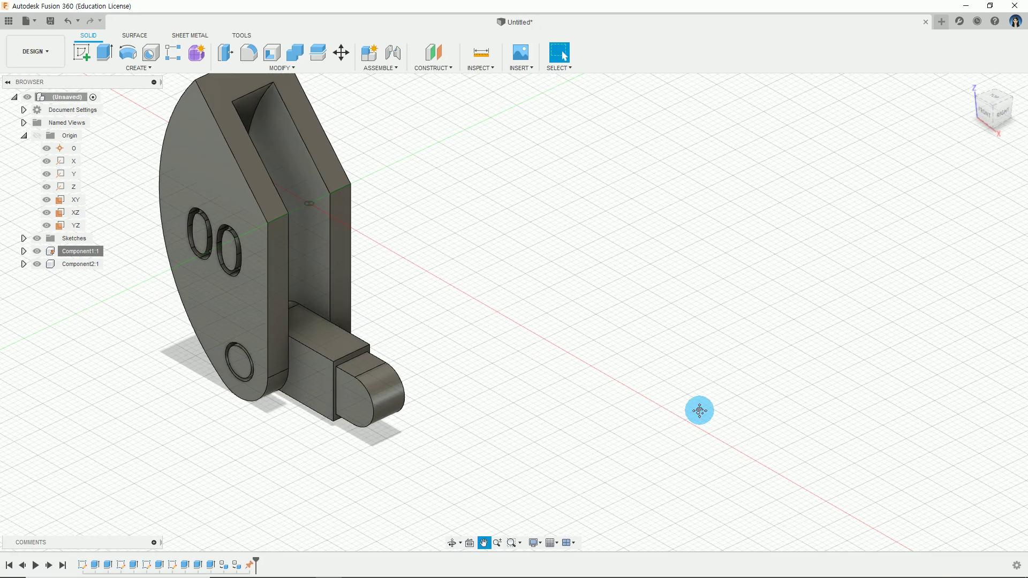
{"action": "middle_click_drag", "start_coordinate": [710, 416], "coordinate": [739, 425]}
{"action": "middle_click_drag", "start_coordinate": [496, 387], "coordinate": [676, 433]}
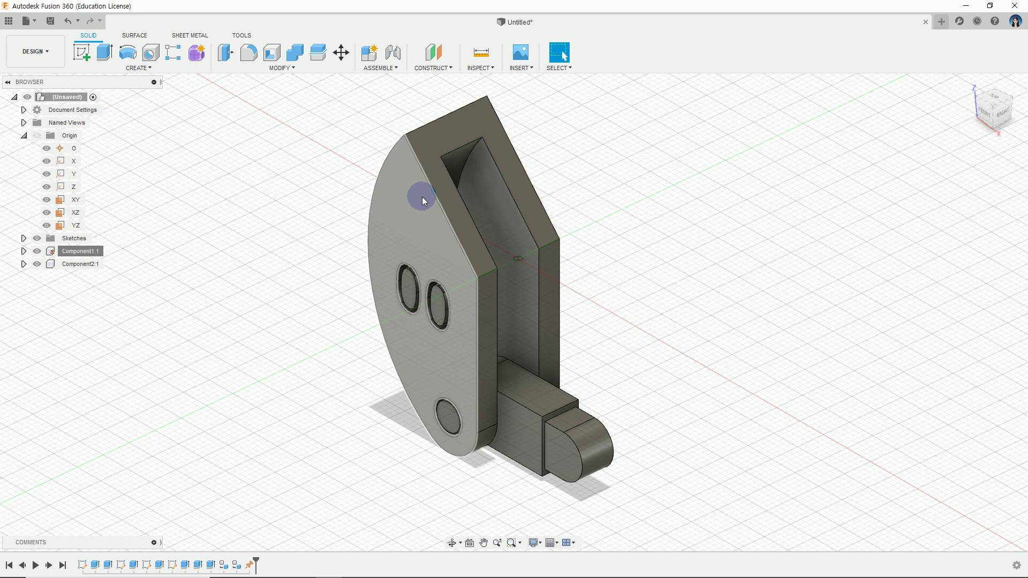
{"action": "left_click", "coordinate": [374, 71]}
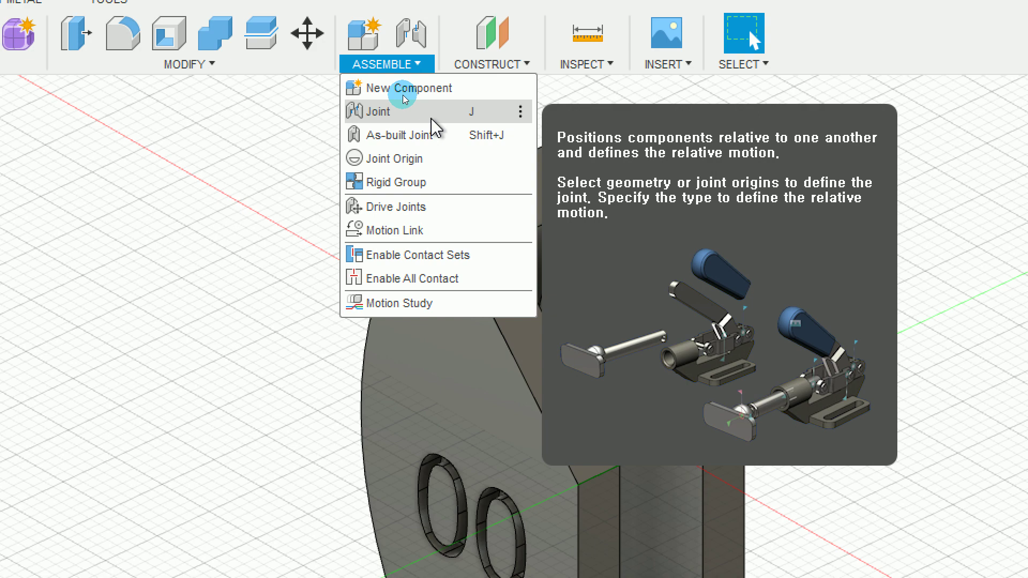
{"action": "left_click", "coordinate": [405, 97]}
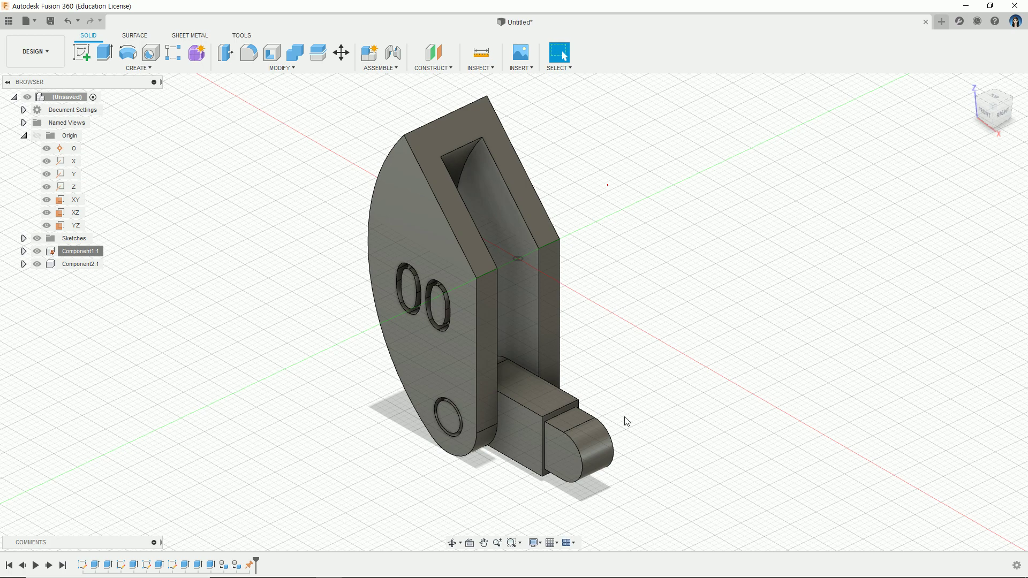
{"action": "mouse_move", "coordinate": [652, 470]}
{"action": "left_mouse_down"}
{"action": "mouse_move", "coordinate": [577, 505]}
{"action": "mouse_move", "coordinate": [404, 263]}
{"action": "mouse_move", "coordinate": [565, 515]}
{"action": "left_mouse_up"}
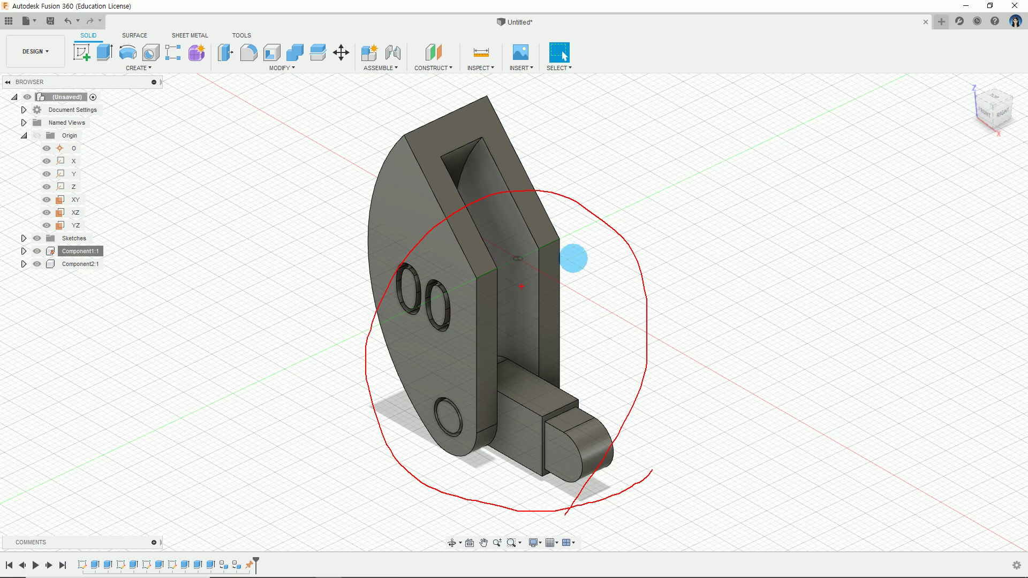
{"action": "key", "text": "Escape"}
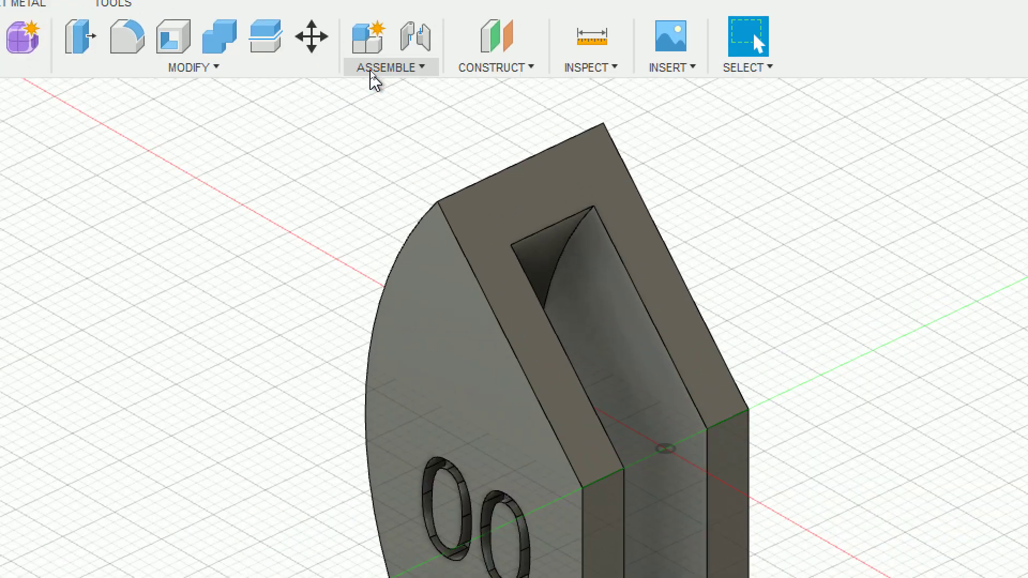
Start an As-built Joint and set its joint type to Revolute.
{"action": "left_click", "coordinate": [372, 72]}
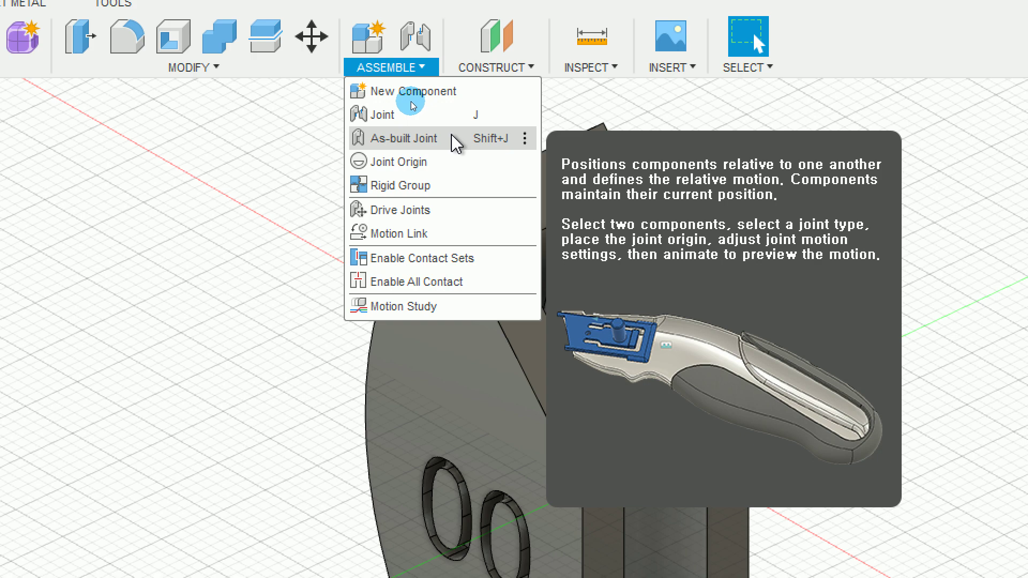
{"action": "left_click", "coordinate": [456, 141]}
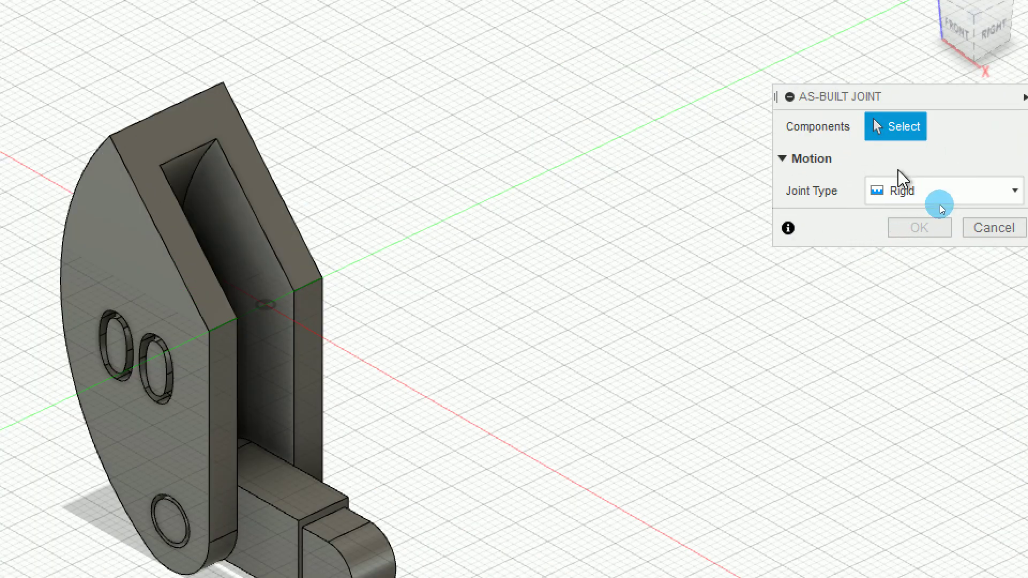
{"action": "middle_click_drag", "start_coordinate": [866, 232], "coordinate": [866, 231]}
{"action": "middle_click_drag", "start_coordinate": [678, 339], "coordinate": [813, 204]}
{"action": "middle_click_drag", "start_coordinate": [715, 266], "coordinate": [864, 287]}
{"action": "scroll", "coordinate": [857, 286], "scroll_direction": "down", "scroll_amount": 1}
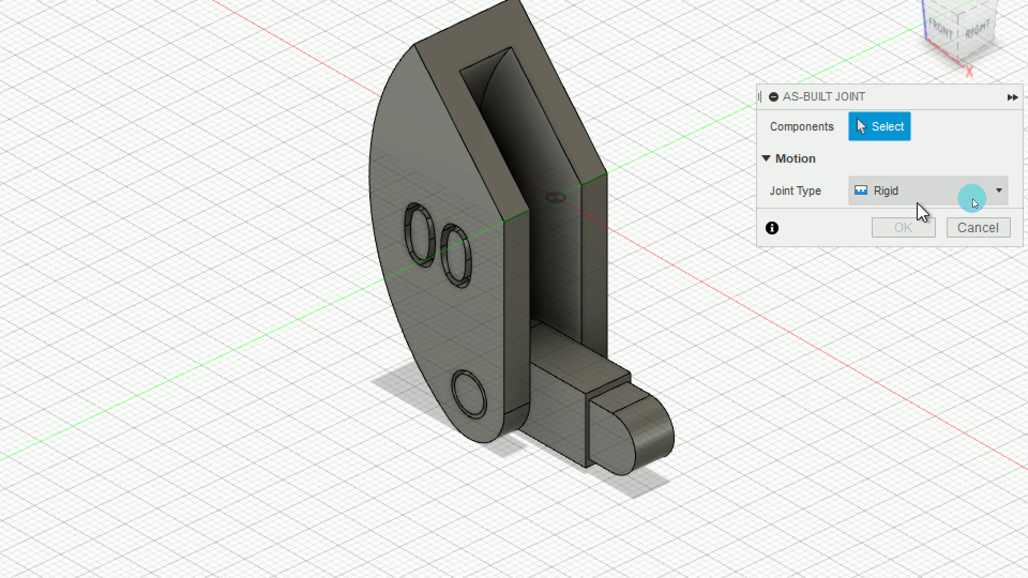
{"action": "left_click", "coordinate": [989, 198]}
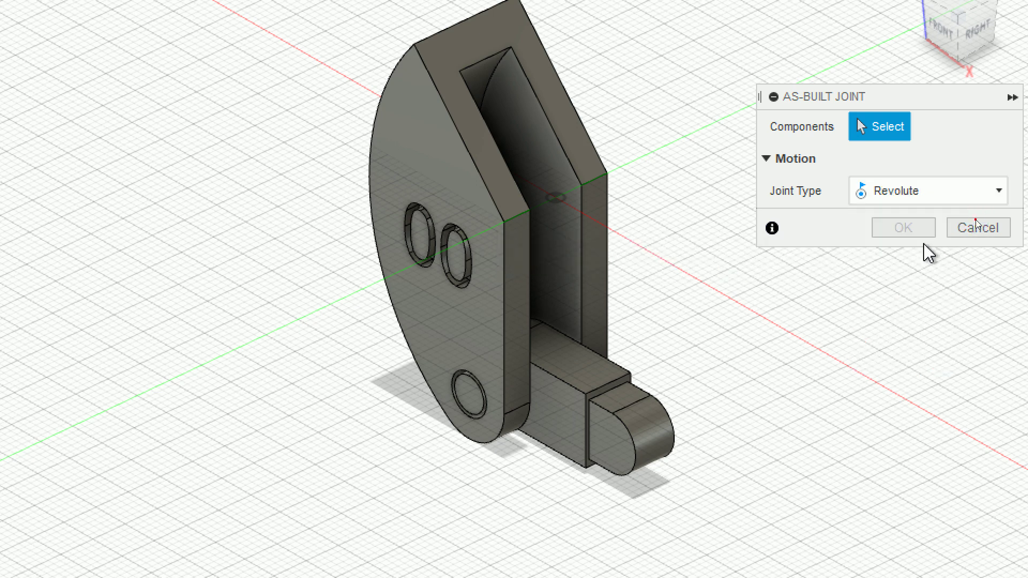
{"action": "left_click", "coordinate": [967, 201]}
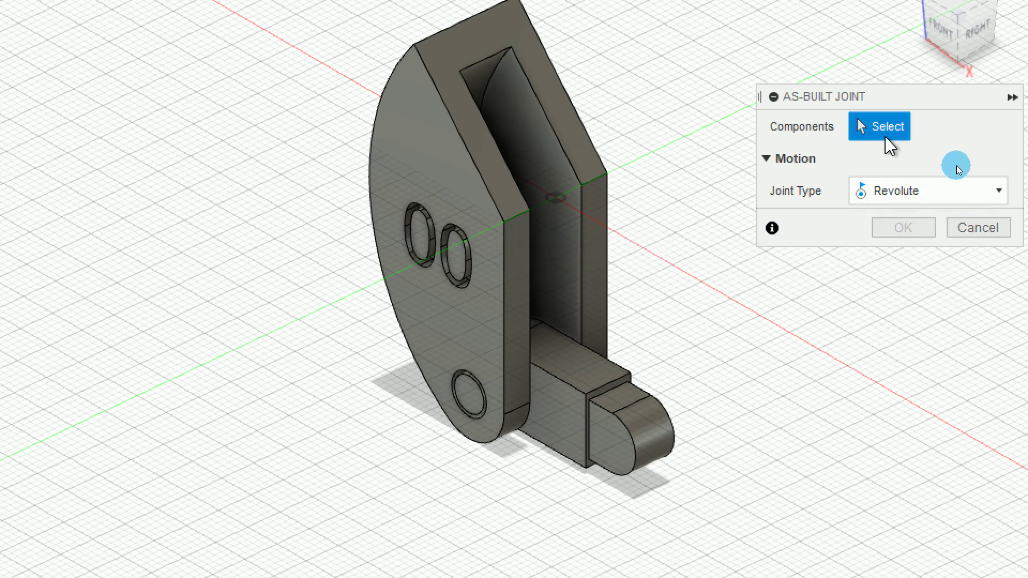
Choose the link and the grounded part as the joint's components, and place the joint origin at the centre of the round pin end.
{"action": "left_click", "coordinate": [640, 420]}
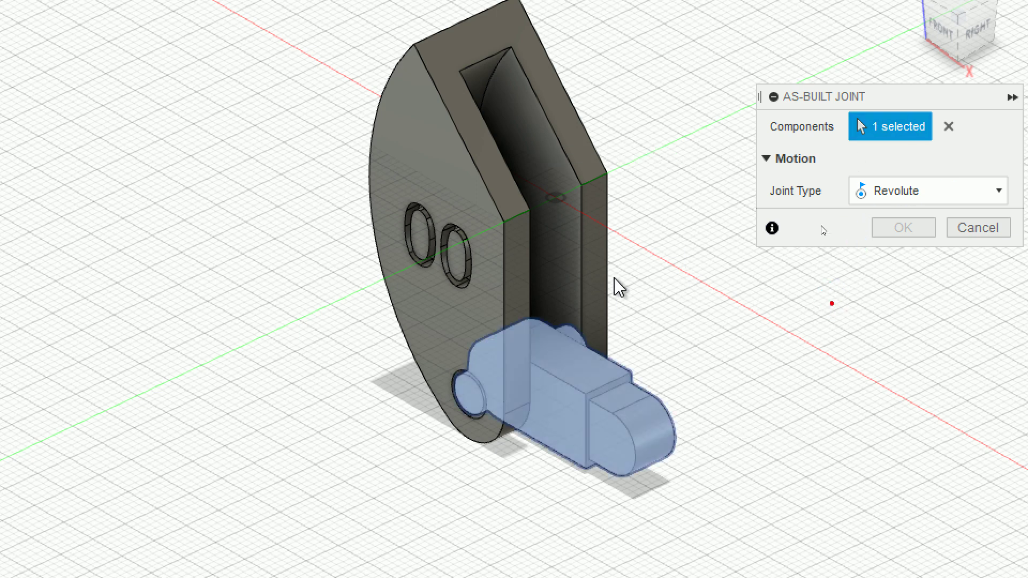
{"action": "left_click", "coordinate": [604, 246]}
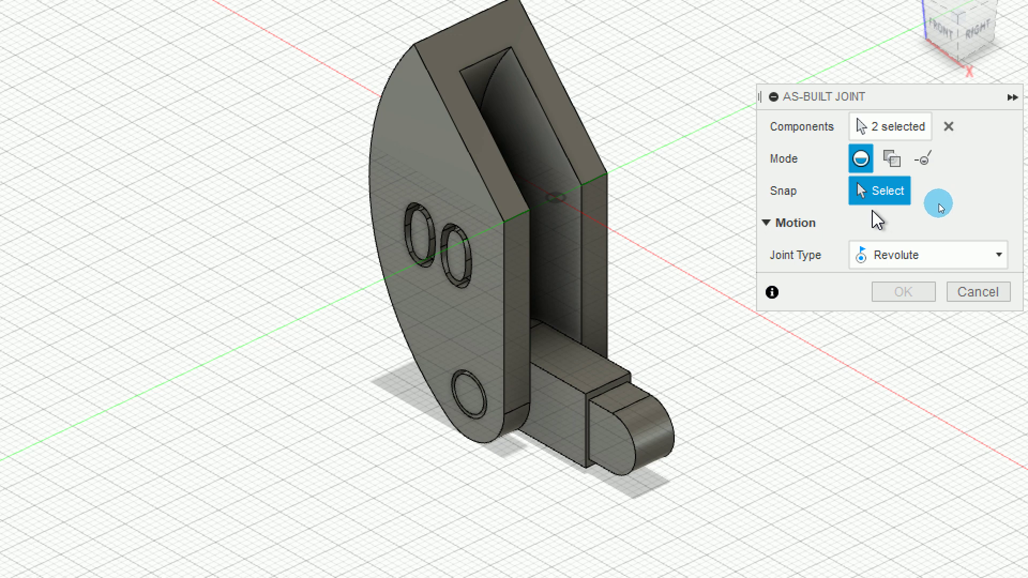
{"action": "scroll", "coordinate": [219, 434], "scroll_direction": "up", "scroll_amount": 3}
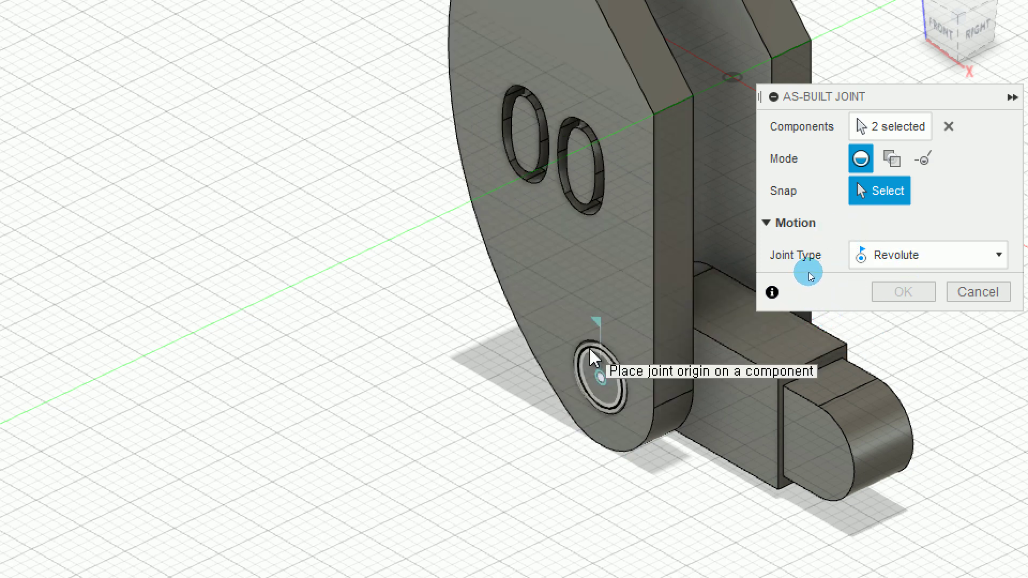
{"action": "left_click", "coordinate": [590, 349]}
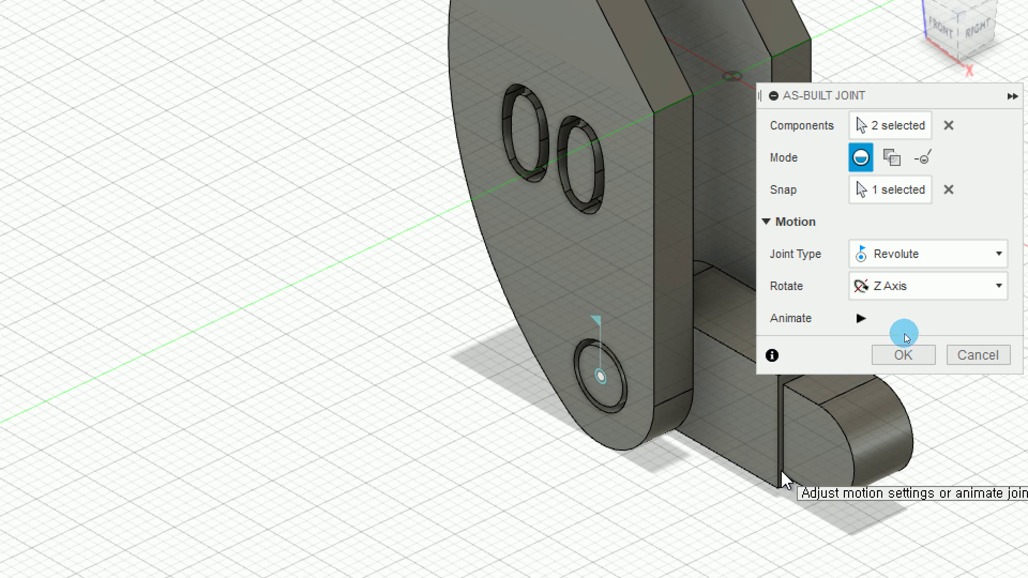
Animate the revolute joint's rotation about the Z axis, and accept the as-built joint.
{"action": "left_click", "coordinate": [861, 319]}
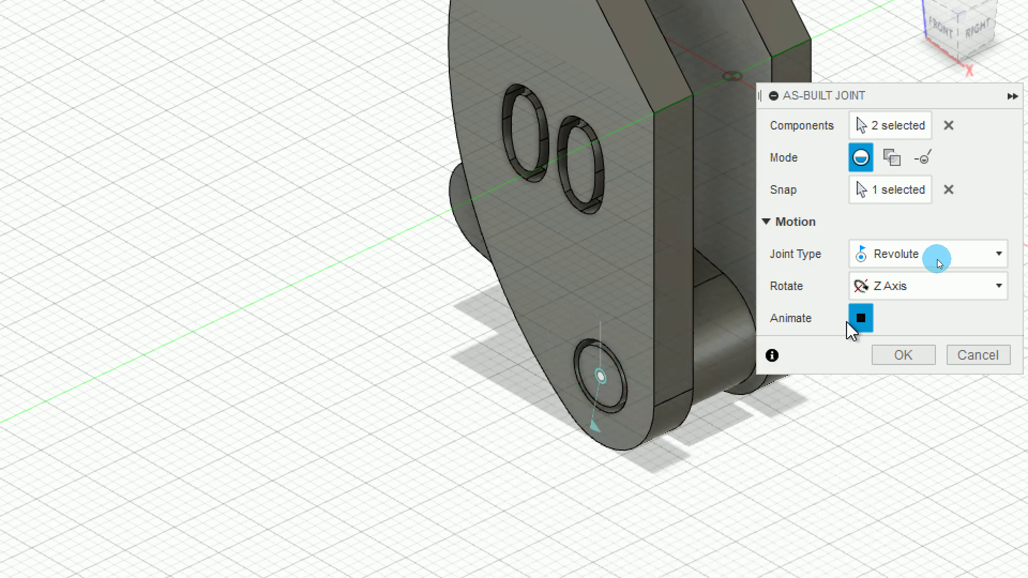
{"action": "left_click", "coordinate": [902, 356]}
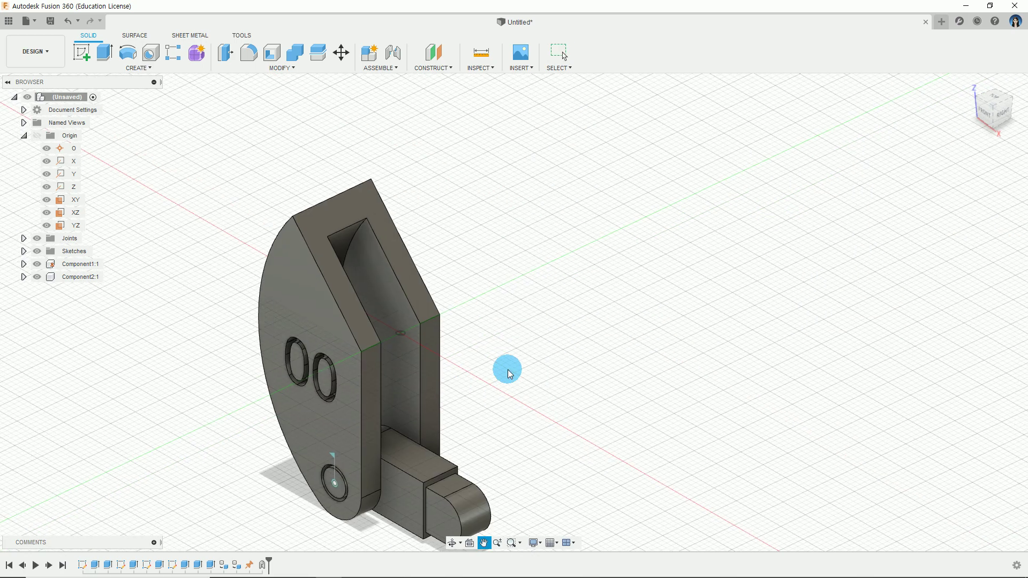
{"action": "middle_click_drag", "start_coordinate": [620, 294], "coordinate": [717, 268]}
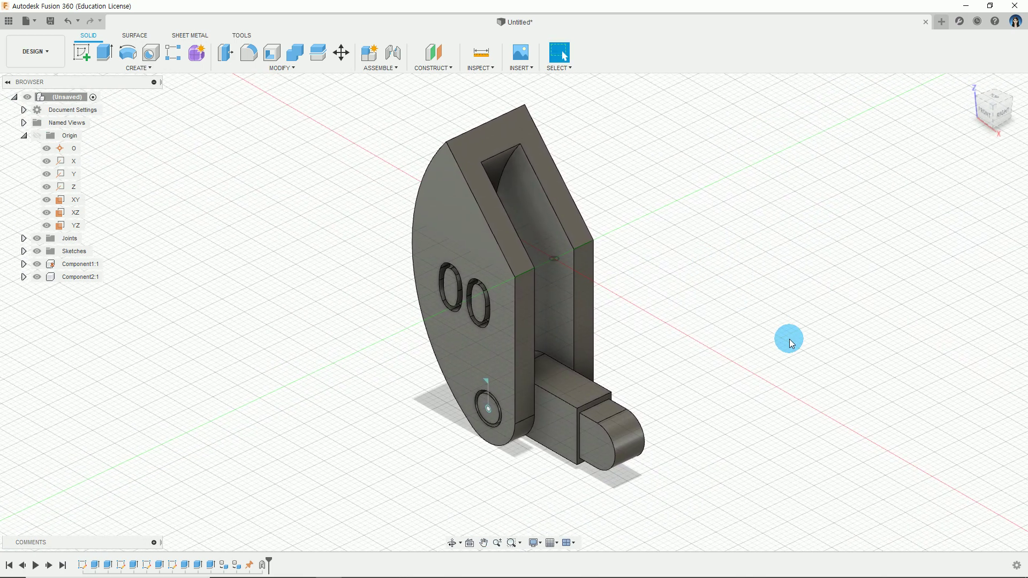